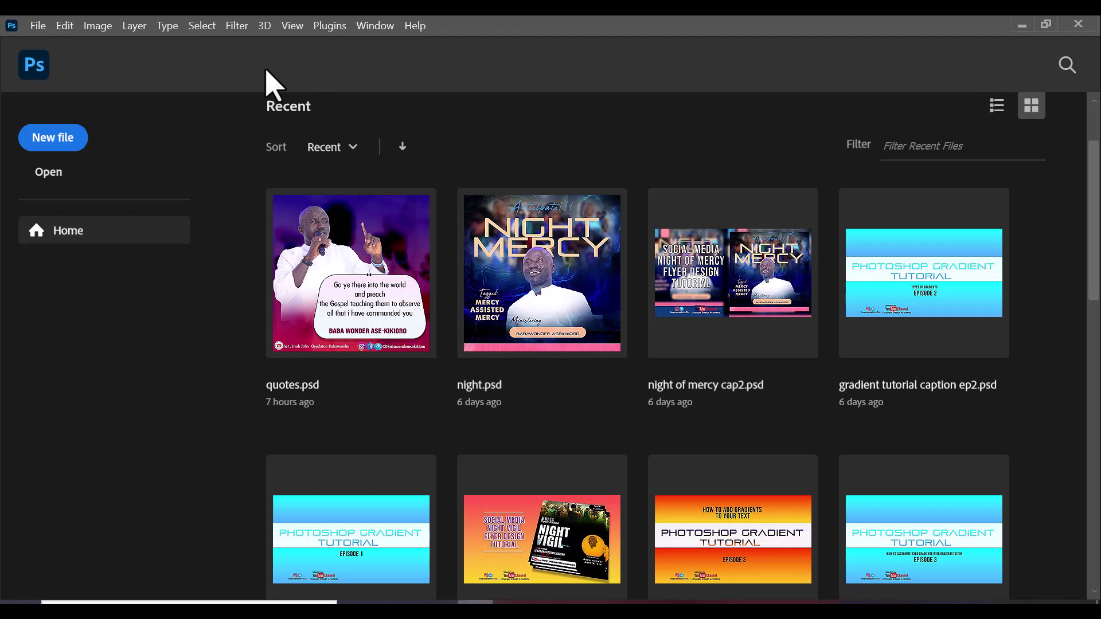
Start a new document with width 1800, height 1800, resolution 300 and RGB Color mode
click(39, 28)
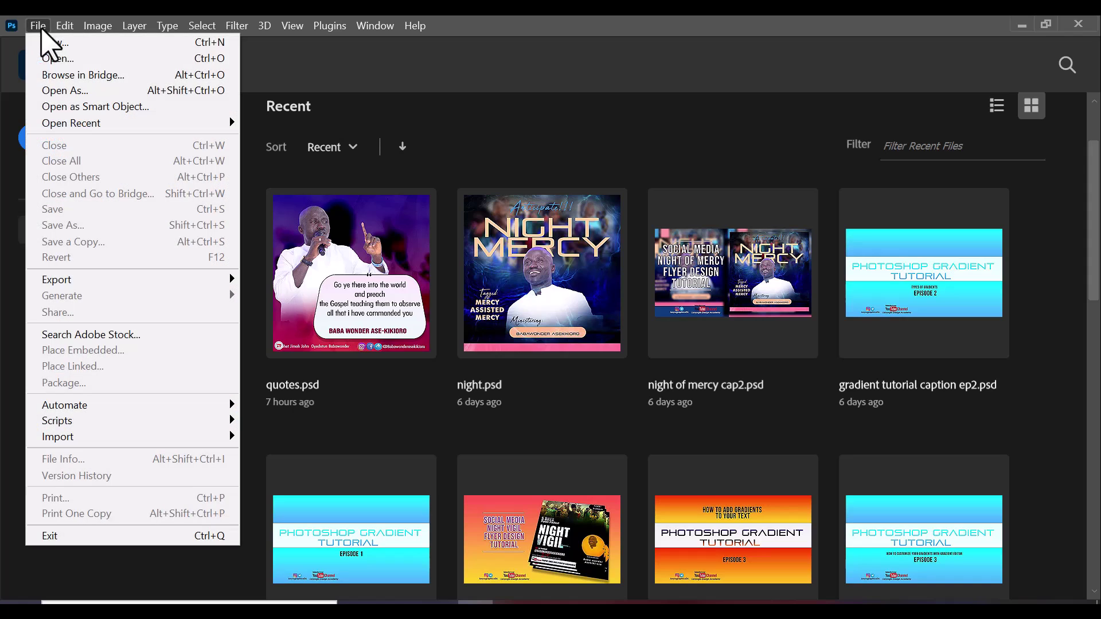
click(78, 43)
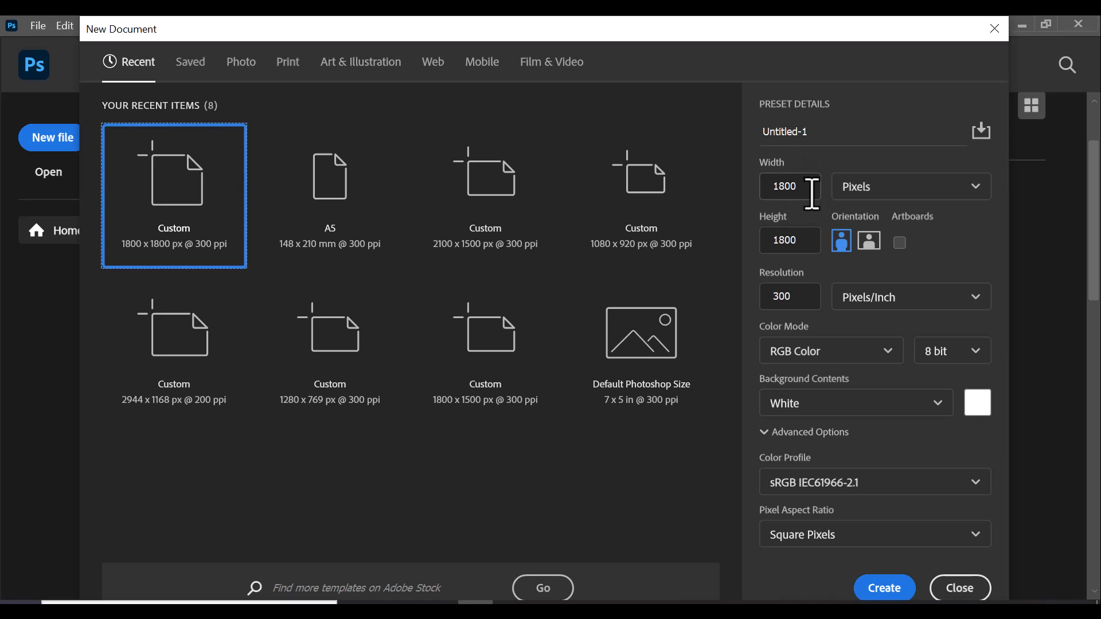
click(794, 188)
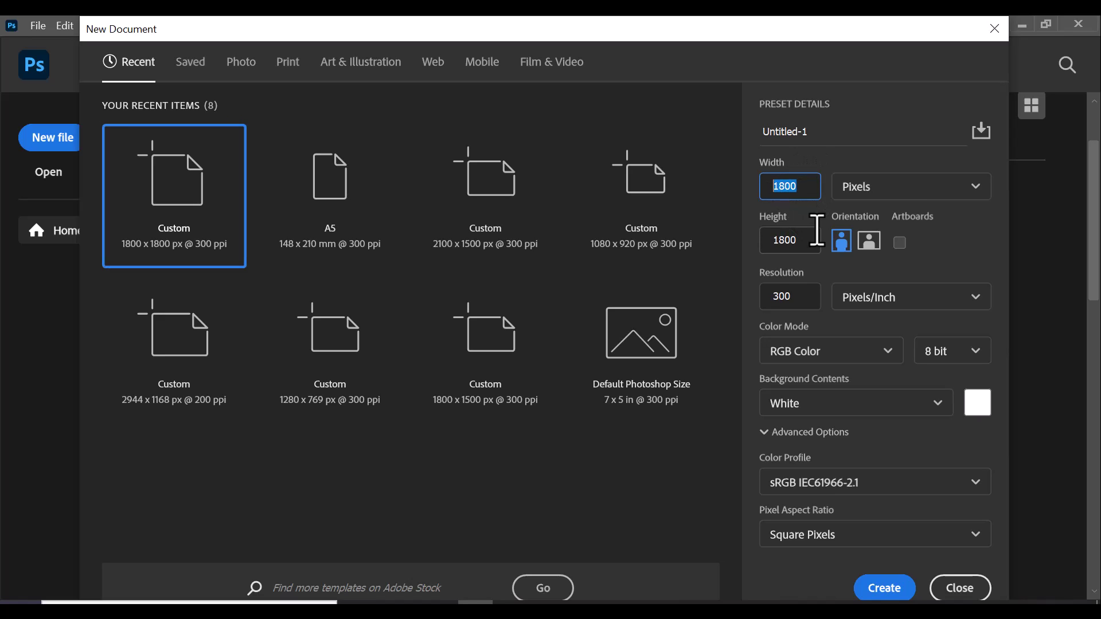
click(782, 240)
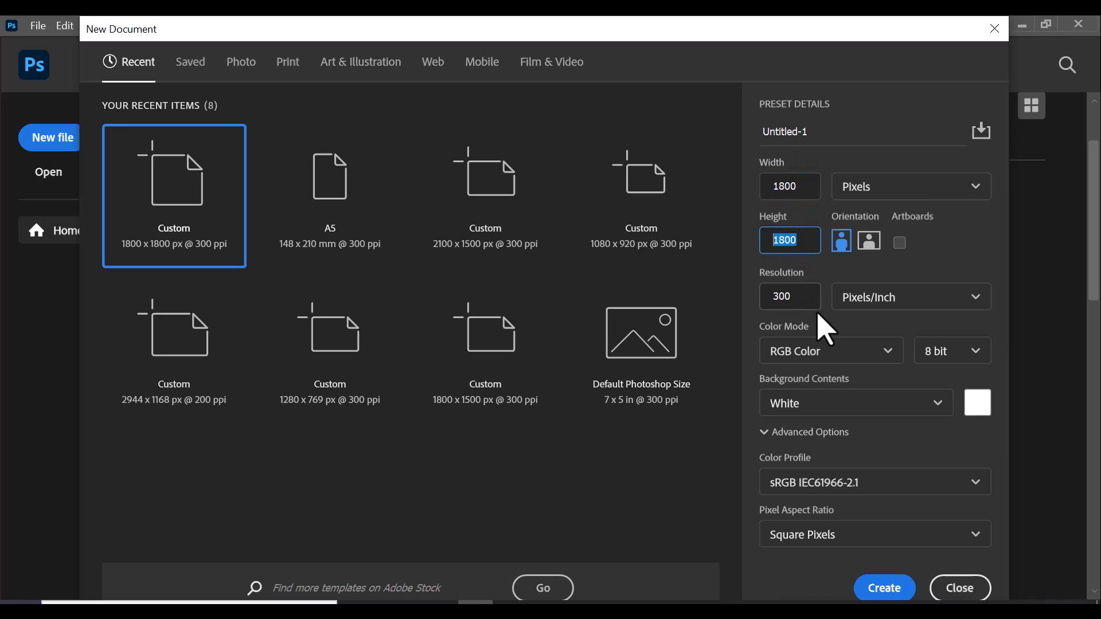
click(786, 296)
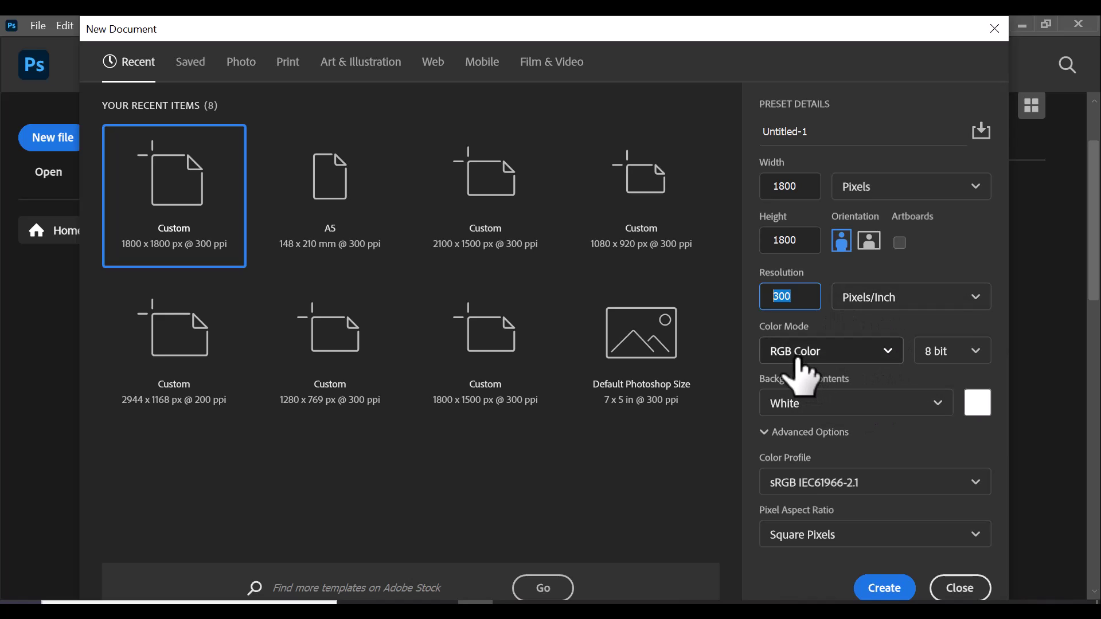
click(826, 357)
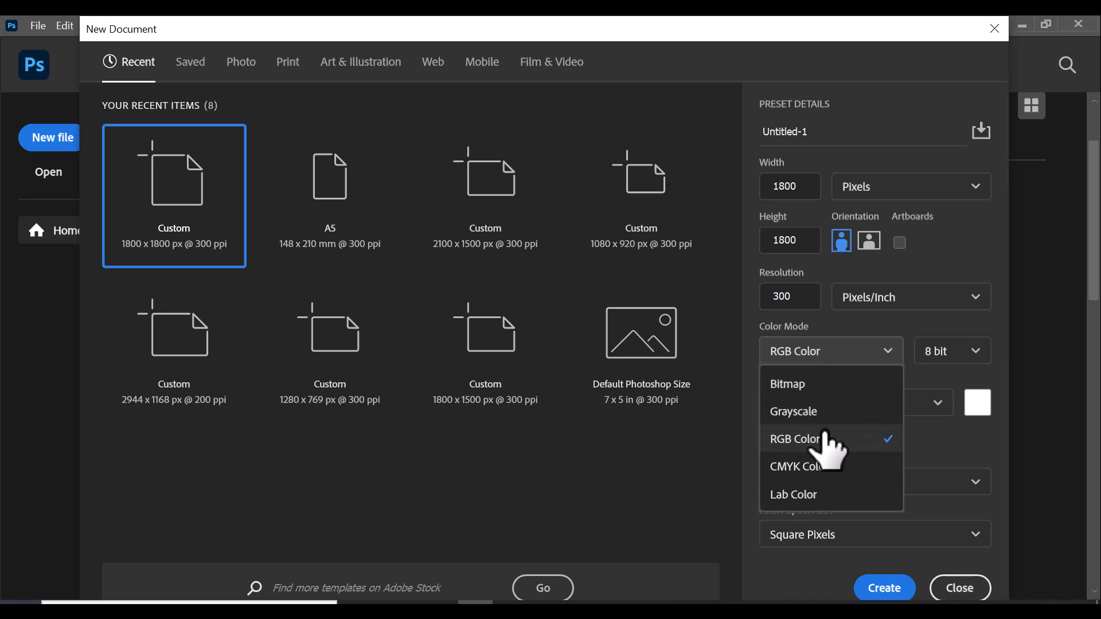
click(818, 441)
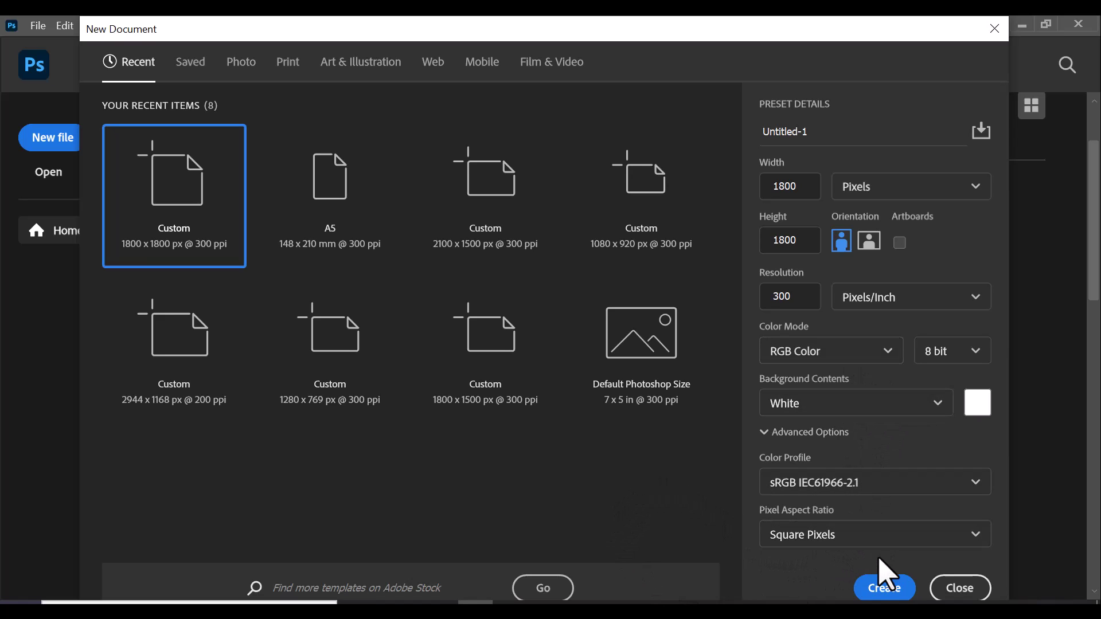
Create the square document and browse the Documents folders for an image to place as linked
click(891, 597)
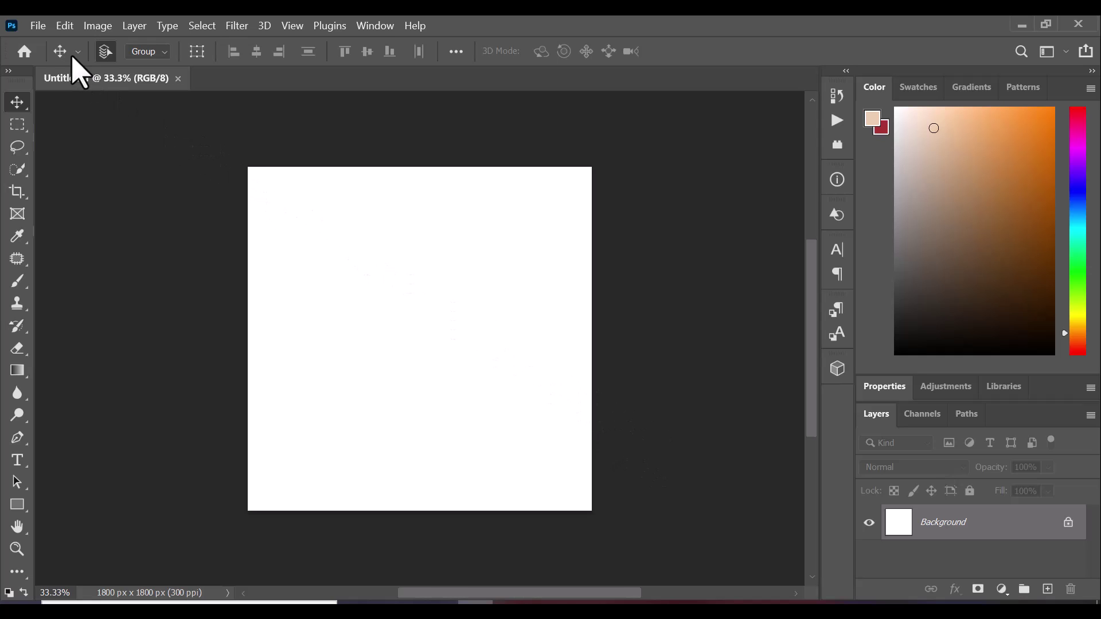
click(39, 26)
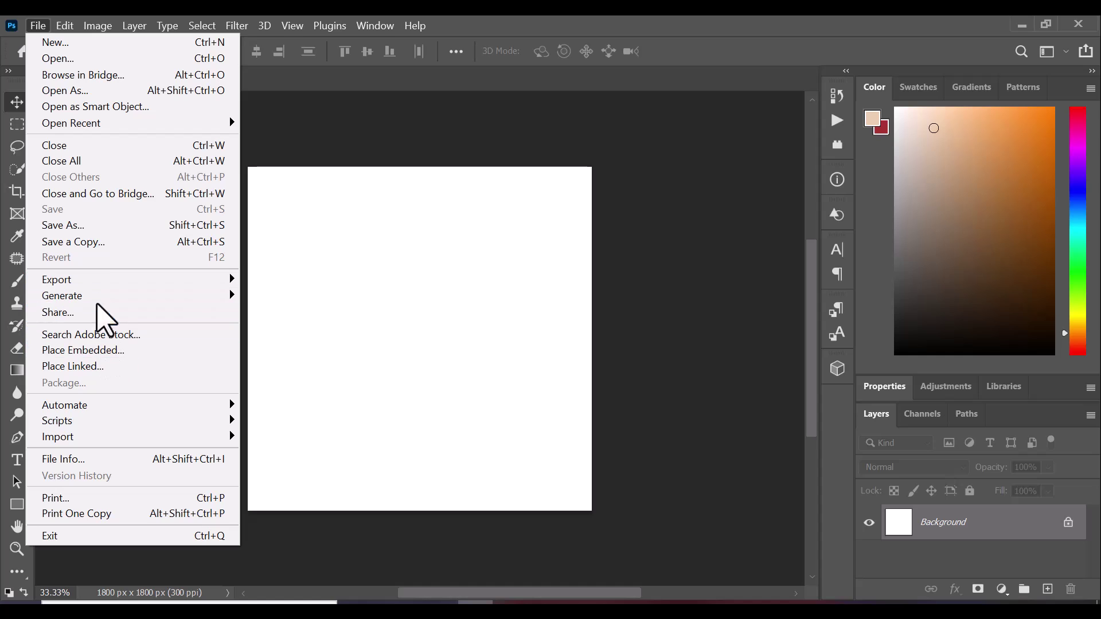
click(94, 369)
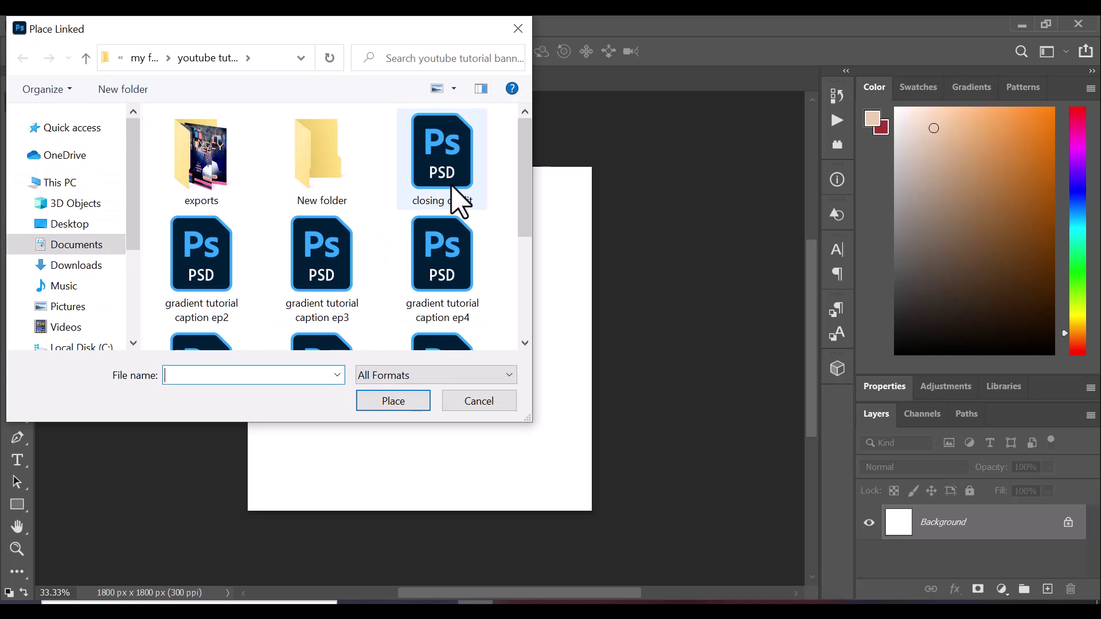
click(95, 252)
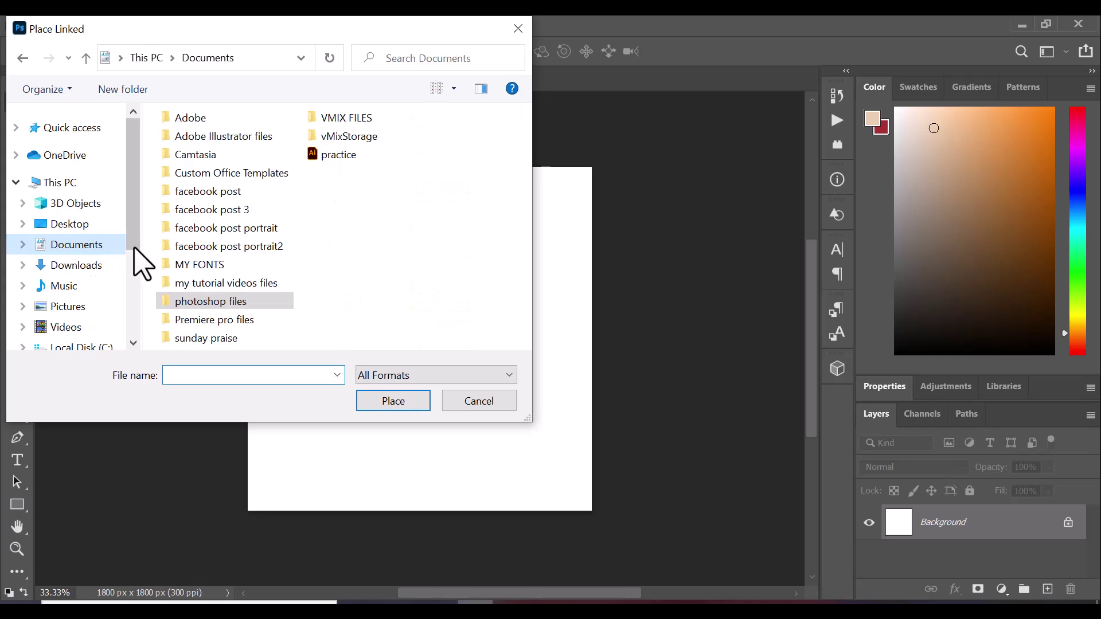
double_click(241, 287)
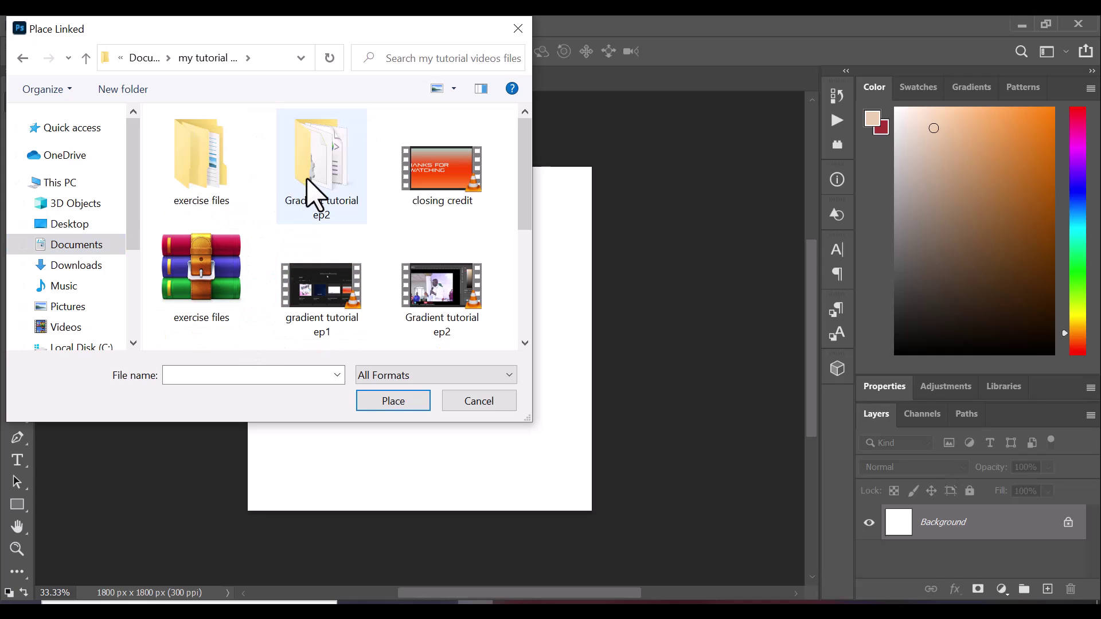
double_click(308, 186)
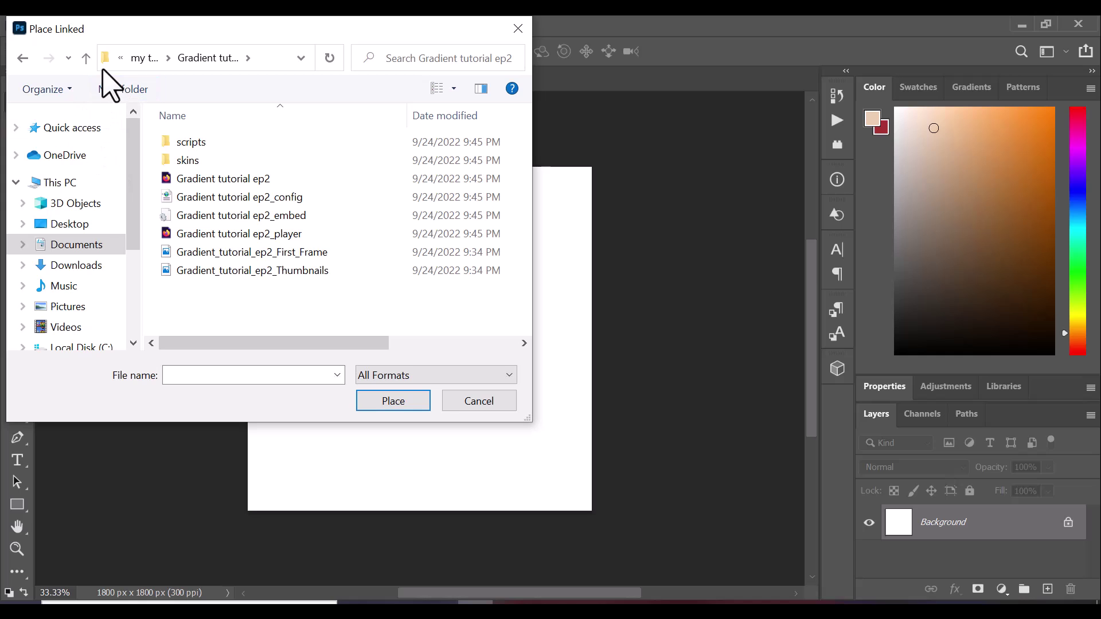
Go to exercise files > quote1 and place 'white background' as a linked layer
click(86, 57)
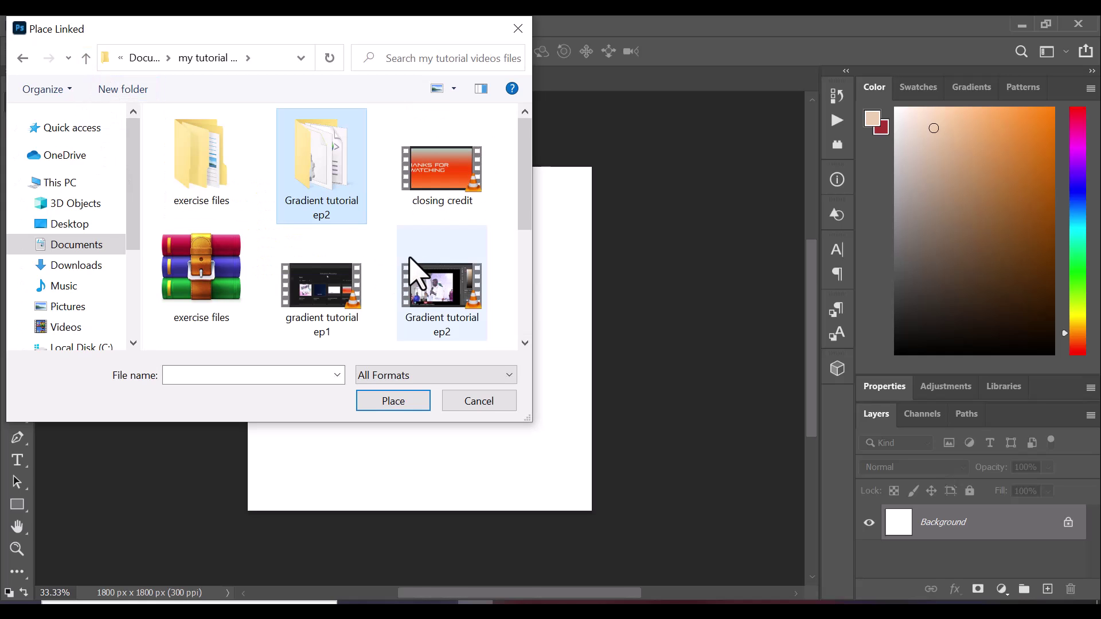
scroll(422, 281, down, 2)
scroll(424, 284, down, 2)
scroll(438, 293, up, 4)
click(207, 178)
key(Return)
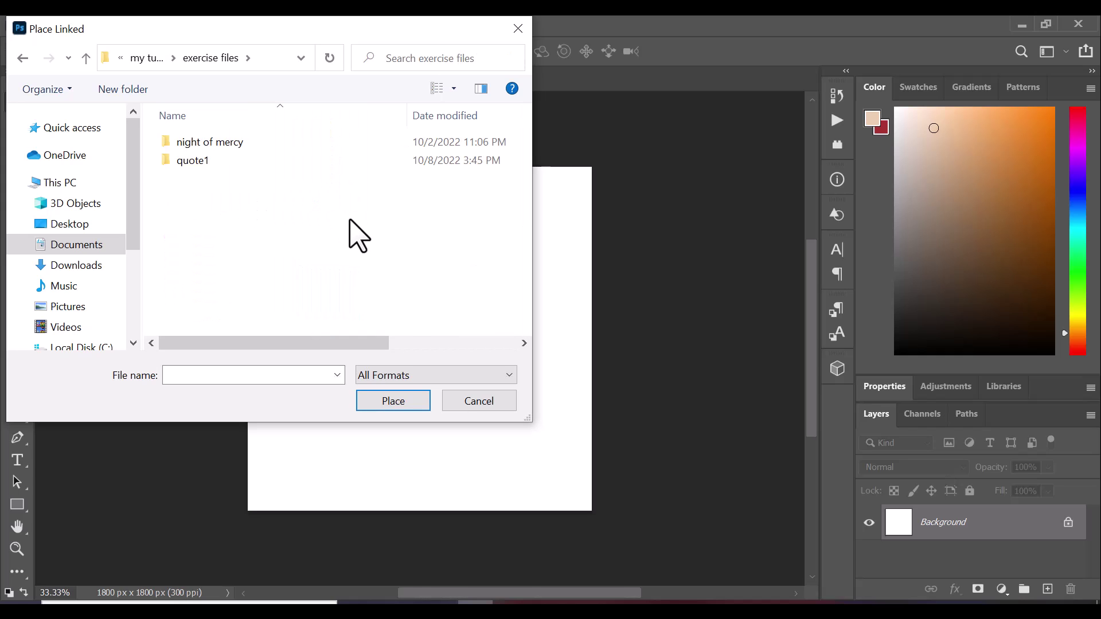
click(199, 163)
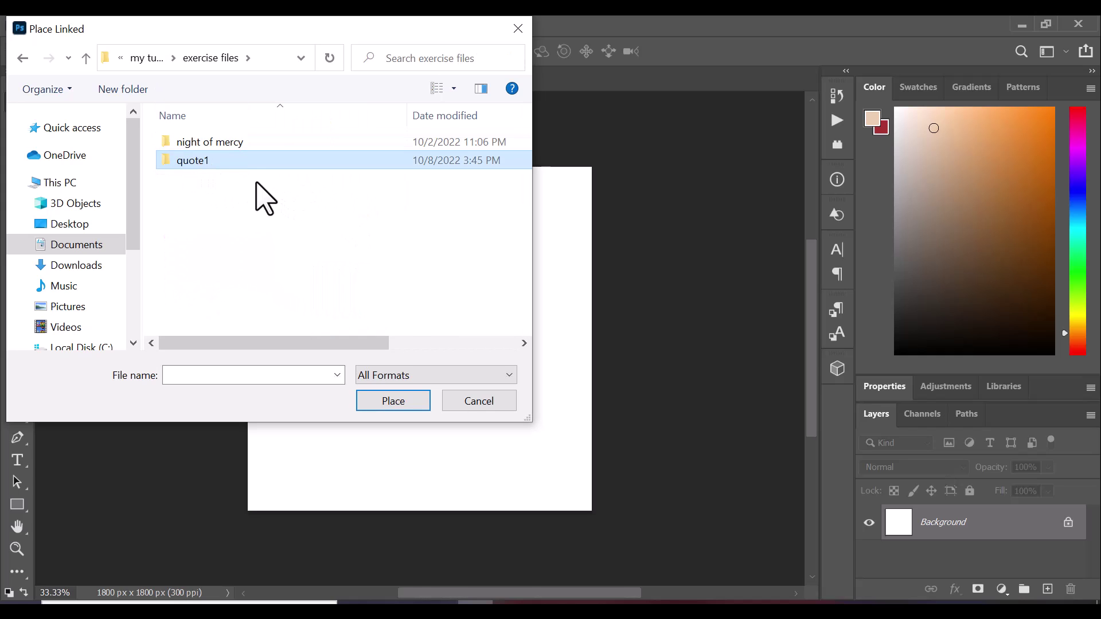
key(Return)
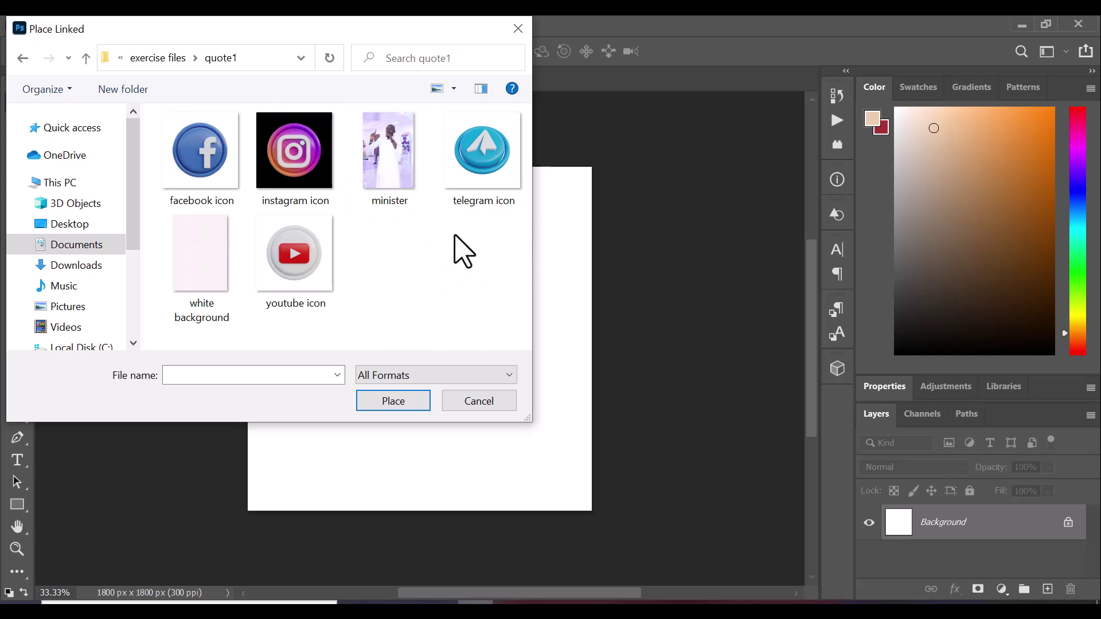
click(219, 258)
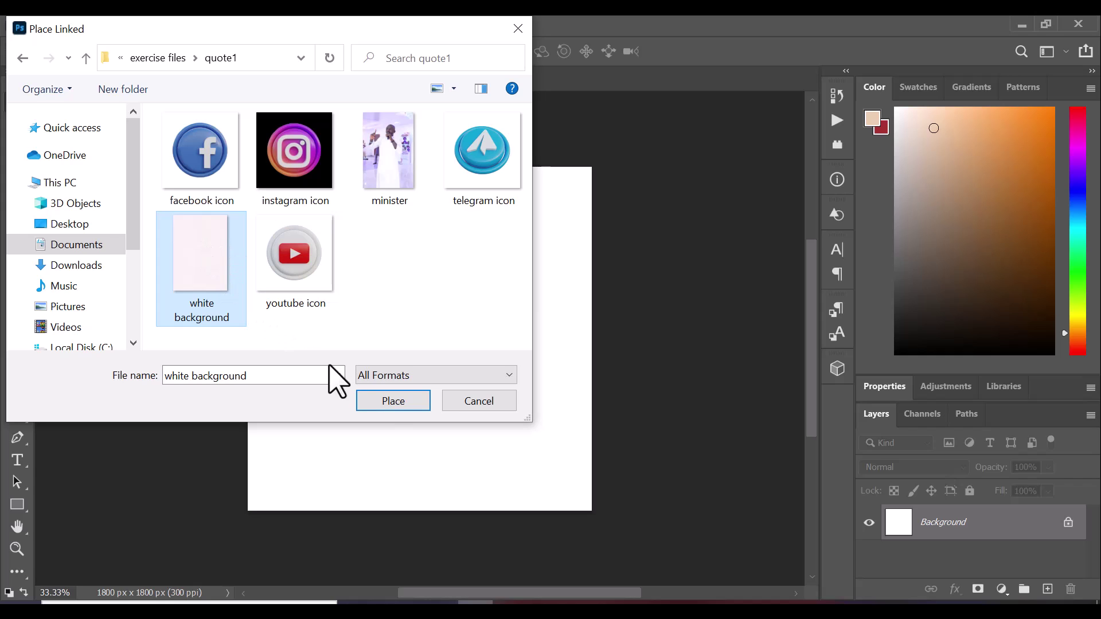
click(394, 402)
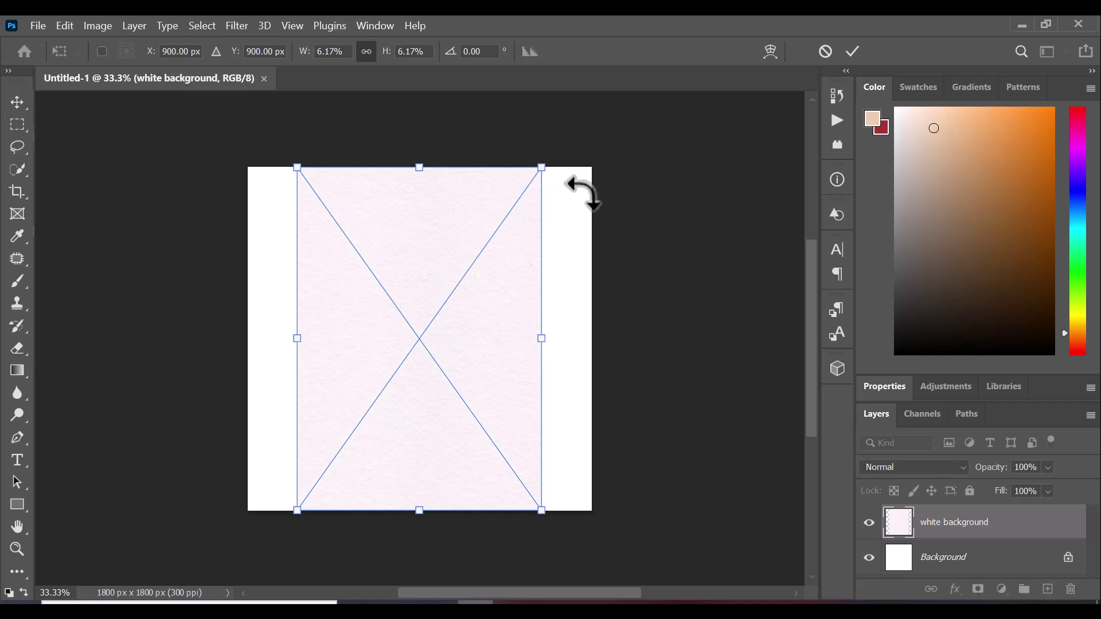
Scale the white background outward to cover the canvas, commit it, and deselect the layer
drag(539, 169, 579, 111)
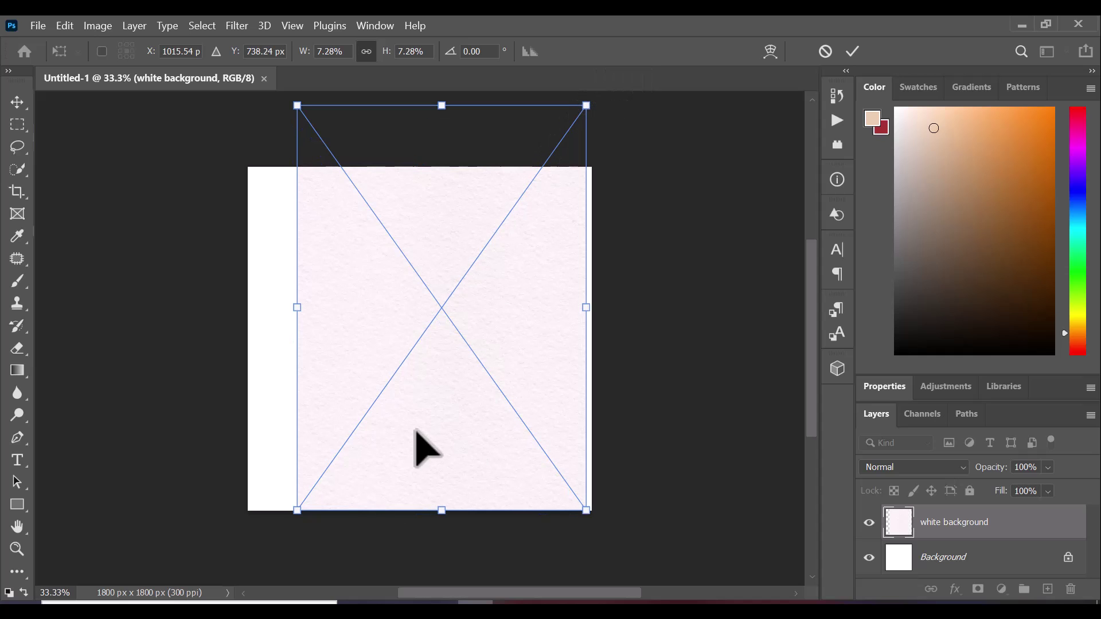
drag(298, 511, 223, 586)
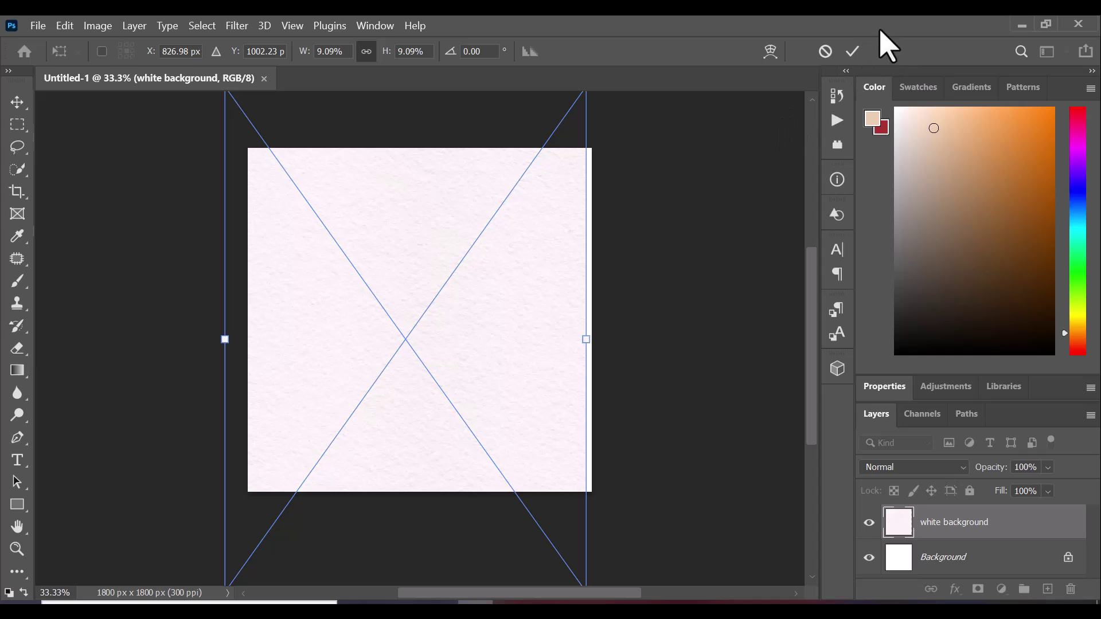
click(854, 51)
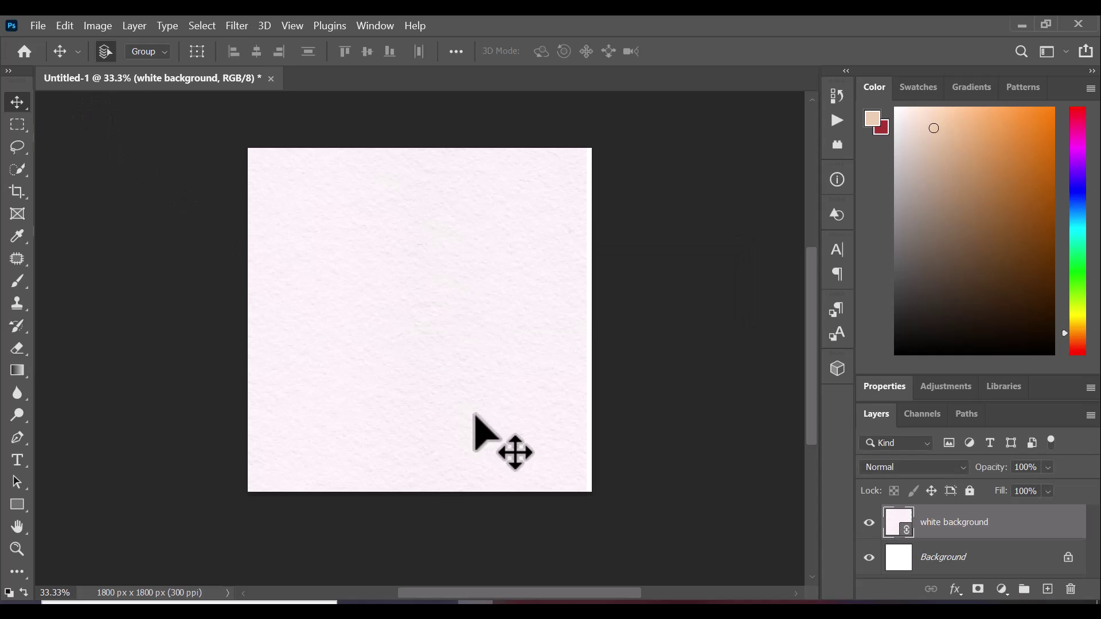
click(38, 26)
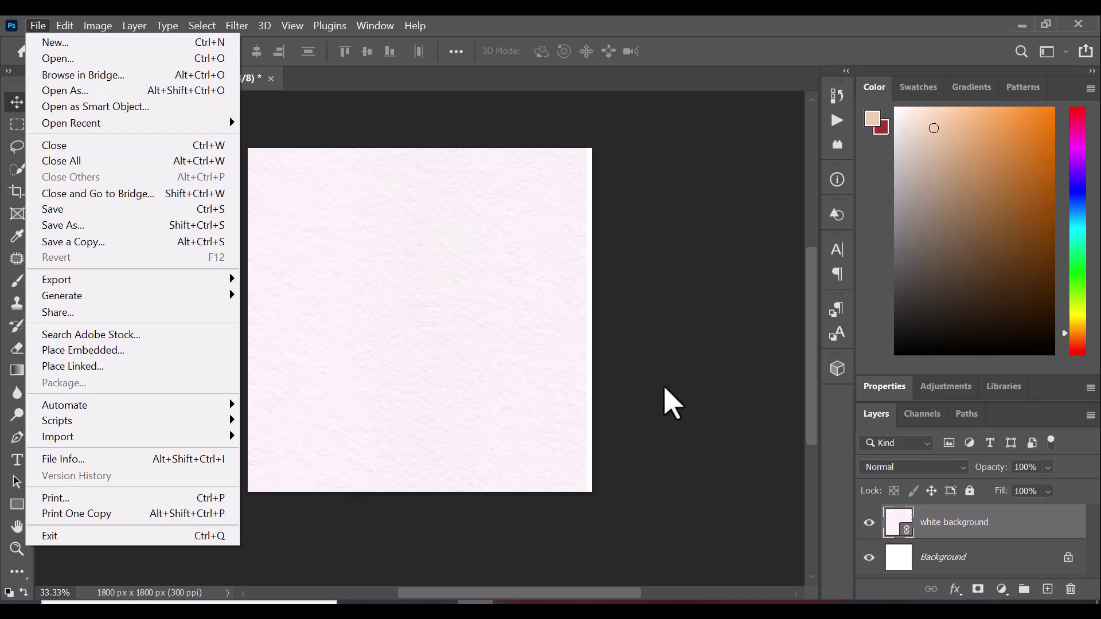
click(638, 334)
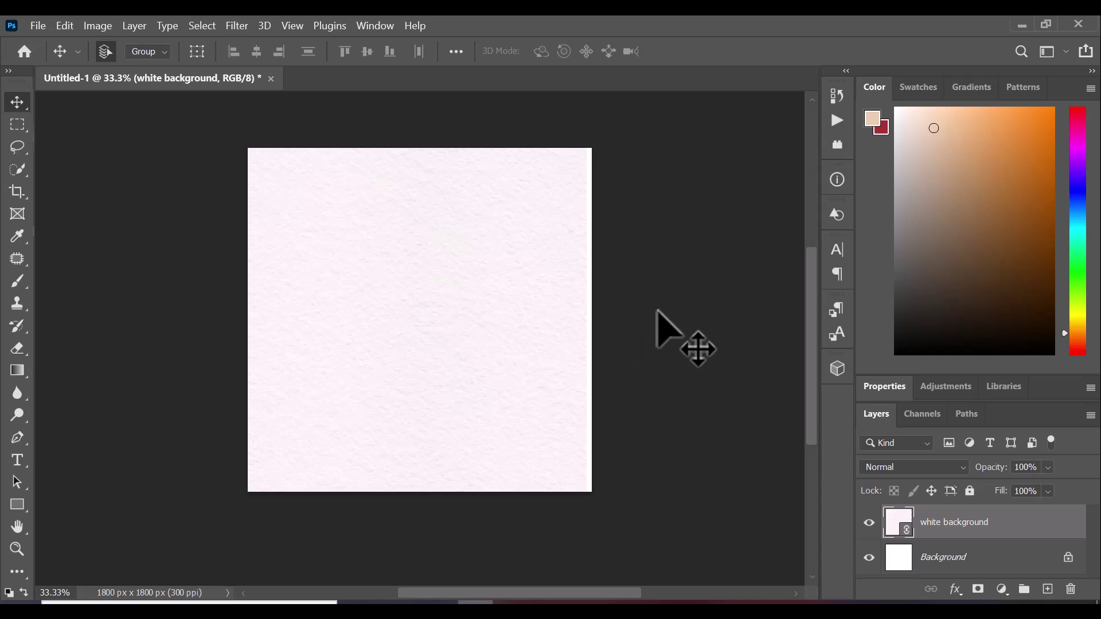
click(665, 380)
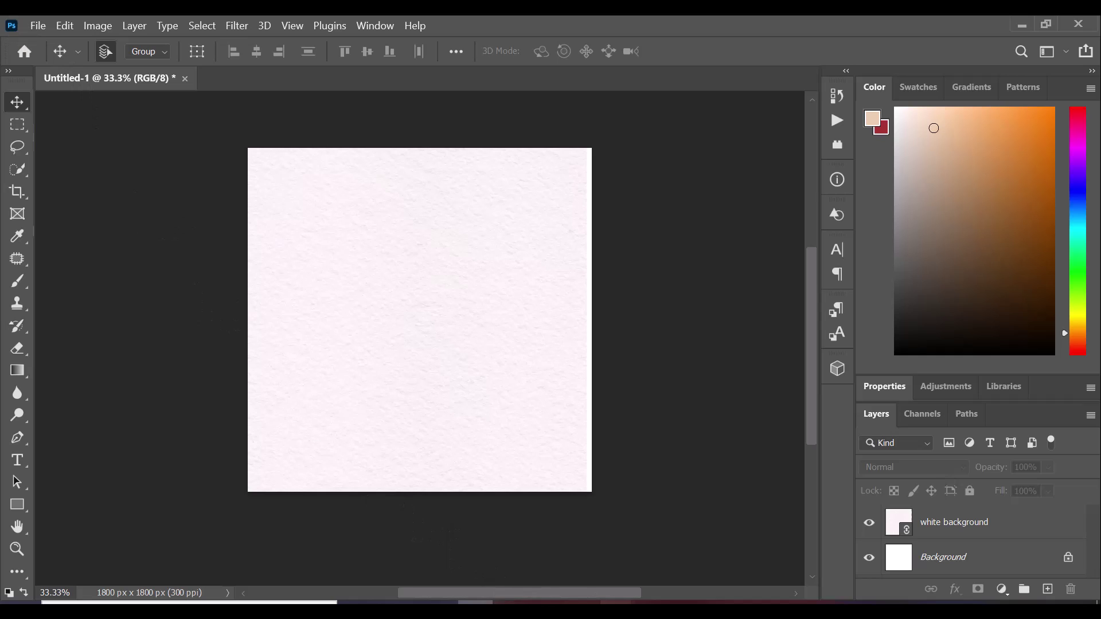
Drag the minister photo from the quote1 Explorer window onto the Photoshop canvas
mouse_move(617, 611)
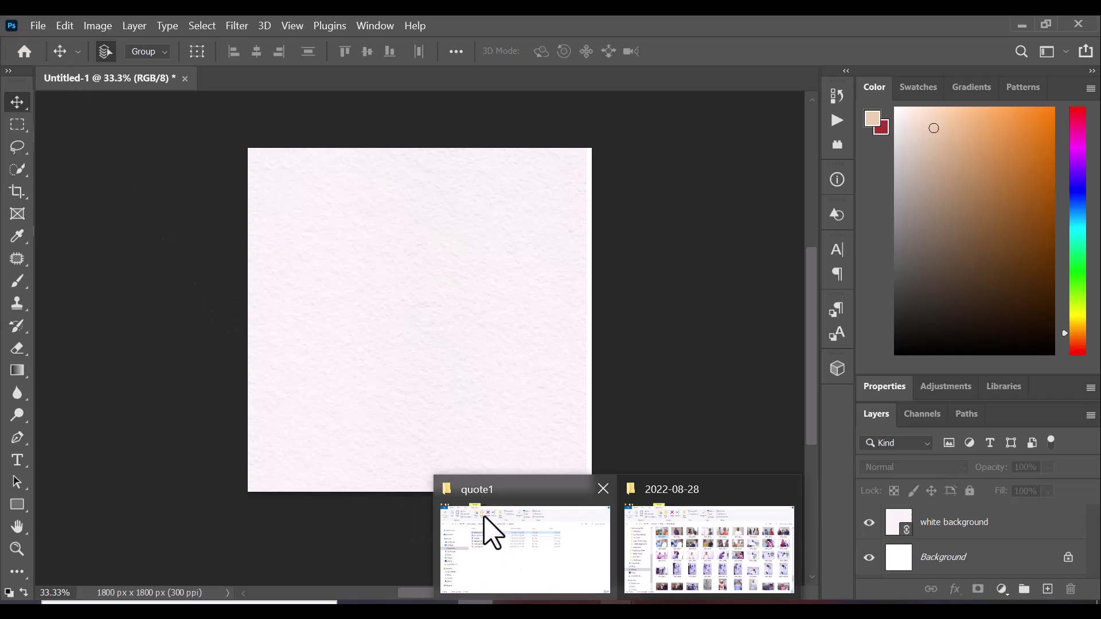
click(496, 530)
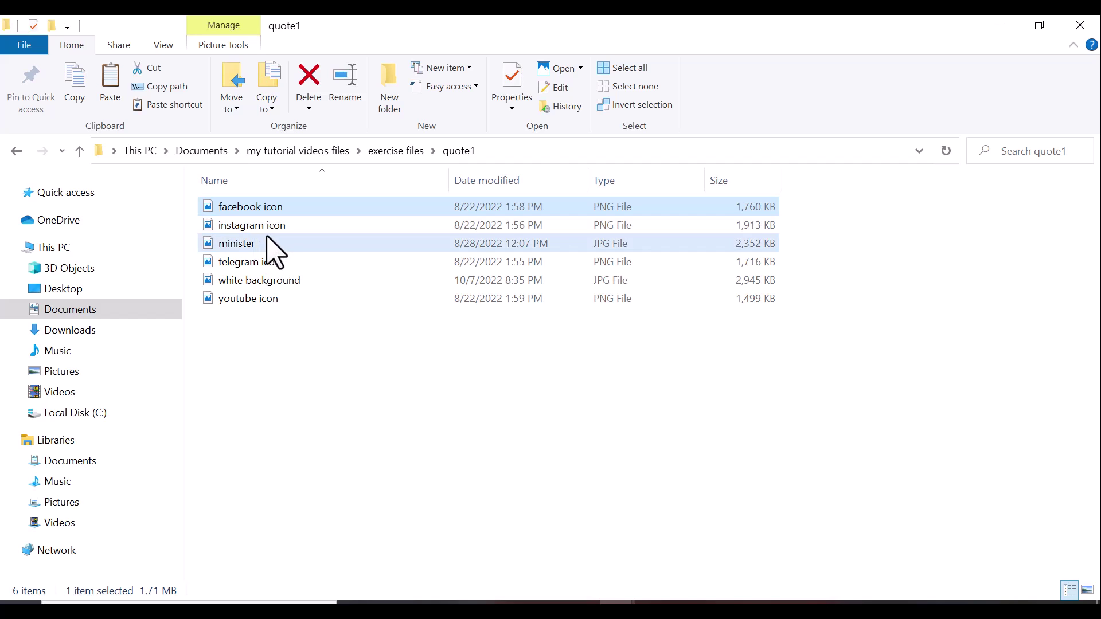
click(273, 247)
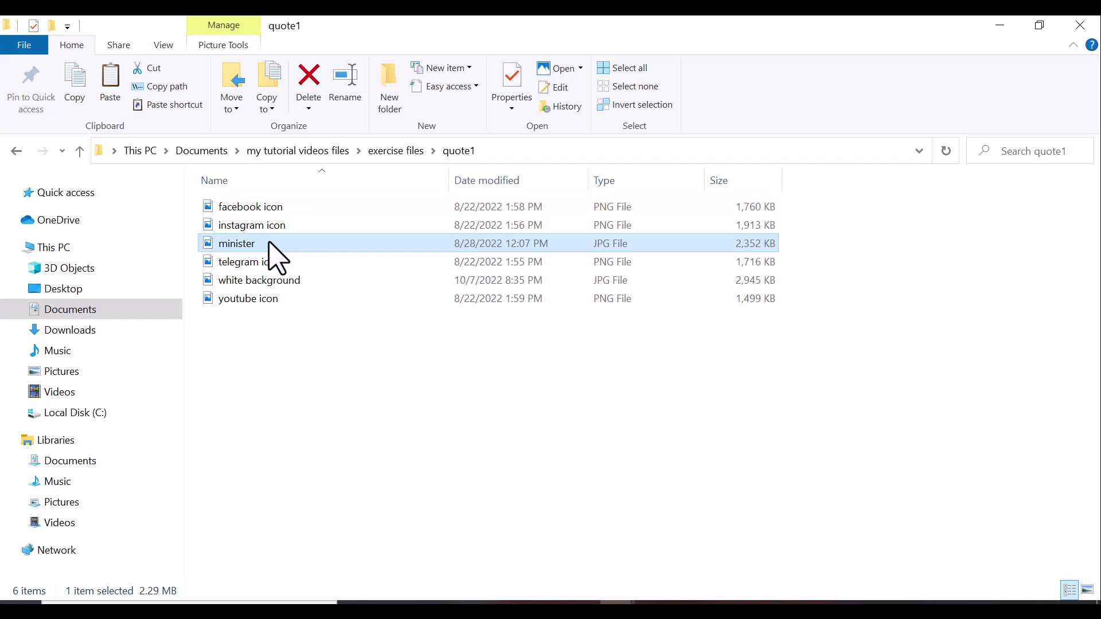
drag(271, 244, 402, 344)
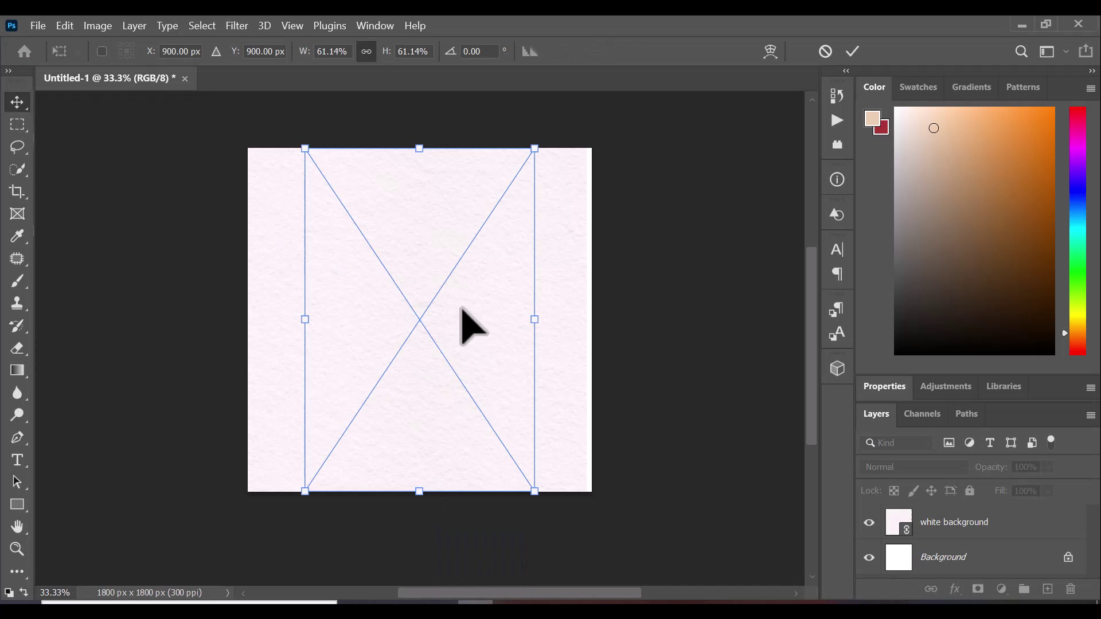
Commit the minister photo, then sketch a trial Pen path around him and discard it
click(854, 51)
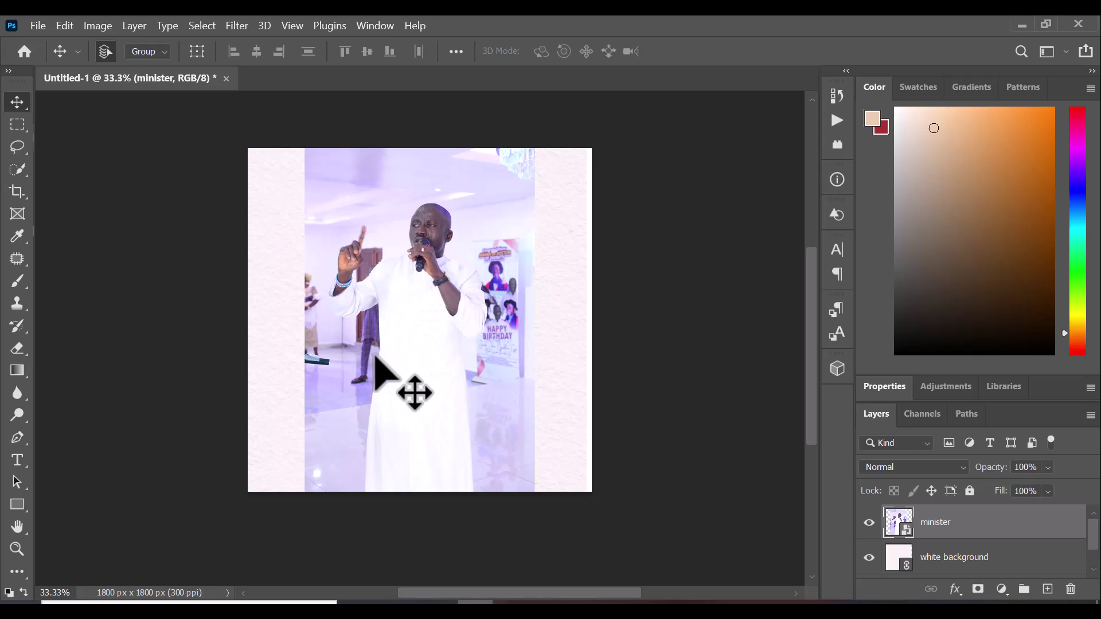
right_click(19, 443)
click(95, 437)
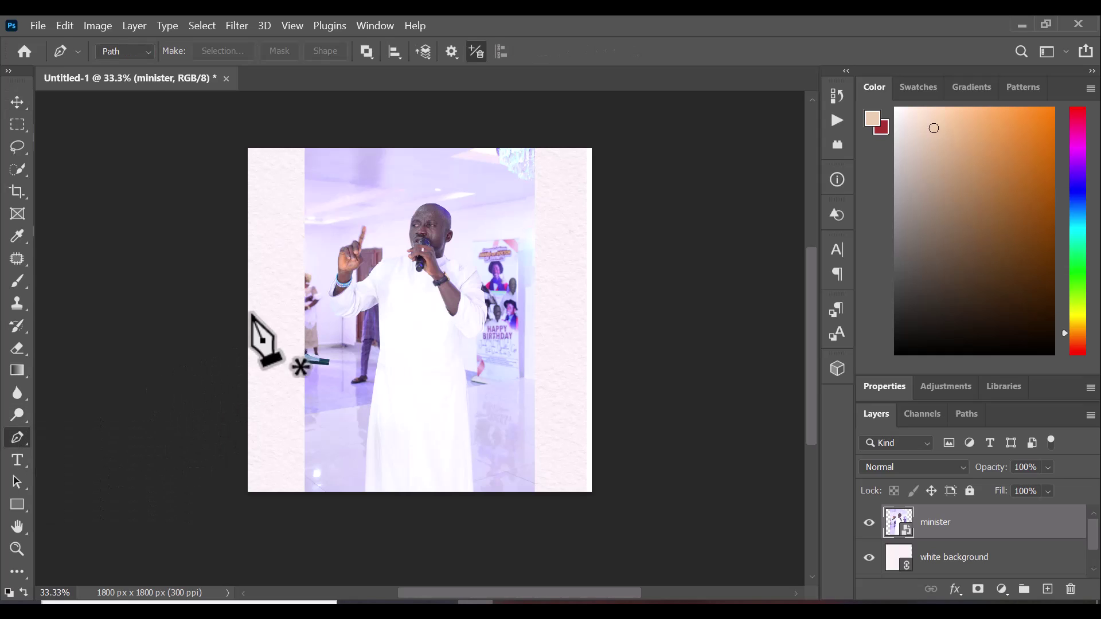
drag(334, 288, 377, 219)
click(357, 231)
click(363, 230)
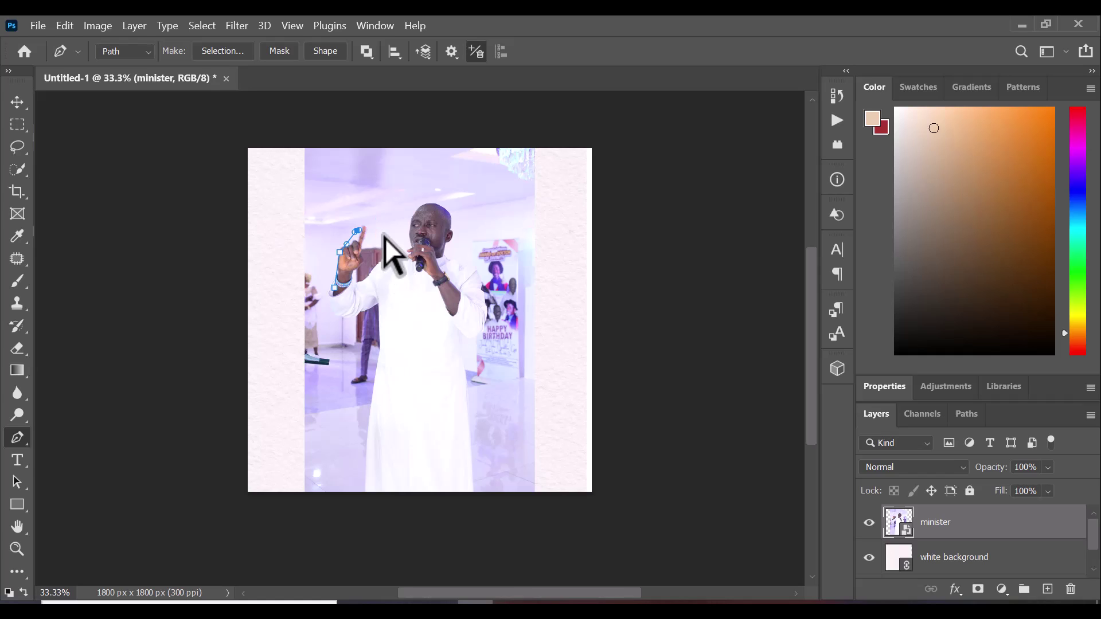
key(ctrl+z)
key(ctrl+z)
key(ctrl+z)
key(Escape)
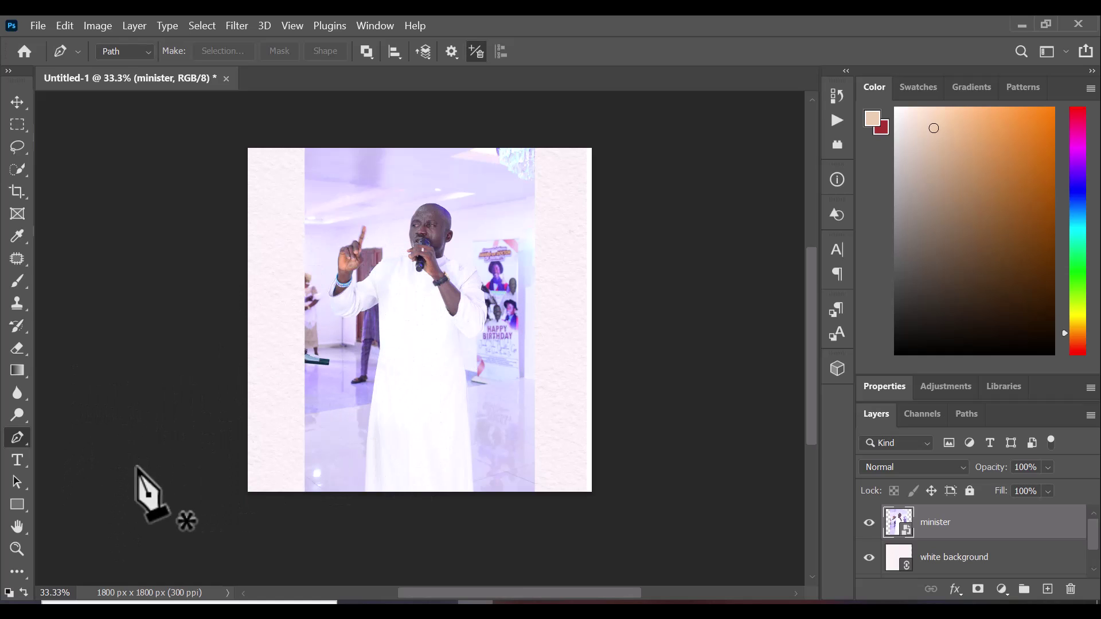
Make the Quick Selection Tool active, briefly switching to the Pen Tool and back
click(16, 171)
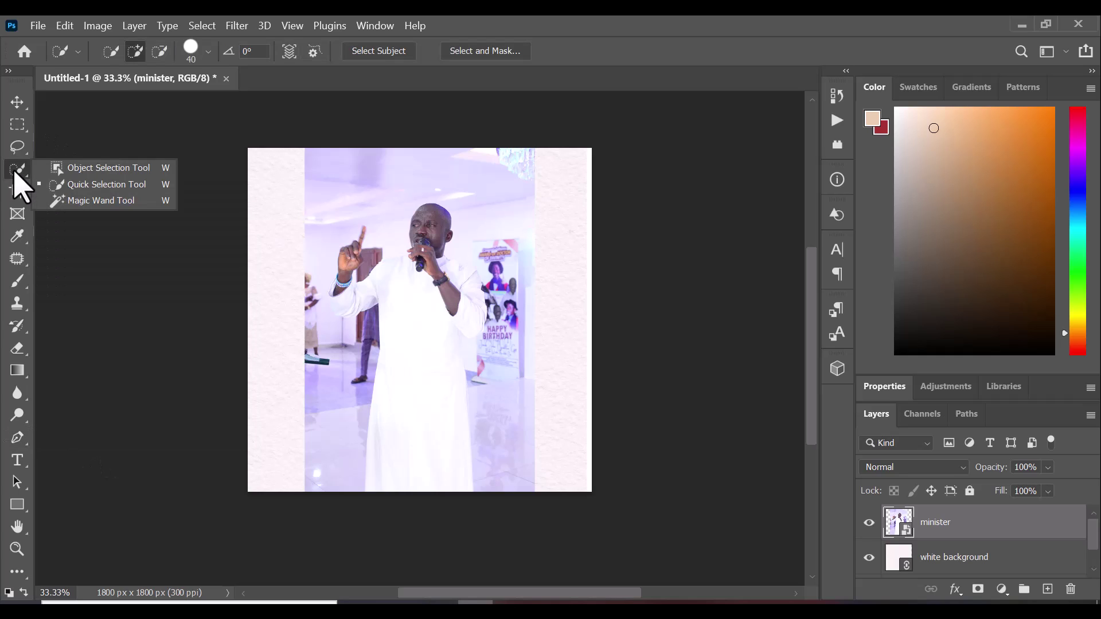
click(77, 185)
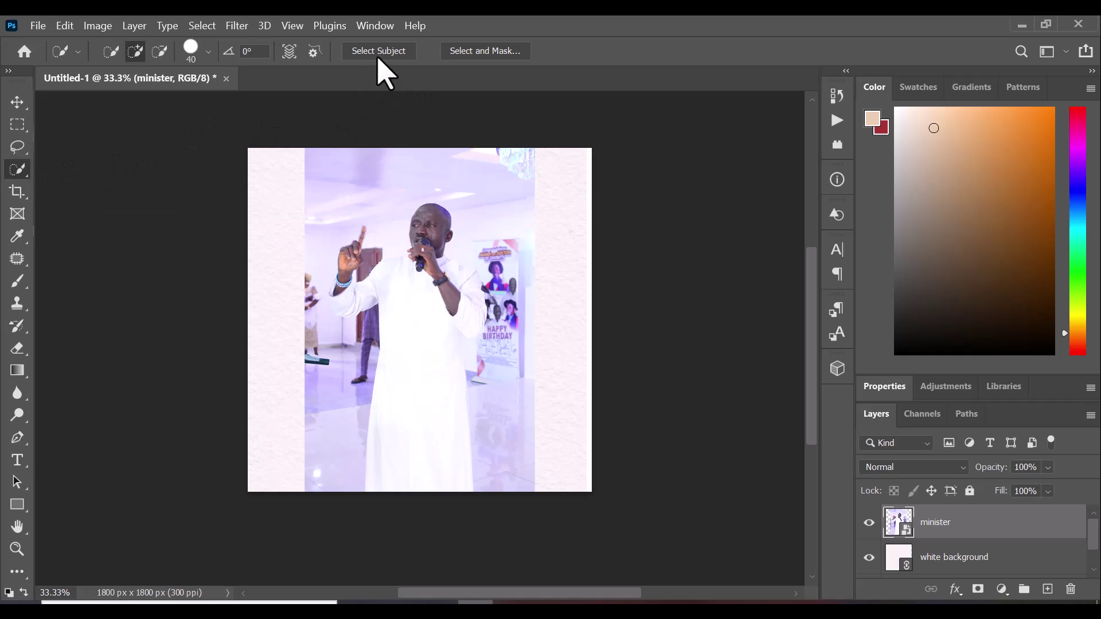
right_click(18, 179)
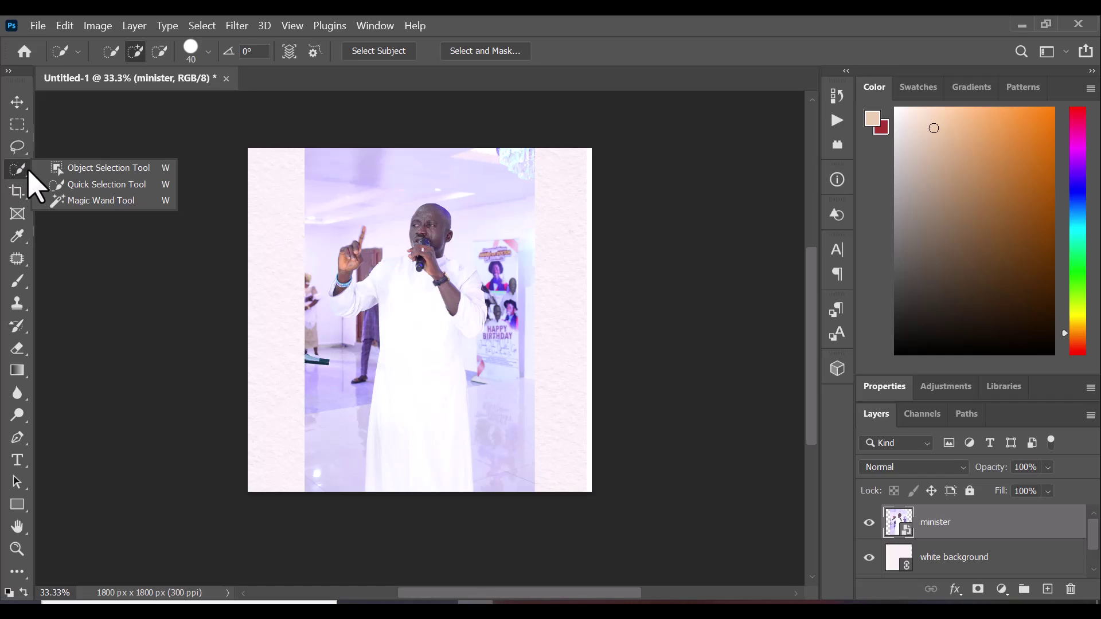
click(82, 190)
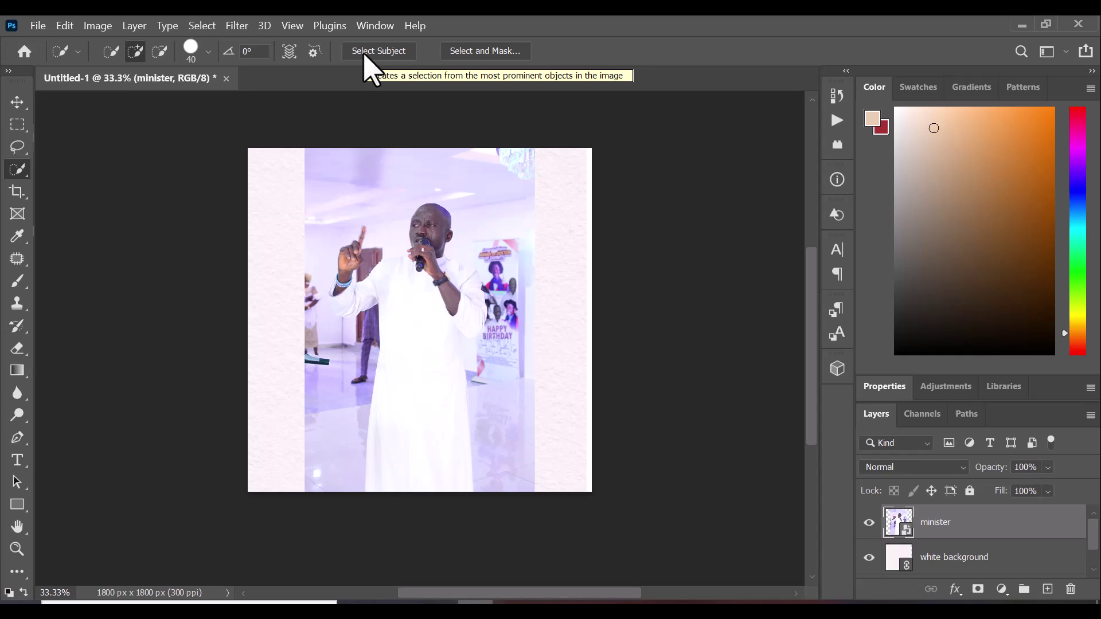
click(367, 68)
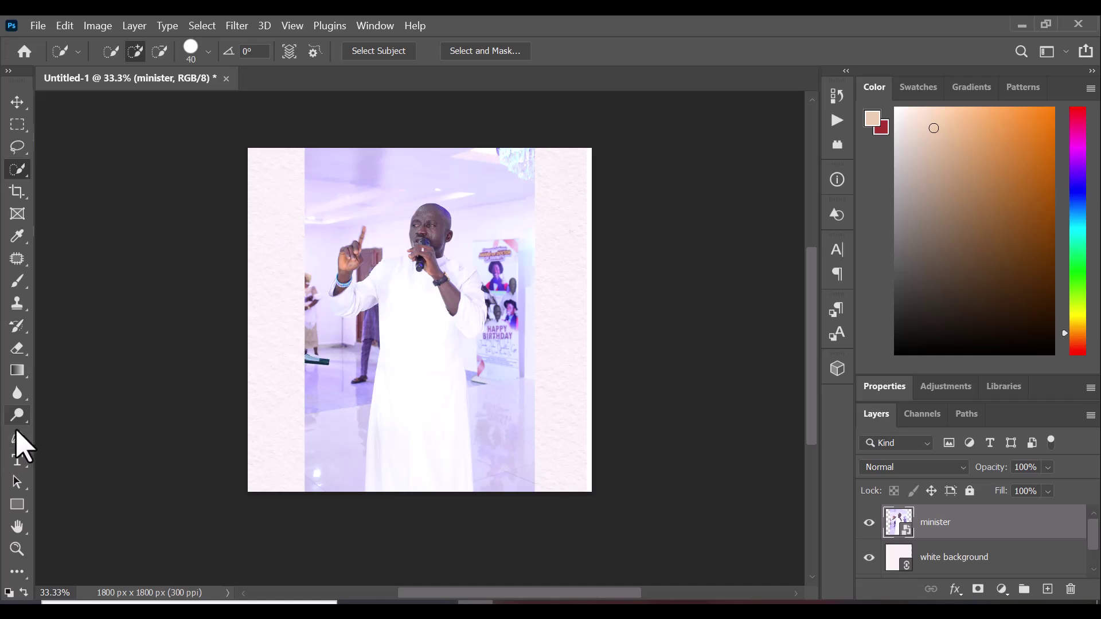
click(22, 444)
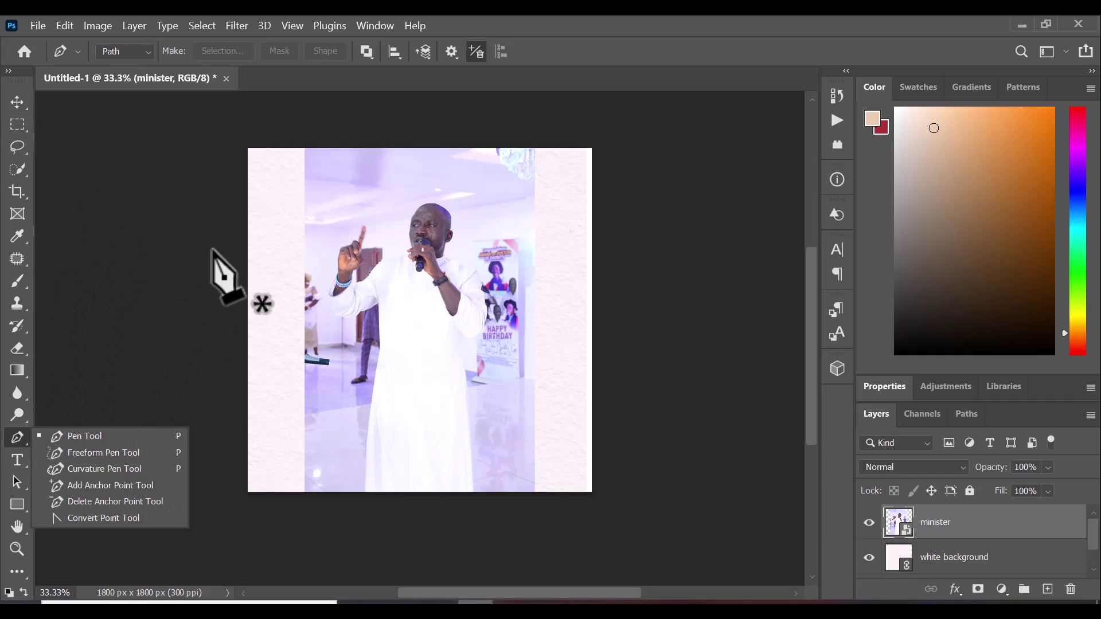
click(78, 438)
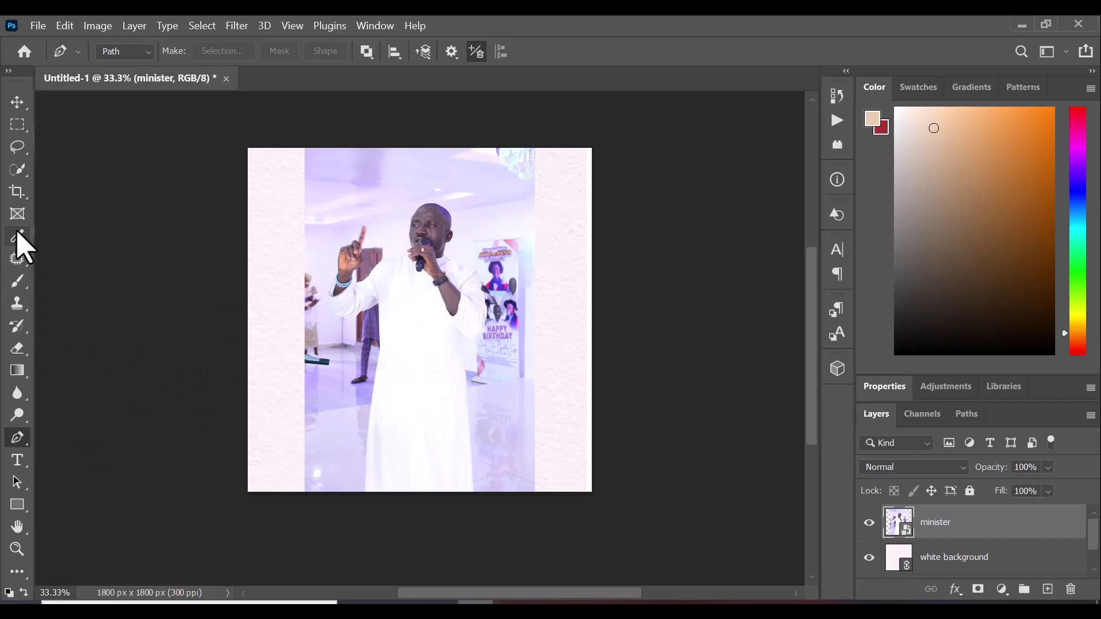
click(16, 170)
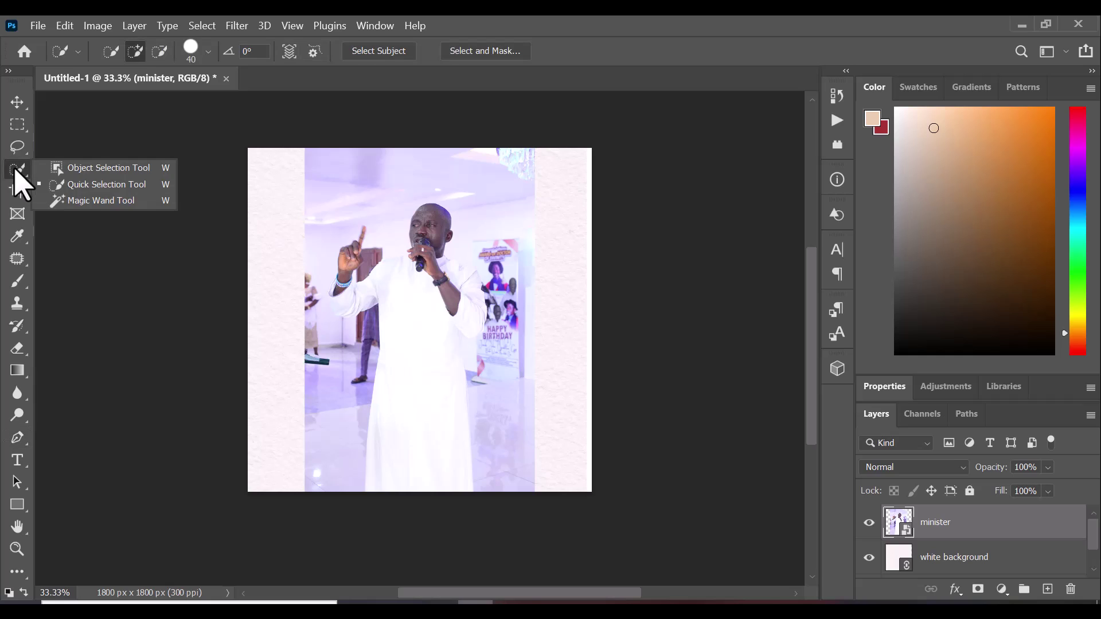
click(66, 183)
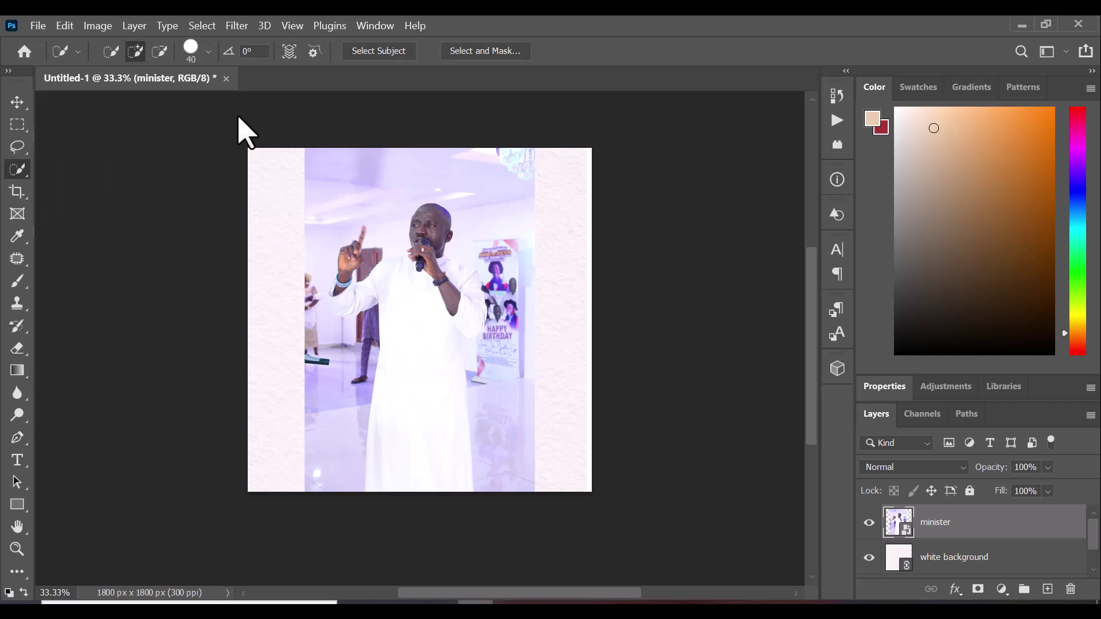
Use Select Subject to select the minister from raised hand down to his robe's hem
click(374, 53)
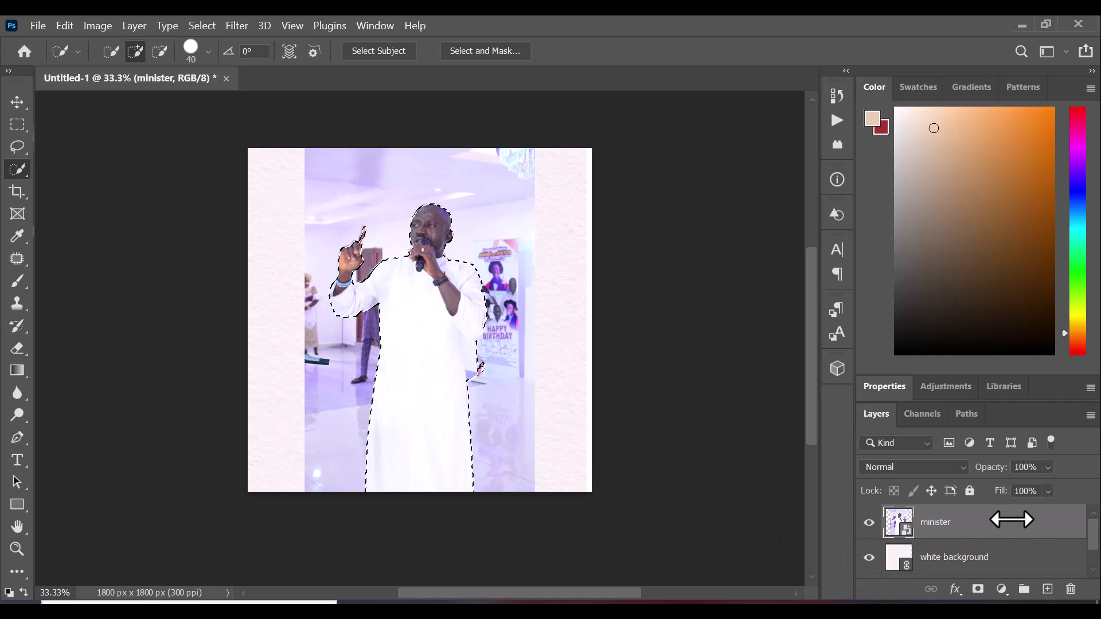
Copy the selected minister onto a new Layer 1 and check its visibility
click(18, 105)
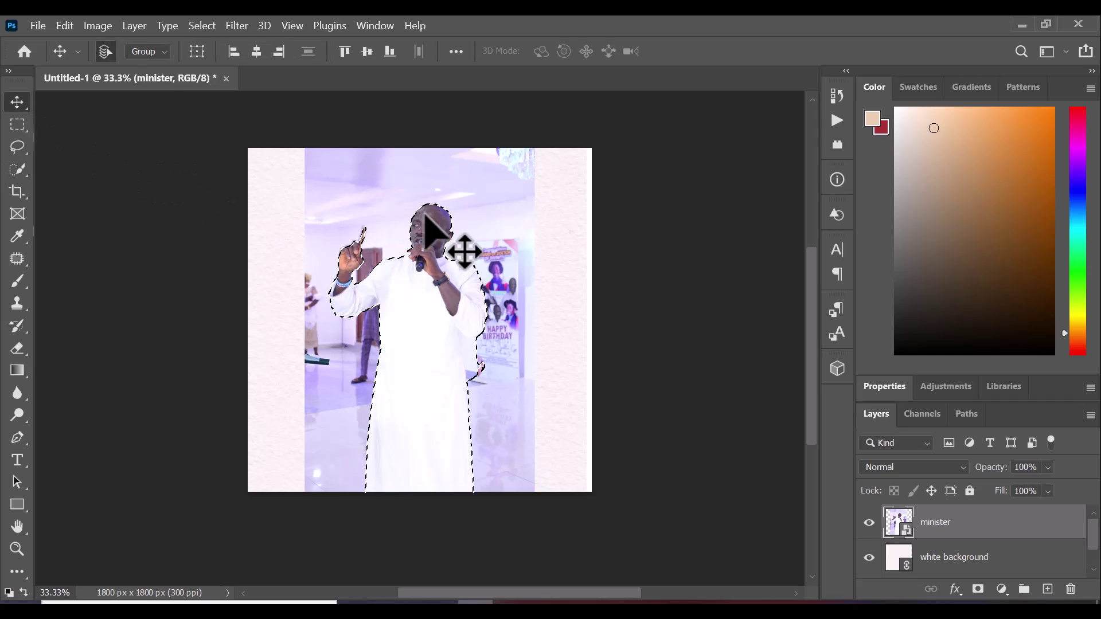
key(ctrl+j)
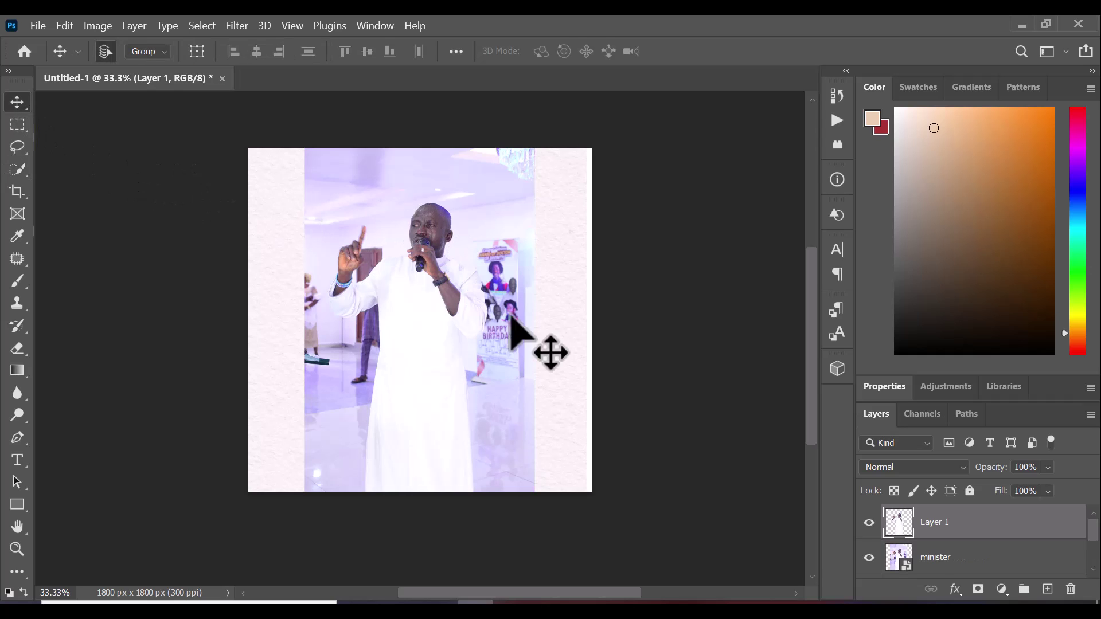
click(872, 520)
click(870, 522)
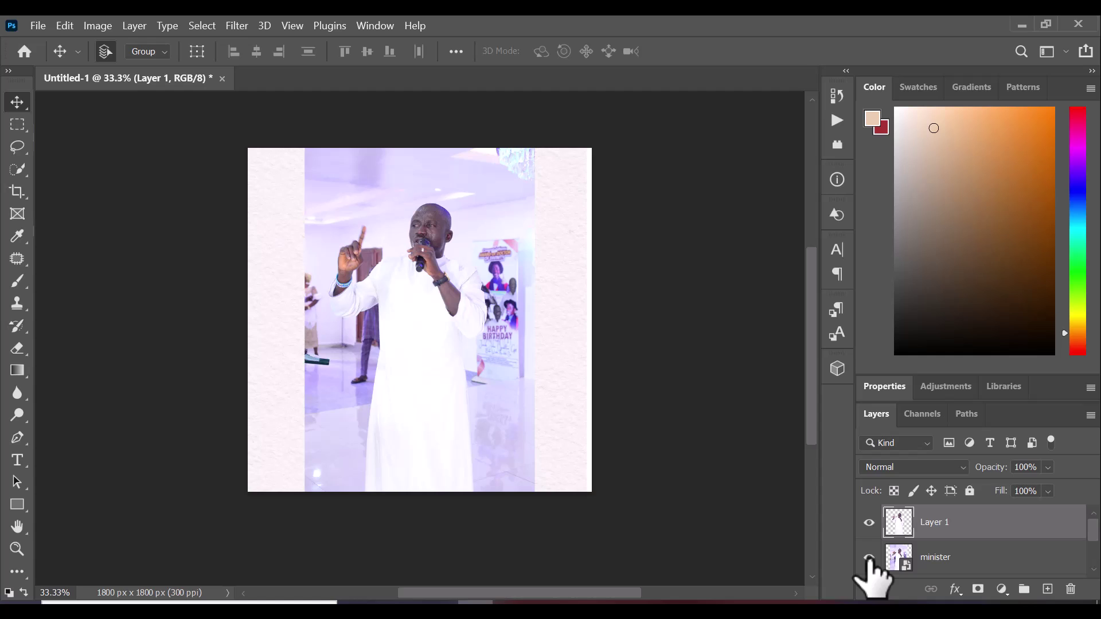
Toggle the original minister photo layer on and off to preview the cutout
click(869, 561)
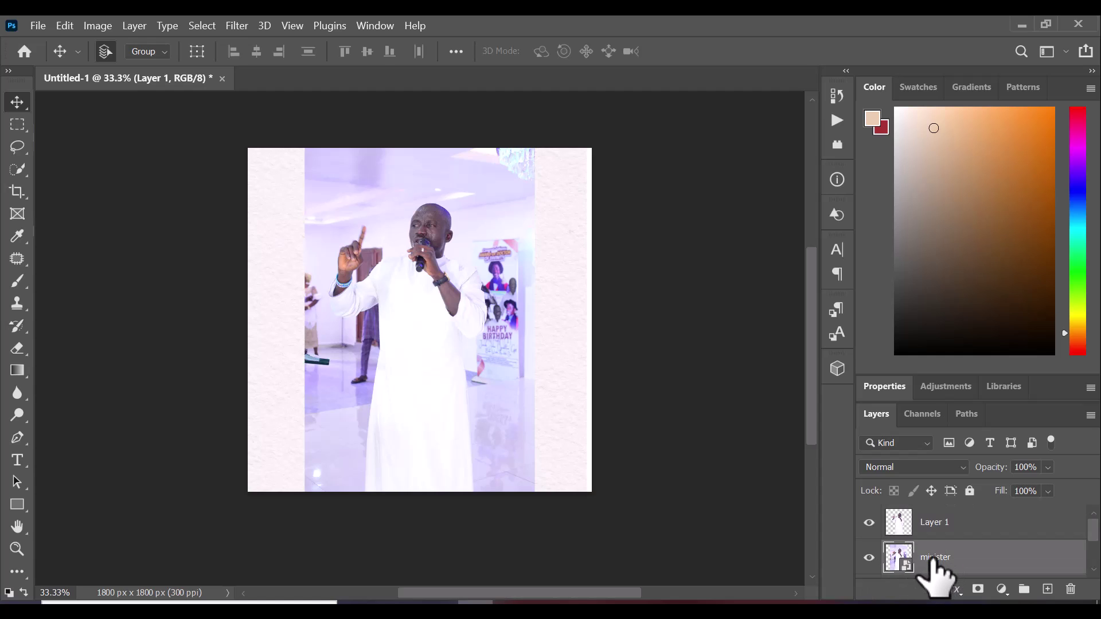
click(870, 557)
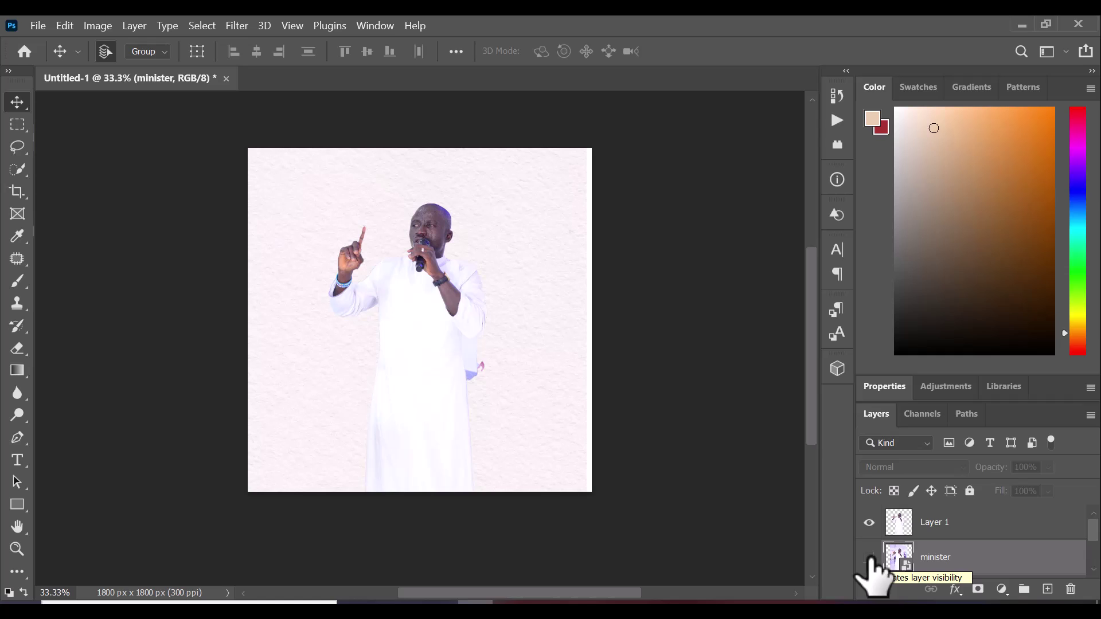
click(870, 557)
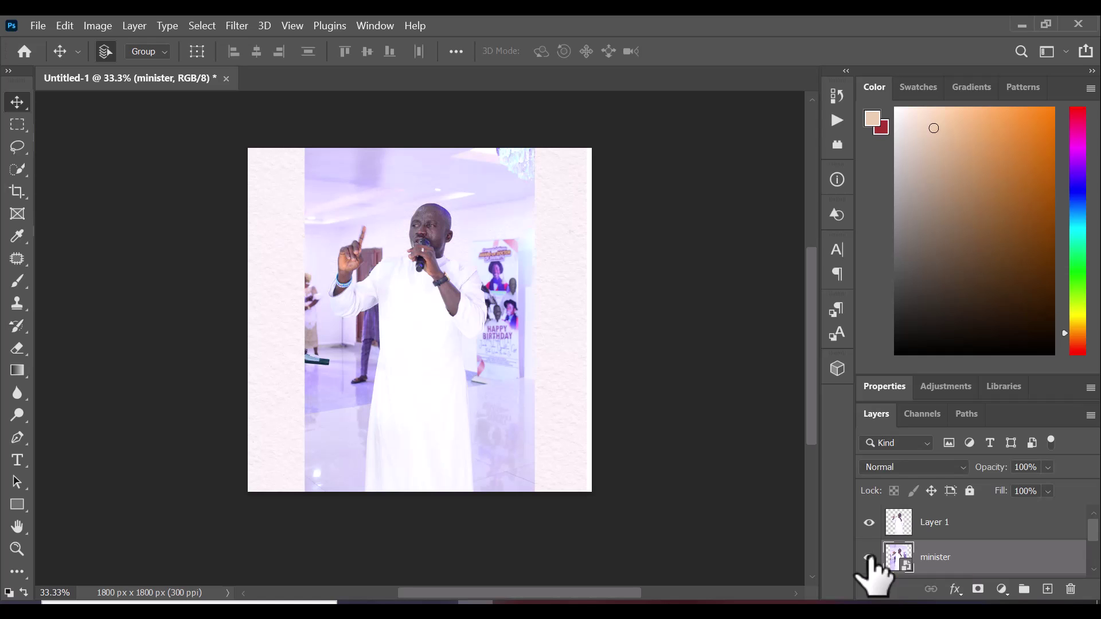
click(867, 560)
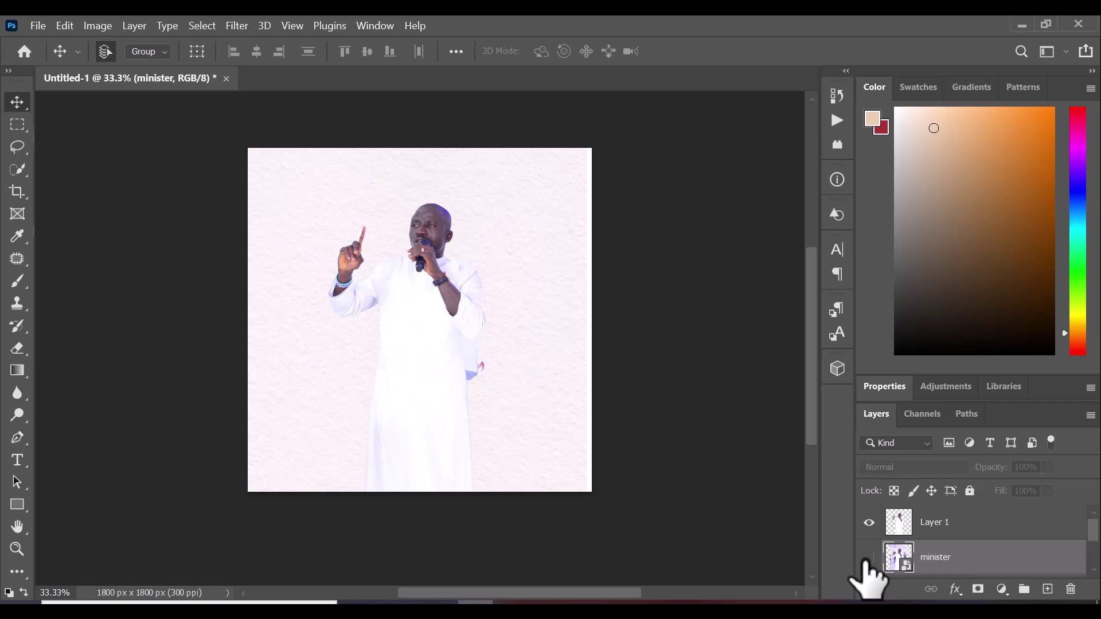
click(868, 559)
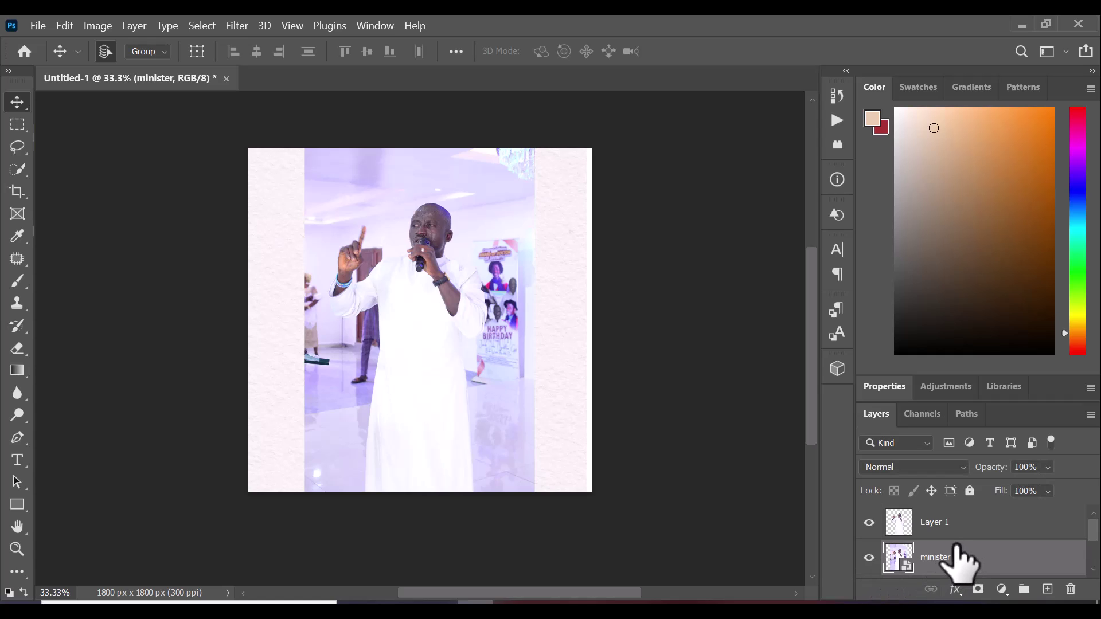
click(870, 558)
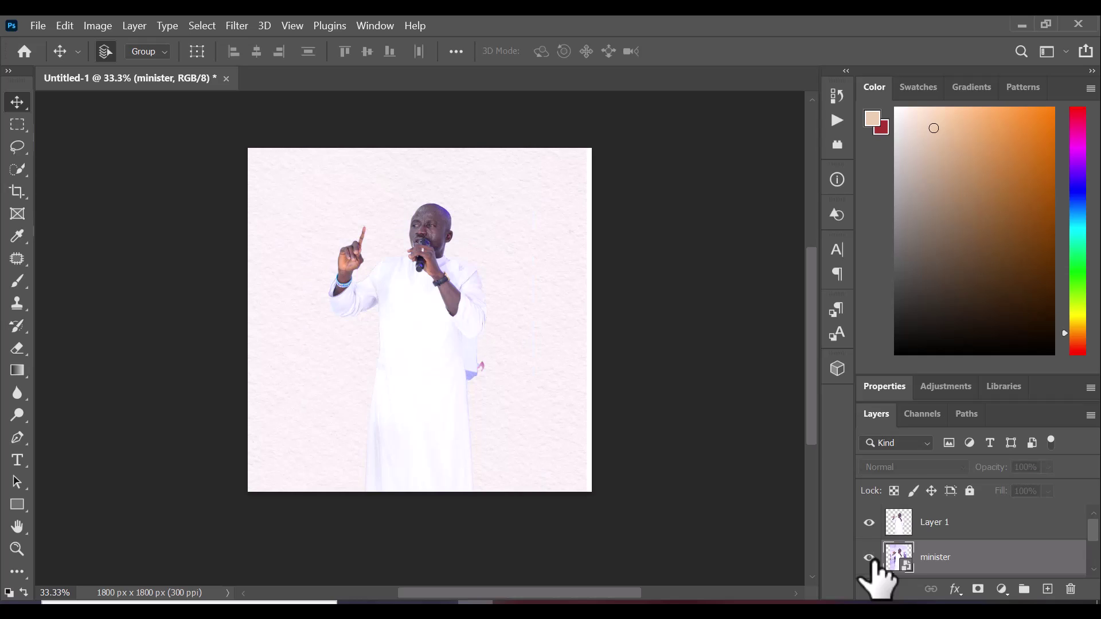
click(870, 557)
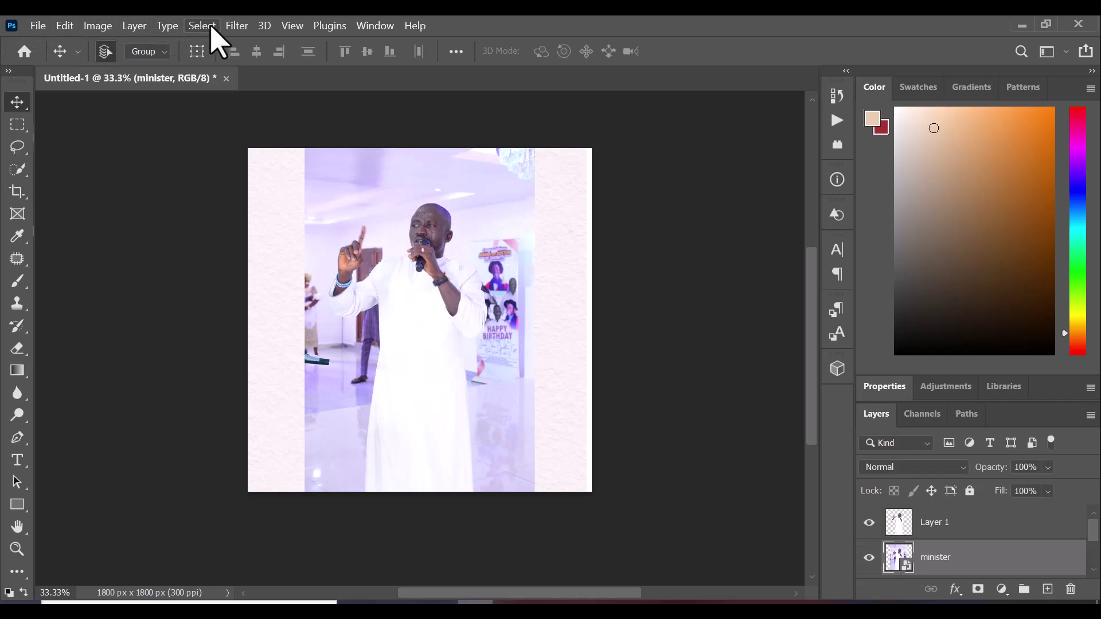
click(235, 26)
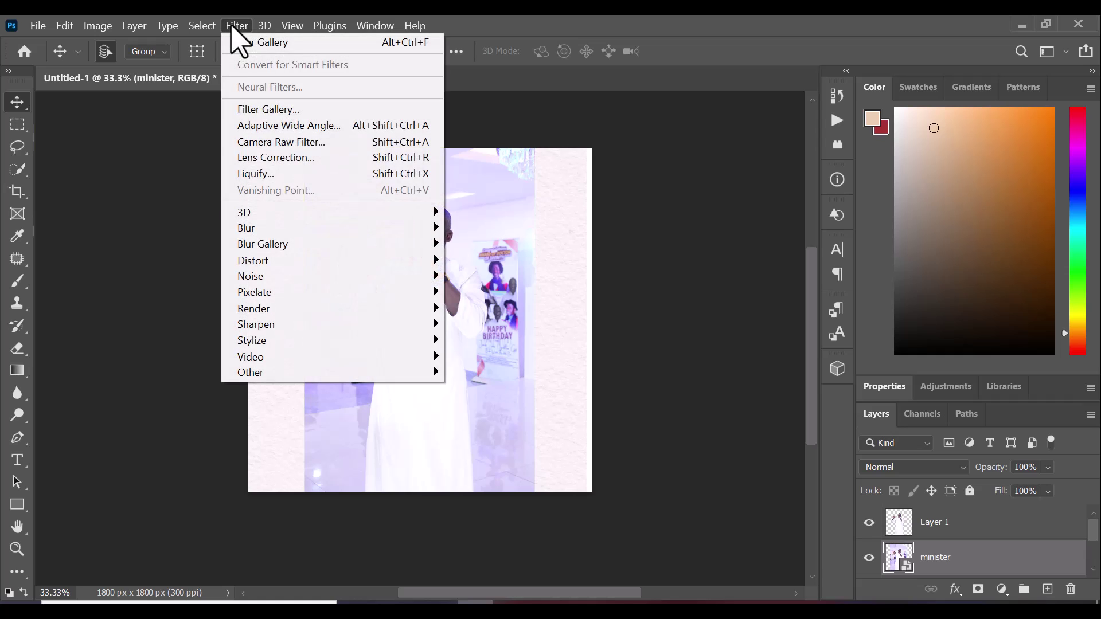
mouse_move(324, 245)
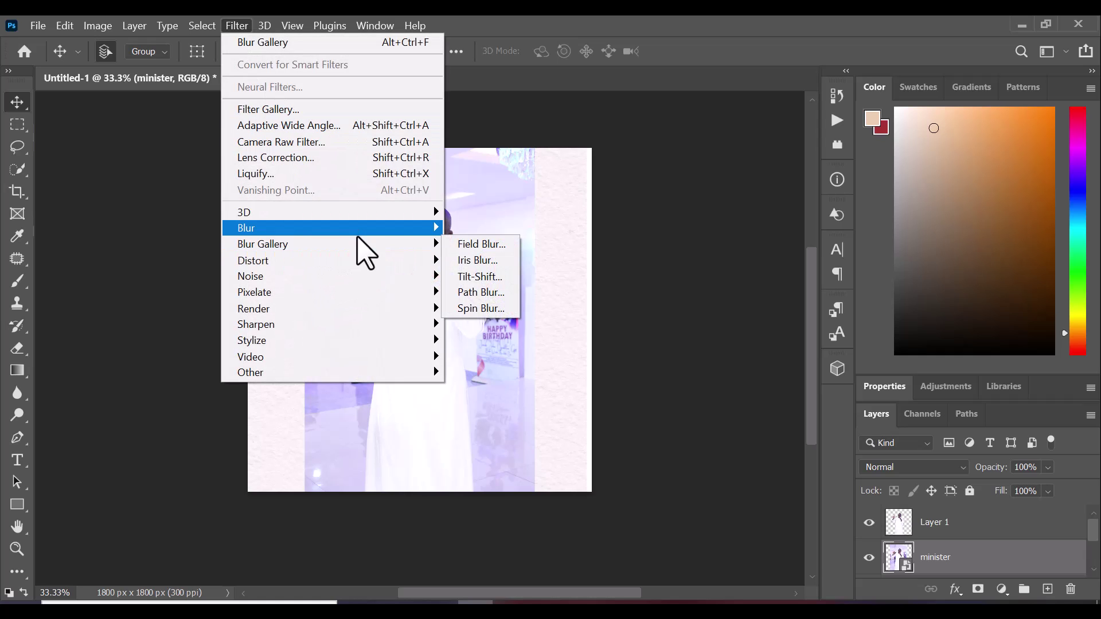
mouse_move(399, 225)
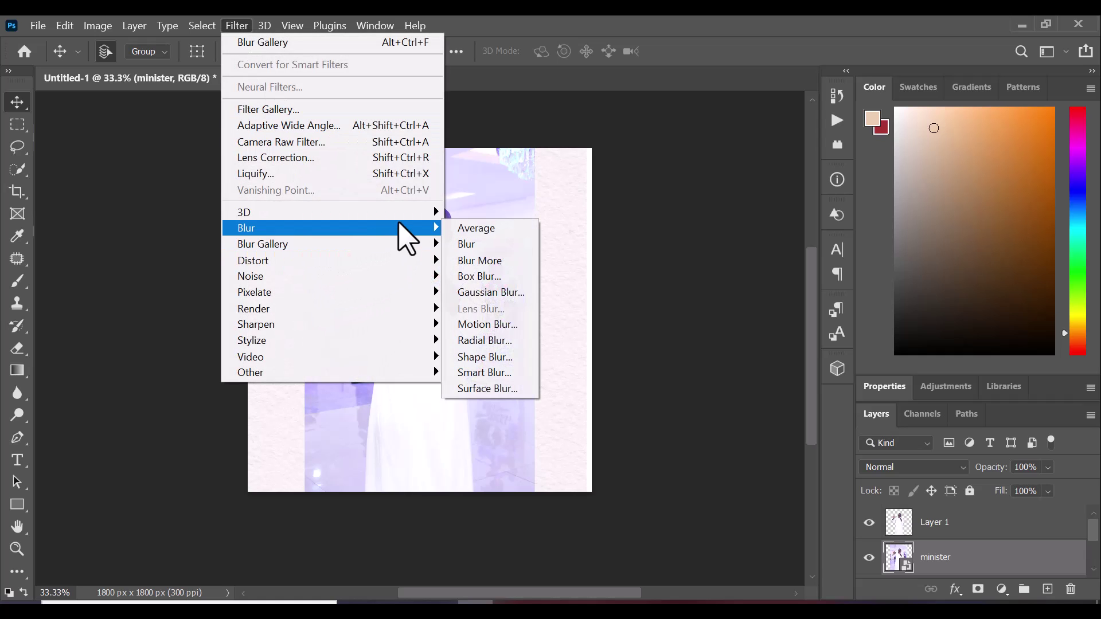
click(491, 291)
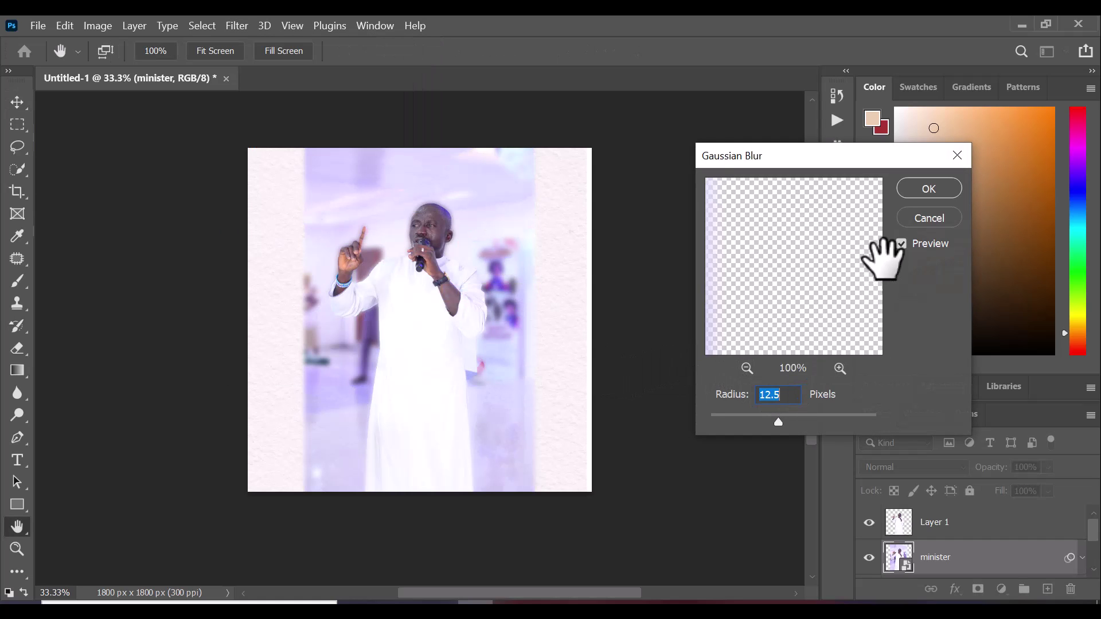
drag(783, 424, 781, 425)
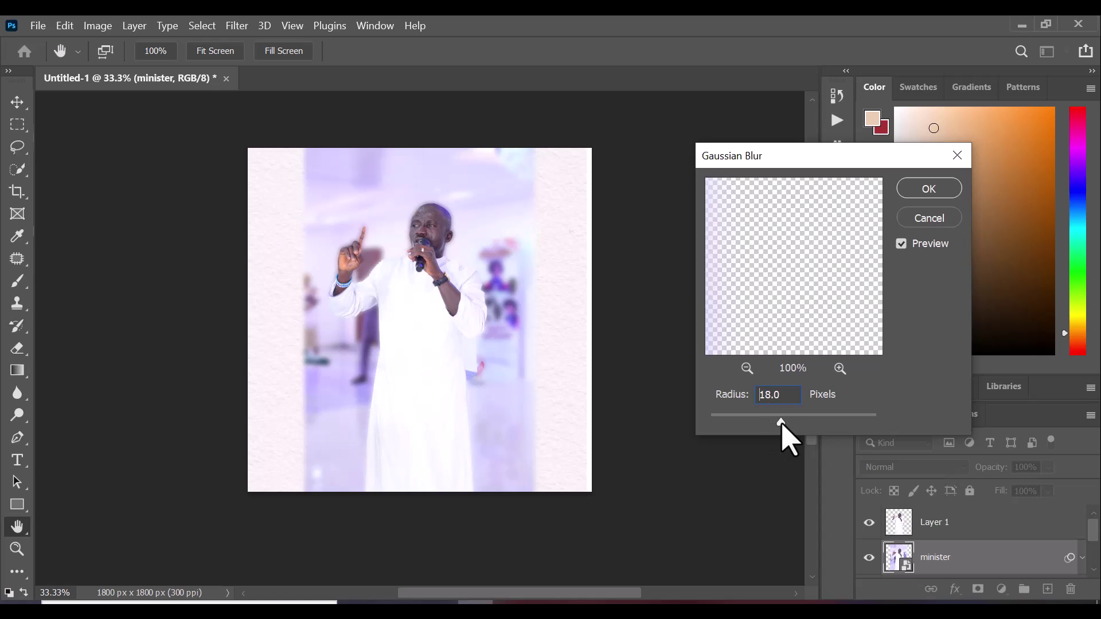
click(929, 192)
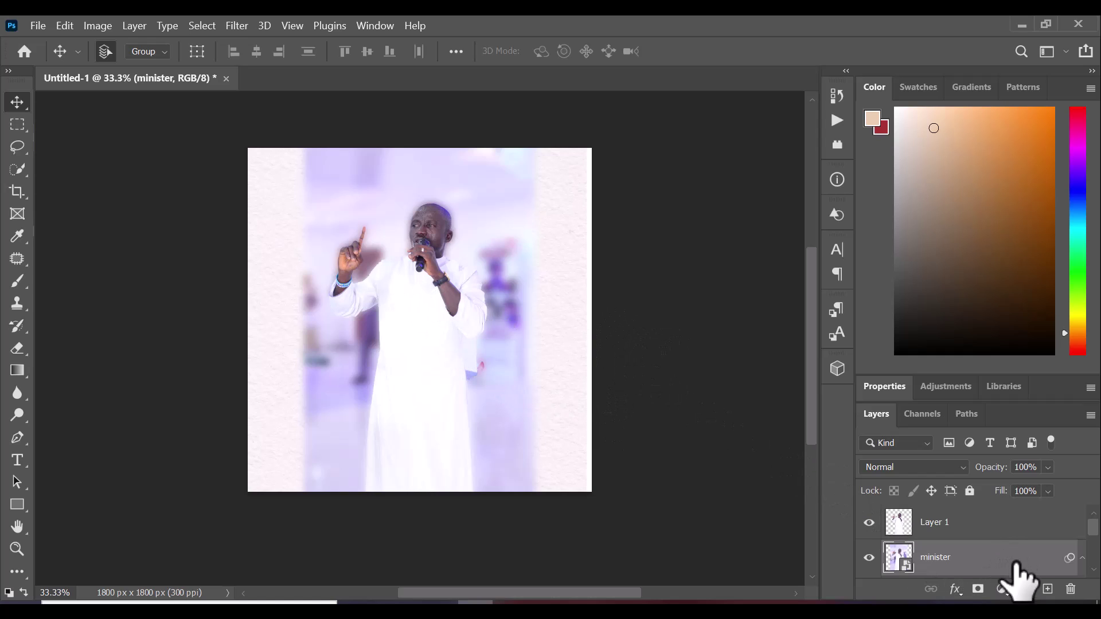
Add a Gradient fill layer and try orange-to-purple, pink-to-magenta and magenta presets
click(1002, 589)
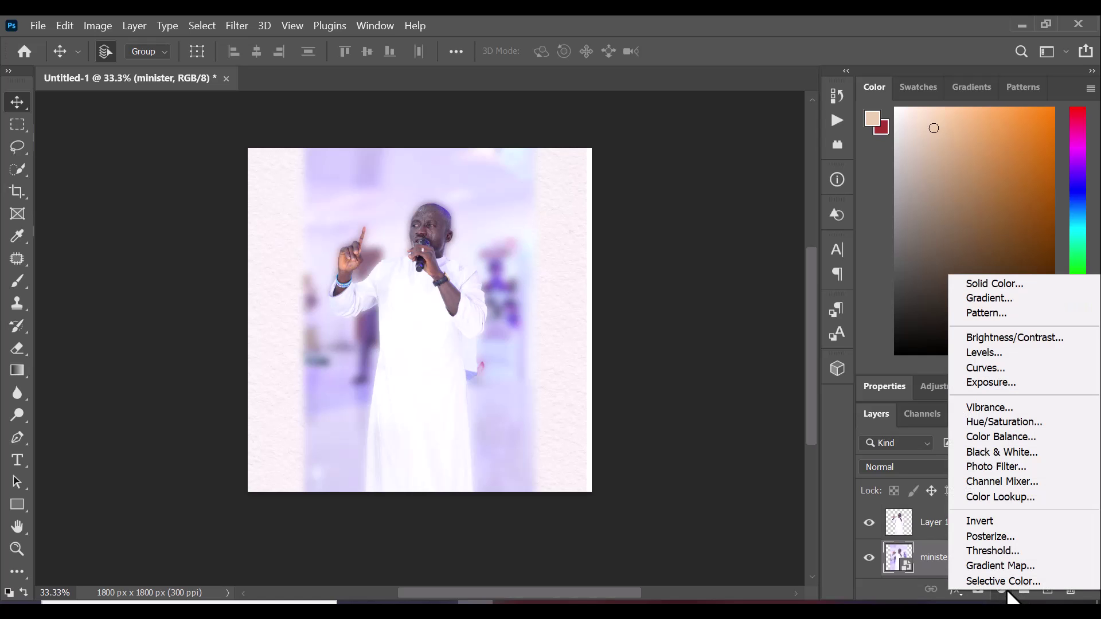
click(991, 300)
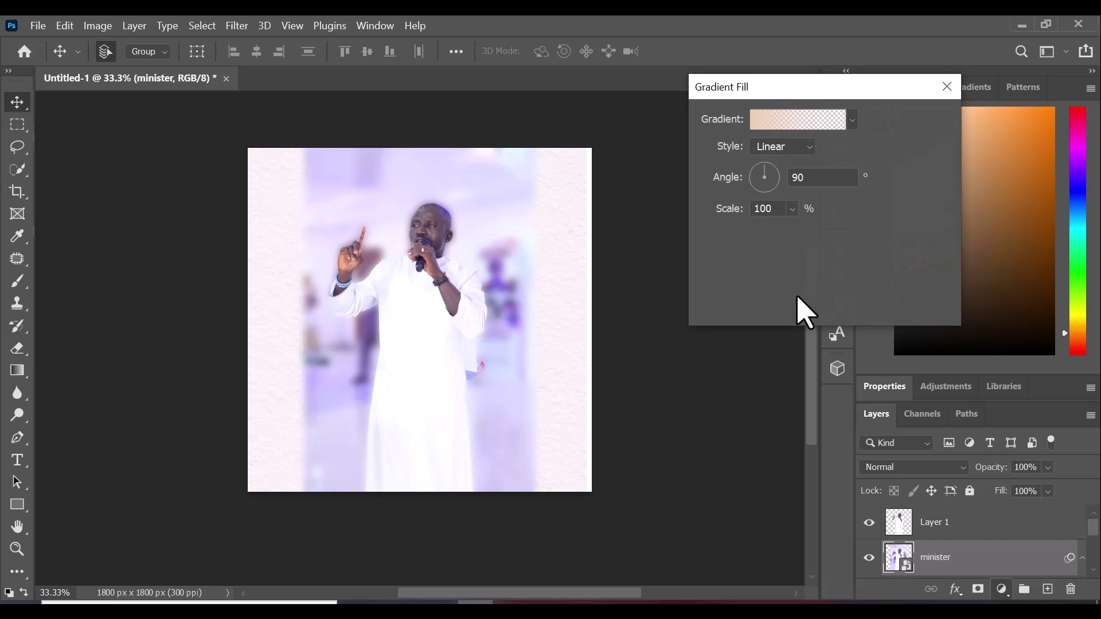
click(853, 121)
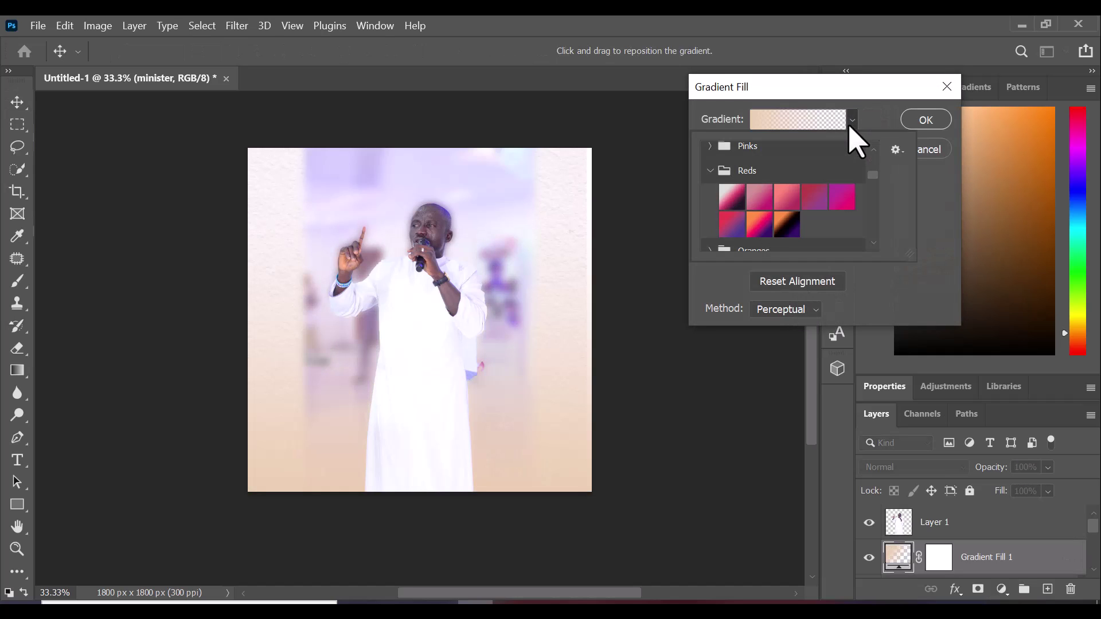
click(786, 225)
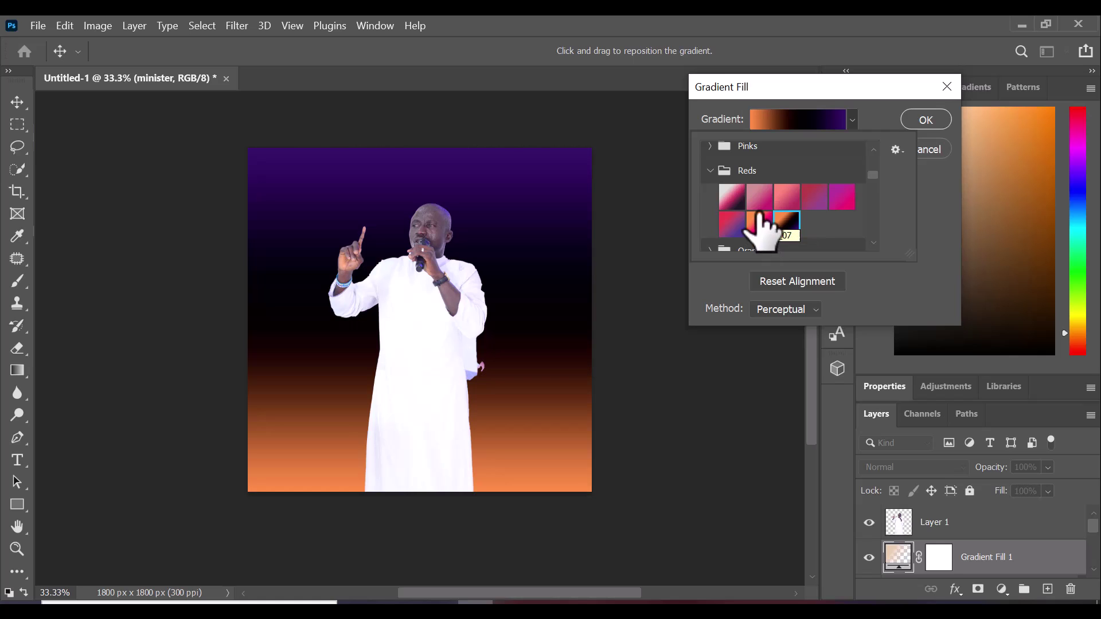
click(734, 196)
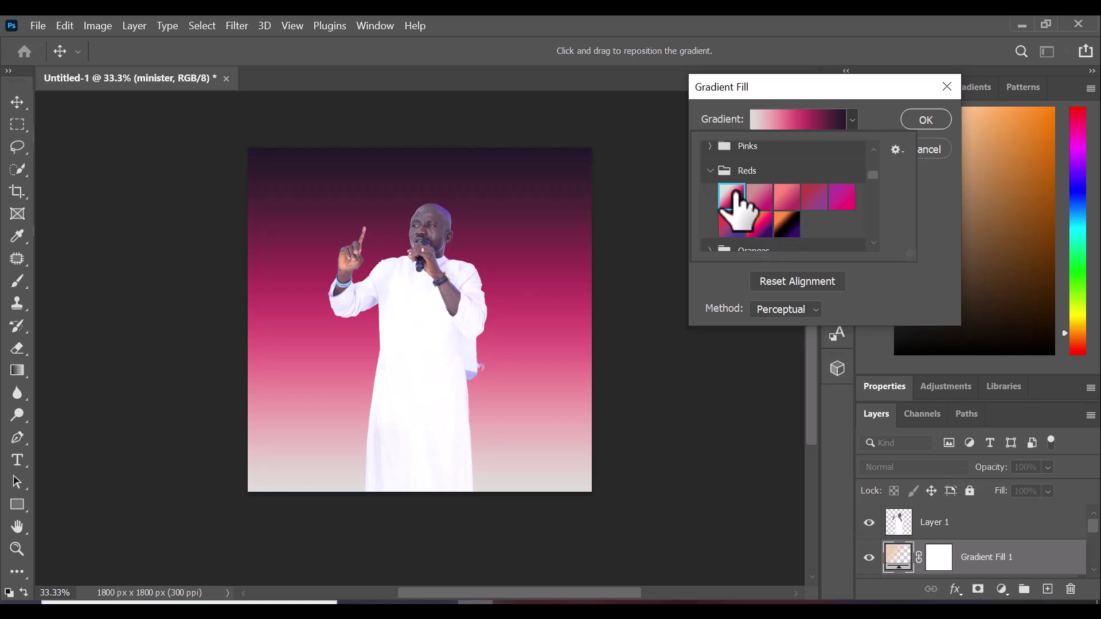
click(842, 197)
click(714, 171)
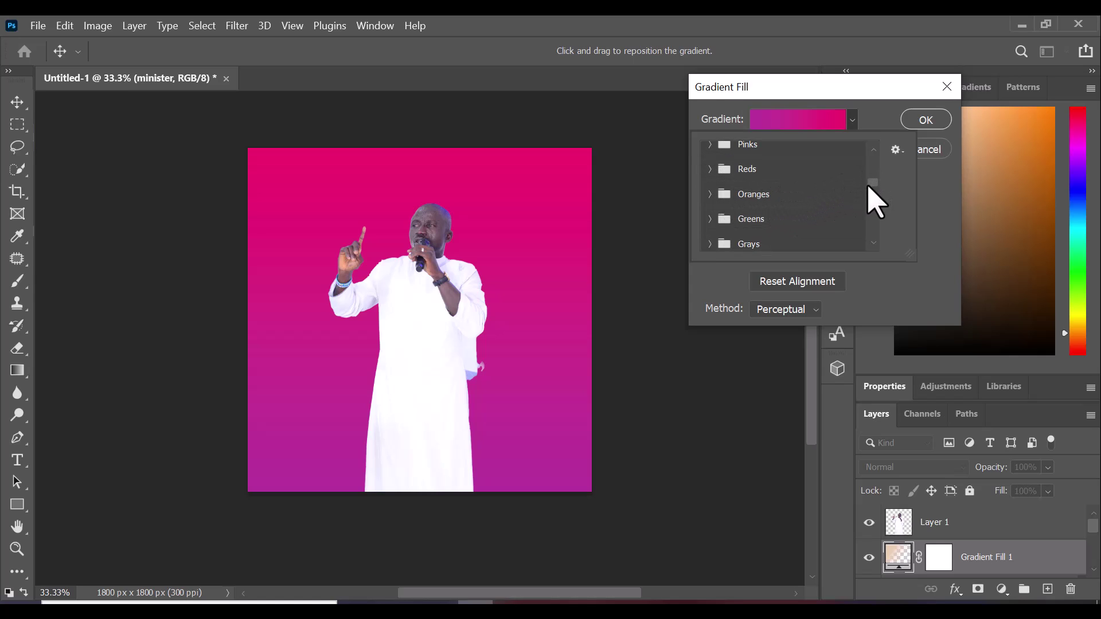
scroll(873, 201, up, 2)
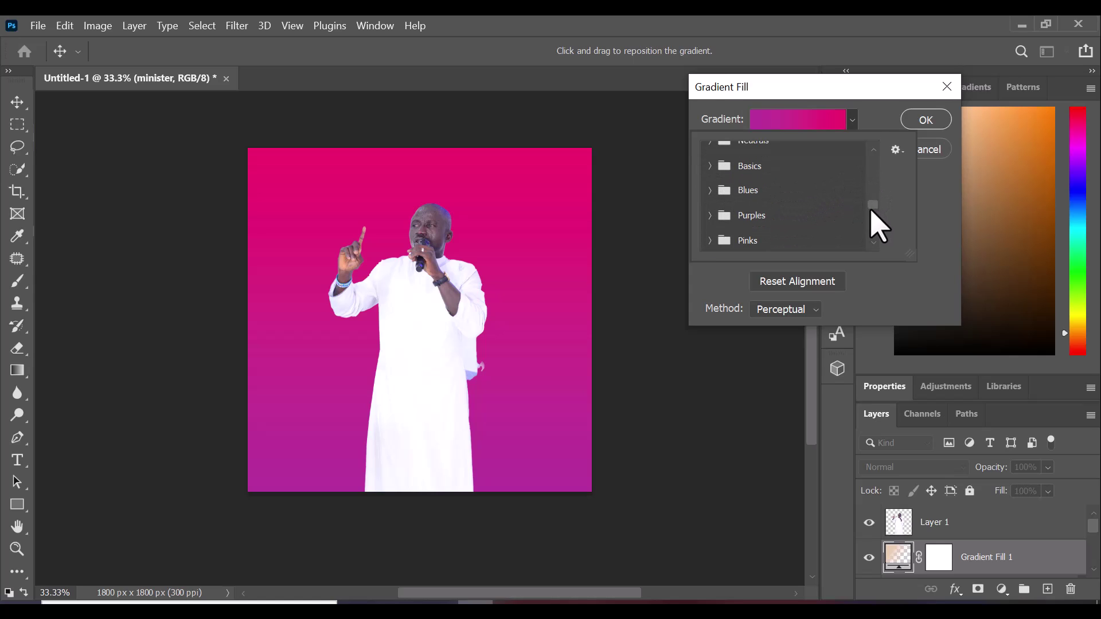
scroll(873, 227, down, 3)
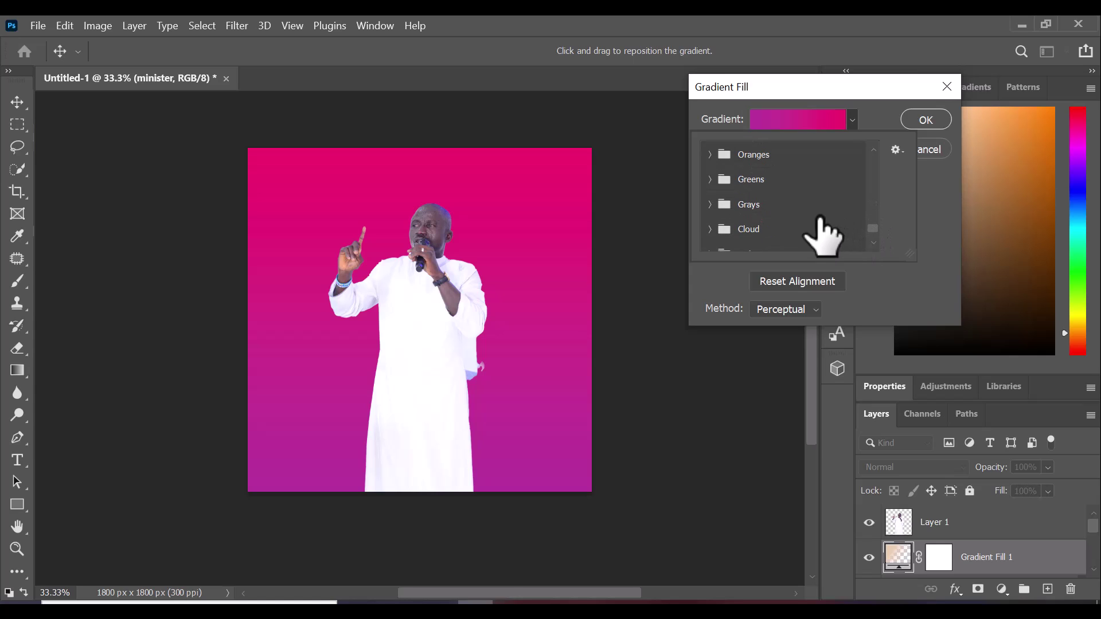
click(780, 186)
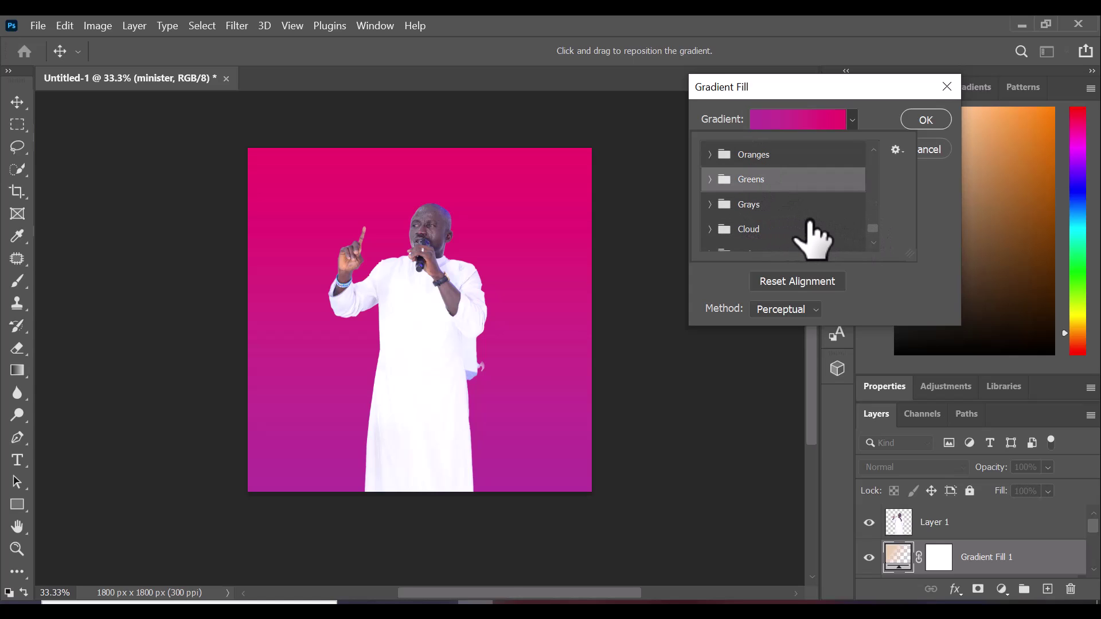
scroll(803, 244, down, 1)
Apply the first peach-to-orange preset from the Cloud group and confirm the gradient fill
click(719, 217)
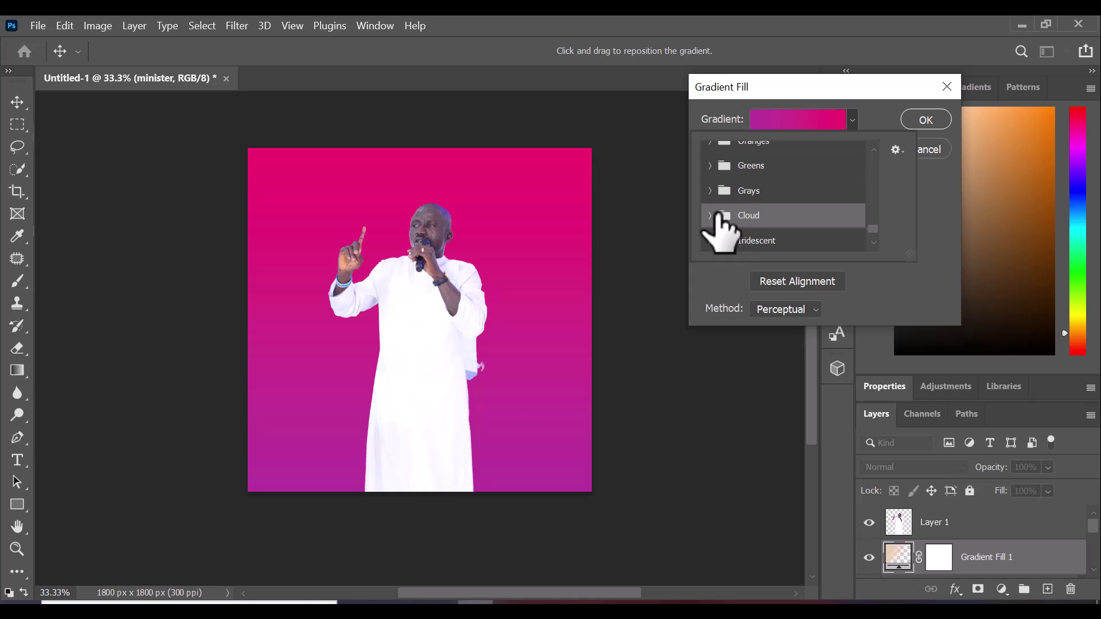
click(710, 216)
scroll(772, 244, down, 3)
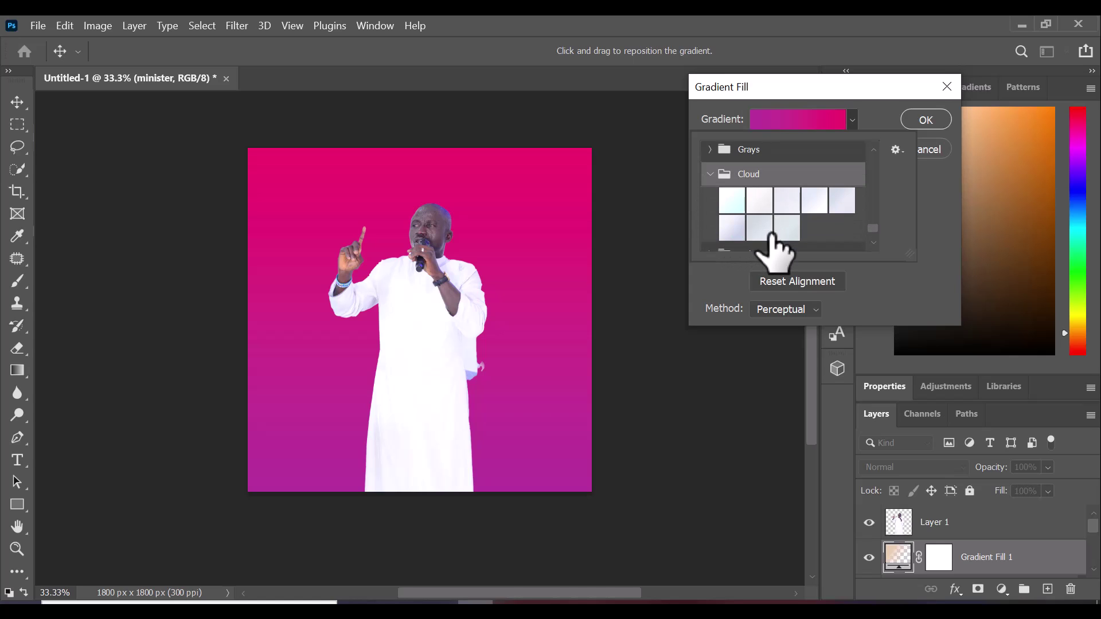
scroll(771, 238, down, 2)
scroll(746, 235, down, 2)
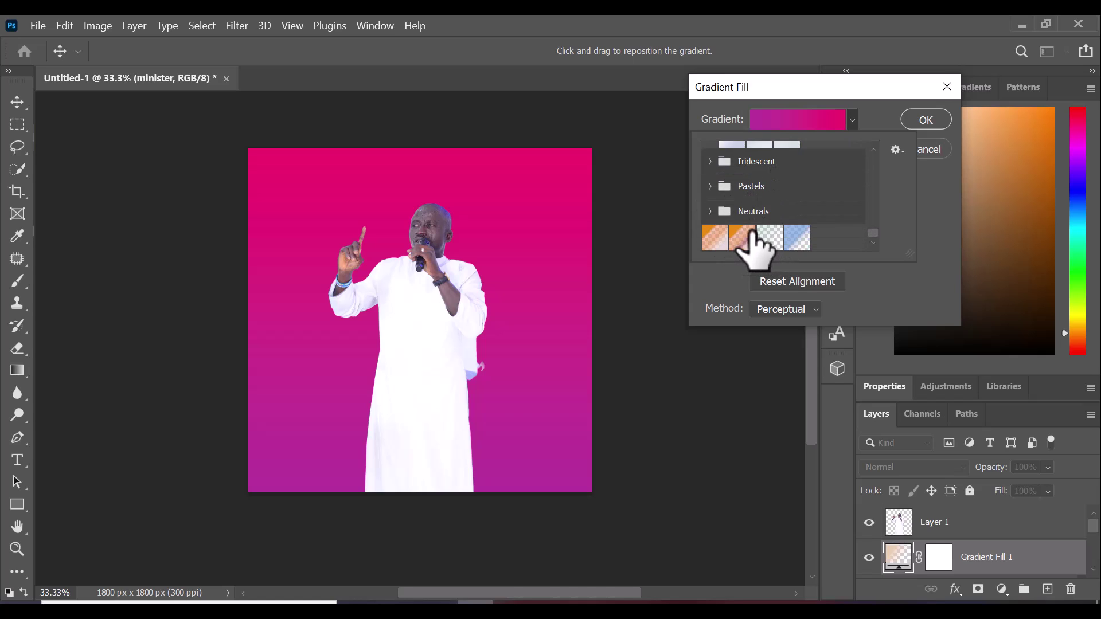
click(743, 238)
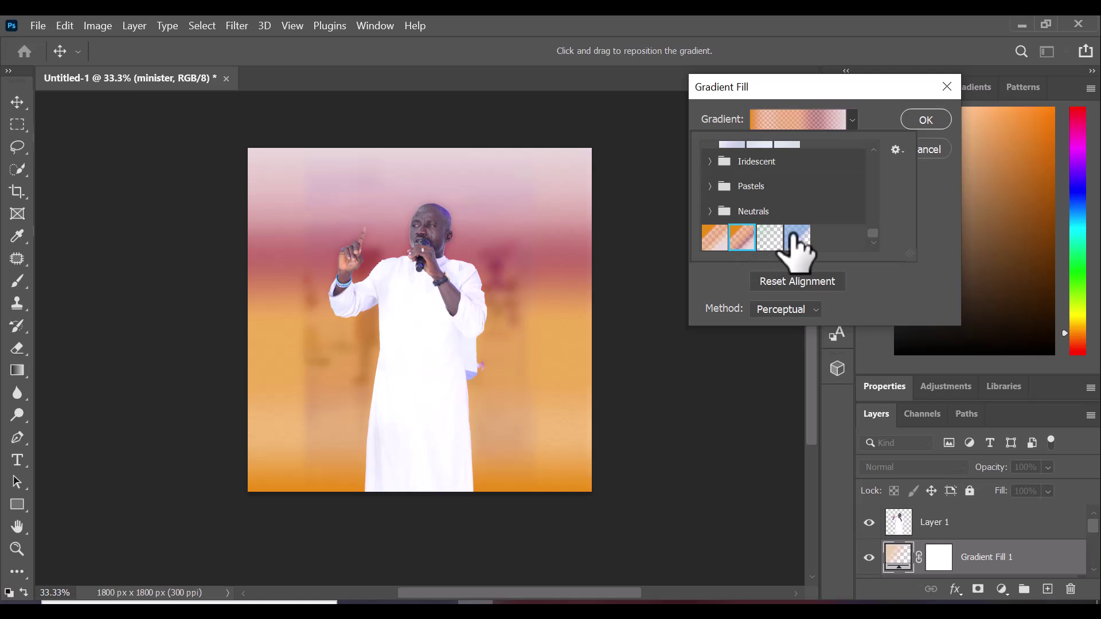
scroll(828, 266, down, 1)
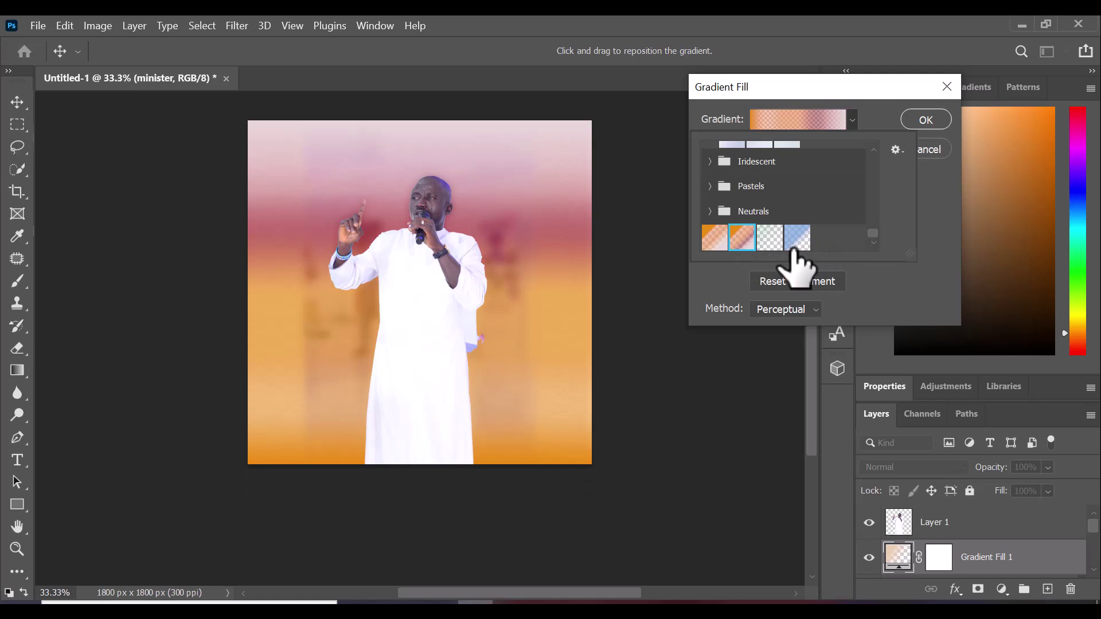
mouse_move(799, 241)
mouse_down()
mouse_move(806, 228)
mouse_move(800, 235)
mouse_up()
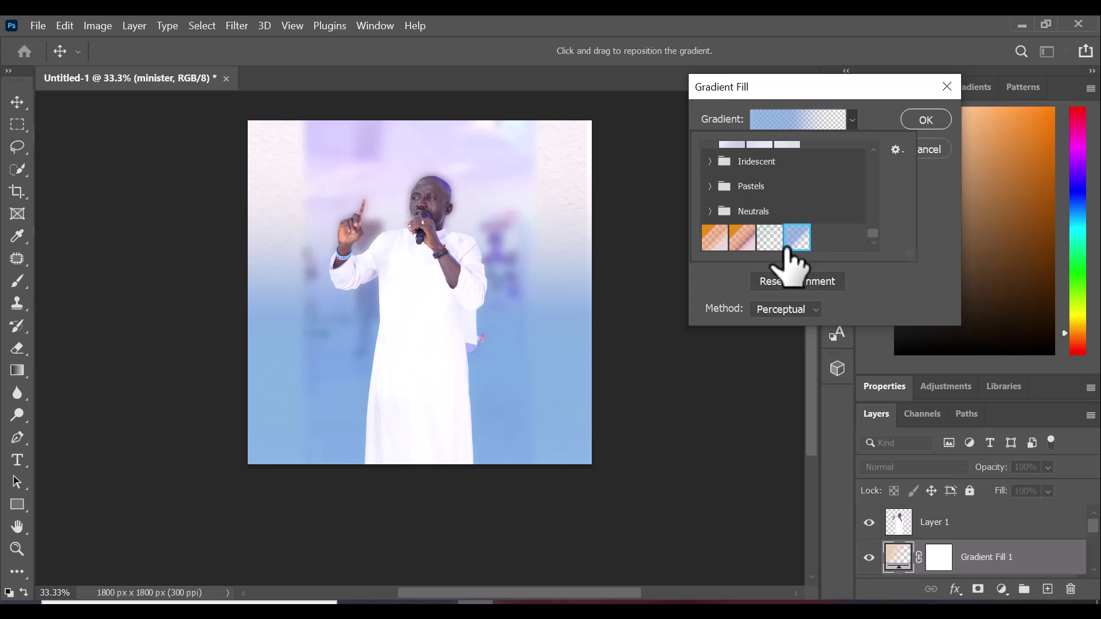
click(715, 238)
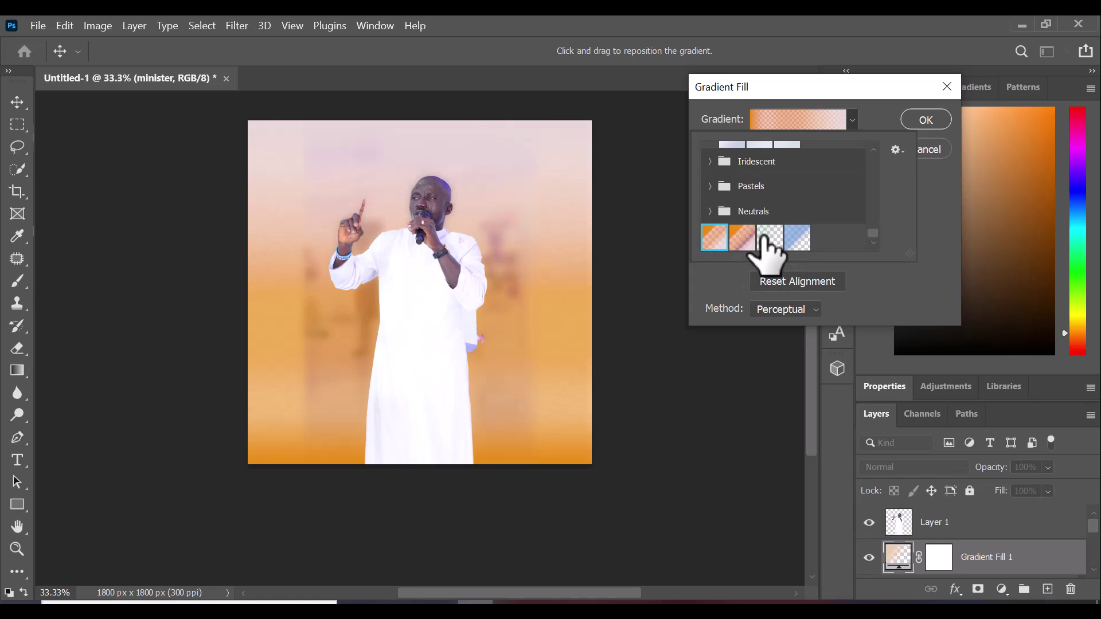
click(919, 122)
click(919, 122)
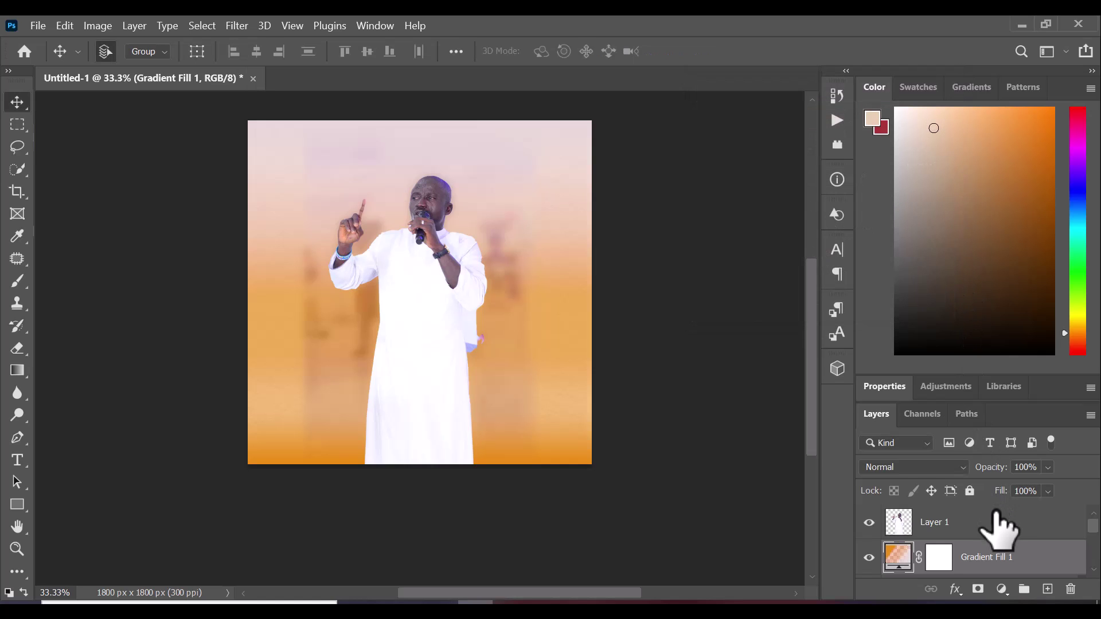
Change Gradient Fill 1's blend mode from Normal to Multiply
scroll(1006, 536, down, 2)
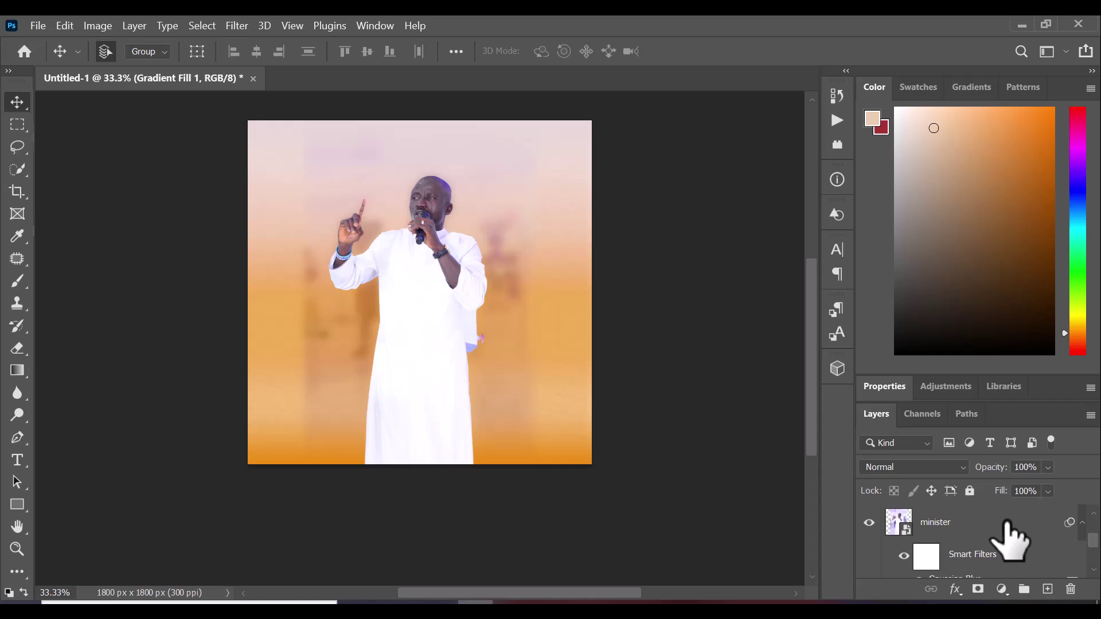
scroll(1009, 539, up, 2)
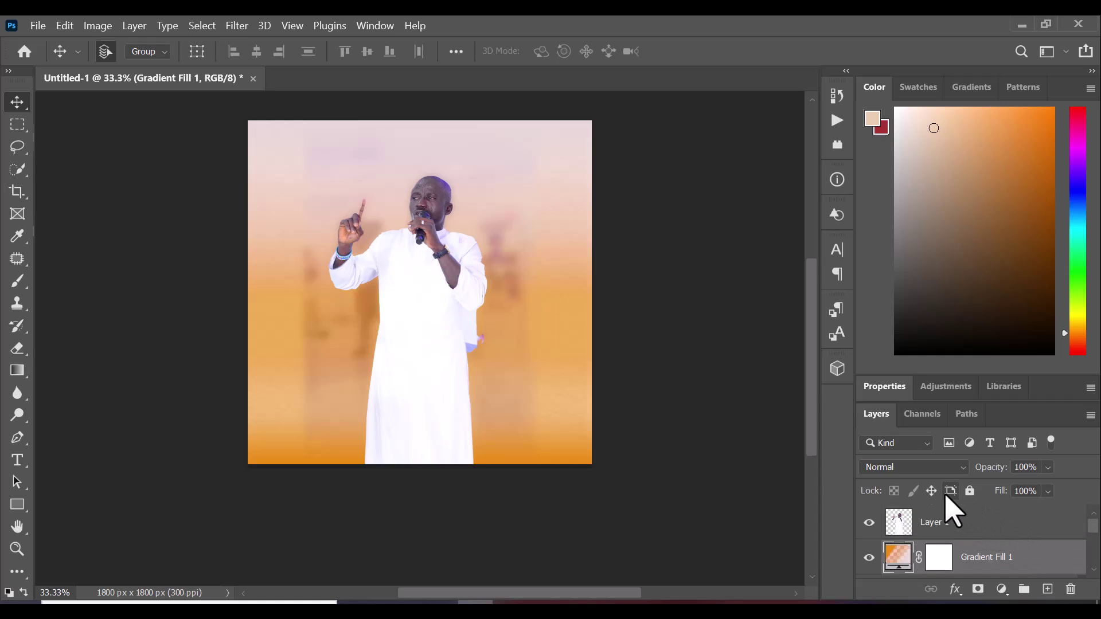
click(944, 473)
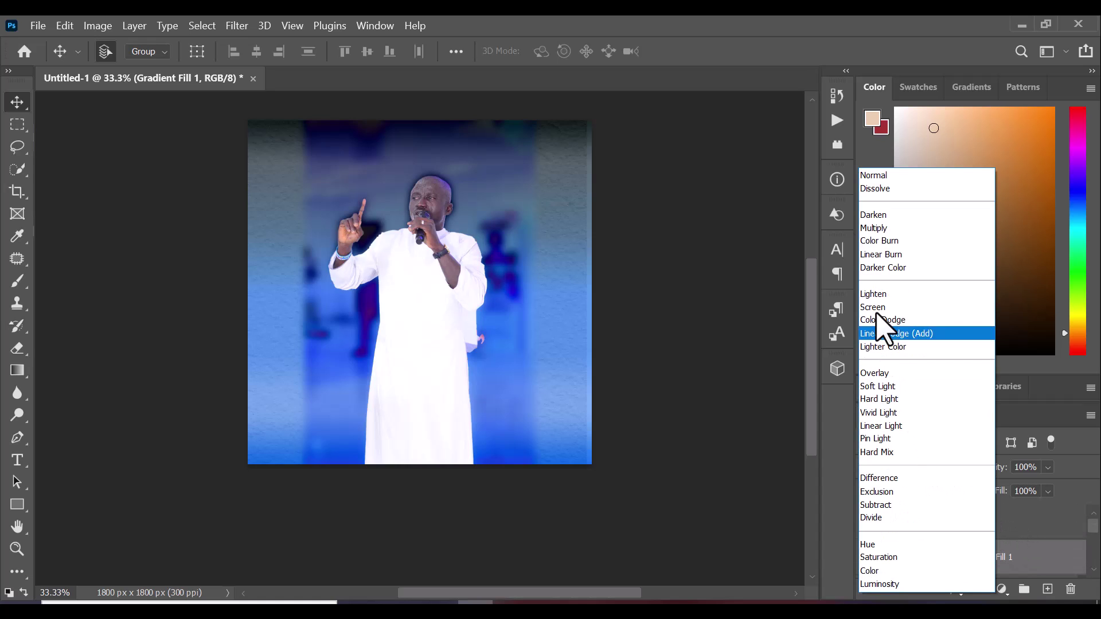
click(873, 229)
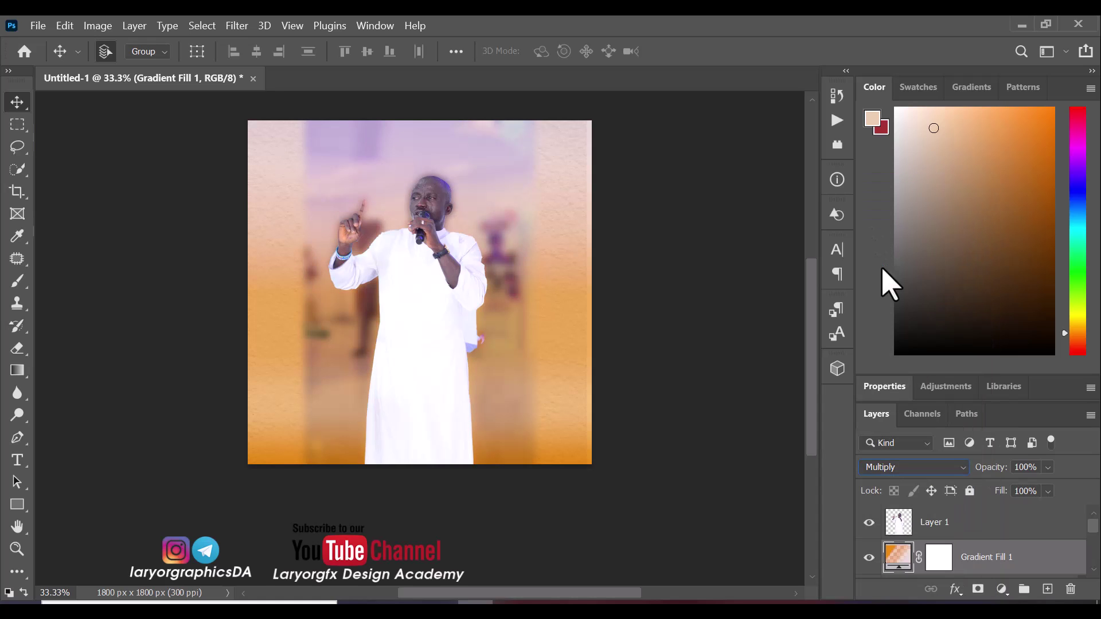
scroll(960, 550, down, 1)
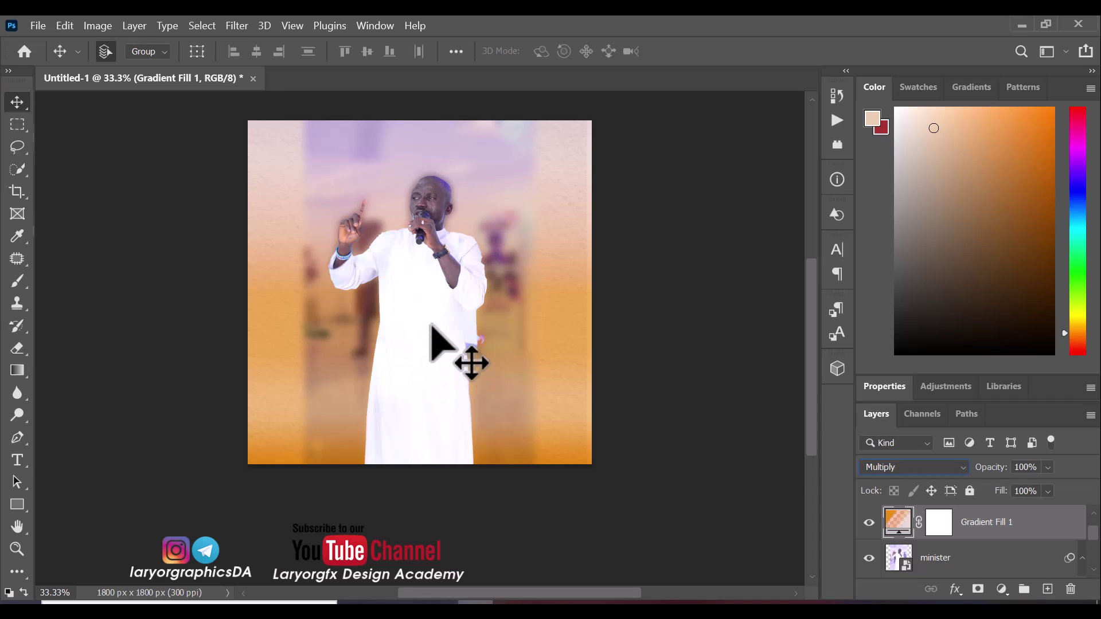
key(ctrl+v)
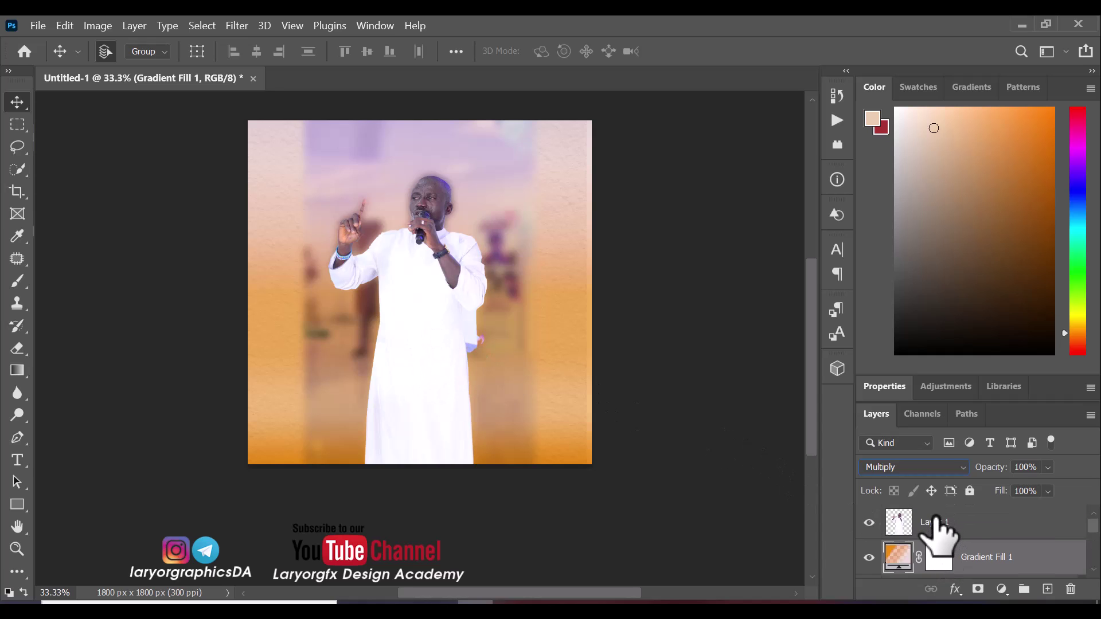
Rename the minister cutout layer from Layer 1 to REAL
click(940, 534)
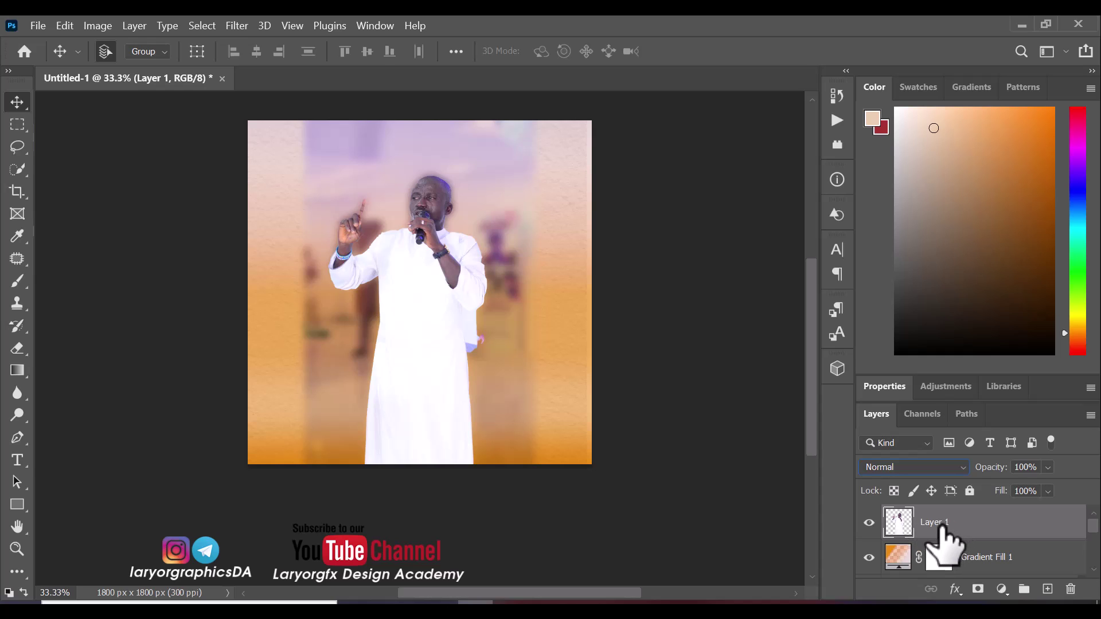
double_click(936, 522)
text(rw)
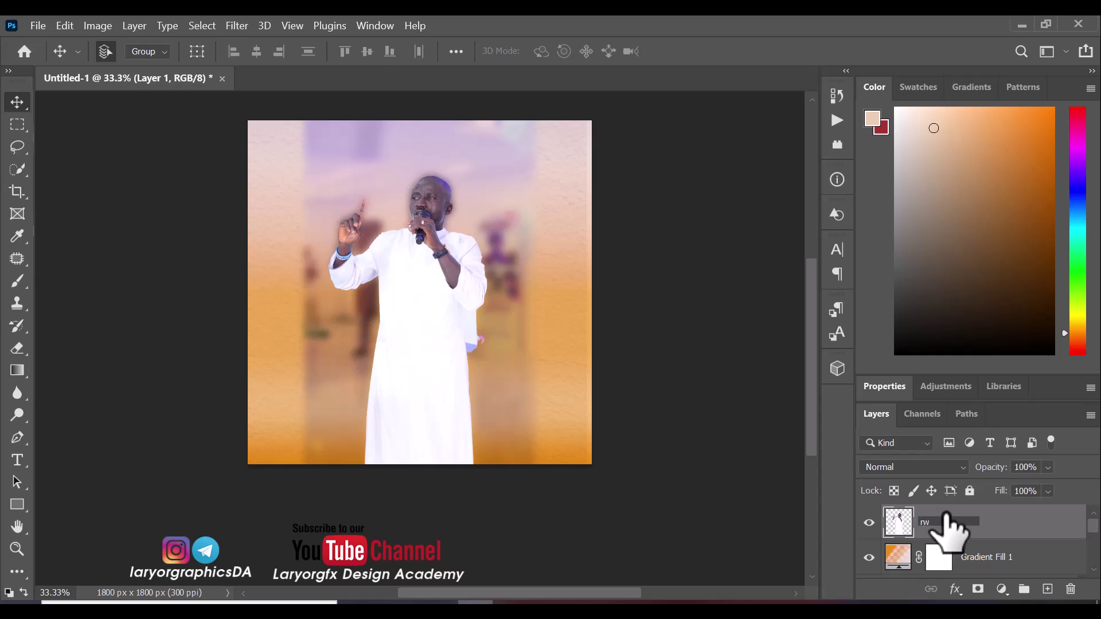
text(AK)
key(BackSpace)
text(RE)
key(Return)
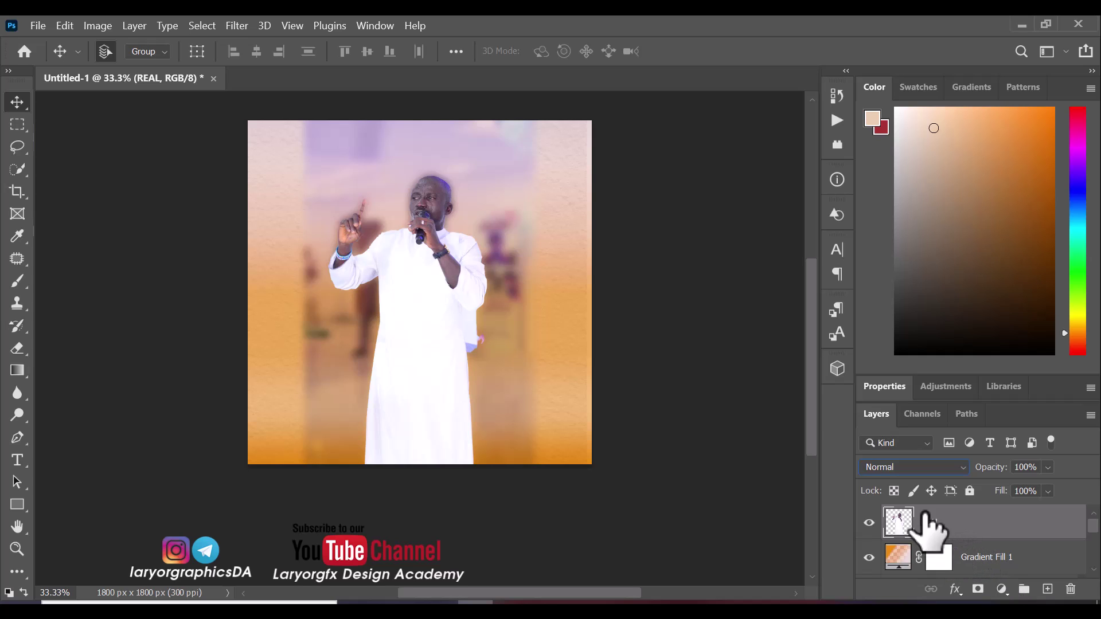
Erase the bottom of the REAL layer with an 800 px soft eraser so the robe fades out
click(17, 367)
click(16, 350)
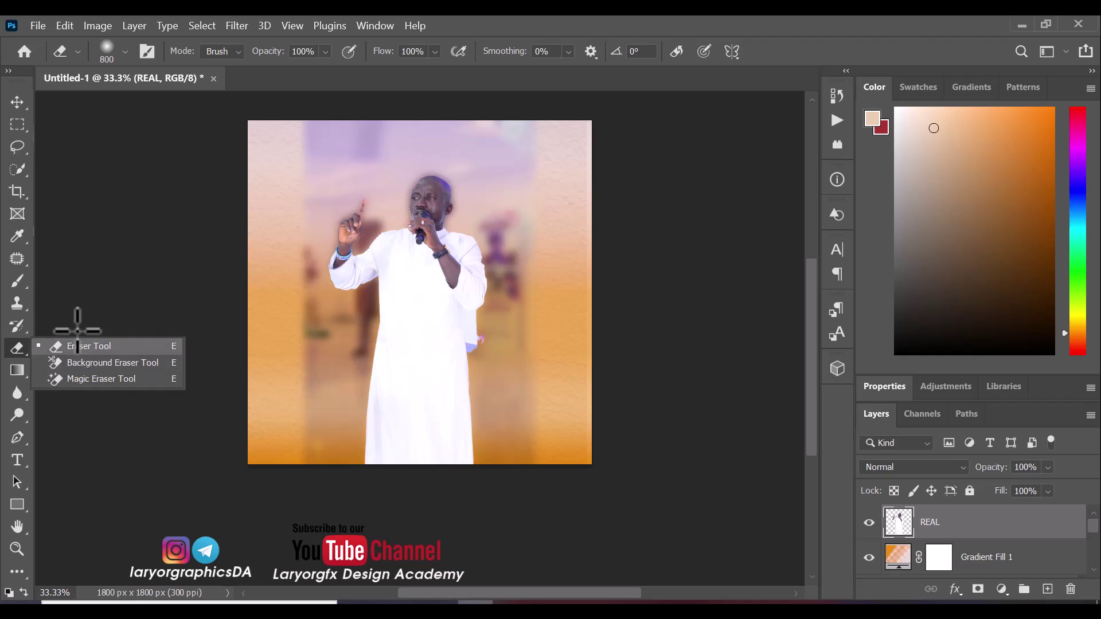
click(17, 350)
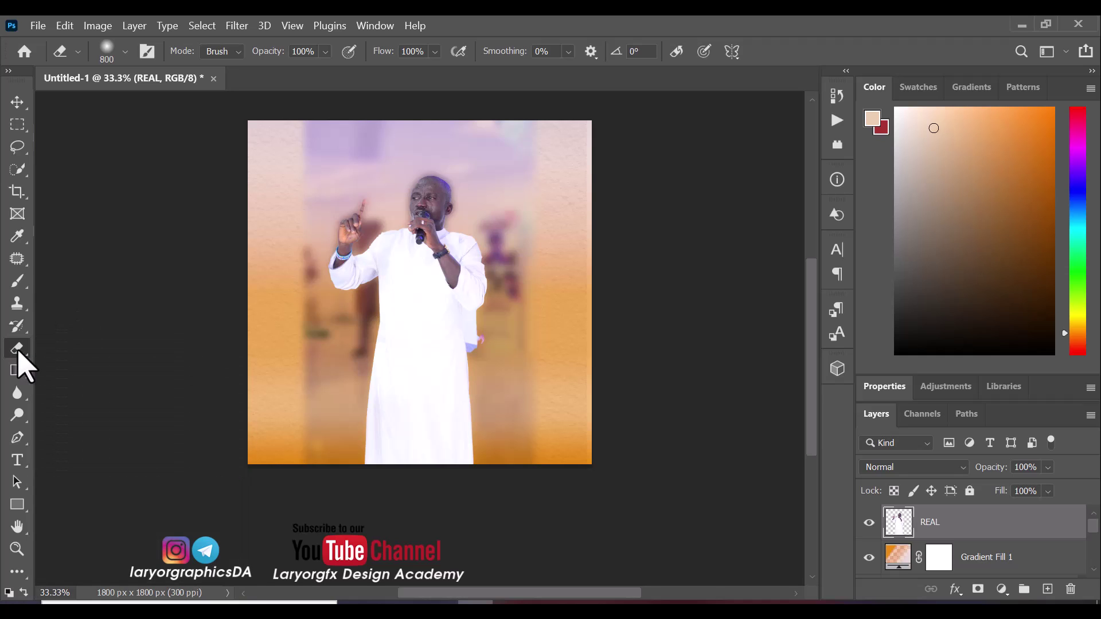
click(22, 361)
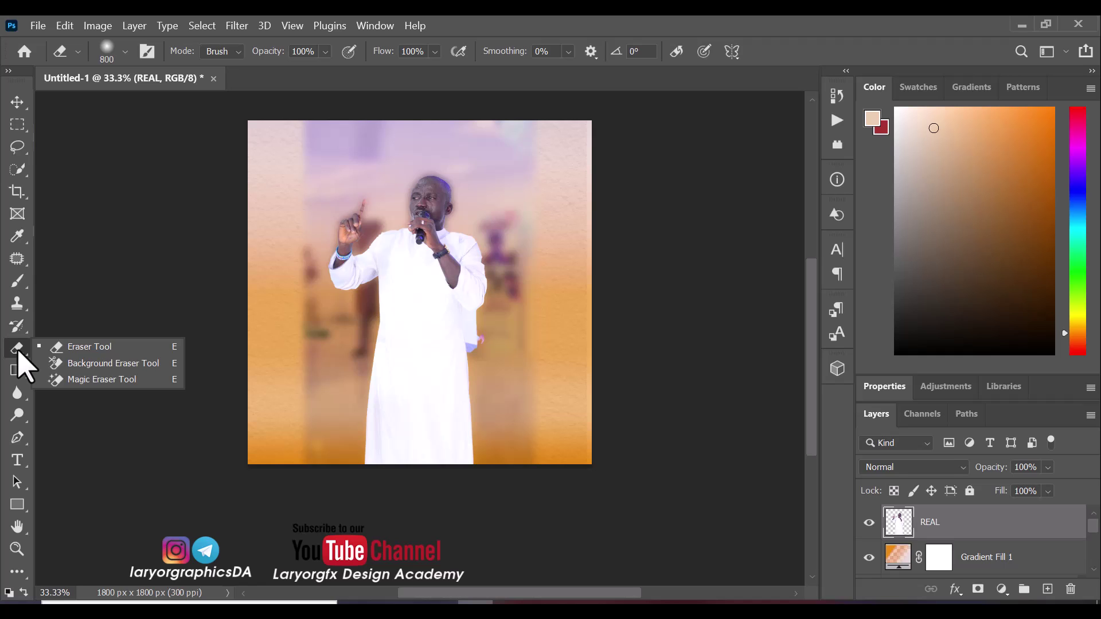
click(71, 348)
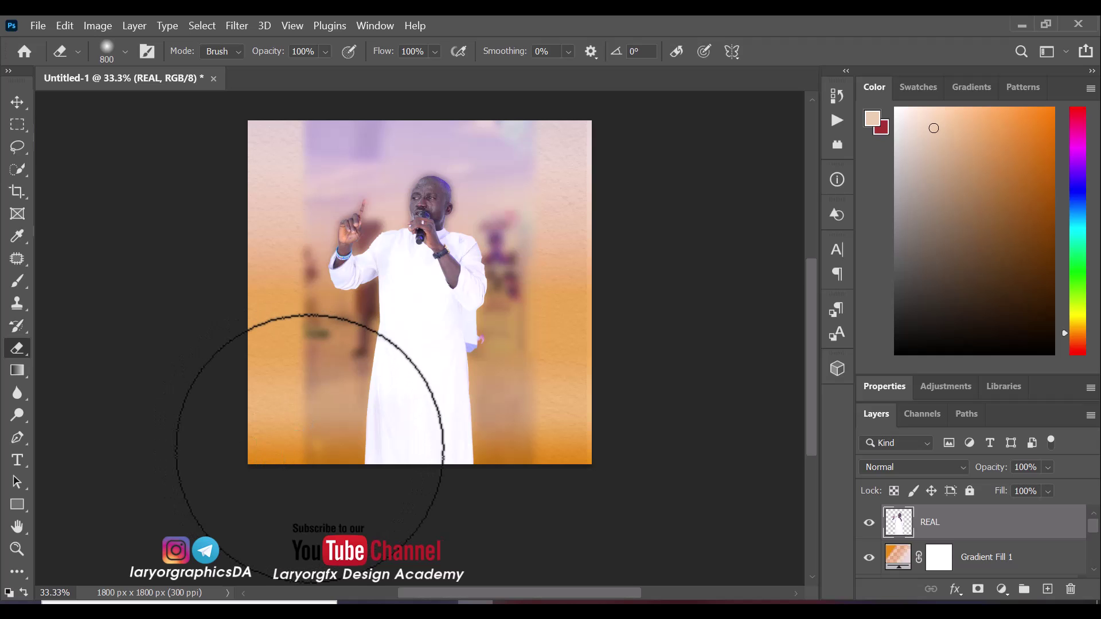
mouse_move(323, 442)
mouse_down()
mouse_move(617, 420)
mouse_move(478, 439)
mouse_move(217, 449)
mouse_move(97, 435)
mouse_move(319, 413)
mouse_move(550, 413)
mouse_move(311, 354)
mouse_move(257, 370)
mouse_move(605, 348)
mouse_move(239, 422)
mouse_move(257, 406)
mouse_move(343, 385)
mouse_up()
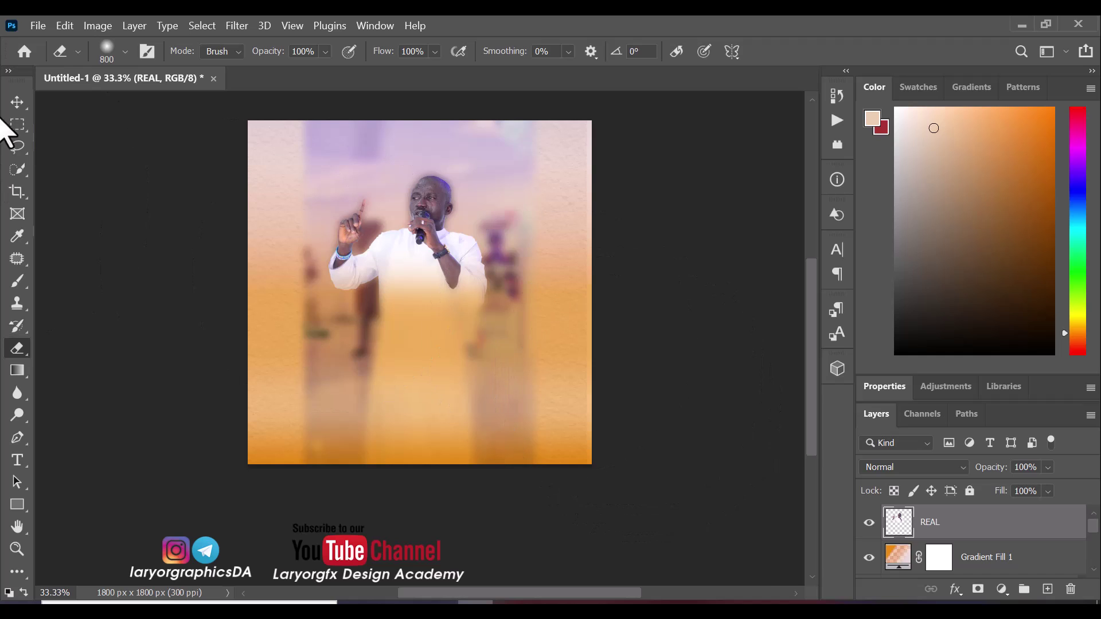
click(17, 102)
Select the REAL layer and flip it horizontally with Free Transform
right_click(423, 239)
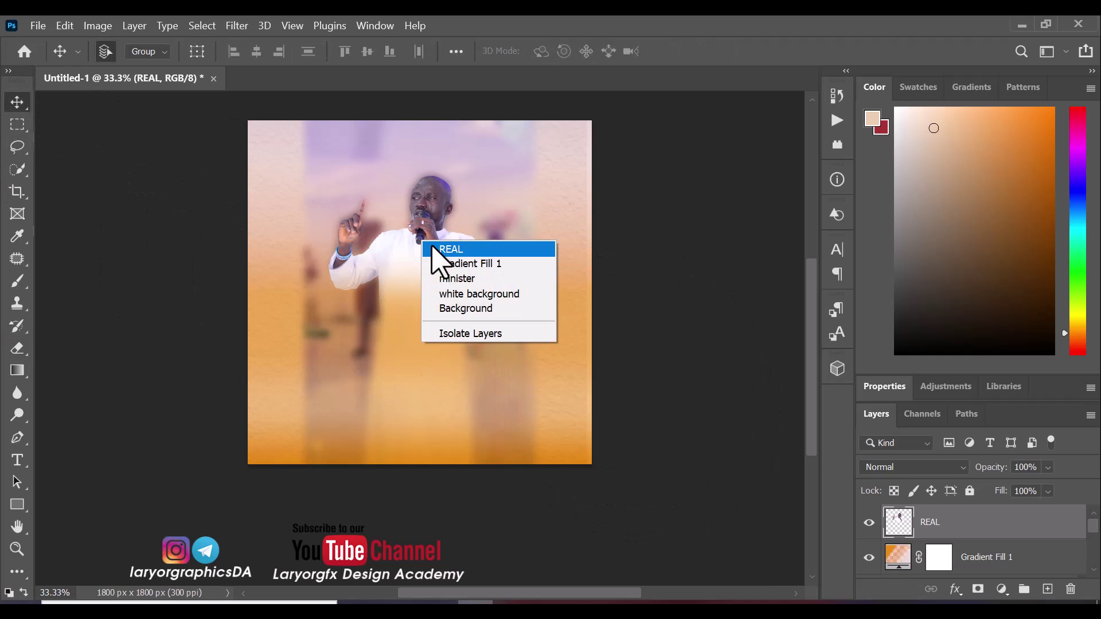
click(460, 252)
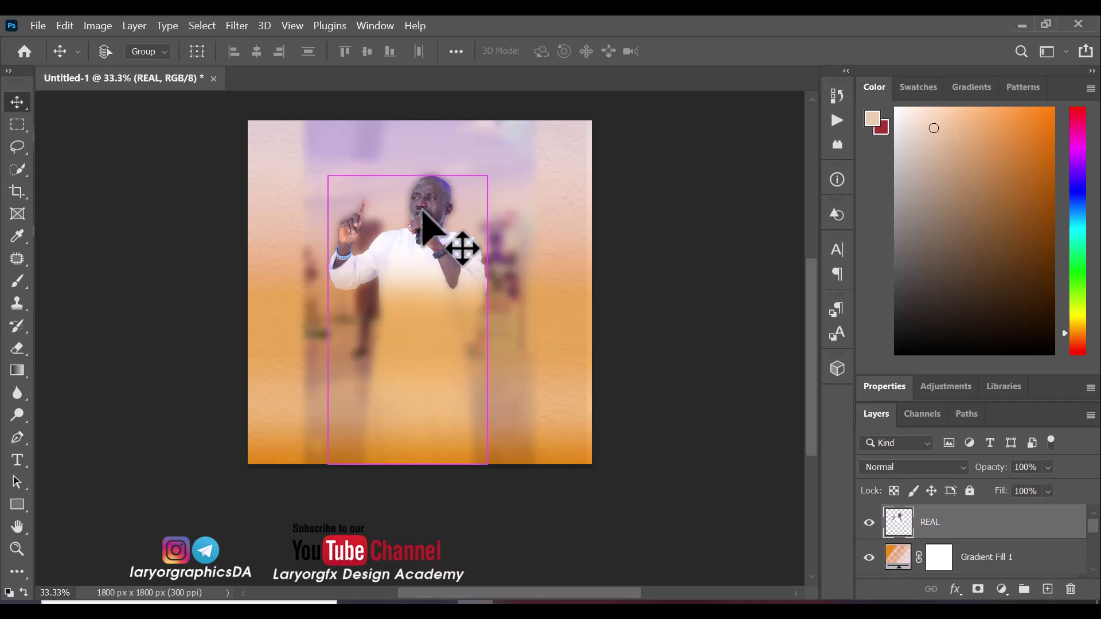
key(ctrl+t)
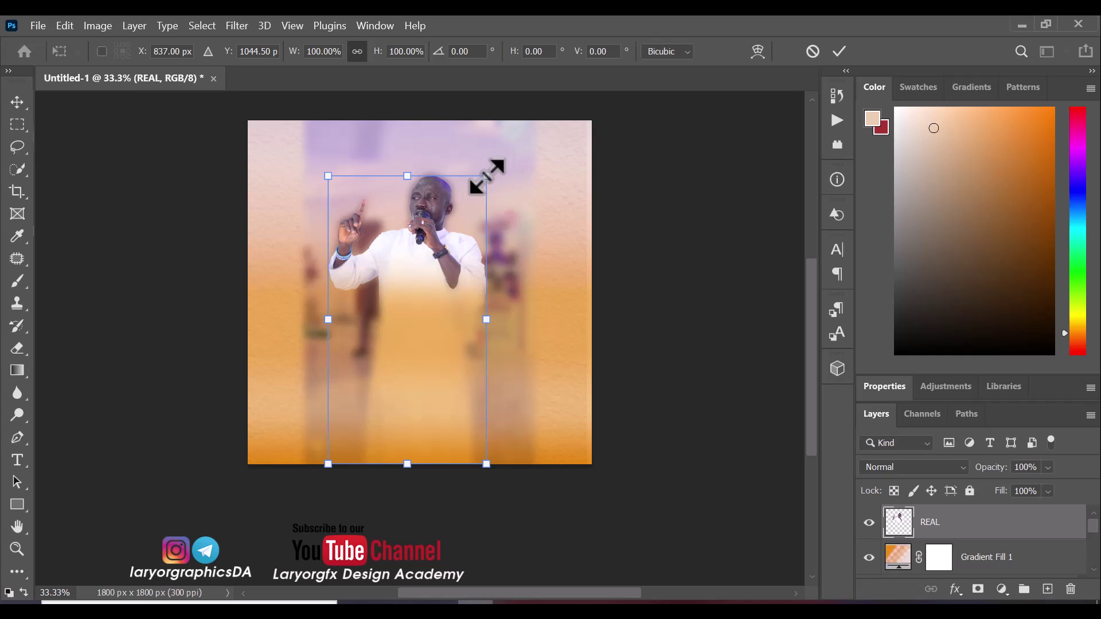
right_click(486, 176)
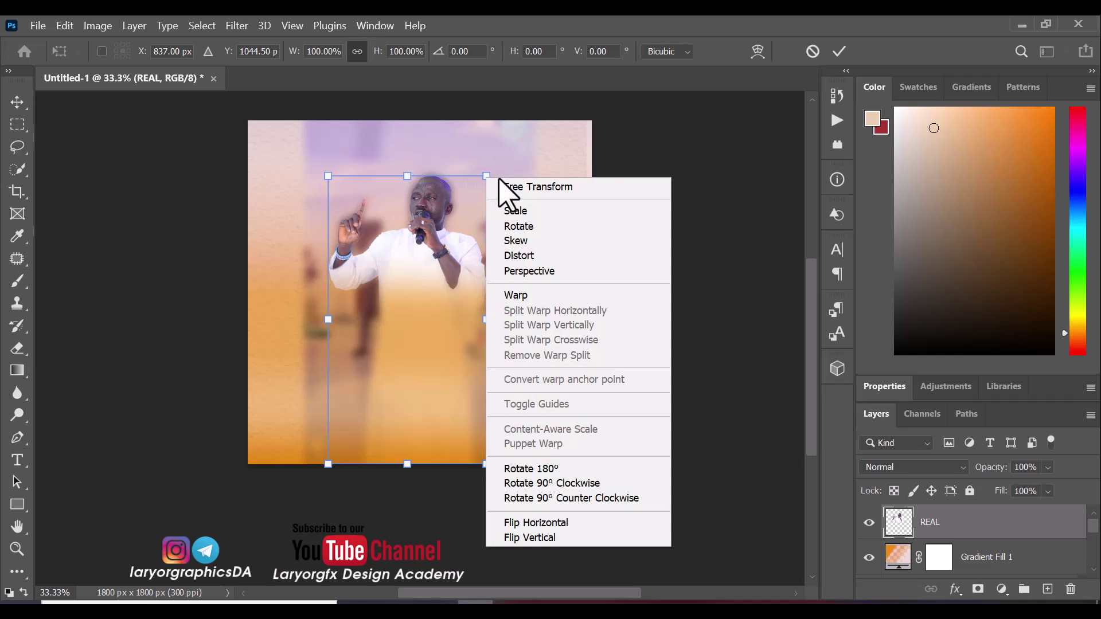
click(584, 522)
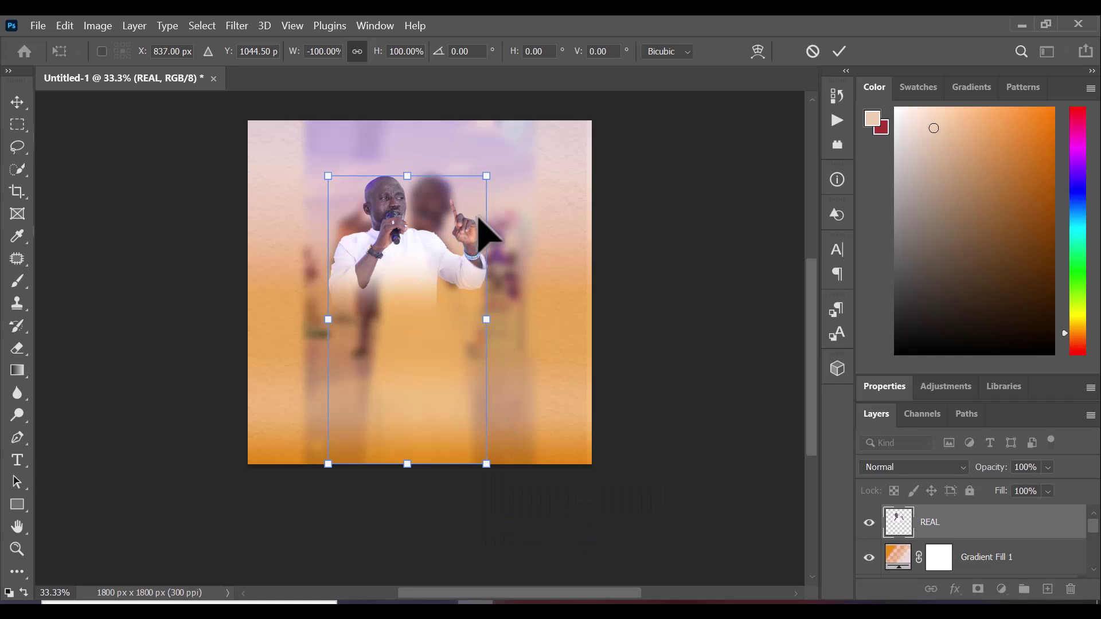
Enlarge the minister photo to about 138%, shift it left, and commit the transform
drag(485, 176, 526, 106)
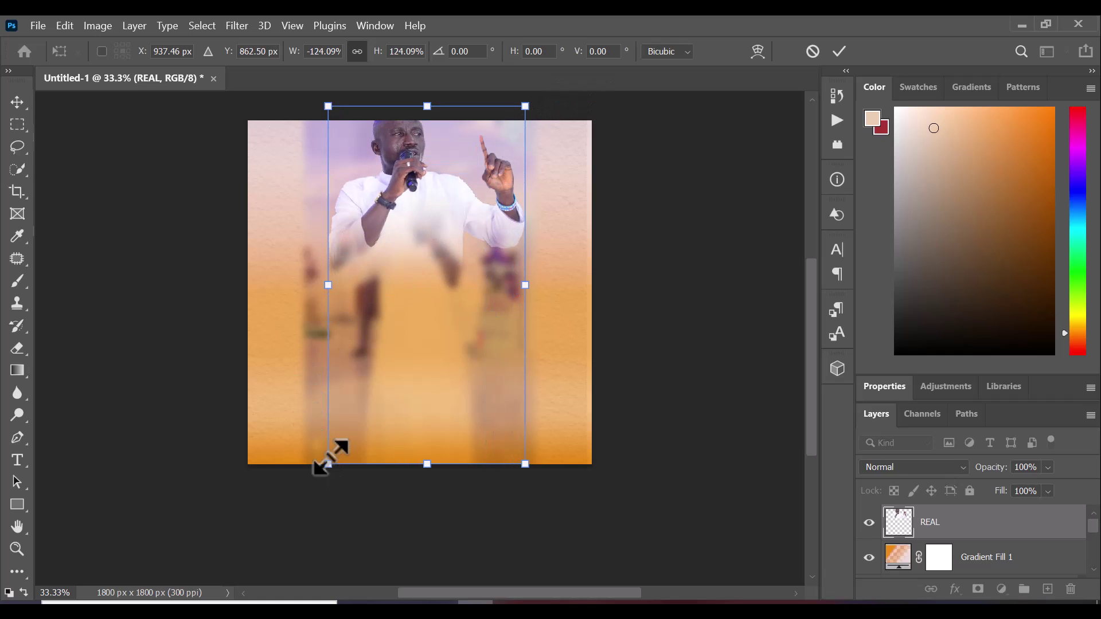
drag(328, 464, 305, 504)
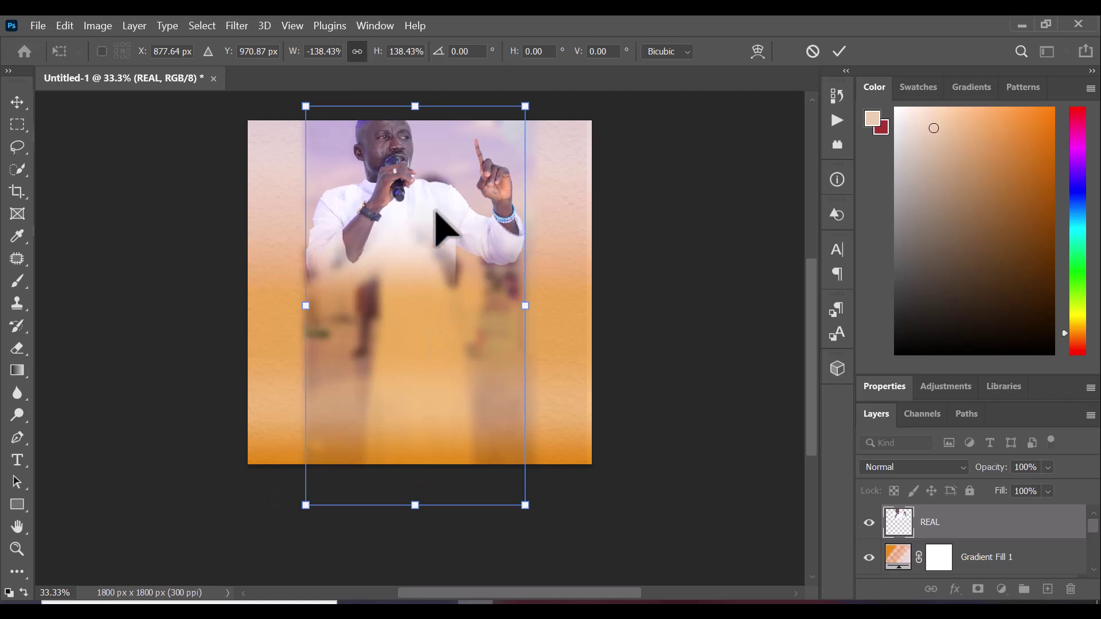
drag(410, 213, 402, 242)
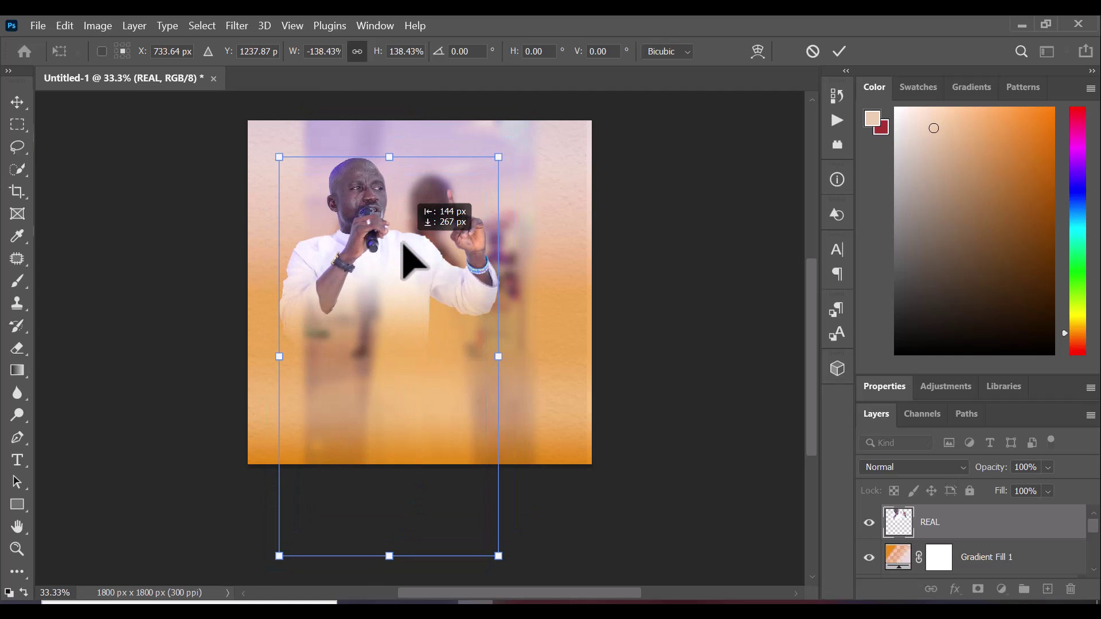
click(839, 51)
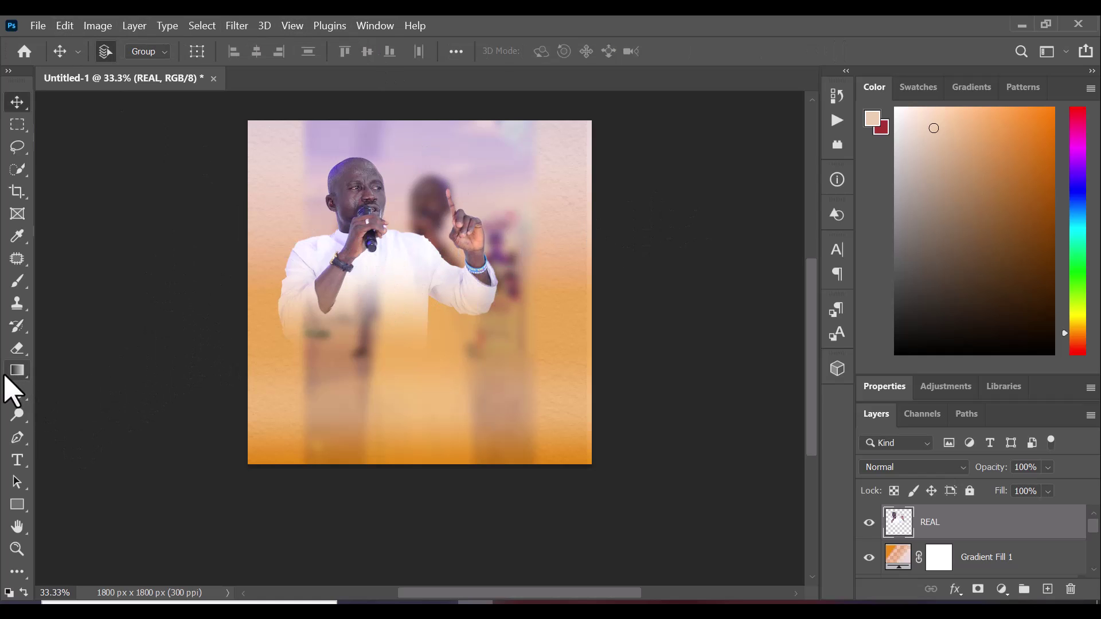
Draw a beige 990 × 647 px rectangle over the lower canvas with 100 px rounded corners
click(13, 507)
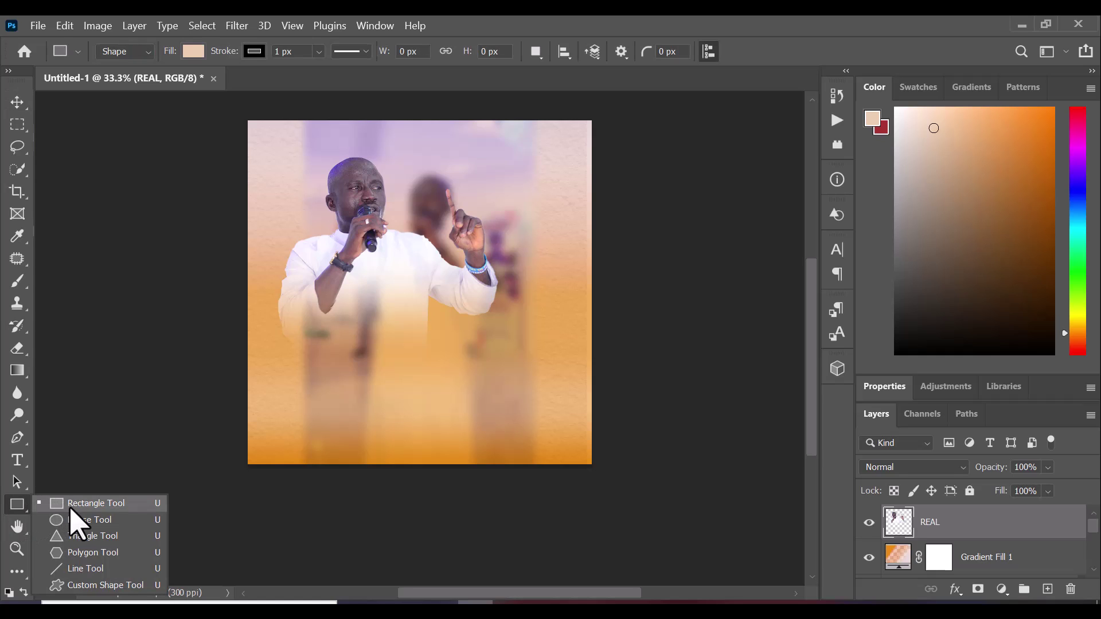
click(102, 507)
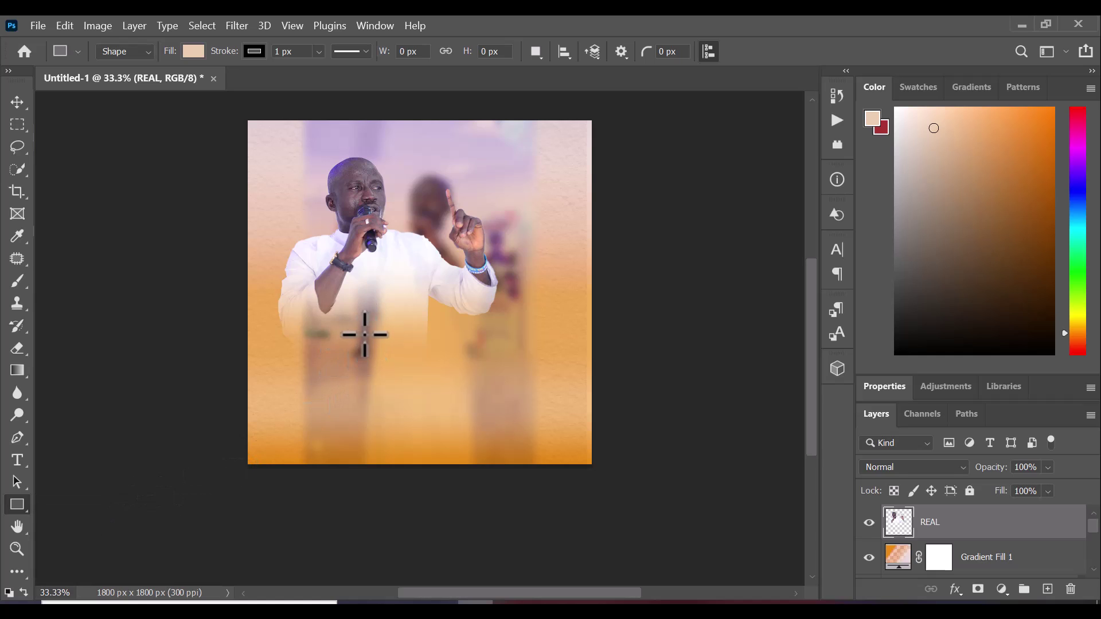
drag(360, 327, 549, 450)
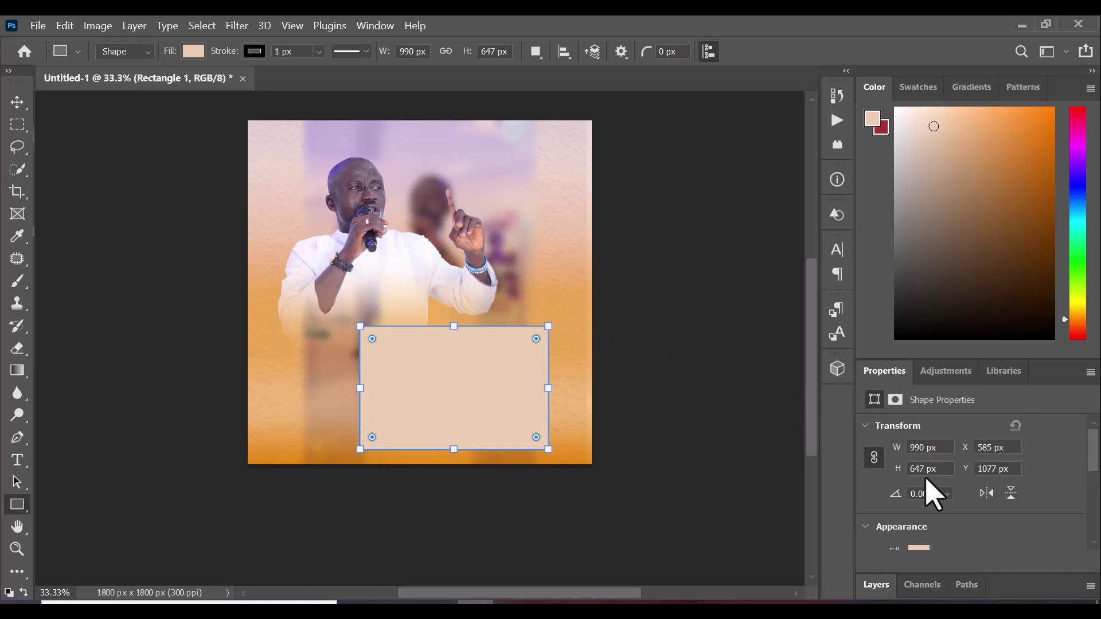
scroll(929, 493, down, 5)
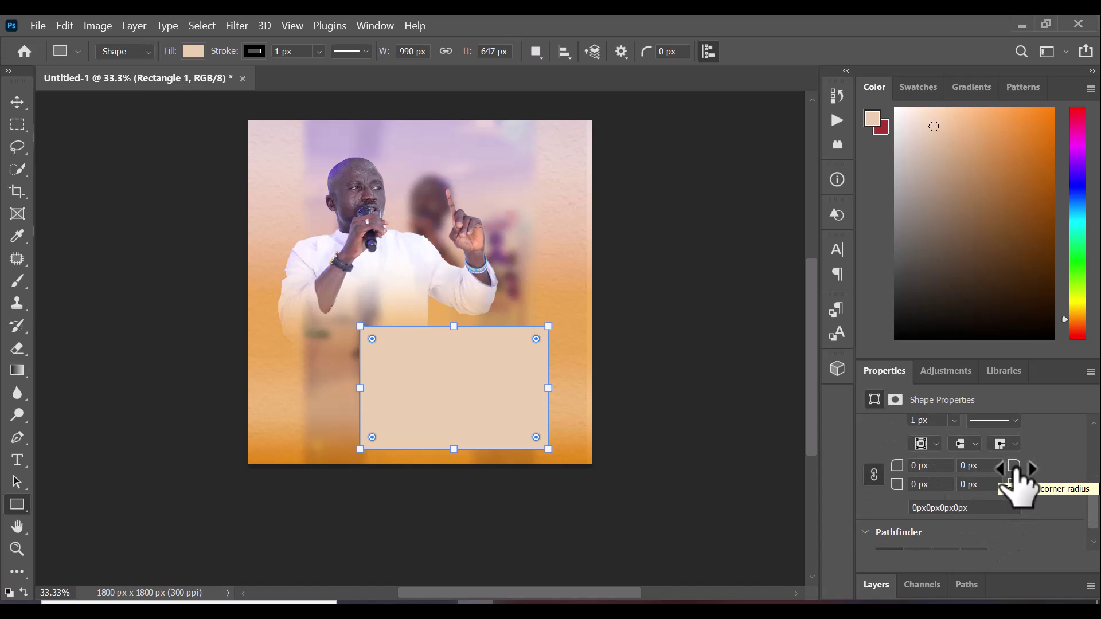
drag(1022, 473, 1044, 455)
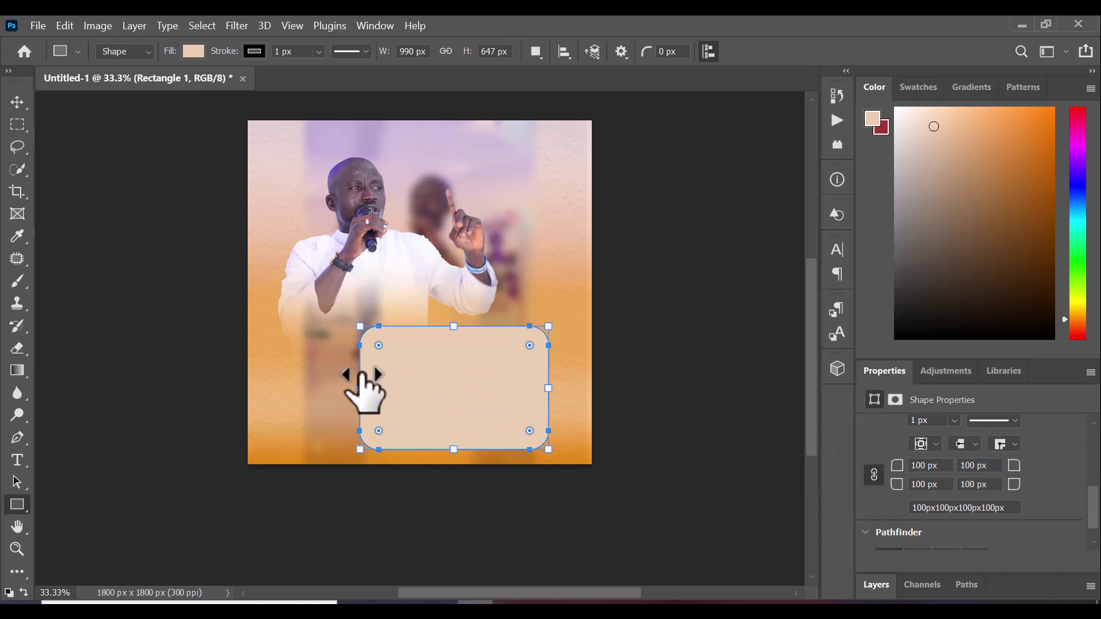
click(18, 106)
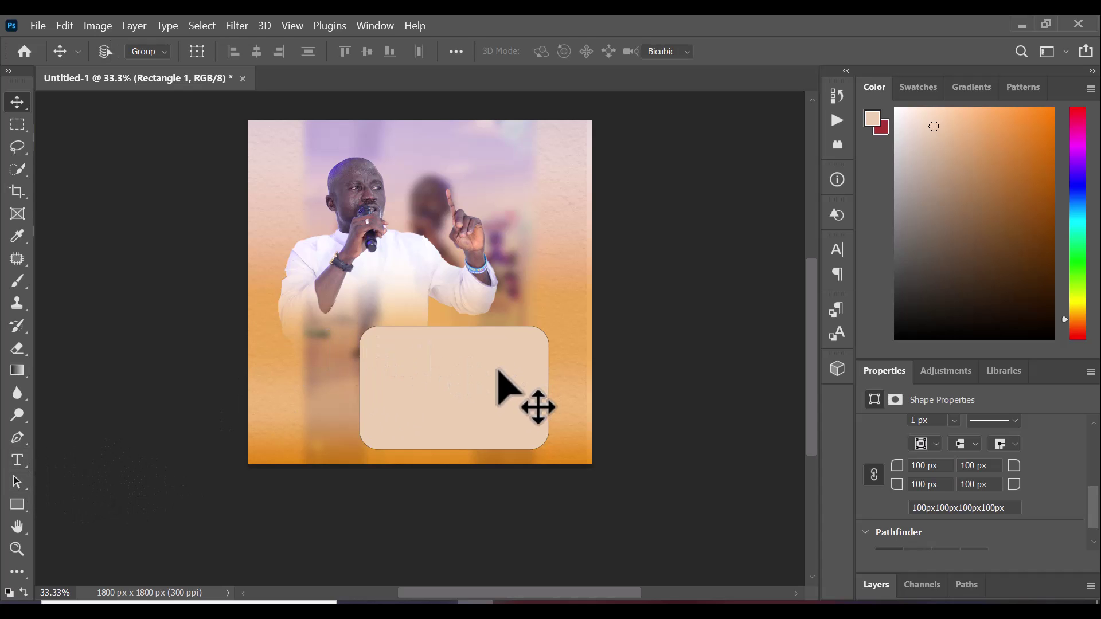
key(ctrl+t)
Taper the card's top with a perspective transform so it becomes a trapezoid
right_click(454, 356)
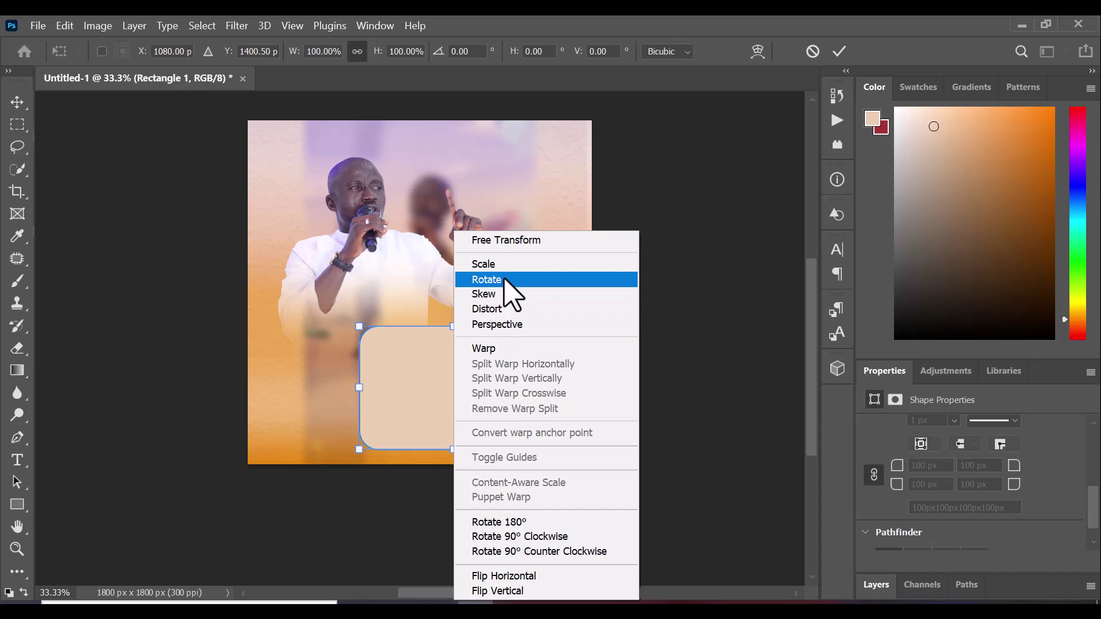
click(496, 326)
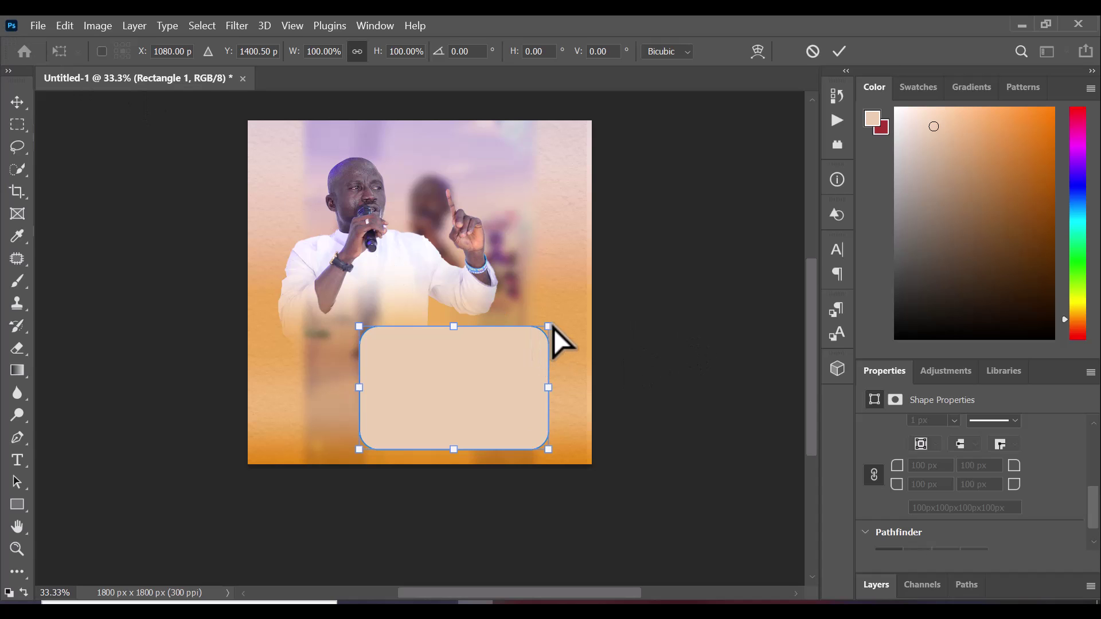
drag(549, 328, 522, 332)
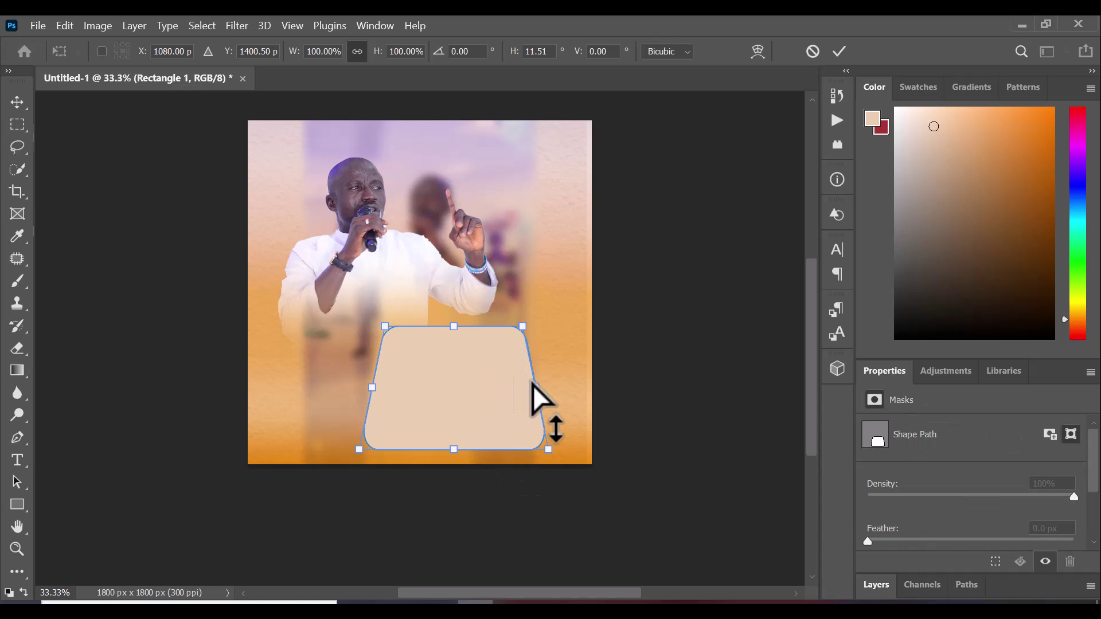
drag(537, 389, 538, 390)
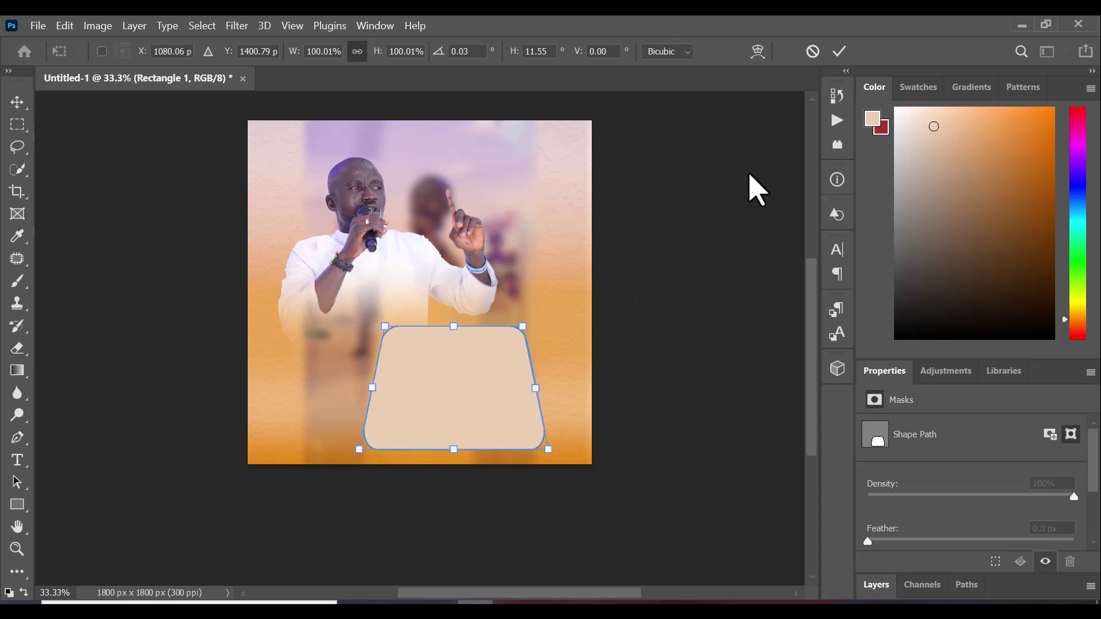
click(841, 51)
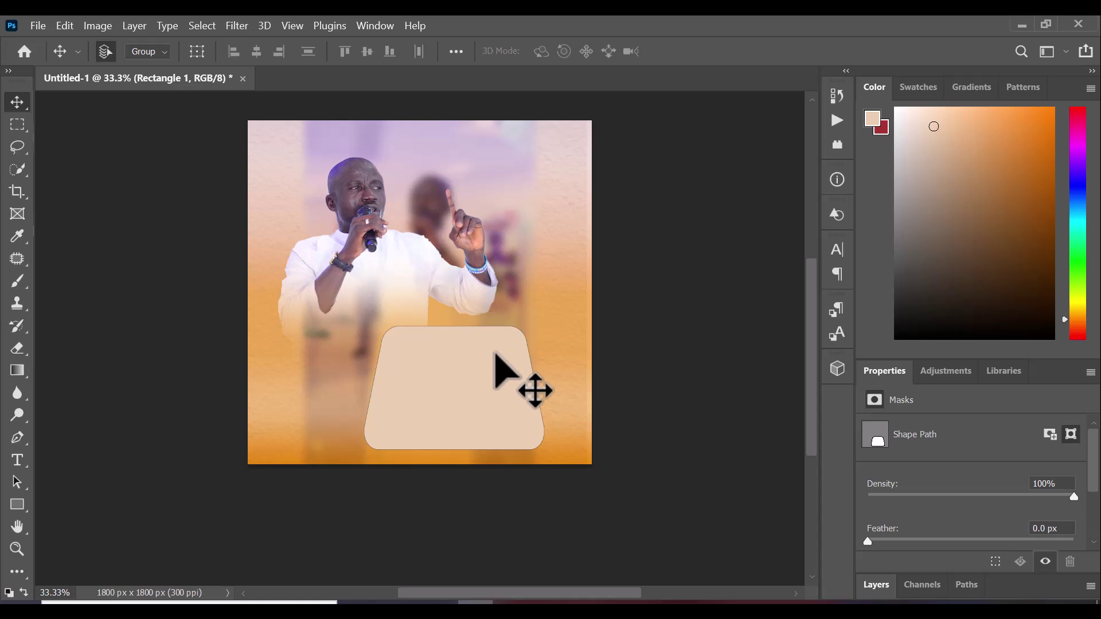
Enlarge the trapezoid card and shift it up below the minister
key(ctrl+t)
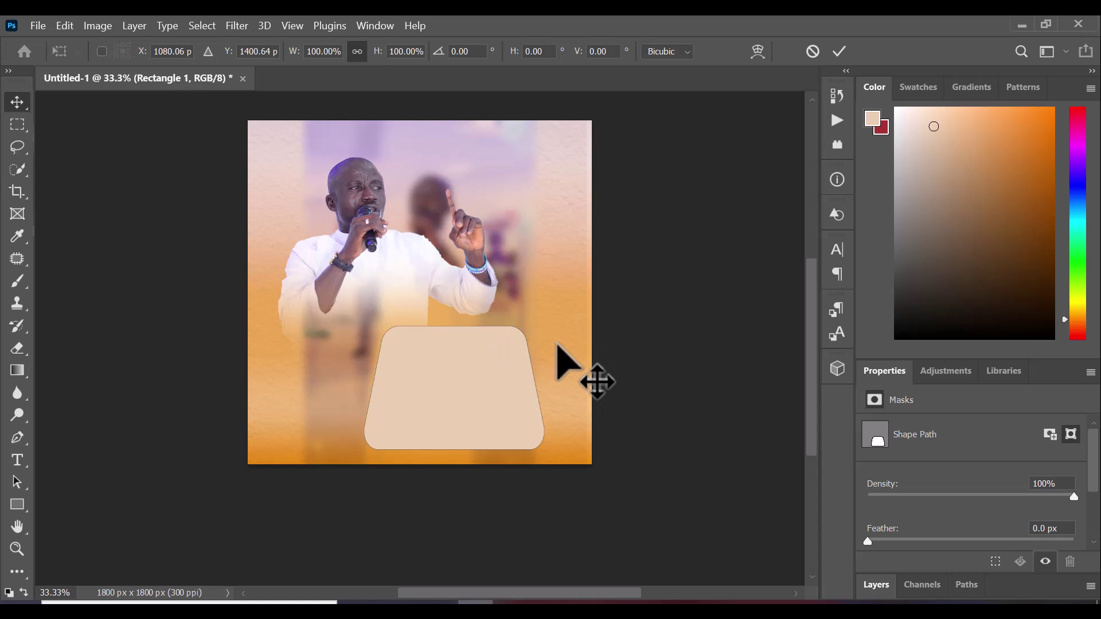
drag(544, 324, 574, 296)
mouse_move(463, 363)
mouse_down()
mouse_move(475, 358)
mouse_move(463, 358)
mouse_up()
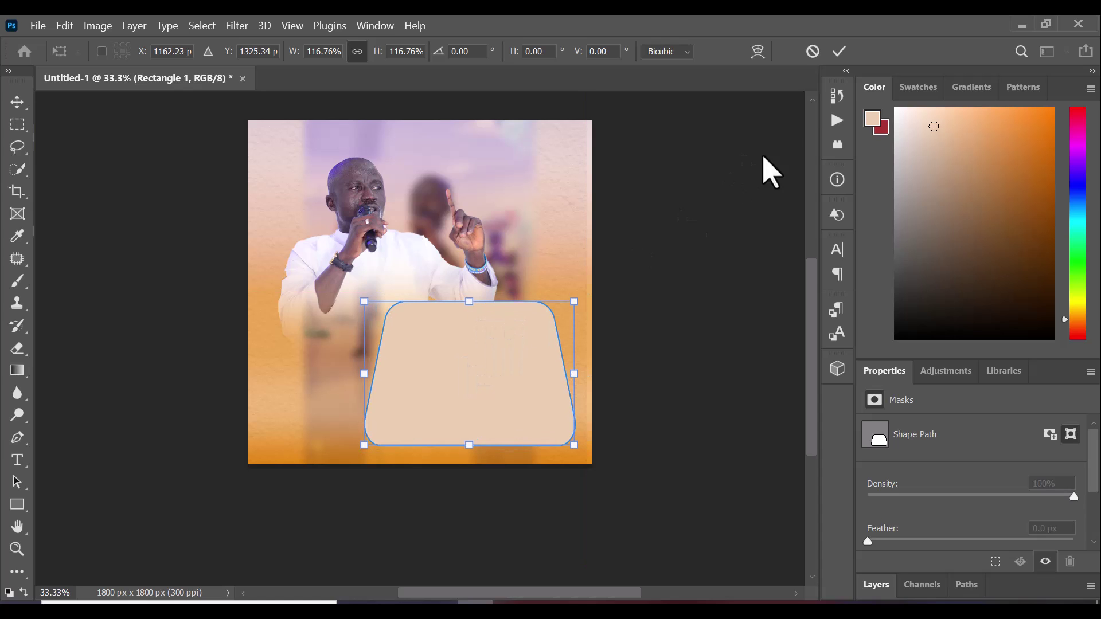
click(839, 51)
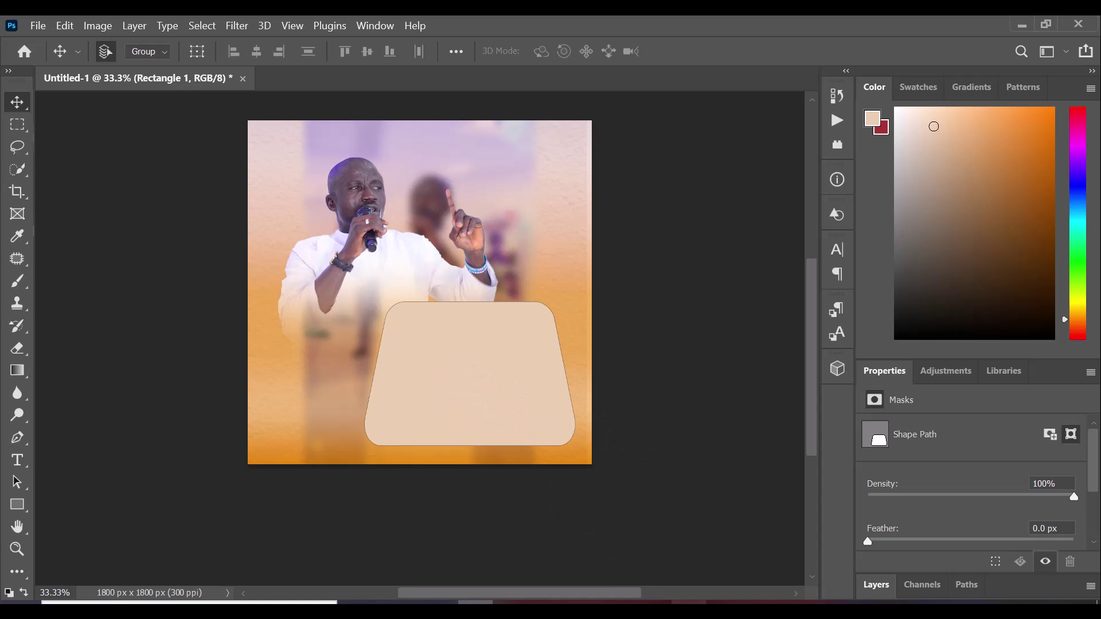
click(876, 591)
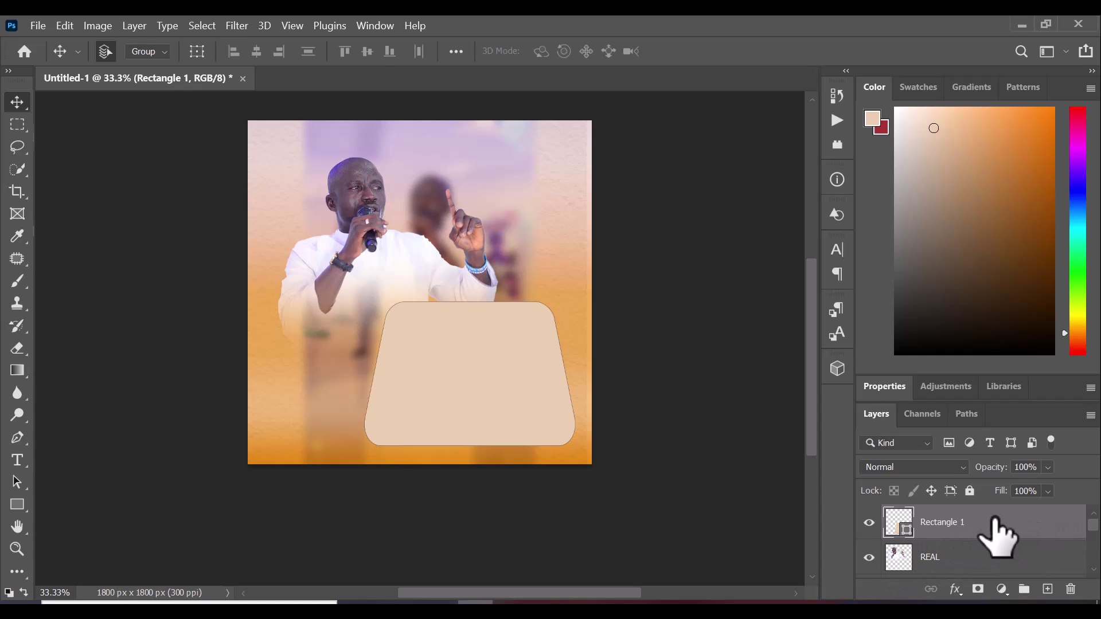
Give Rectangle 1 a Multiply drop shadow: 22% opacity, 90°, 42 px distance, 15% spread, 18 px size
double_click(1077, 522)
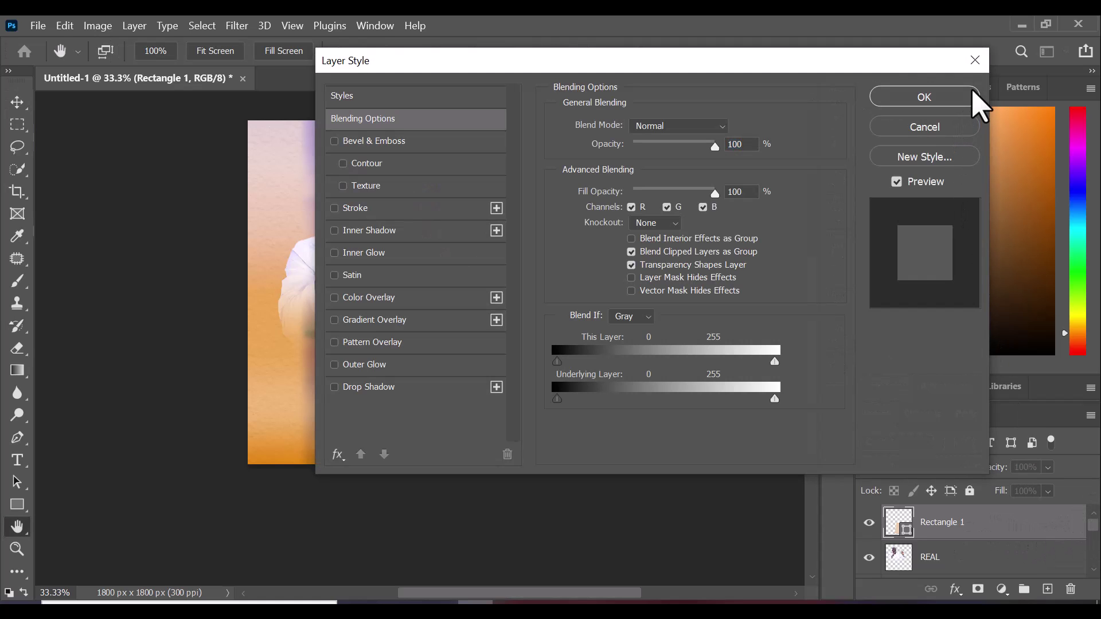
click(975, 96)
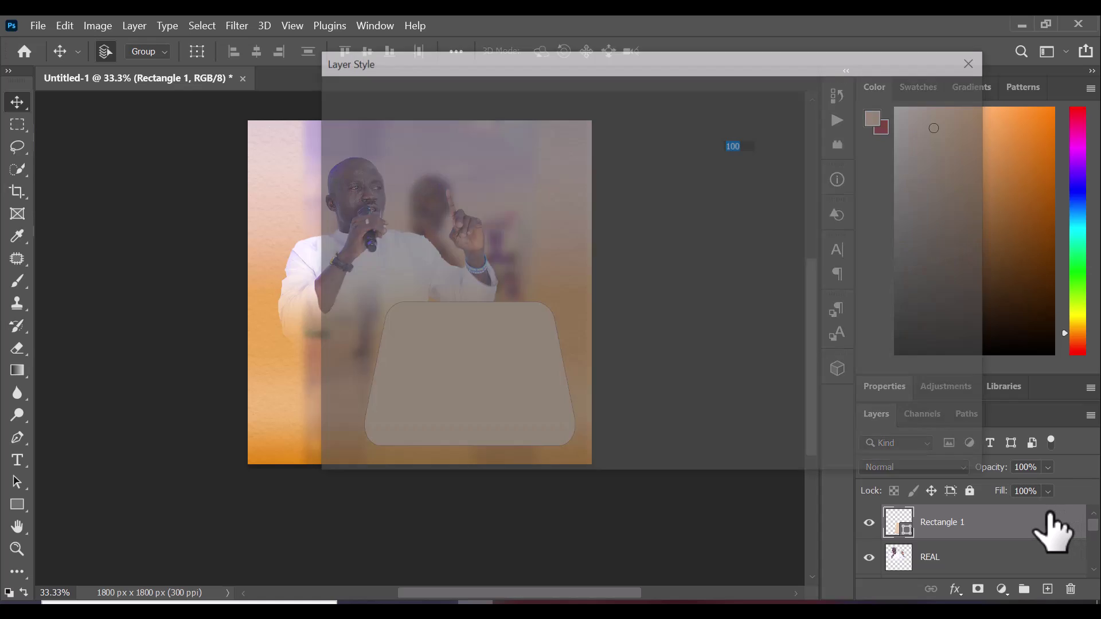
double_click(1041, 519)
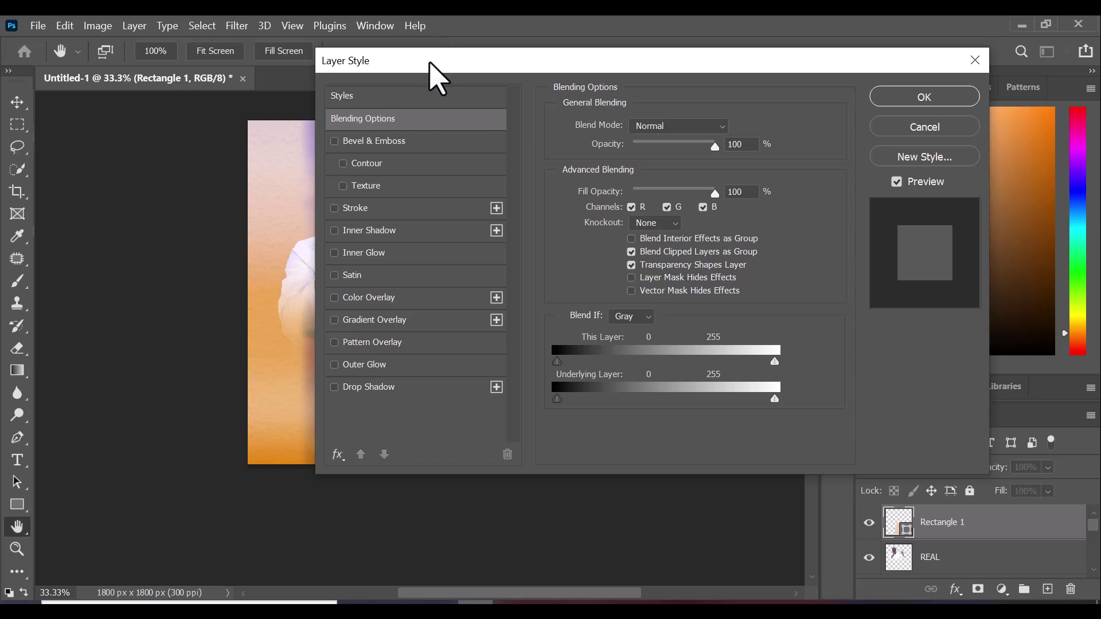
drag(430, 62, 476, 106)
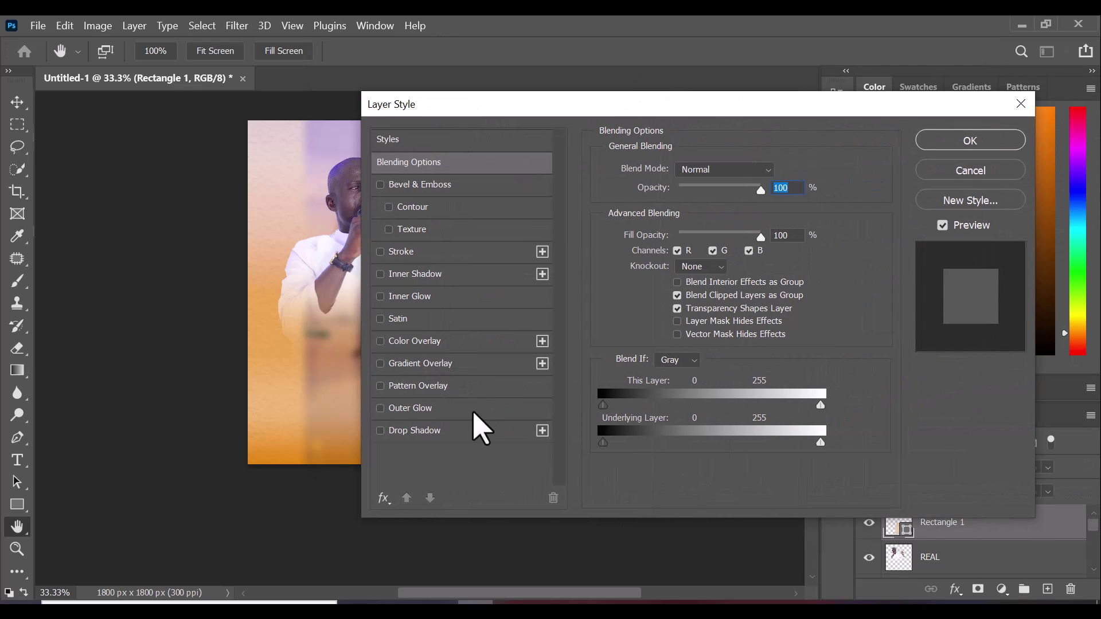
click(467, 430)
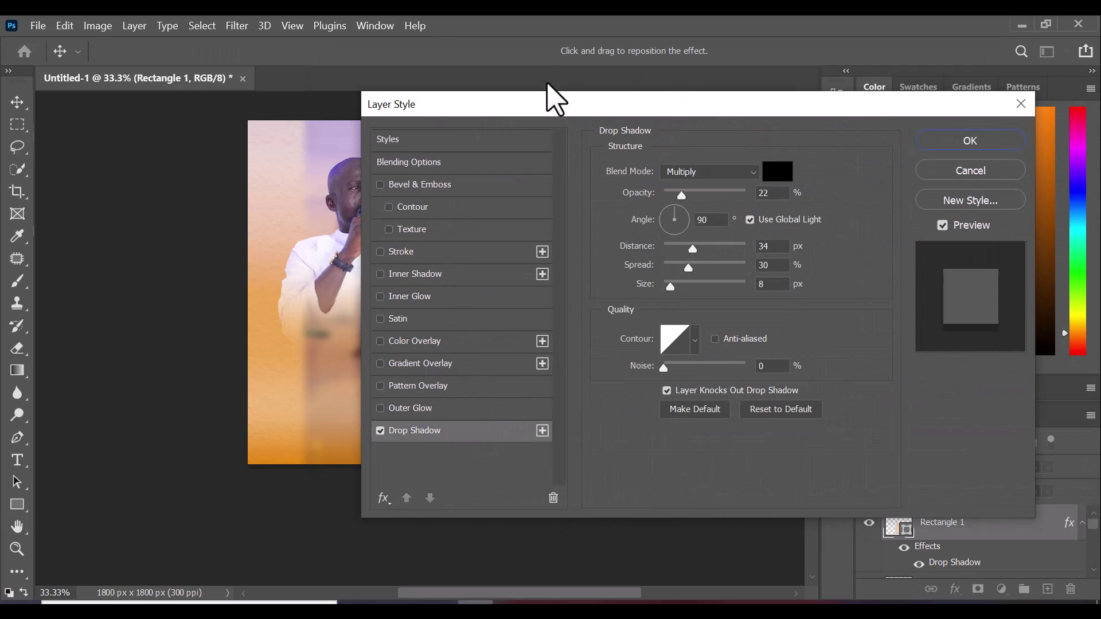
drag(562, 109, 769, 62)
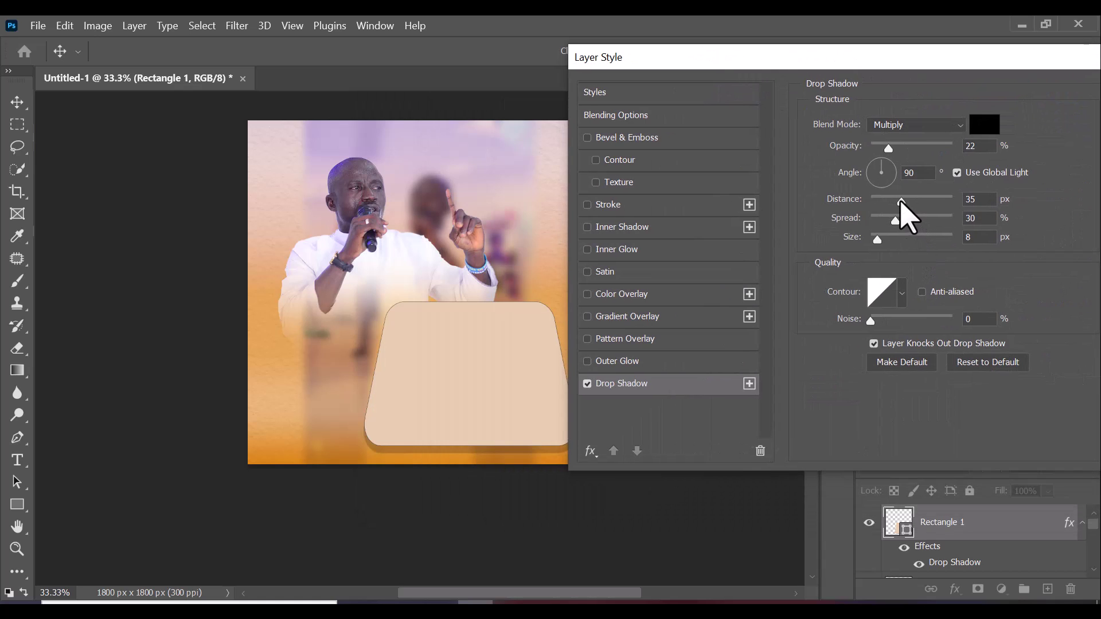
drag(893, 205, 908, 205)
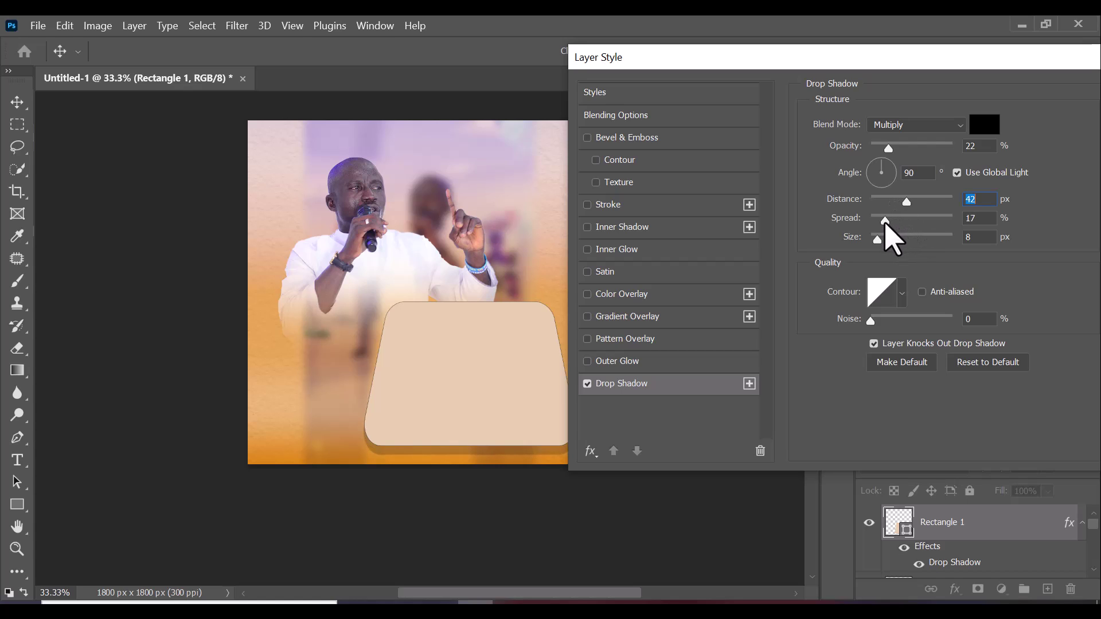
drag(885, 220, 893, 238)
click(882, 240)
drag(1008, 71, 867, 69)
click(1057, 92)
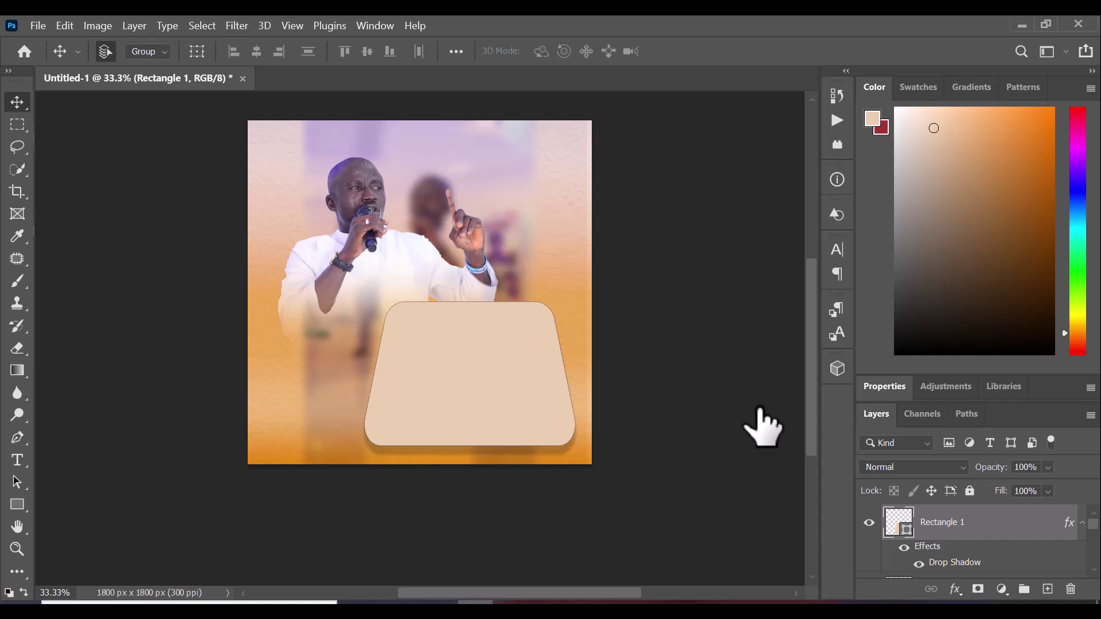
Add an 8 px black stroke outline to Rectangle 1 through Layer Style
double_click(1043, 519)
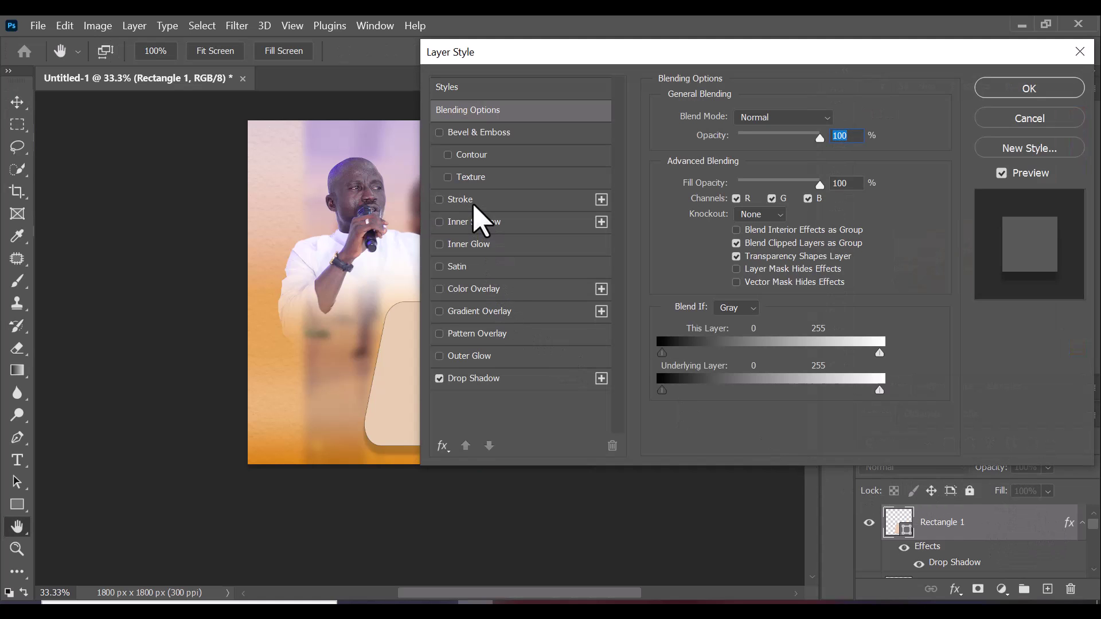
click(514, 200)
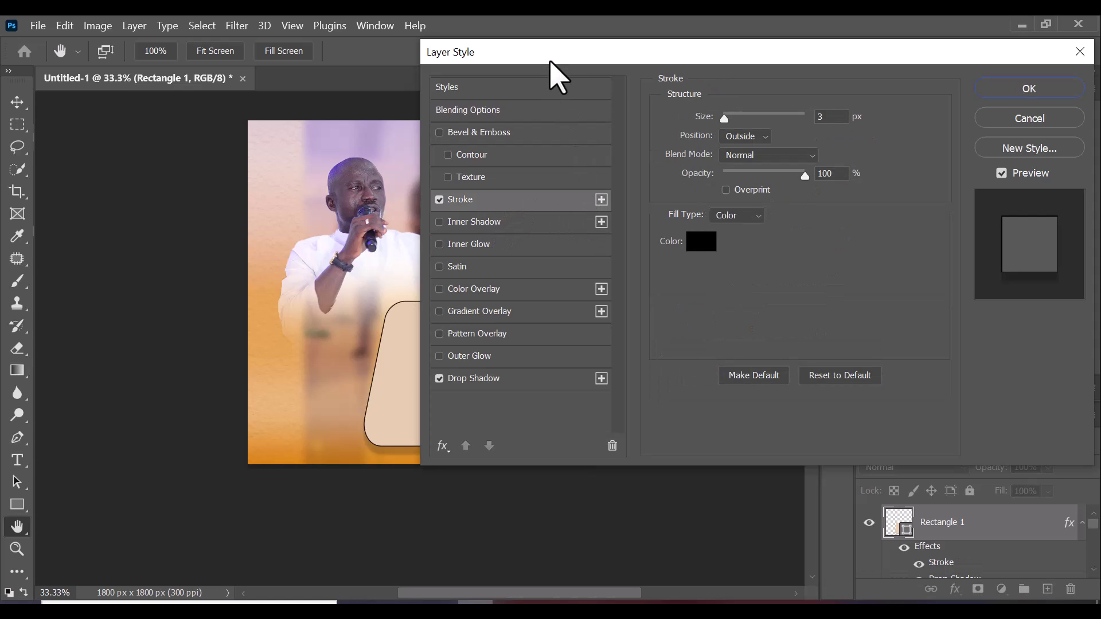
drag(549, 62, 663, 63)
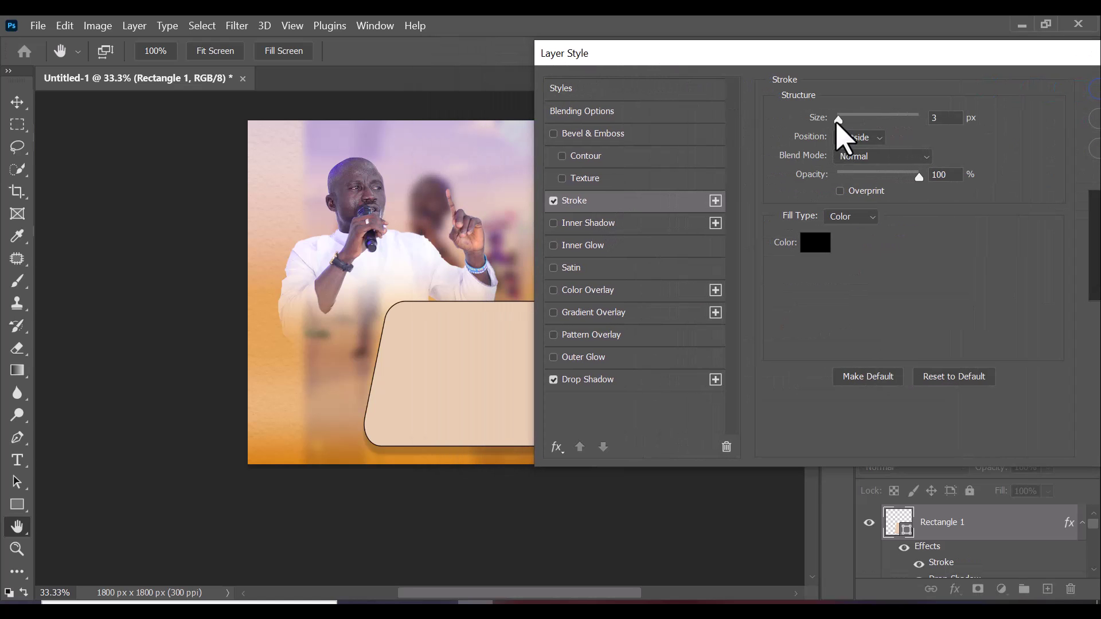
drag(838, 119, 844, 119)
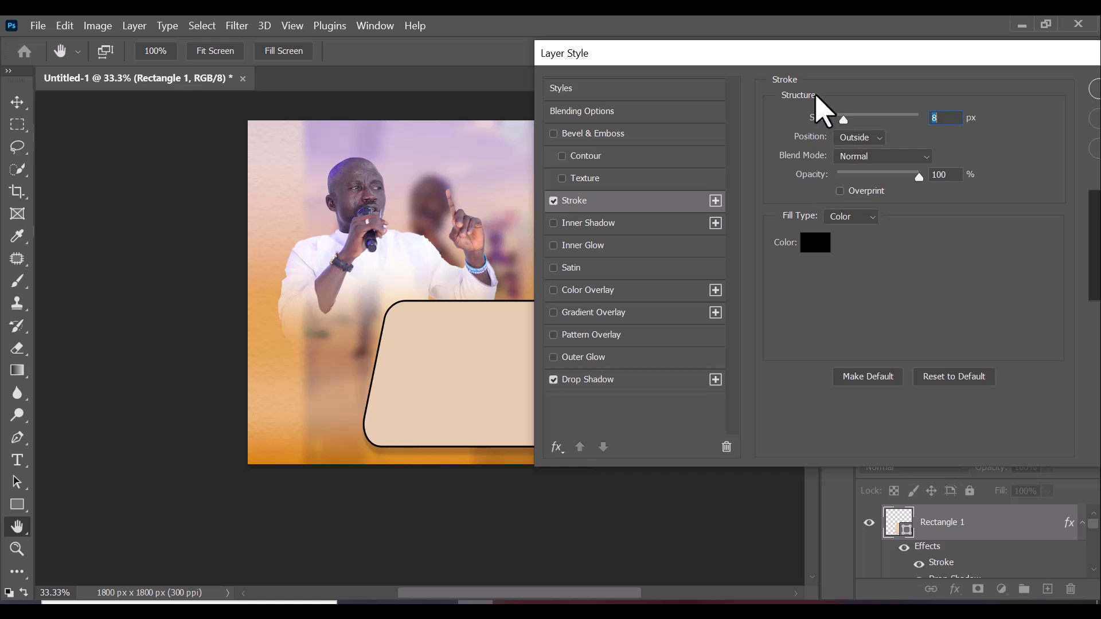
drag(813, 57, 643, 65)
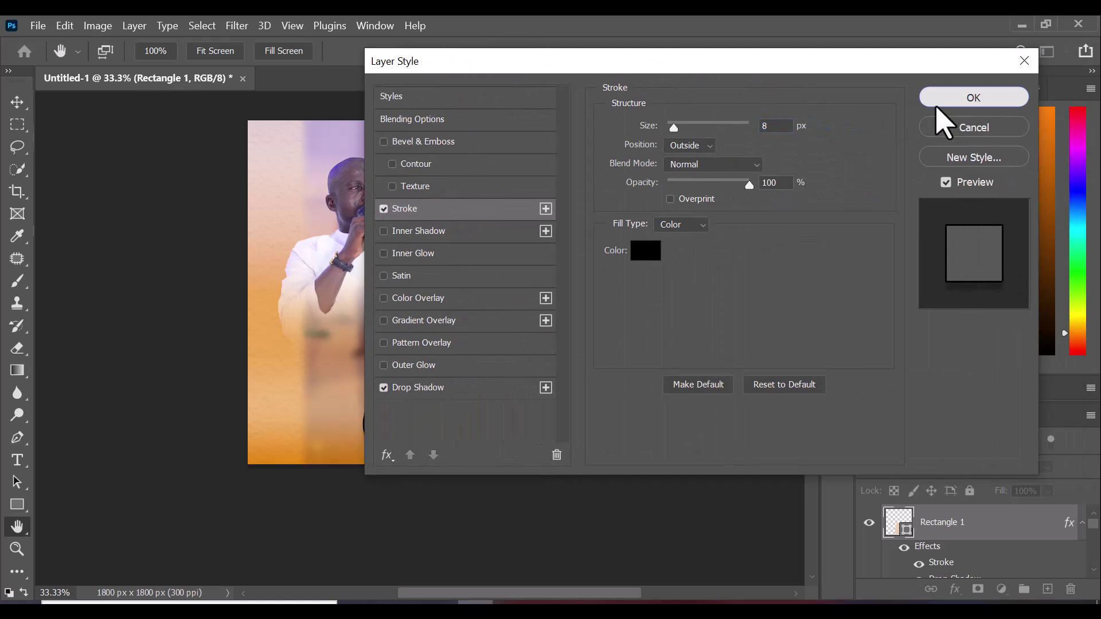
key(Return)
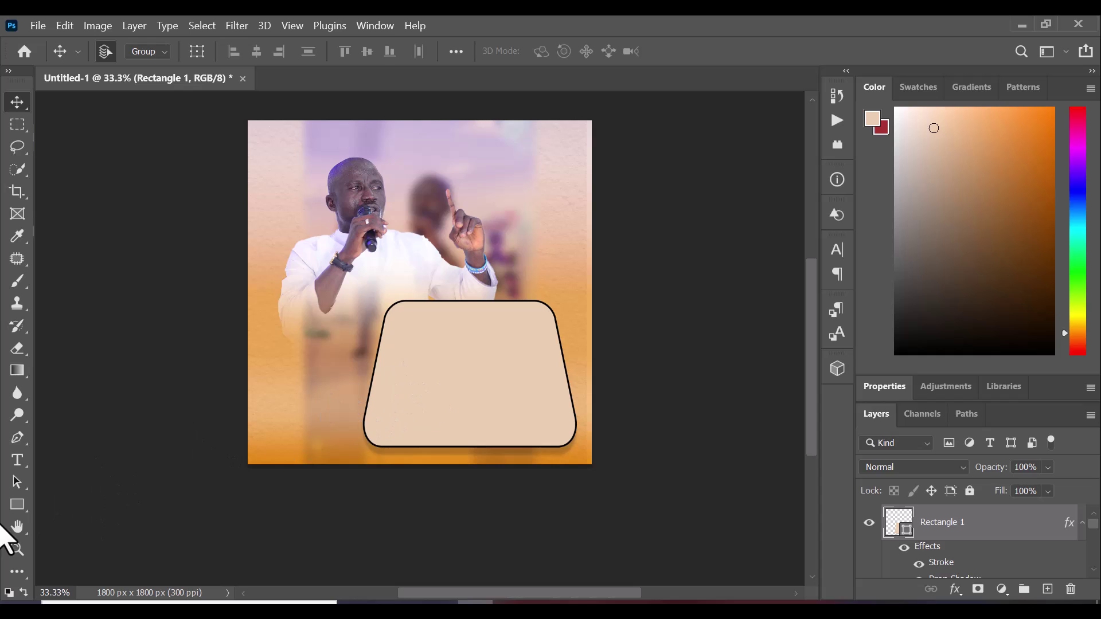
drag(19, 469, 86, 460)
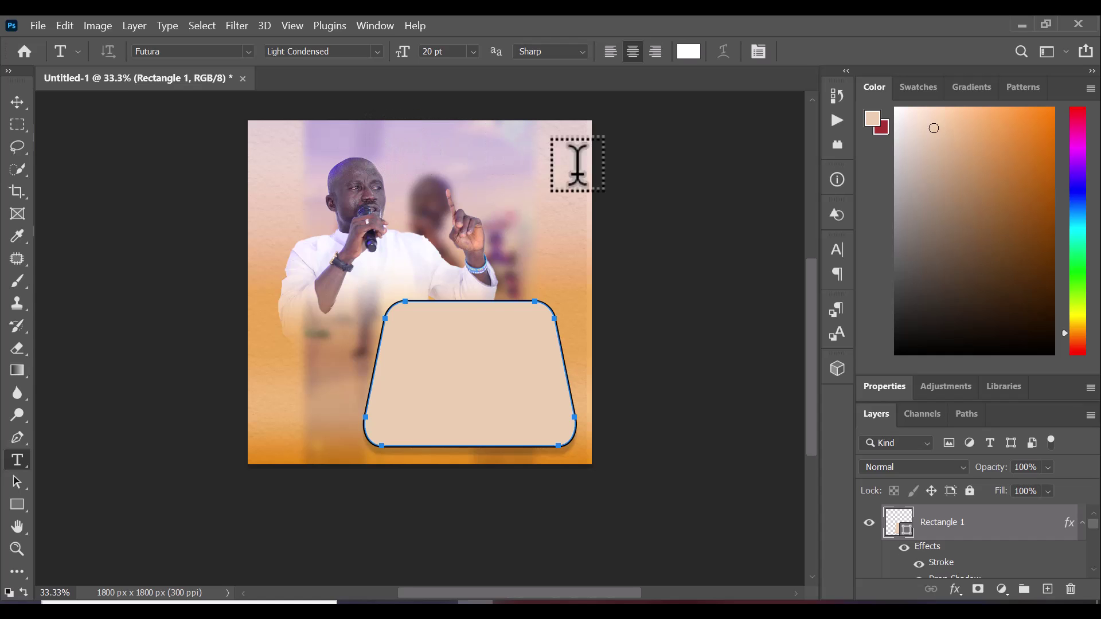
click(605, 173)
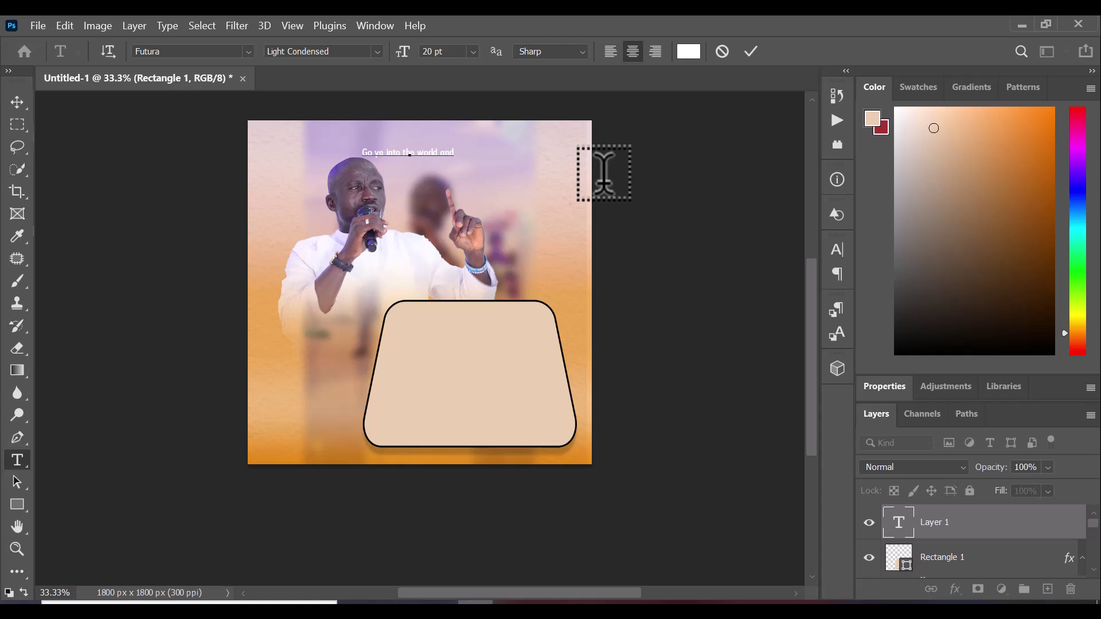
text(preach the Gospel teaching them to observe all)
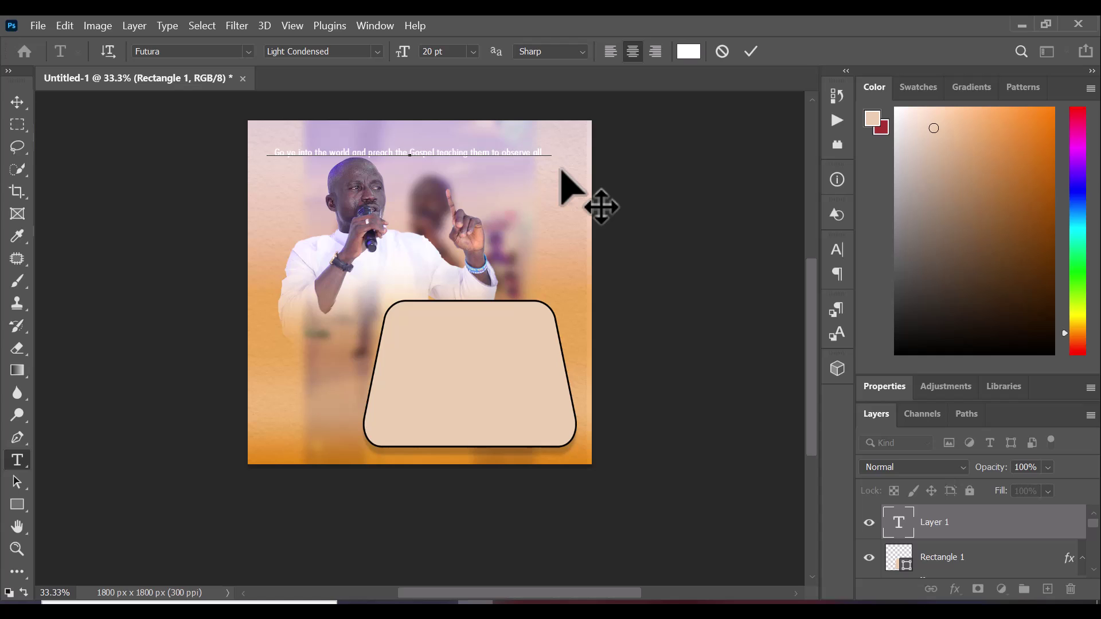
text(that i have)
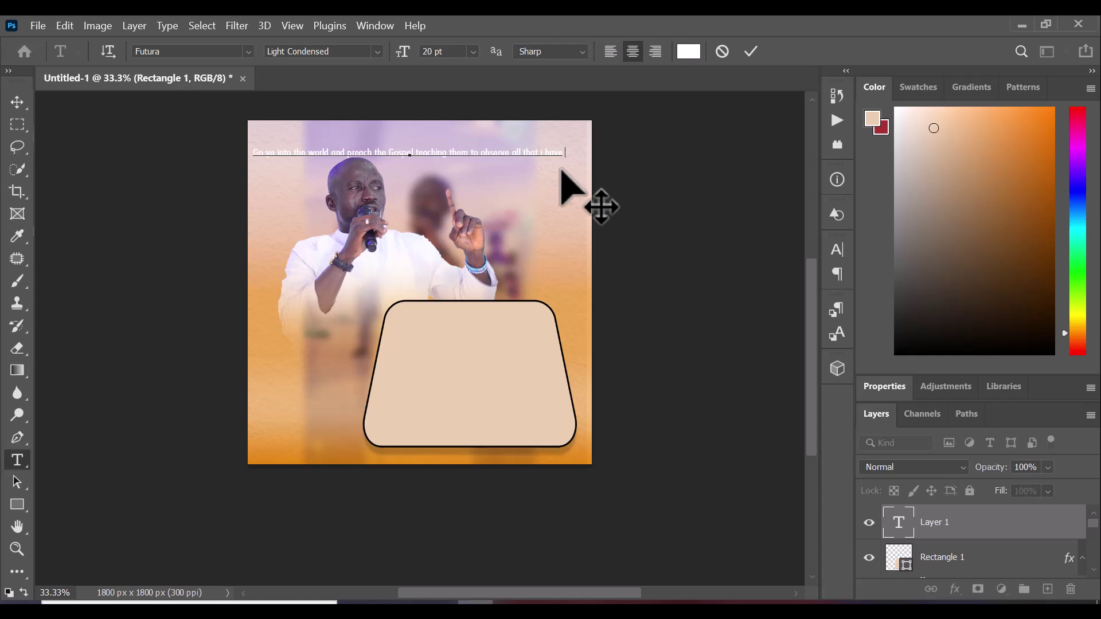
text( co)
text(mman)
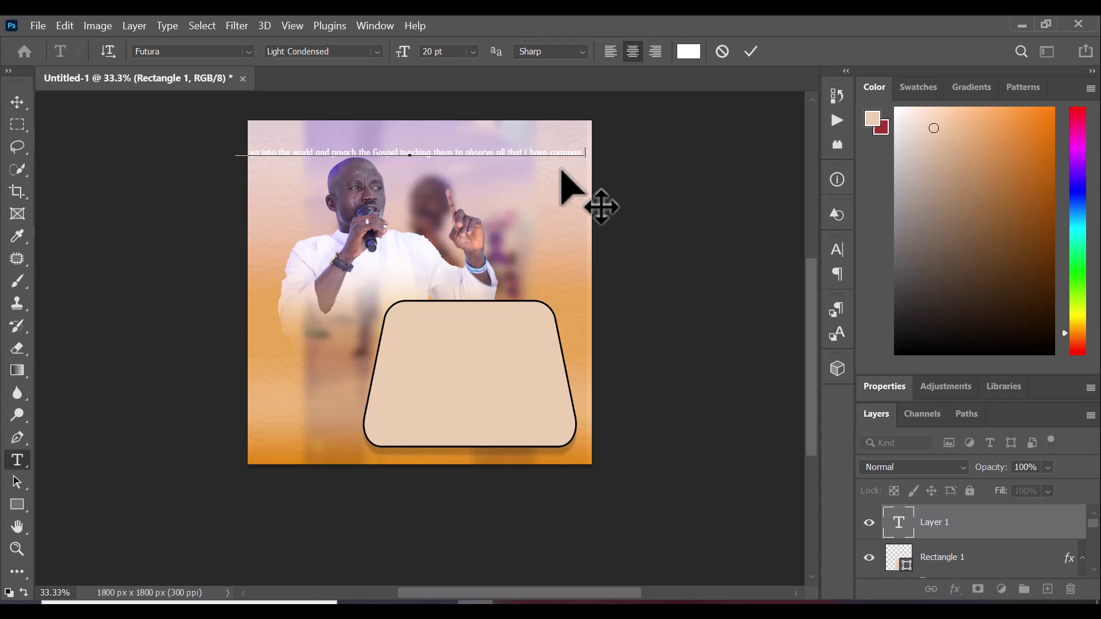
text(dede y)
click(752, 52)
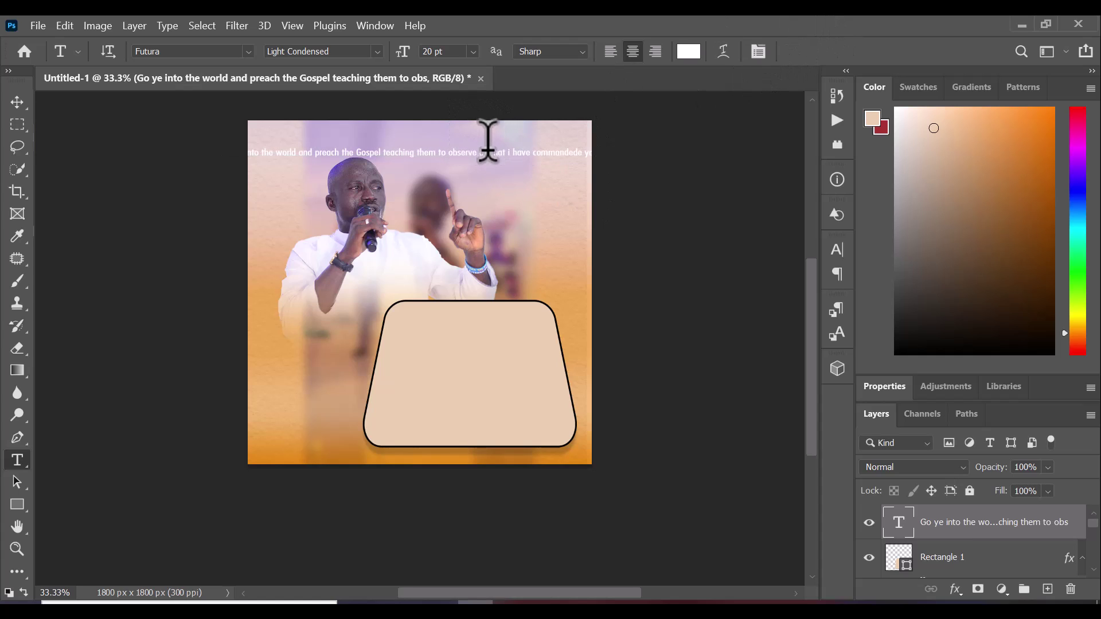
click(497, 150)
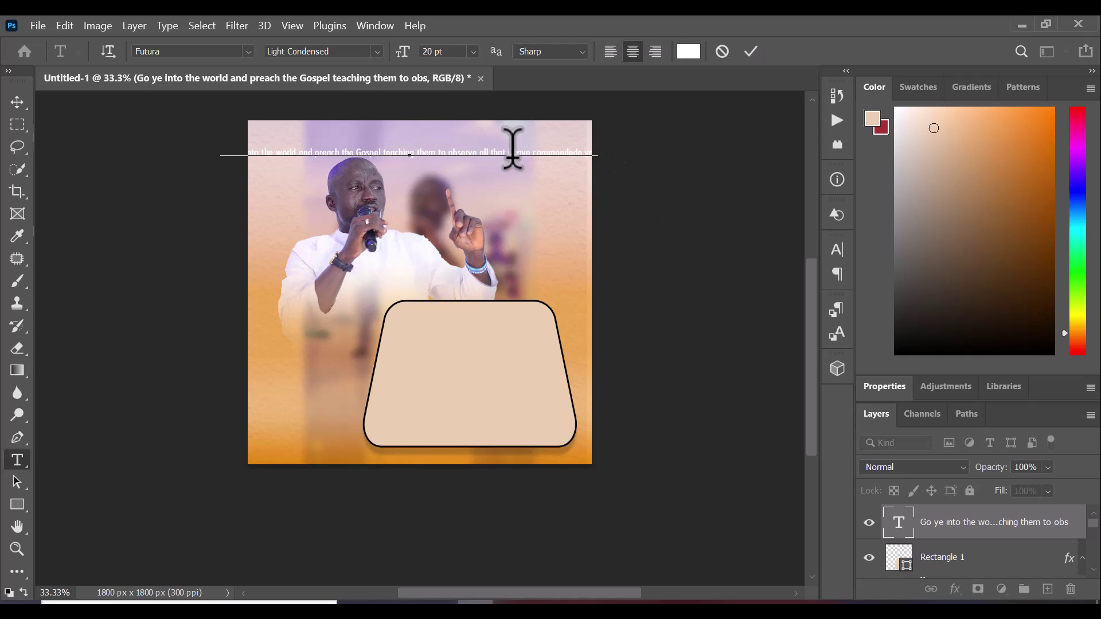
key(ctrl+a)
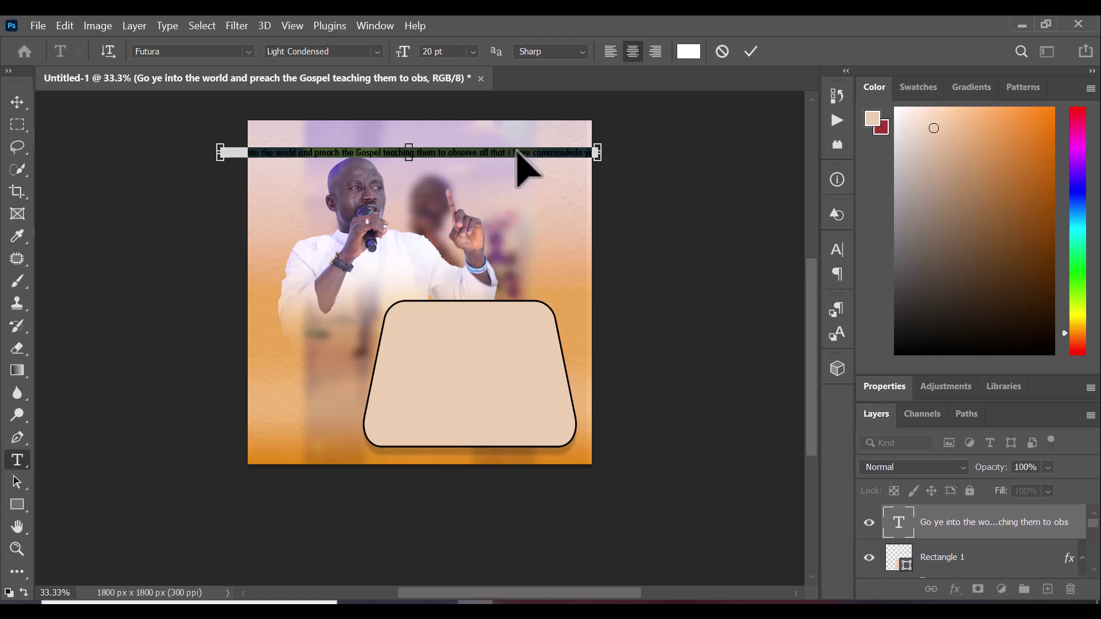
key(BackSpace)
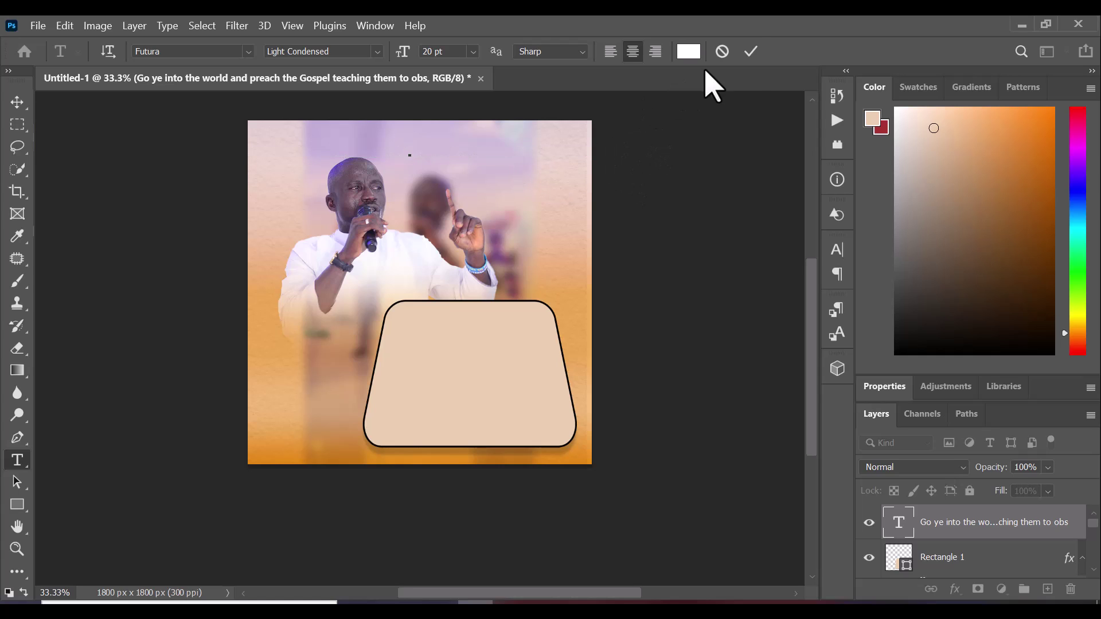
click(751, 52)
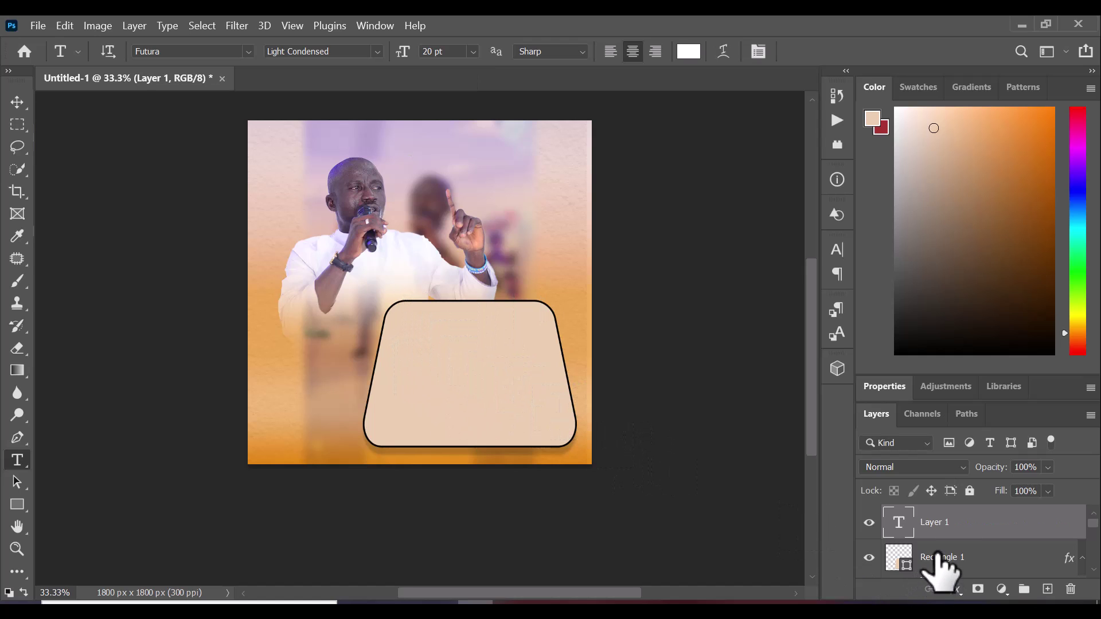
Paste the 'Go ye into the world and preach the Gospel' quote into the card as Futura 20 pt text
click(923, 568)
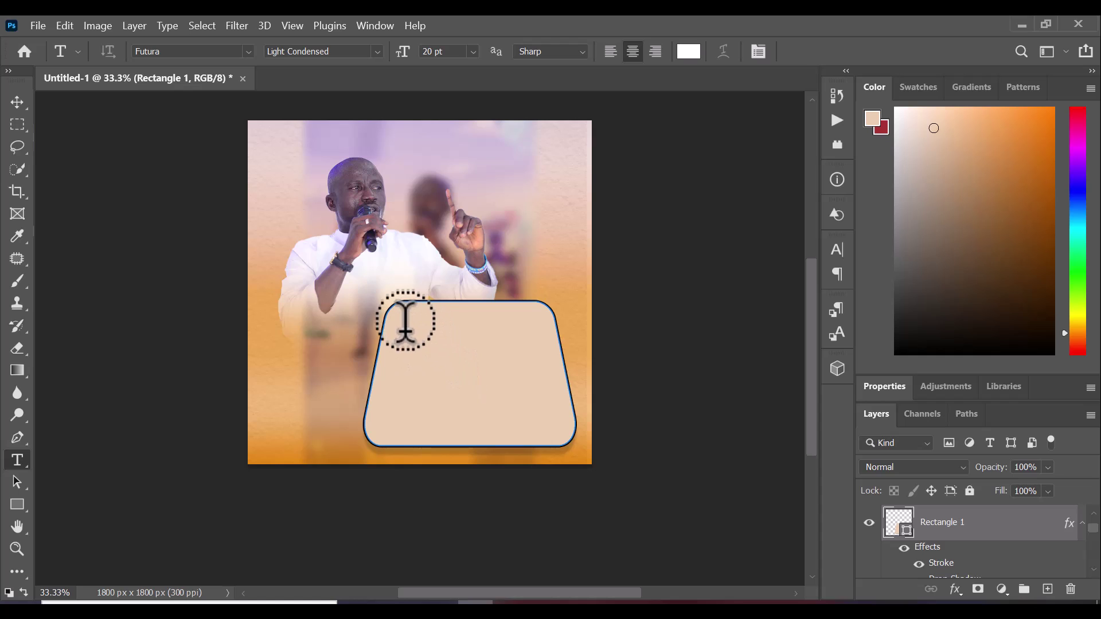
click(542, 353)
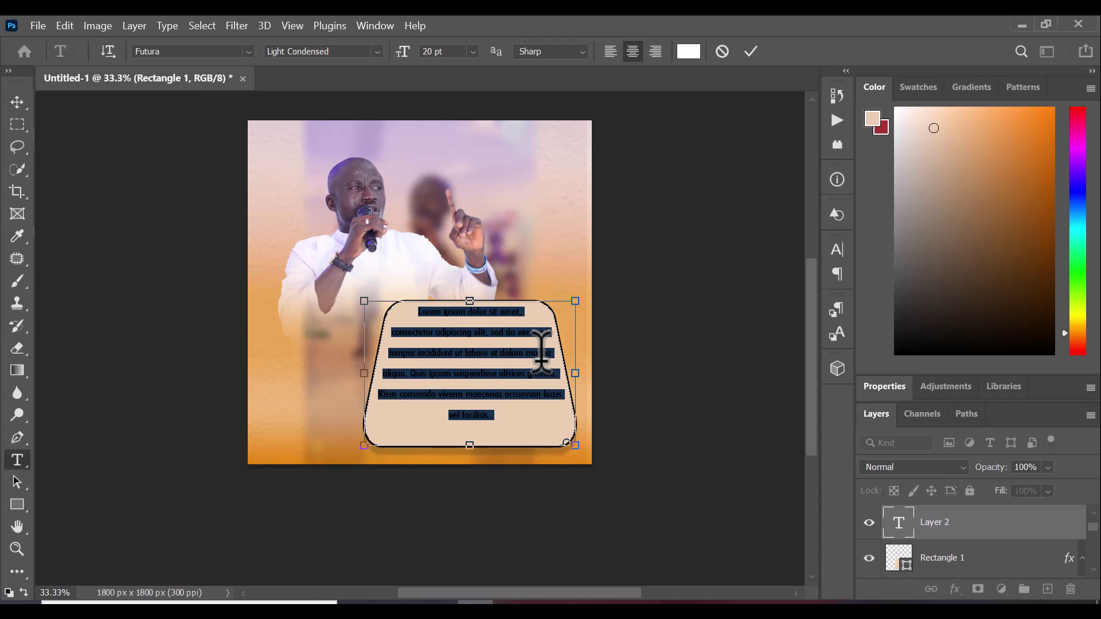
text(Go ye into the world and preach the Gospel teaching them to observe all that I have commandede you)
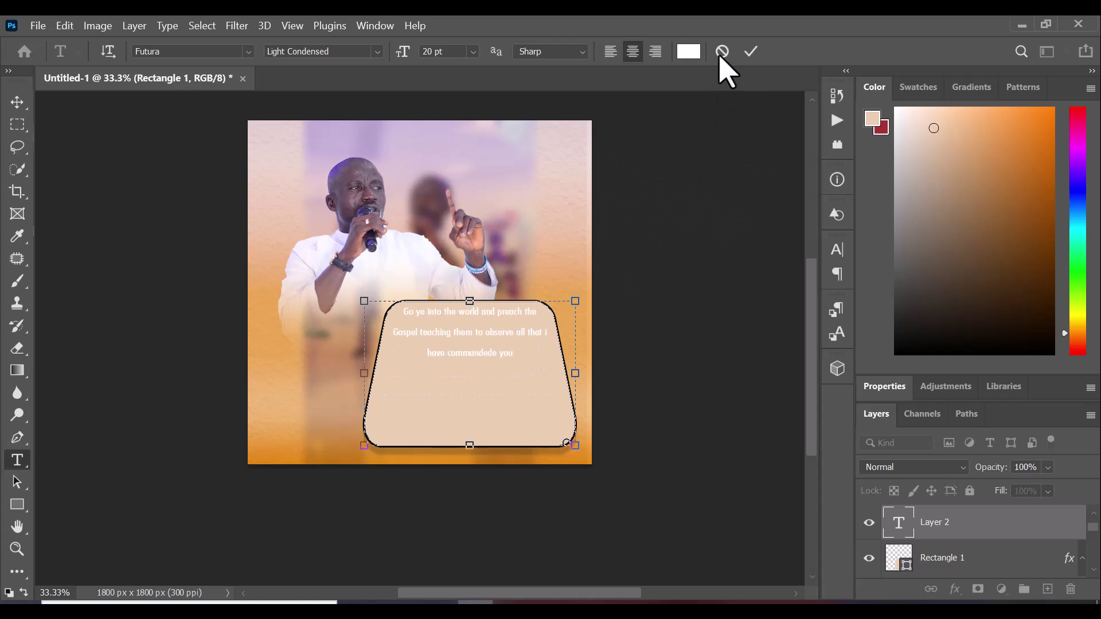
click(750, 52)
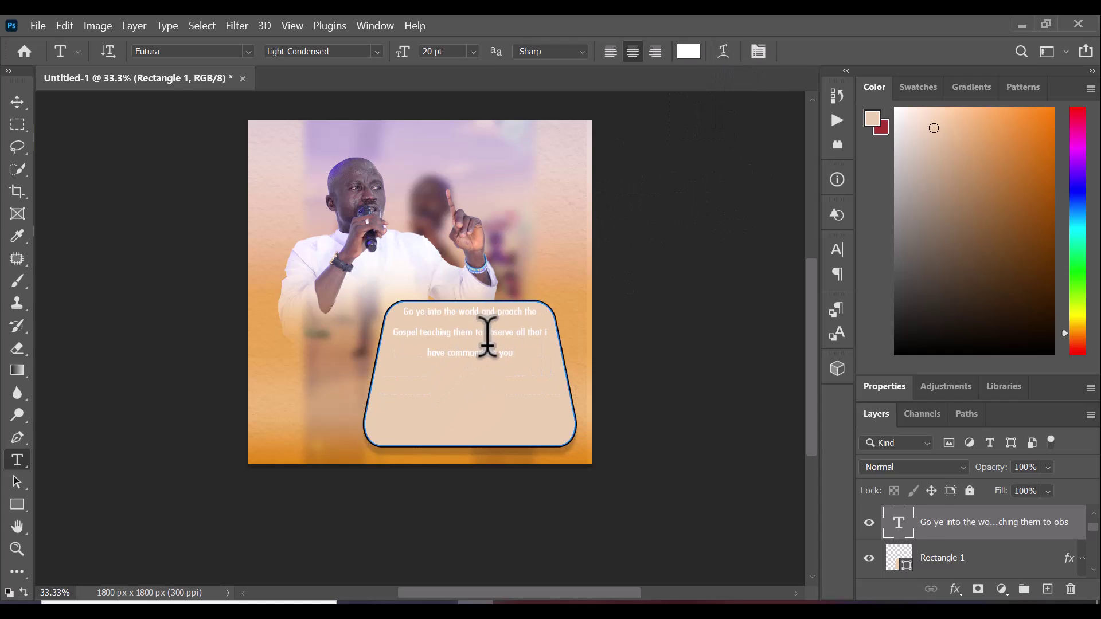
click(538, 335)
Enlarge the whole quote text to 31 pt and commit it
key(ctrl+a)
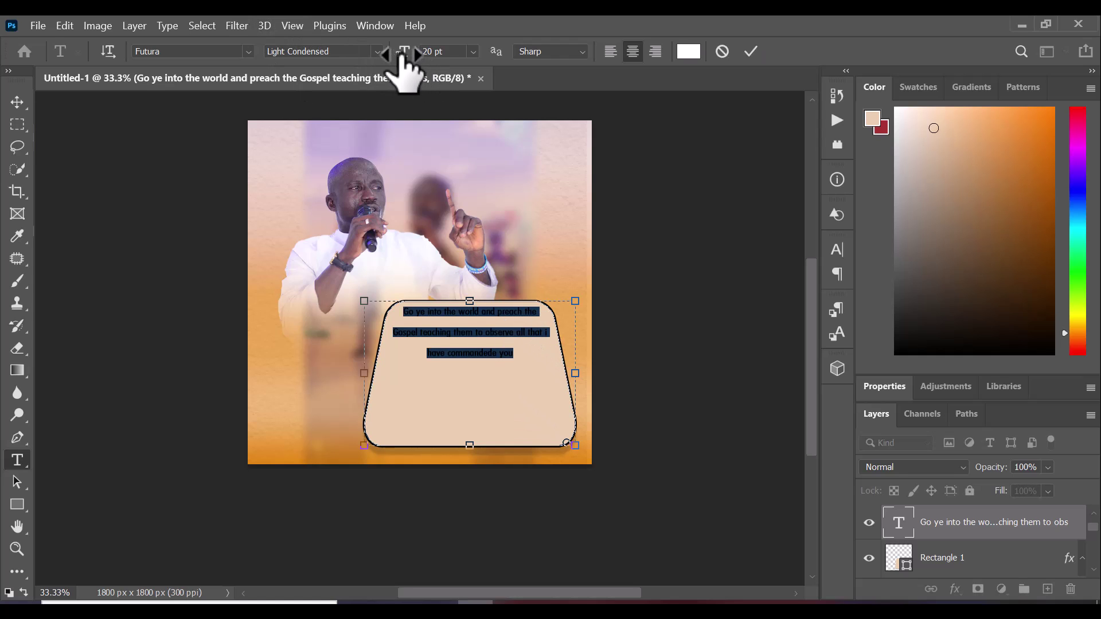
drag(402, 53, 413, 59)
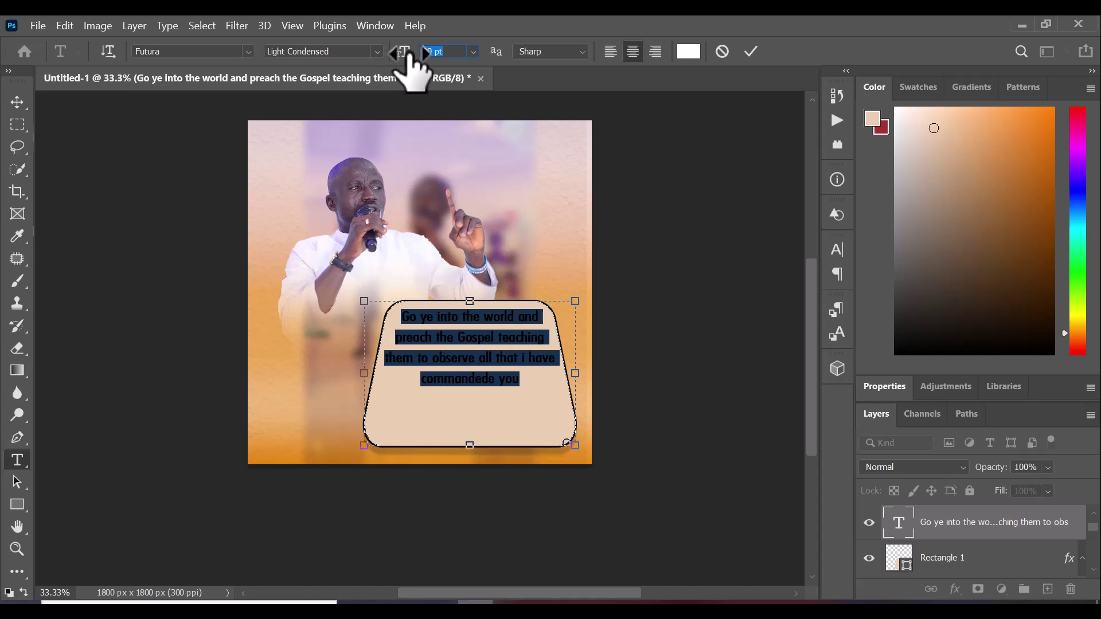
drag(413, 60, 414, 59)
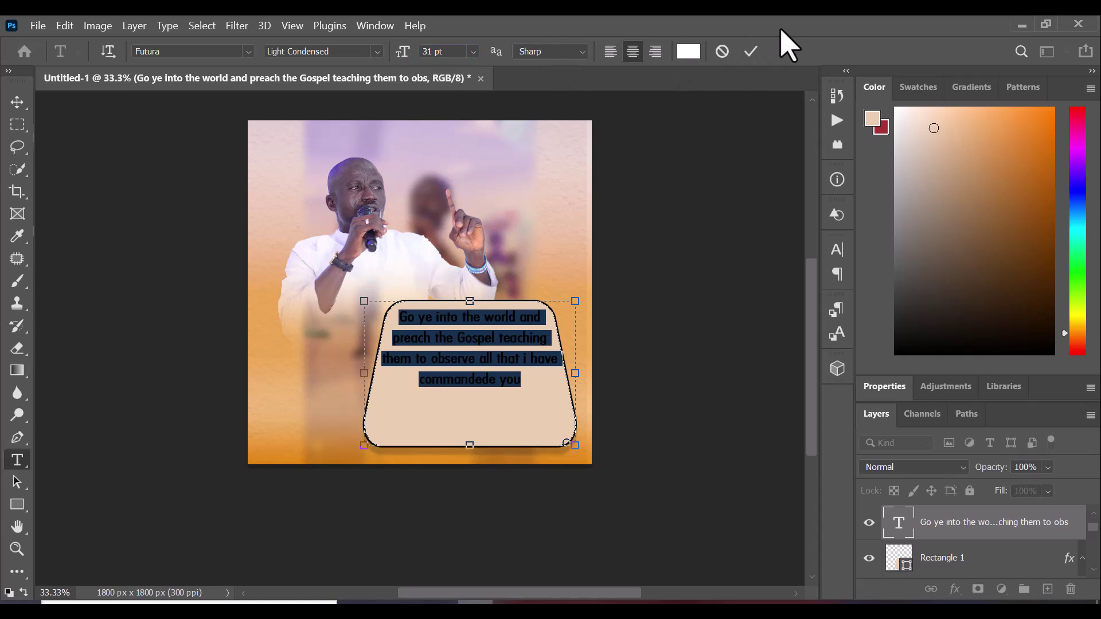
click(752, 52)
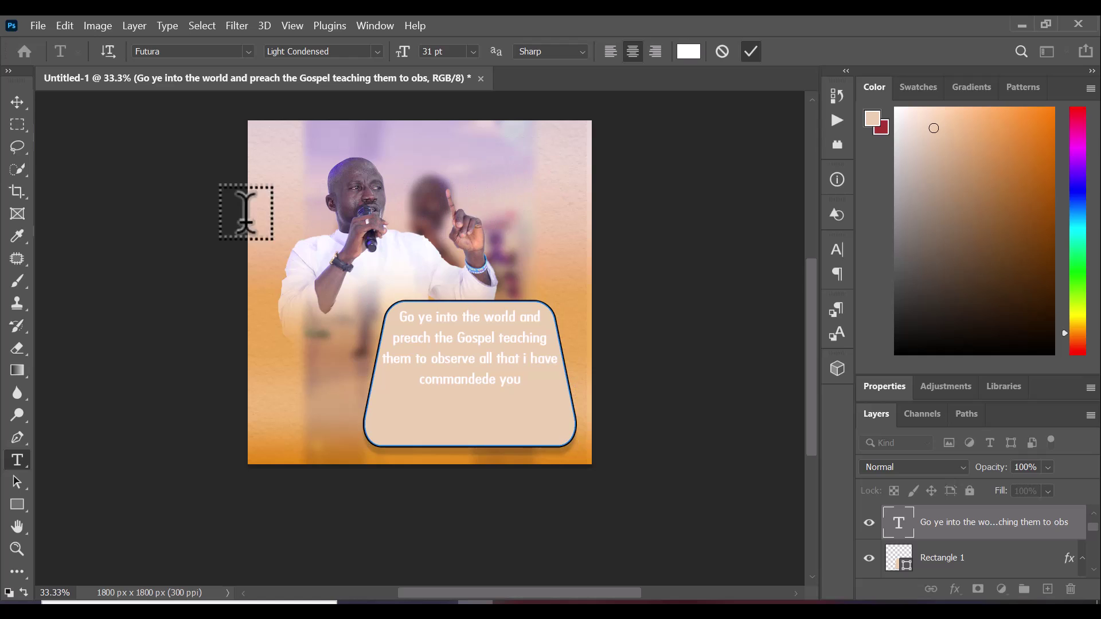
Move the quote text layer slightly lower within the card
click(17, 103)
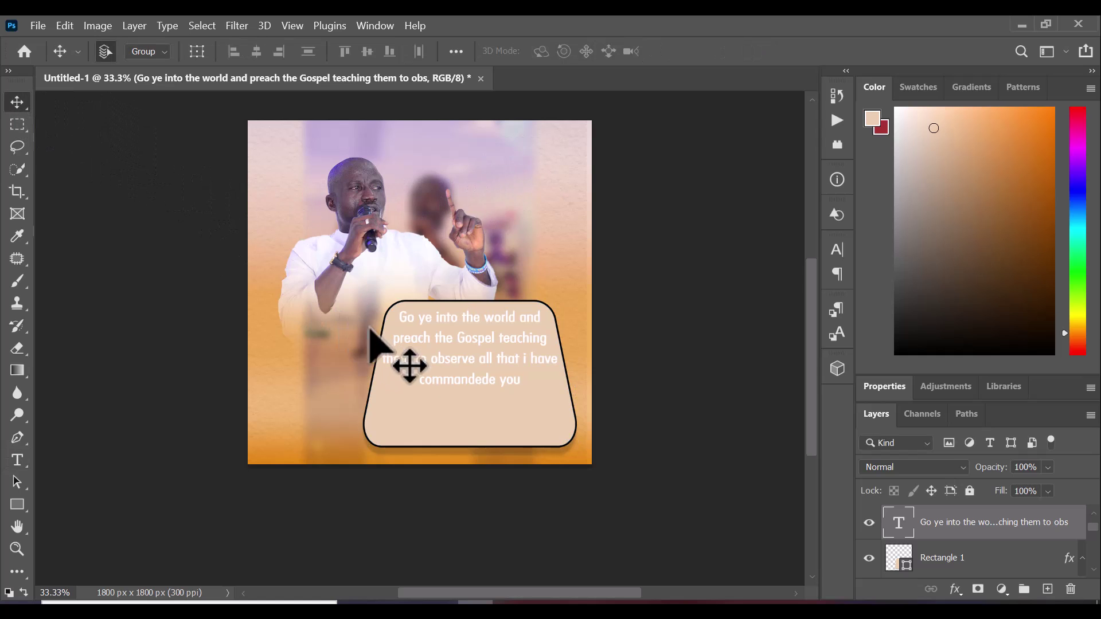
right_click(438, 343)
click(456, 351)
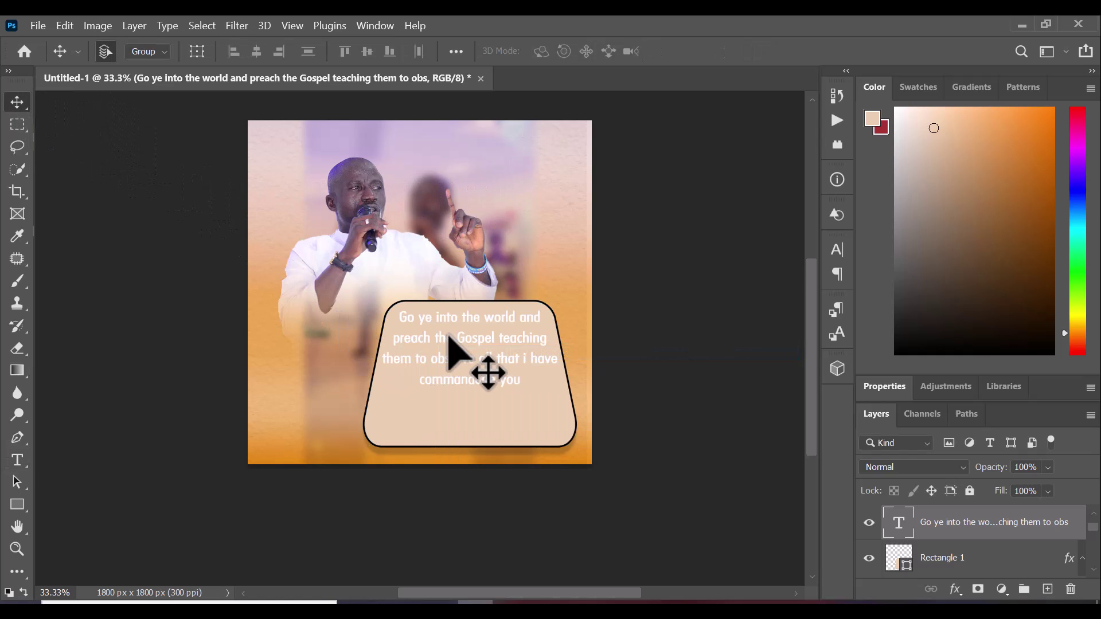
drag(449, 338, 447, 355)
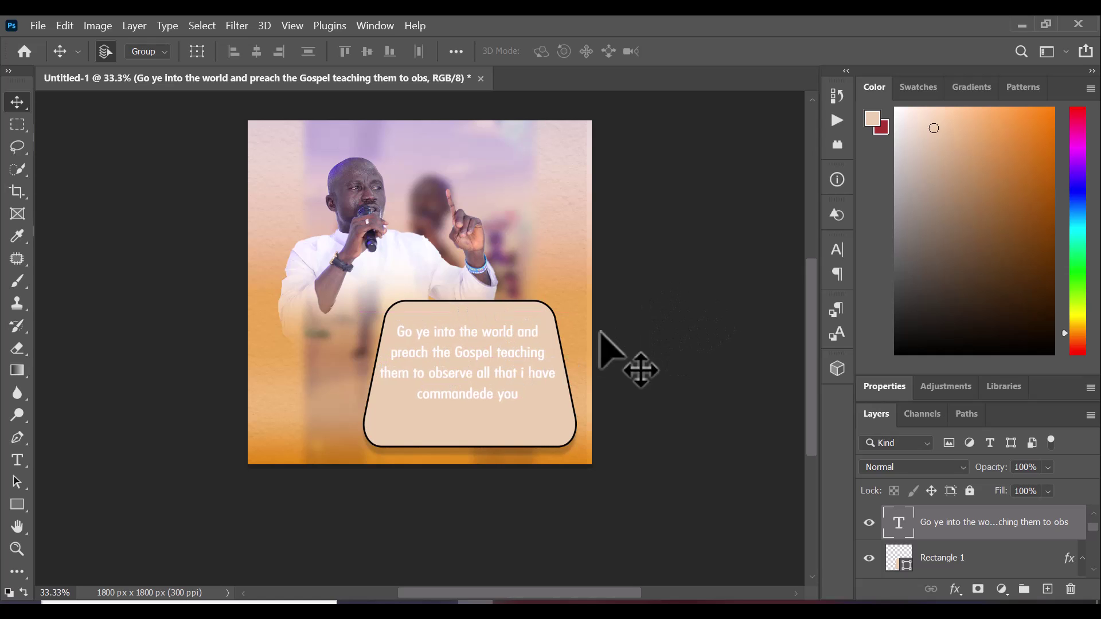
click(17, 460)
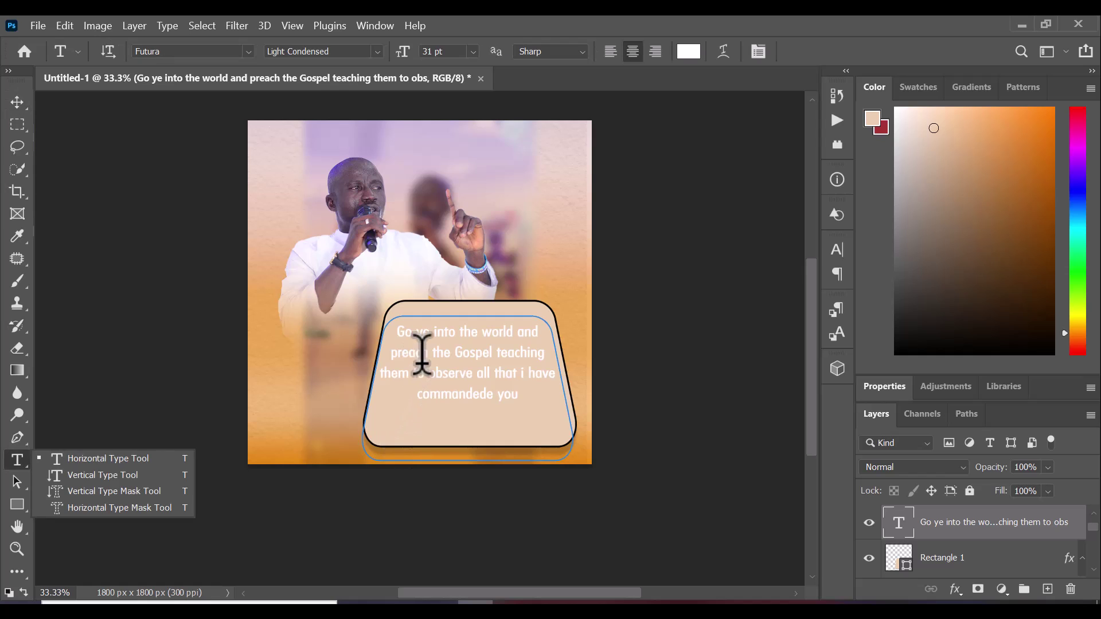
Recolour all the quote text to black (#000000) and commit the edit
click(430, 328)
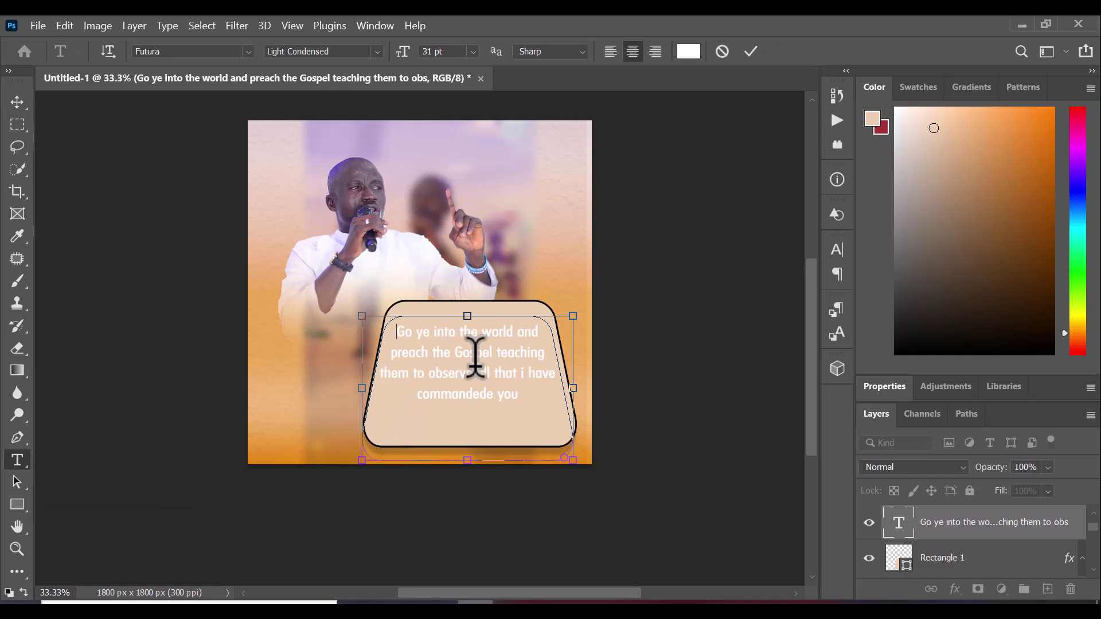
key(ctrl+a)
click(691, 53)
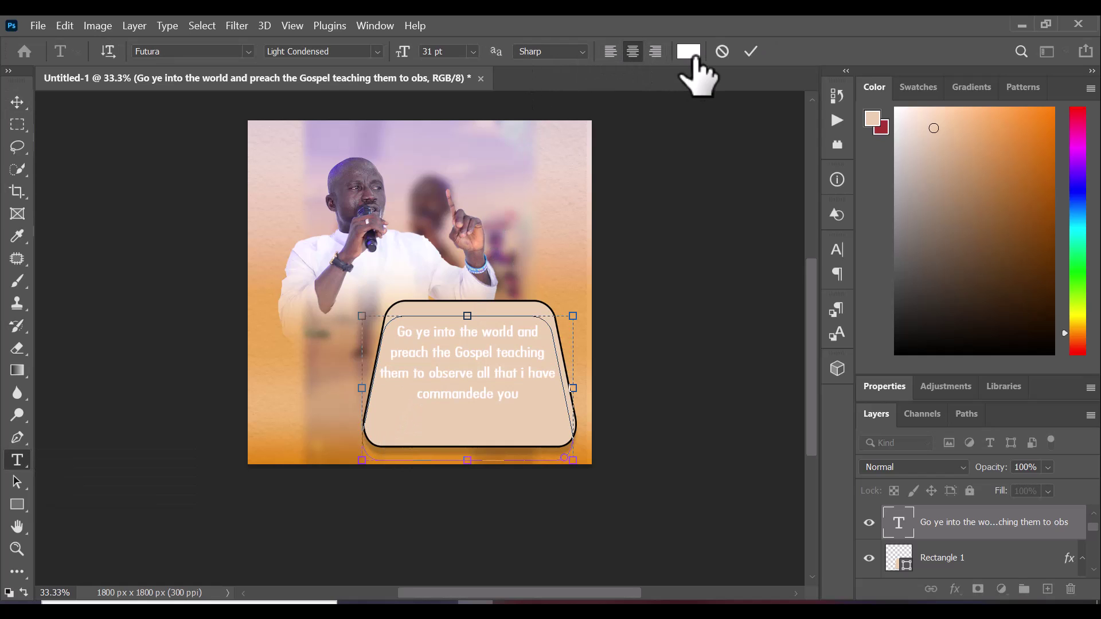
click(780, 348)
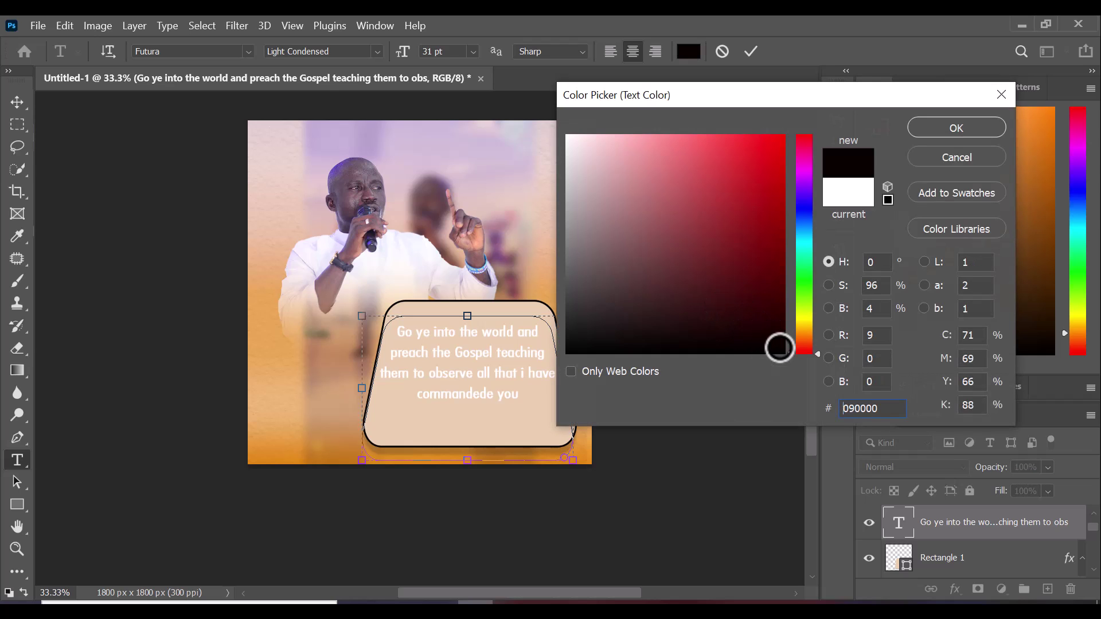
drag(780, 348, 833, 342)
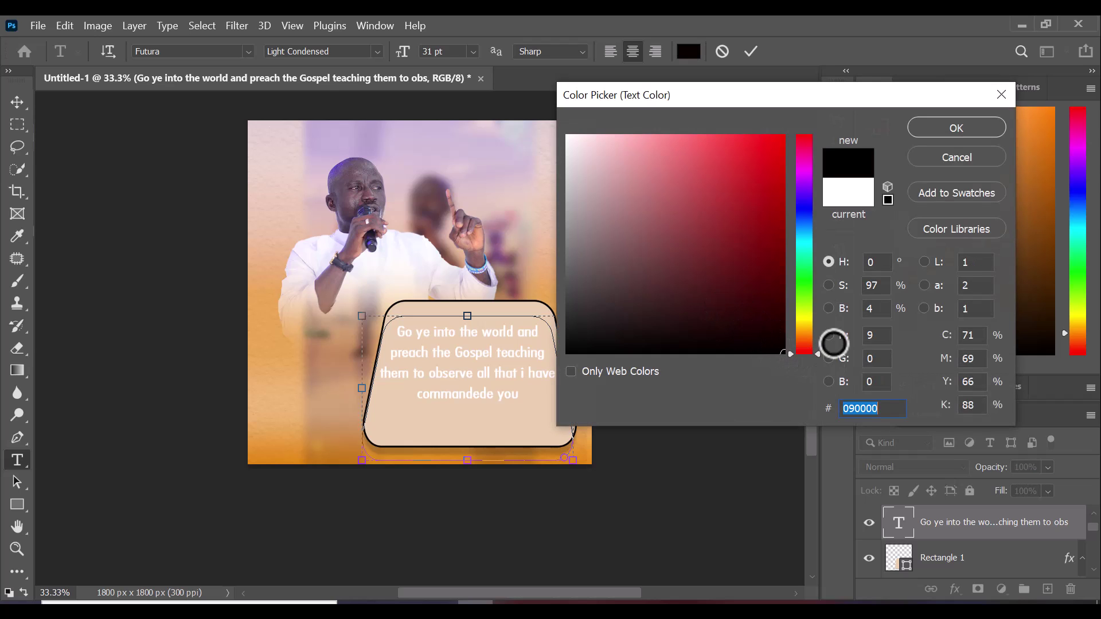
click(973, 128)
click(751, 51)
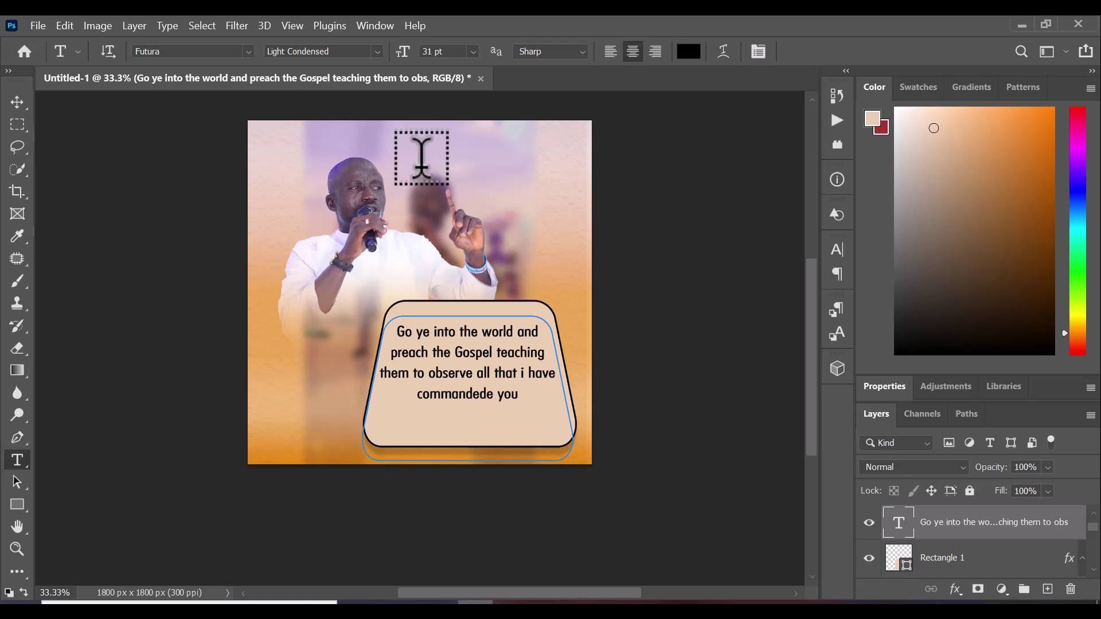
Type the minister's full name near the top and break it onto two lines
click(421, 166)
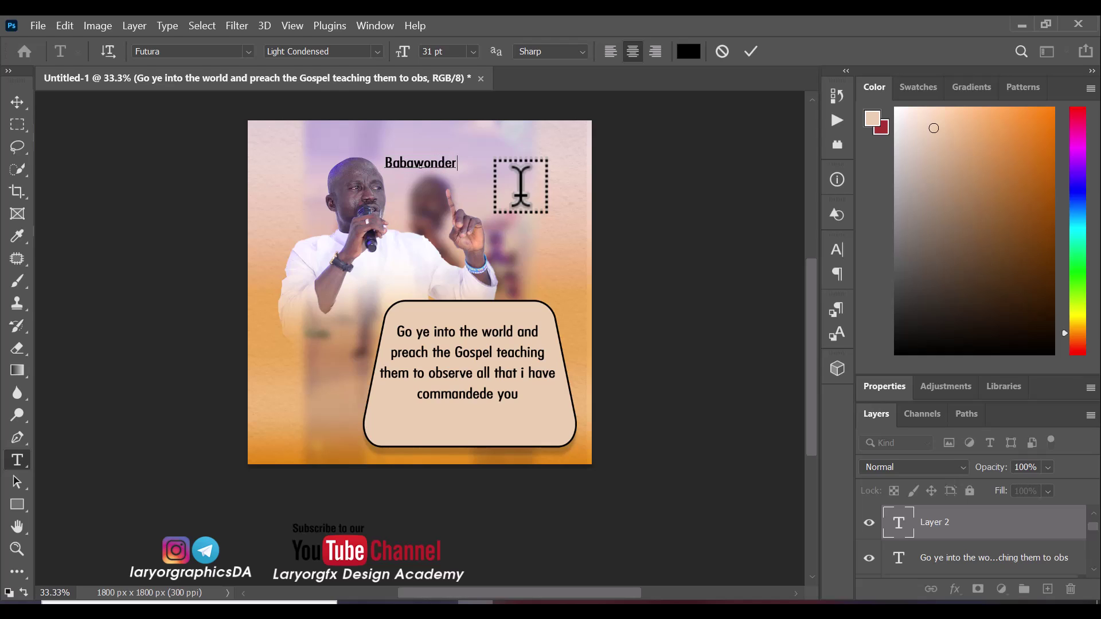
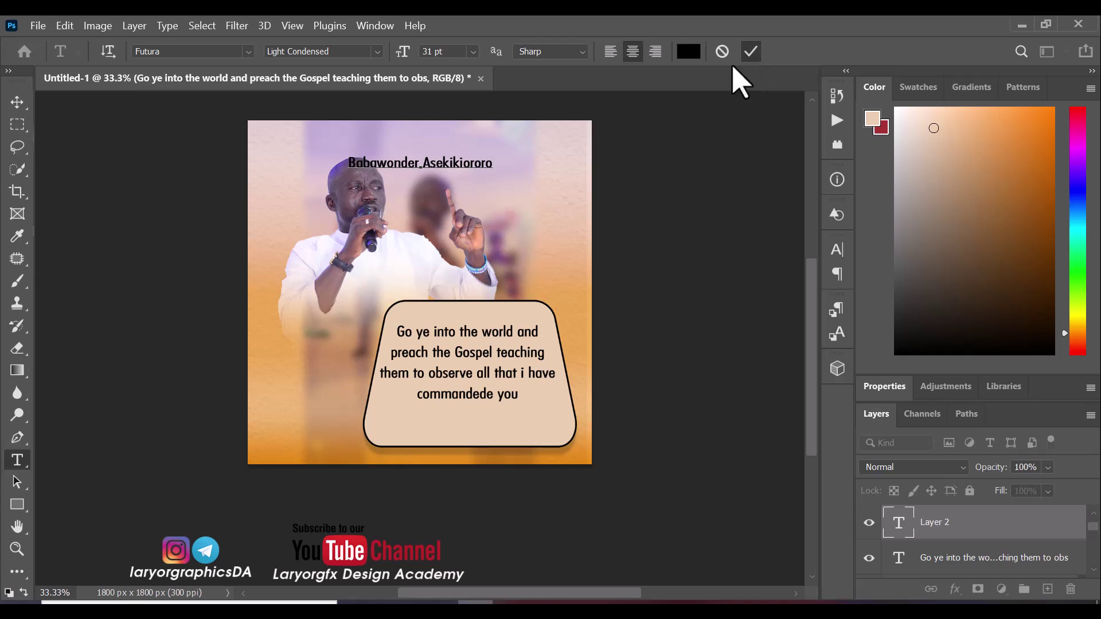
click(751, 51)
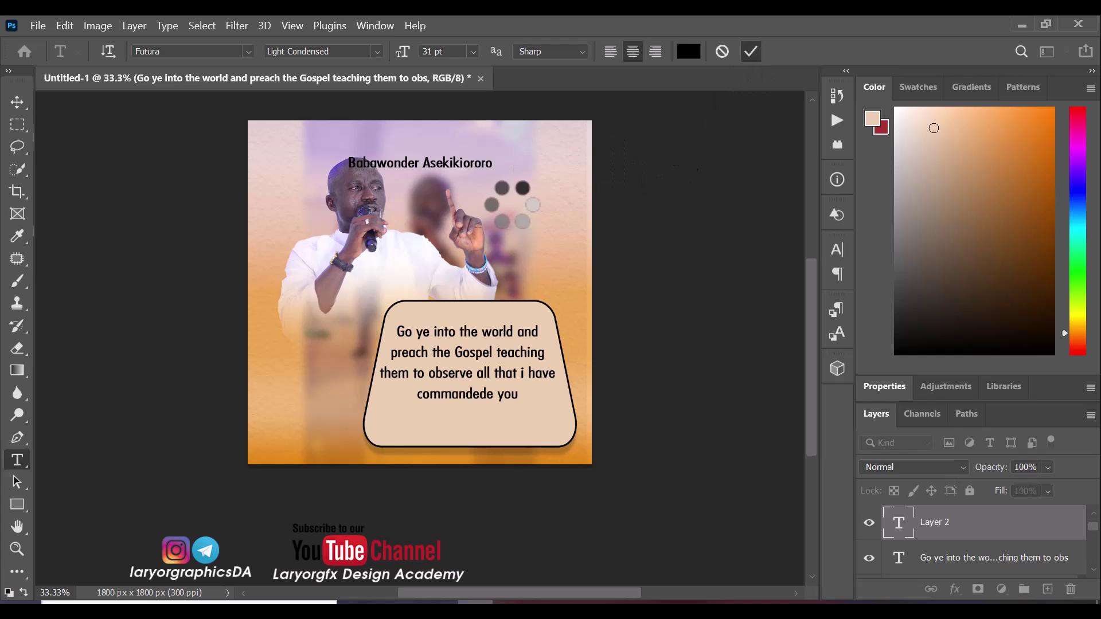
click(424, 162)
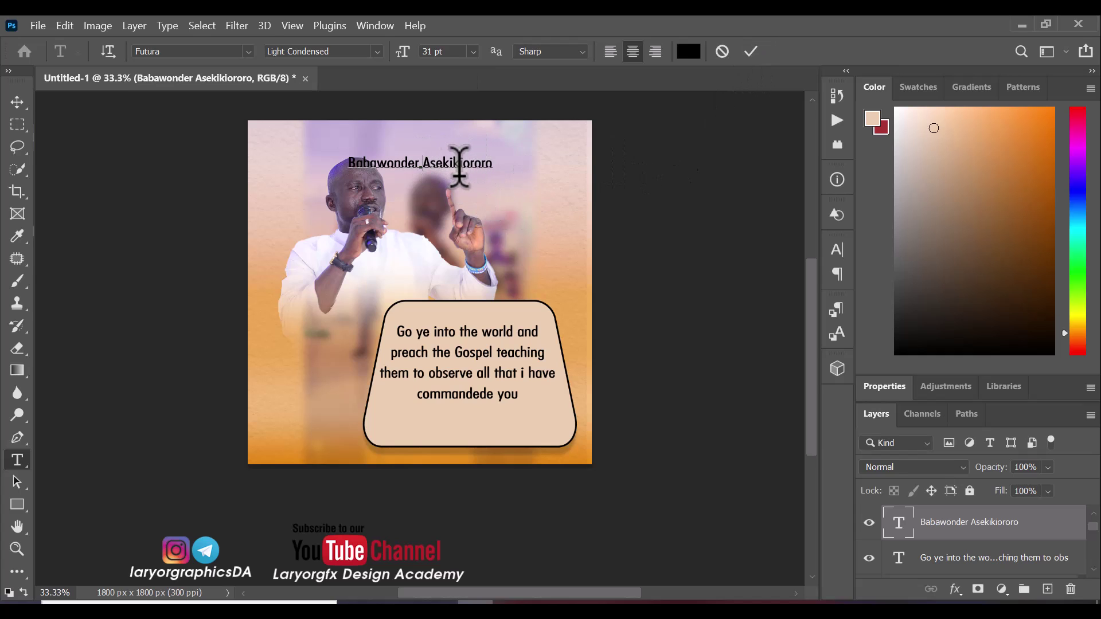
key(Return)
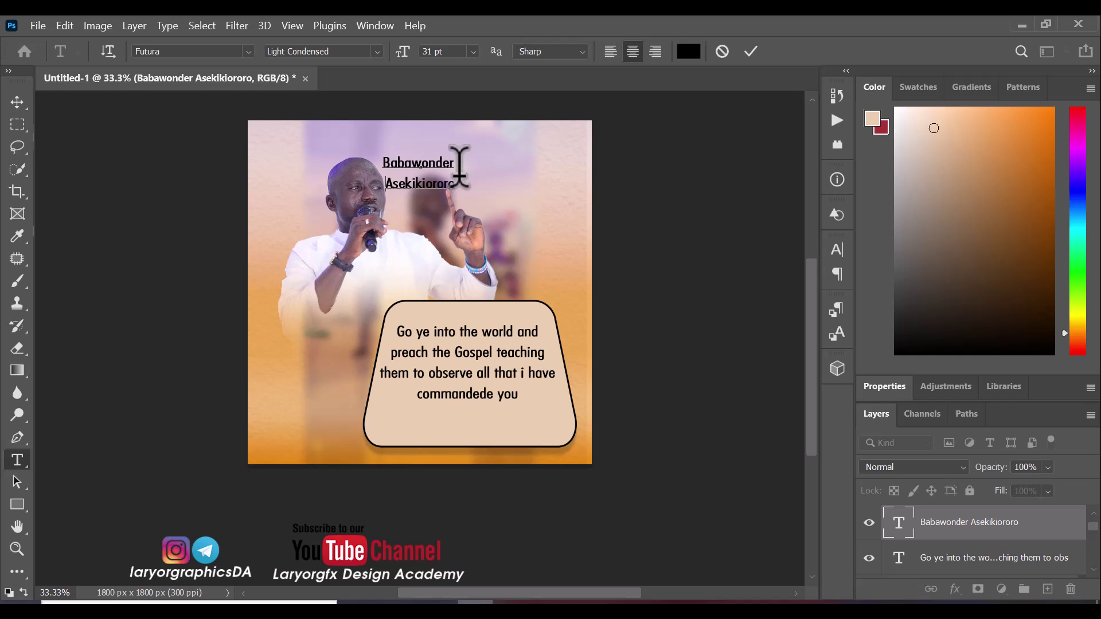
key(ctrl+a)
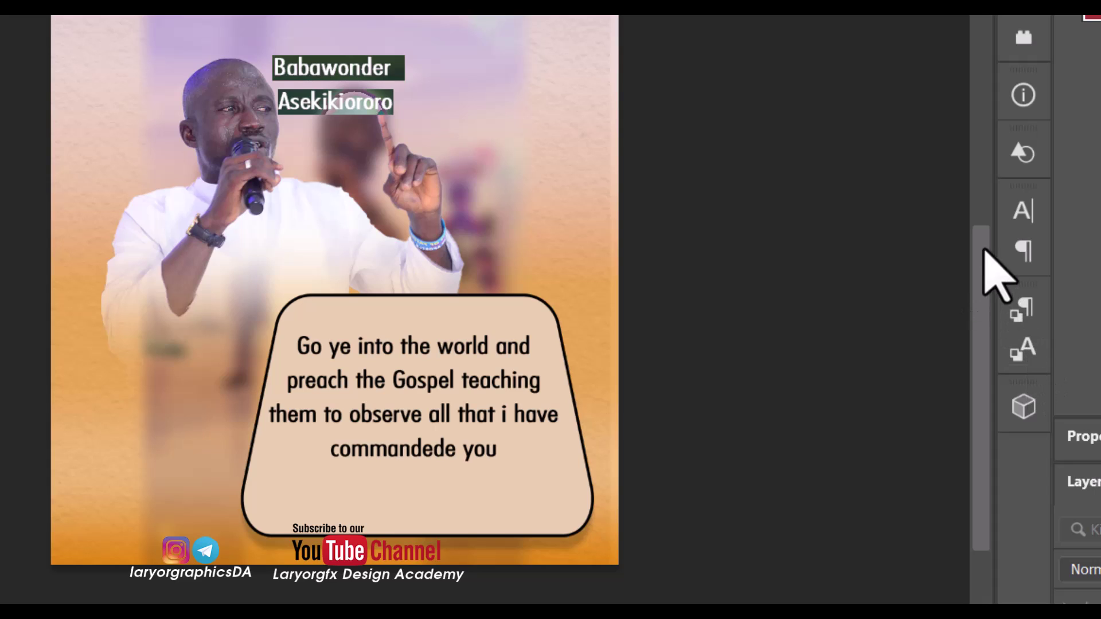
Tighten the name's leading to 19 pt in the Character panel and commit
click(1018, 212)
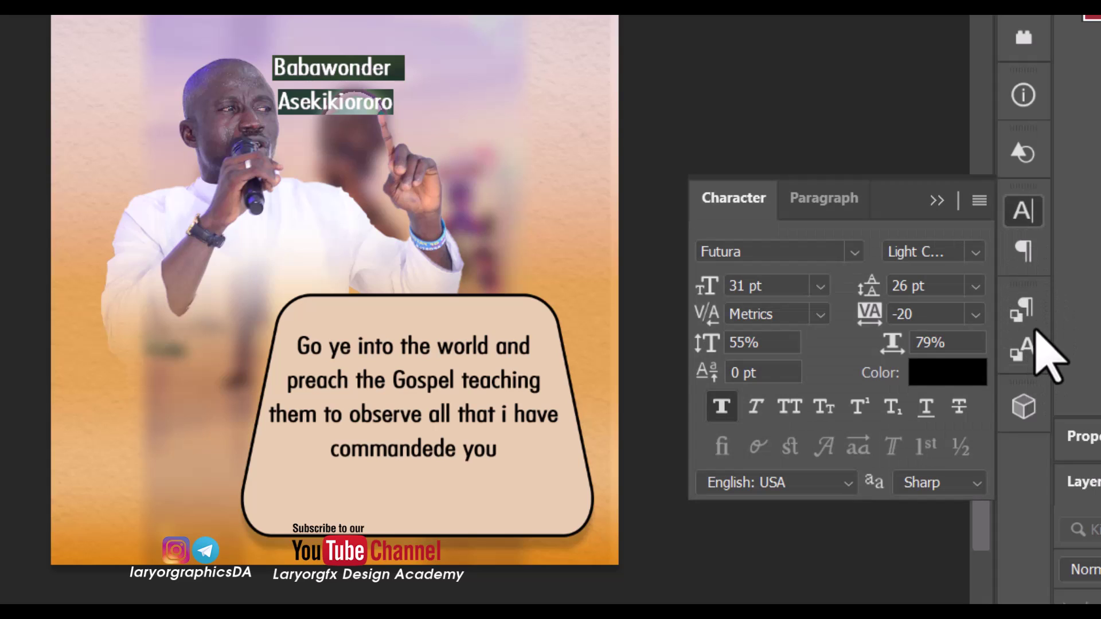
click(900, 287)
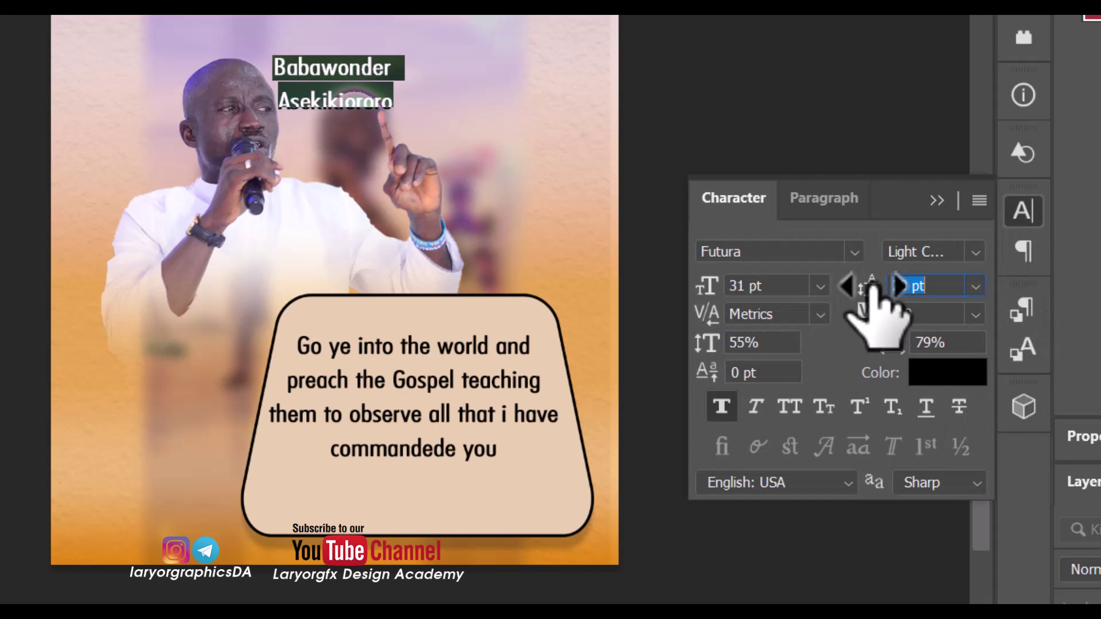
drag(872, 285, 865, 284)
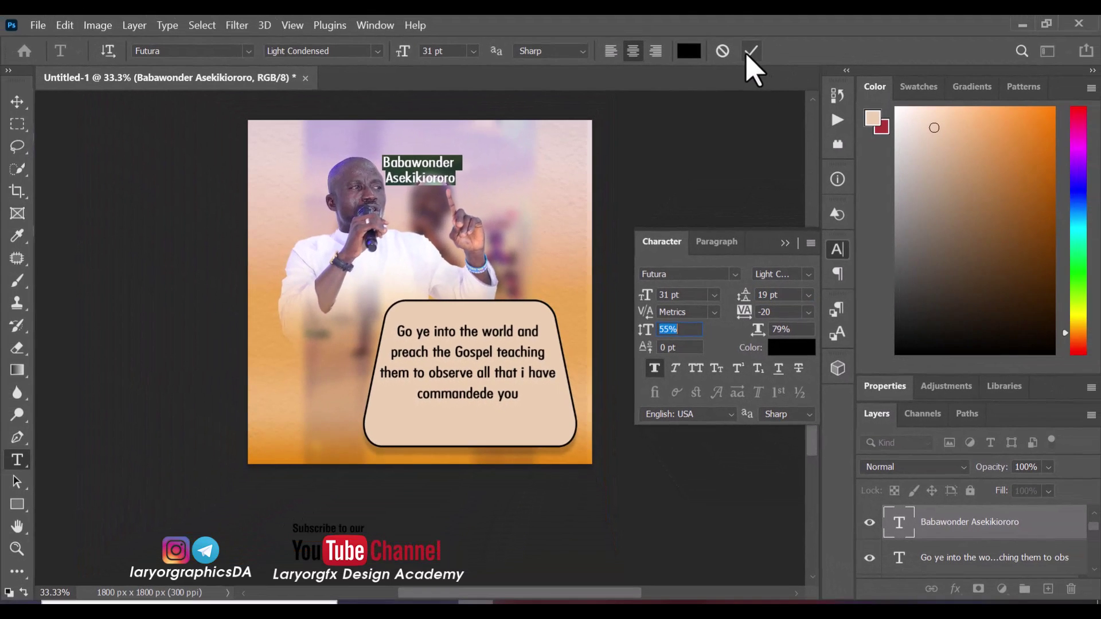
click(750, 52)
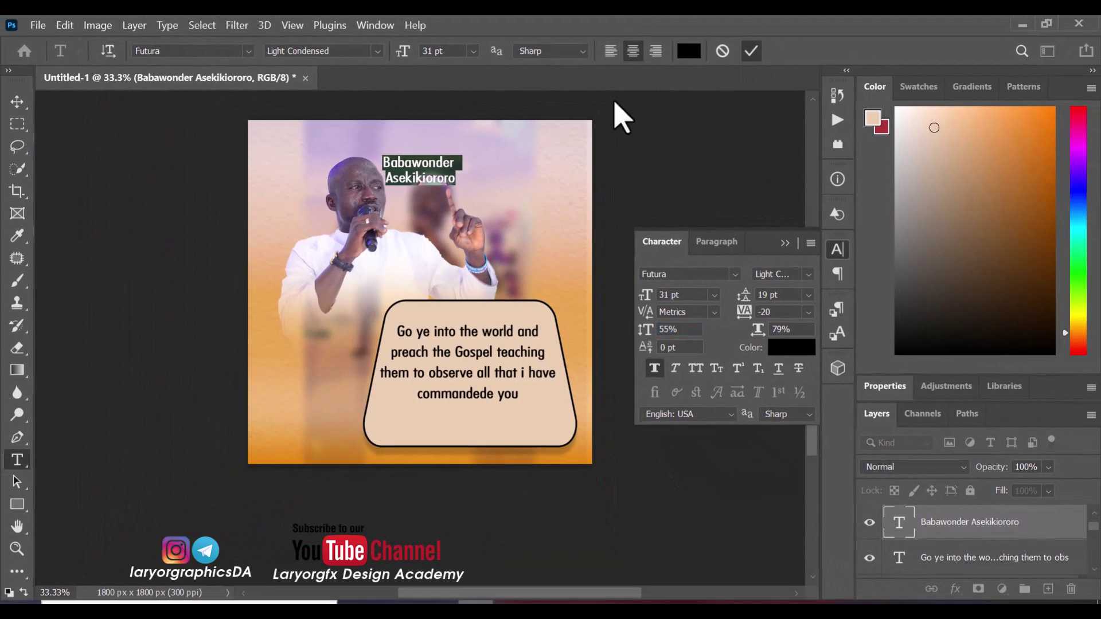
Drag the name text layer down into the bottom of the quote card
click(20, 103)
right_click(414, 170)
click(414, 172)
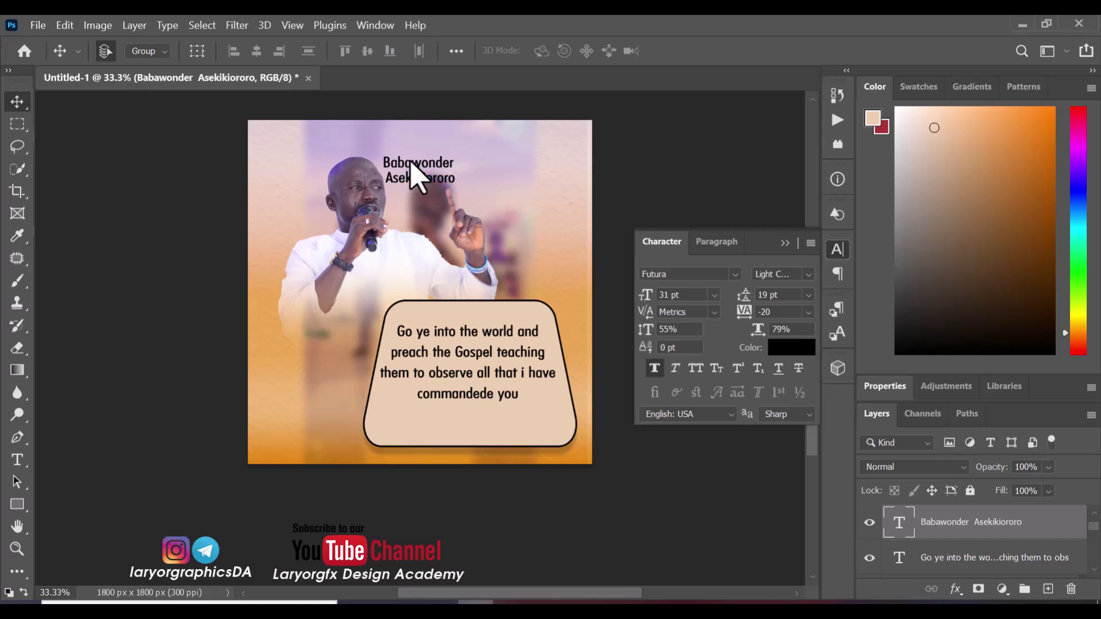
drag(411, 168, 452, 418)
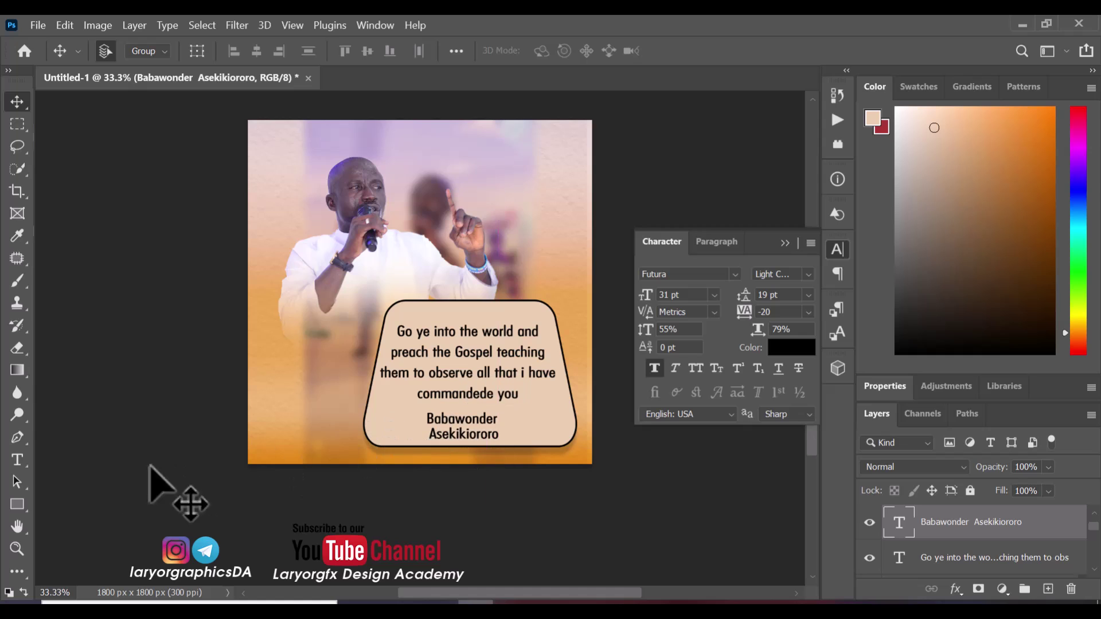
Shrink the name credit's font size and set its leading to 16 pt
click(22, 465)
click(459, 414)
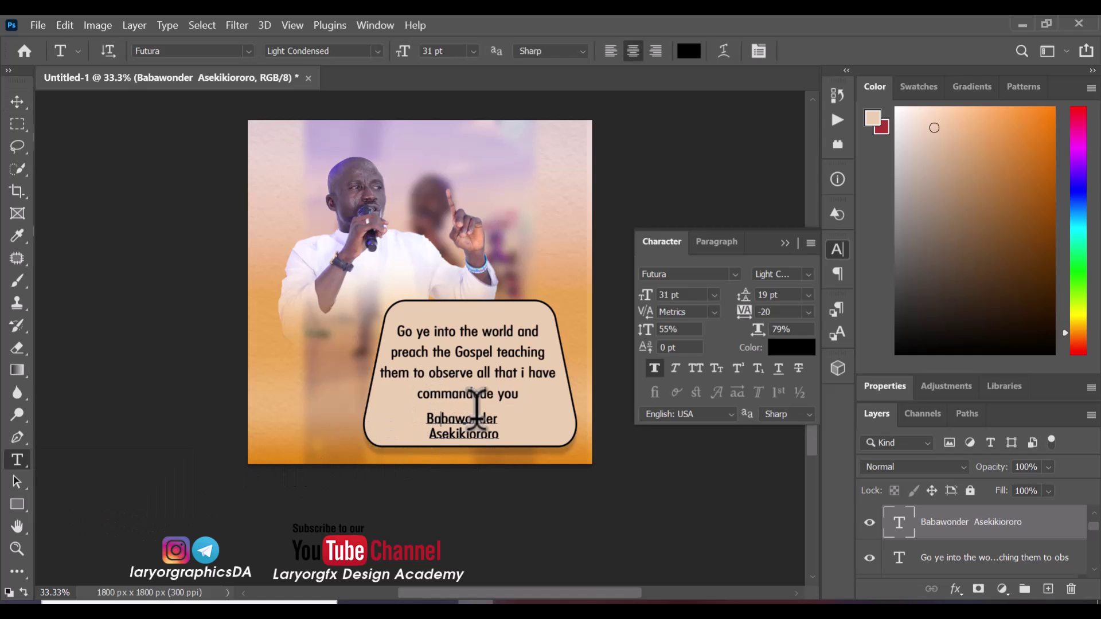
key(ctrl+a)
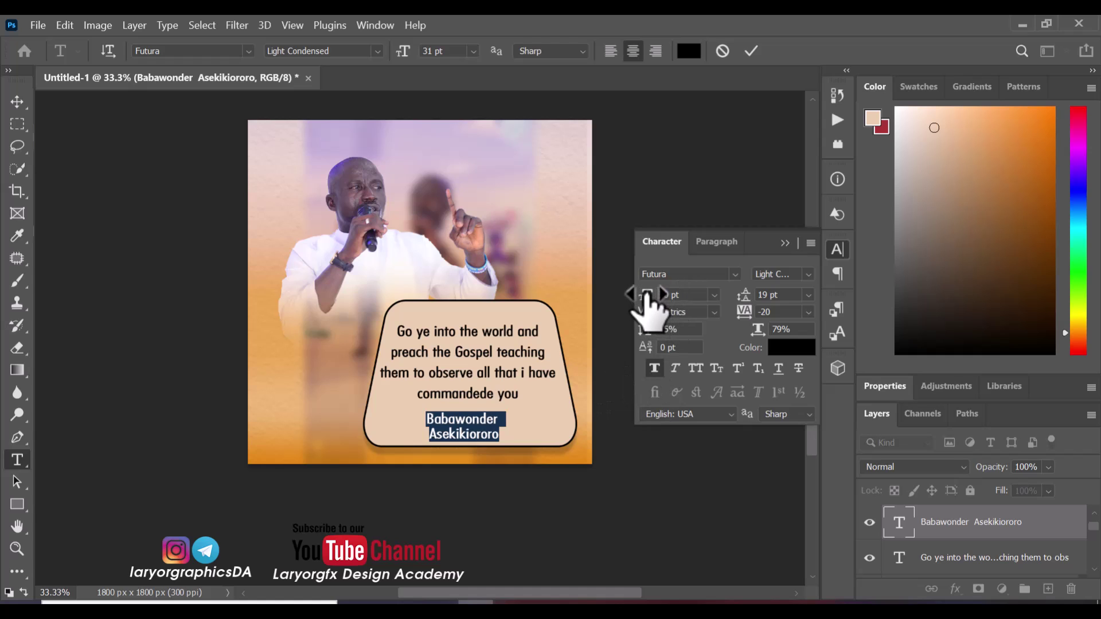
drag(648, 293, 645, 294)
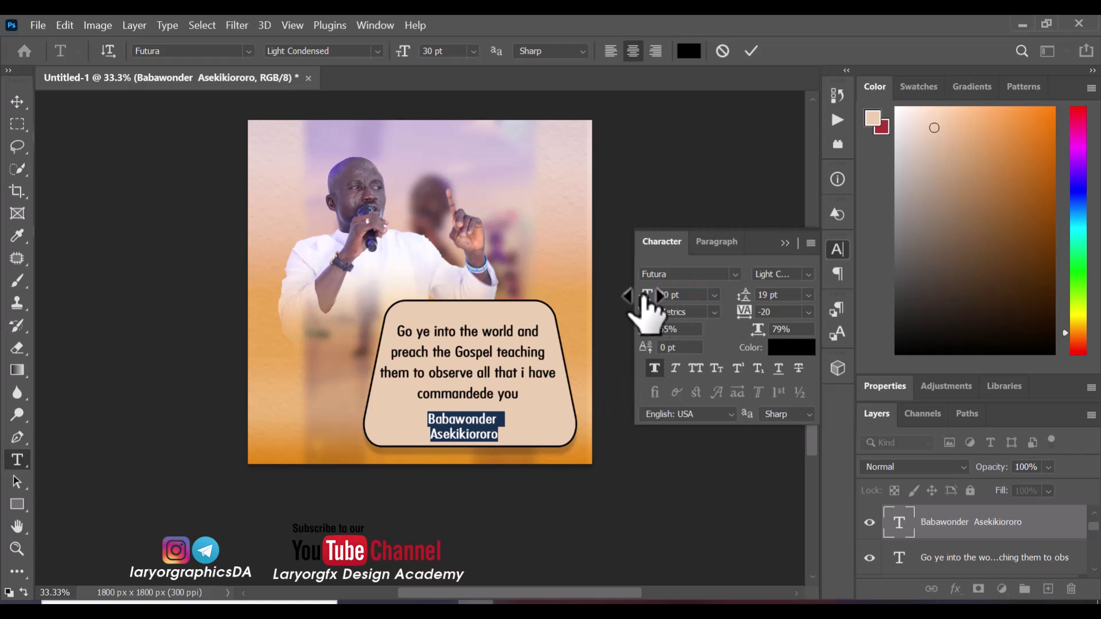
key(alt+Up)
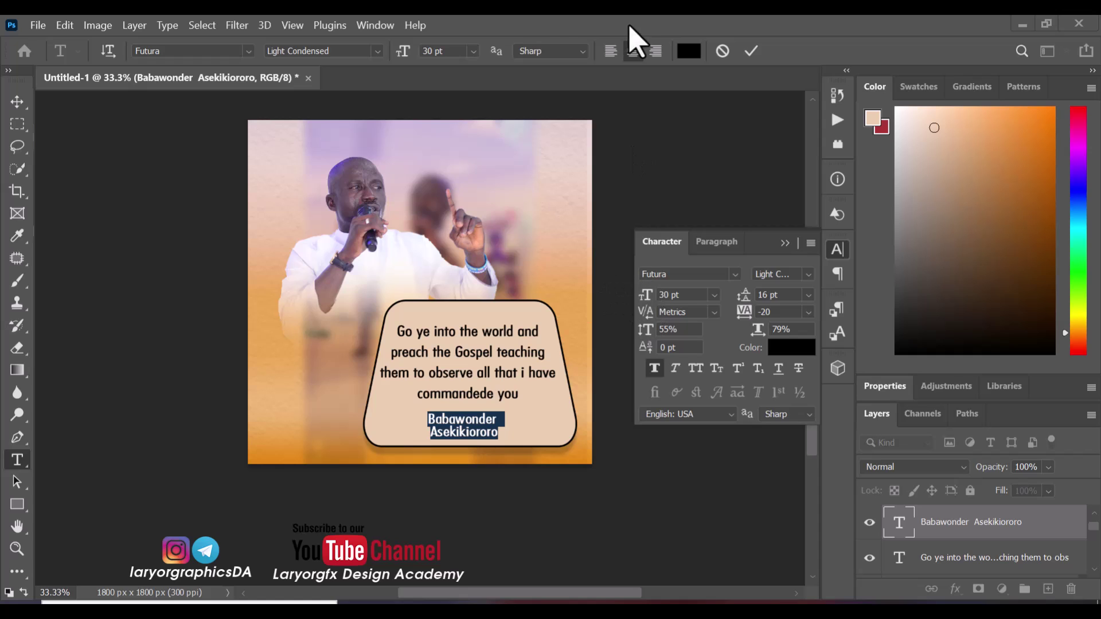
click(471, 51)
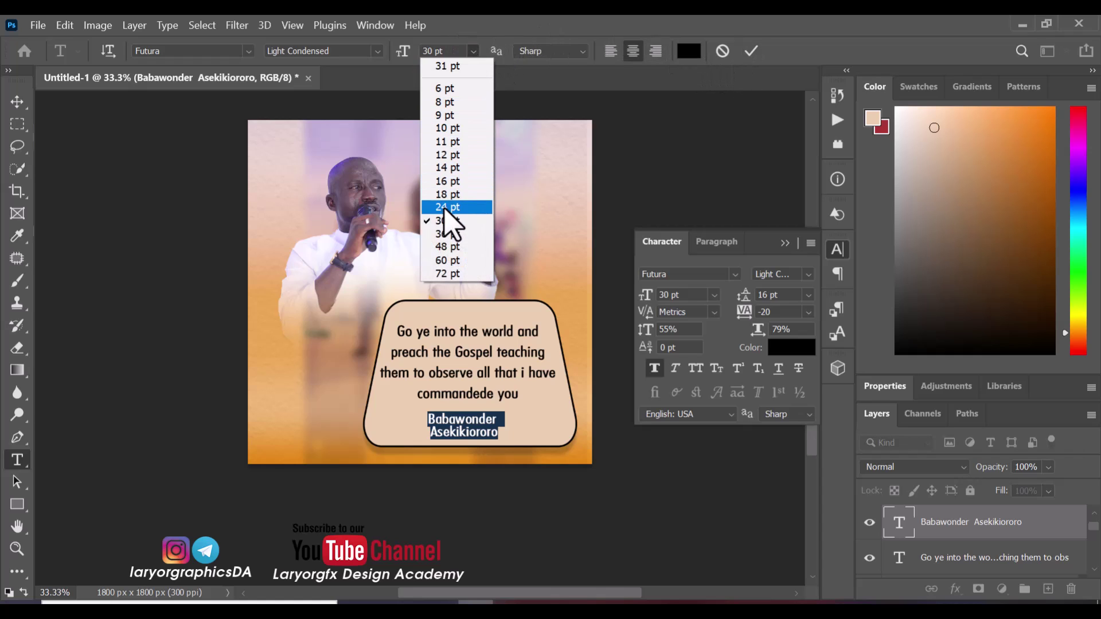
click(452, 195)
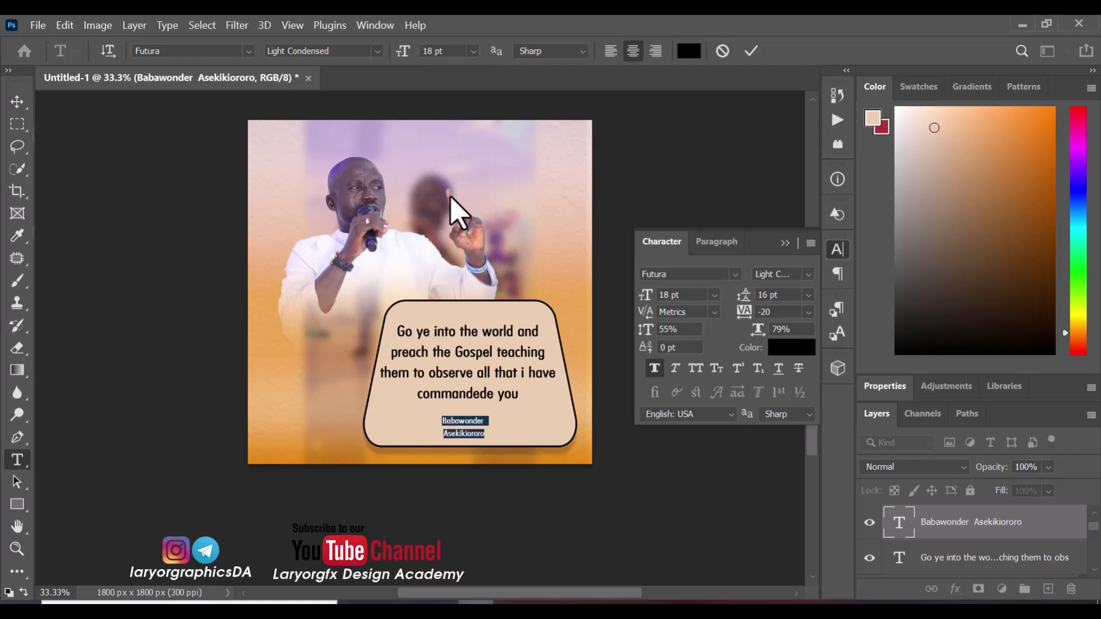
click(437, 51)
click(751, 51)
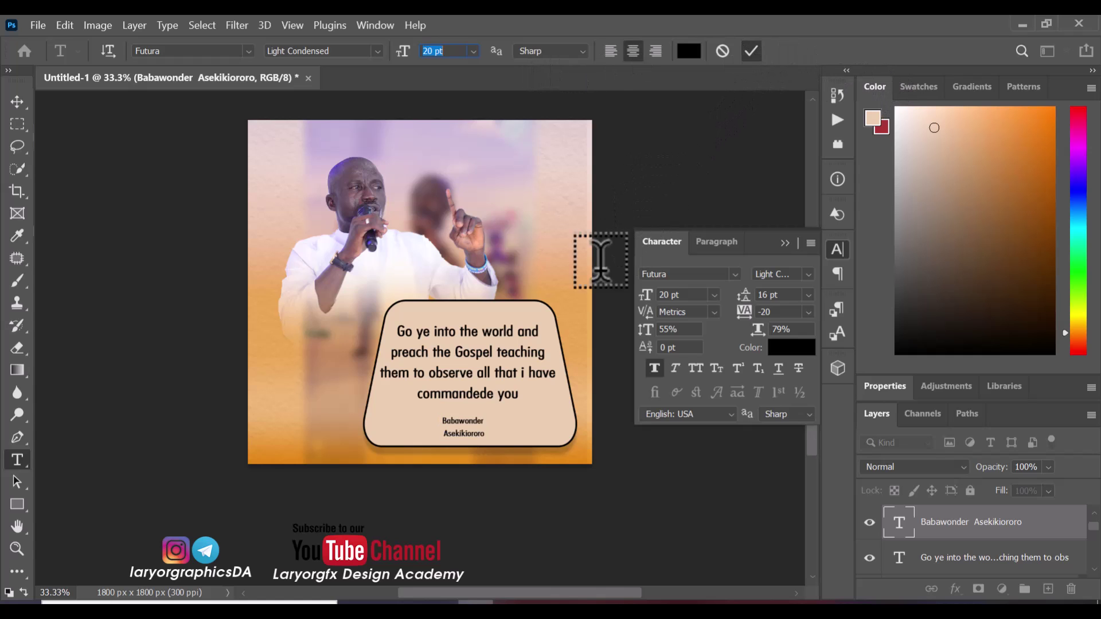
Finalise the name credit edits, then begin editing the quote text
click(460, 422)
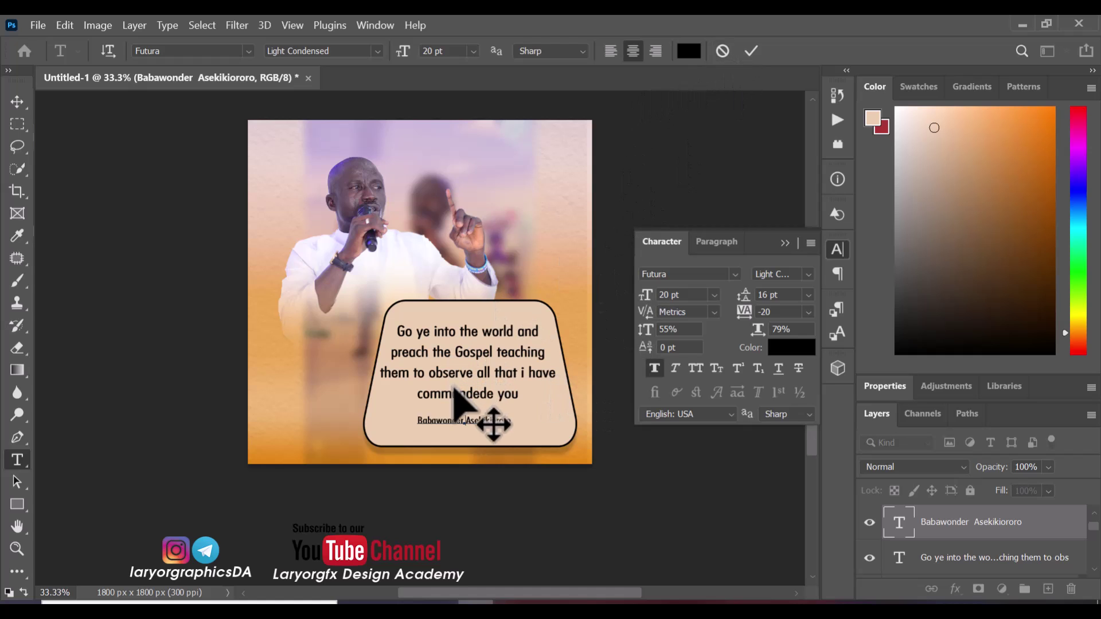
click(751, 54)
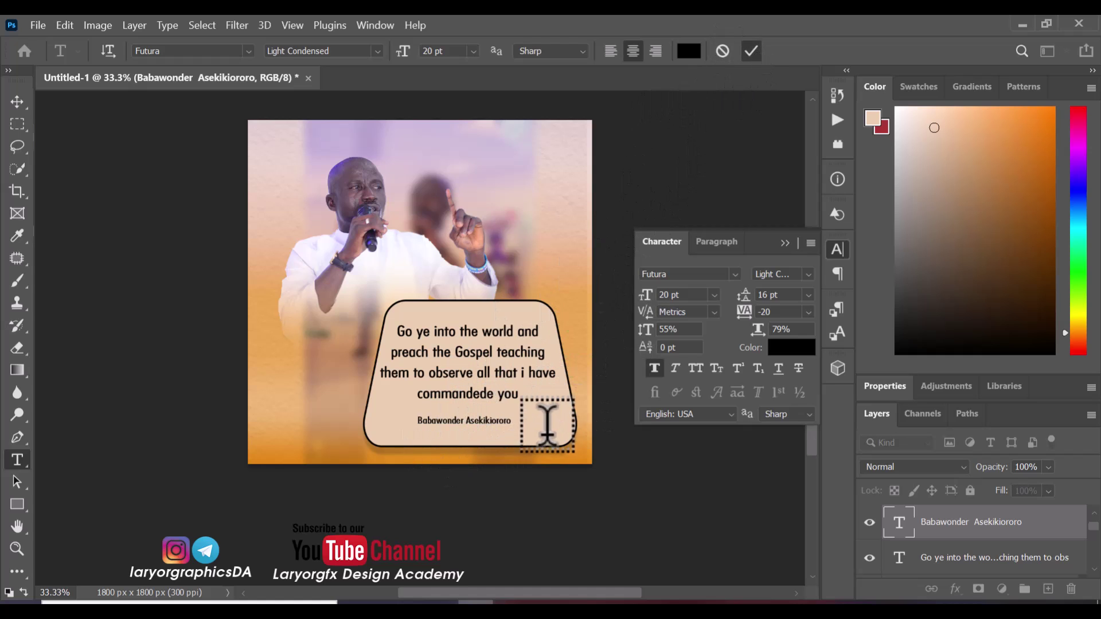
click(433, 413)
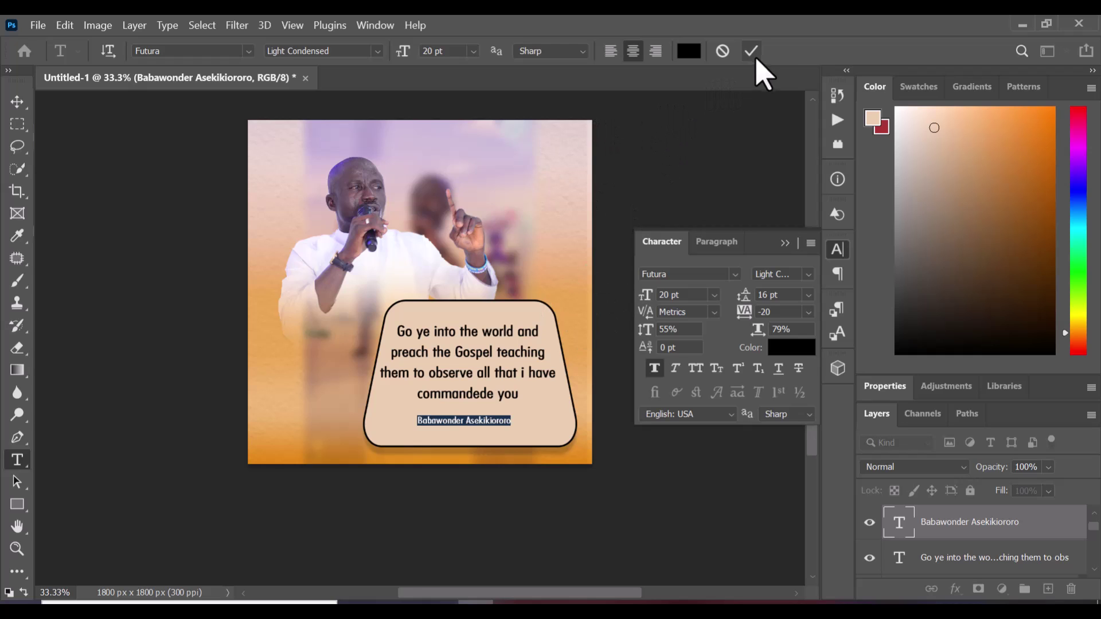
click(681, 192)
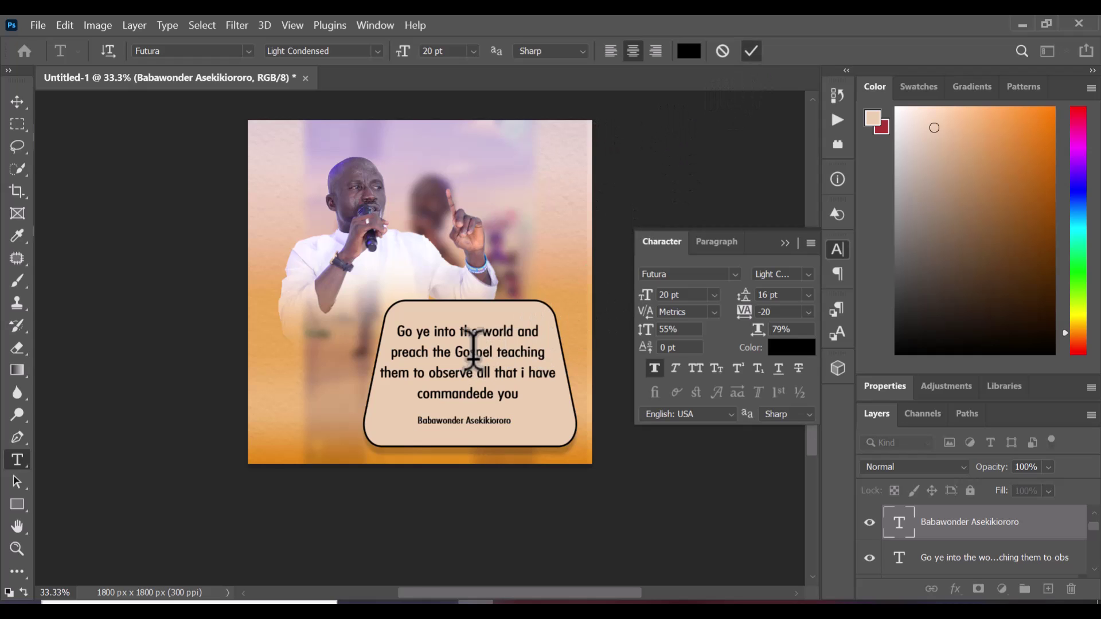
click(456, 327)
Recolour all of the quote text deep blue #065988 and commit the change
key(ctrl+a)
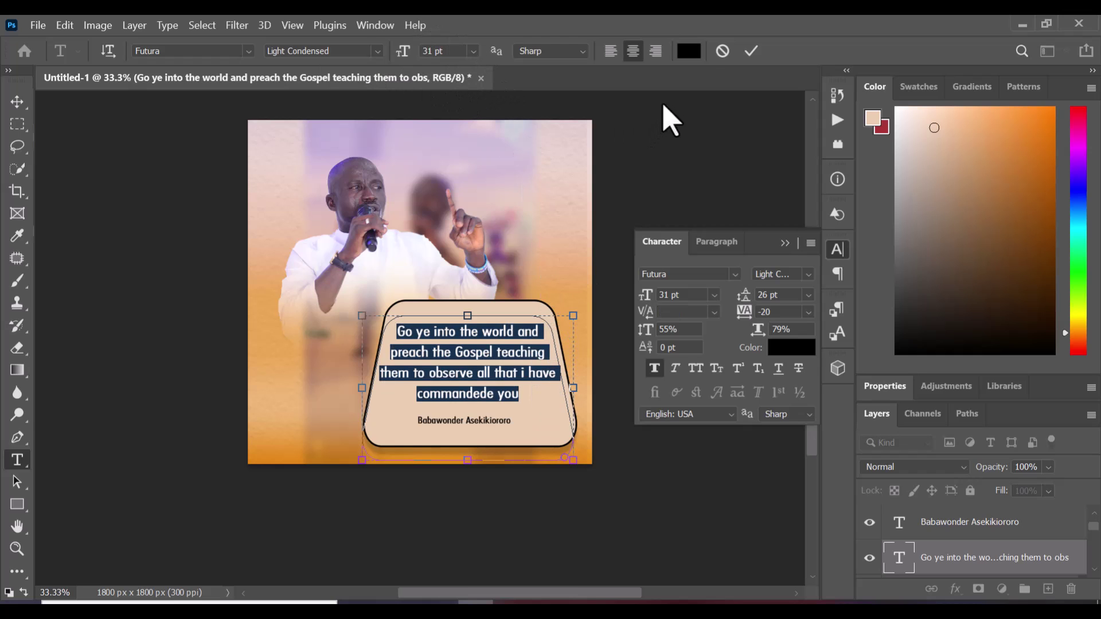
click(689, 51)
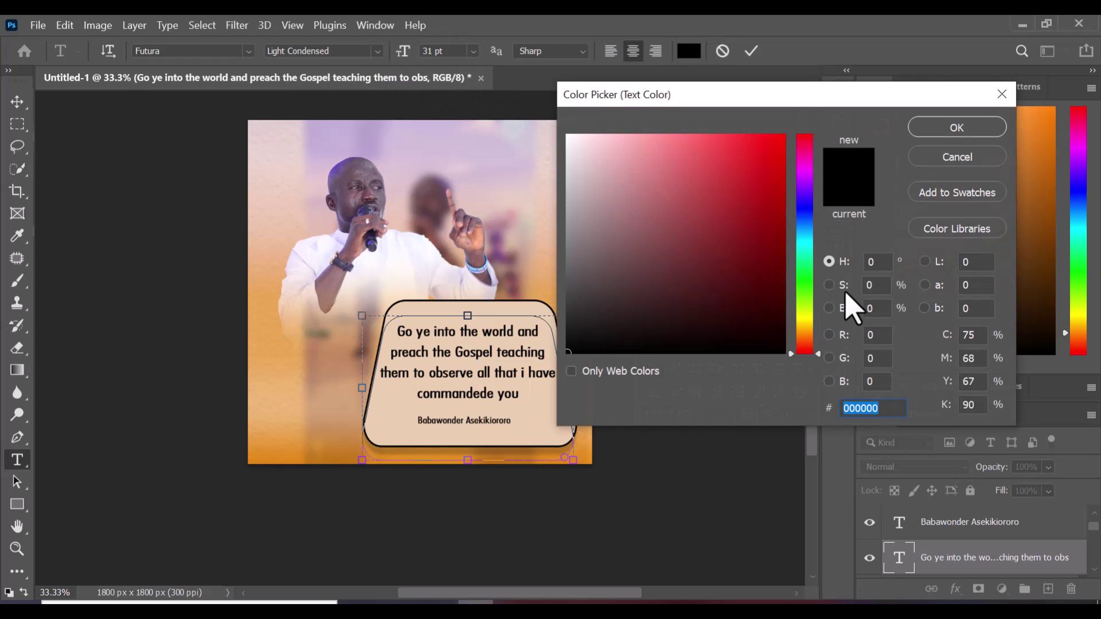
click(809, 231)
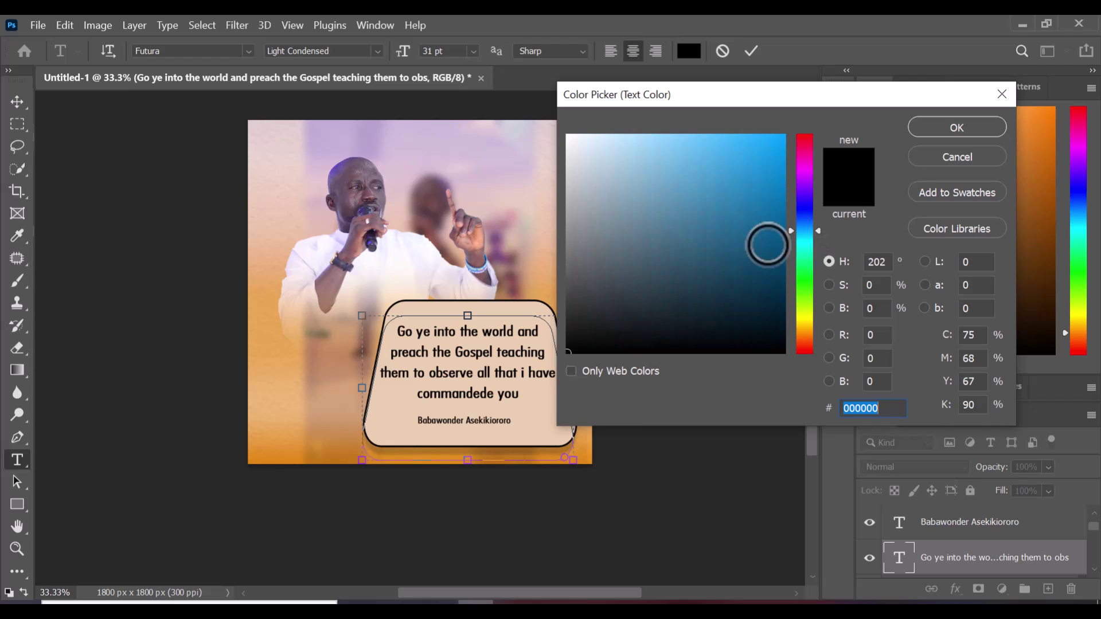
click(755, 268)
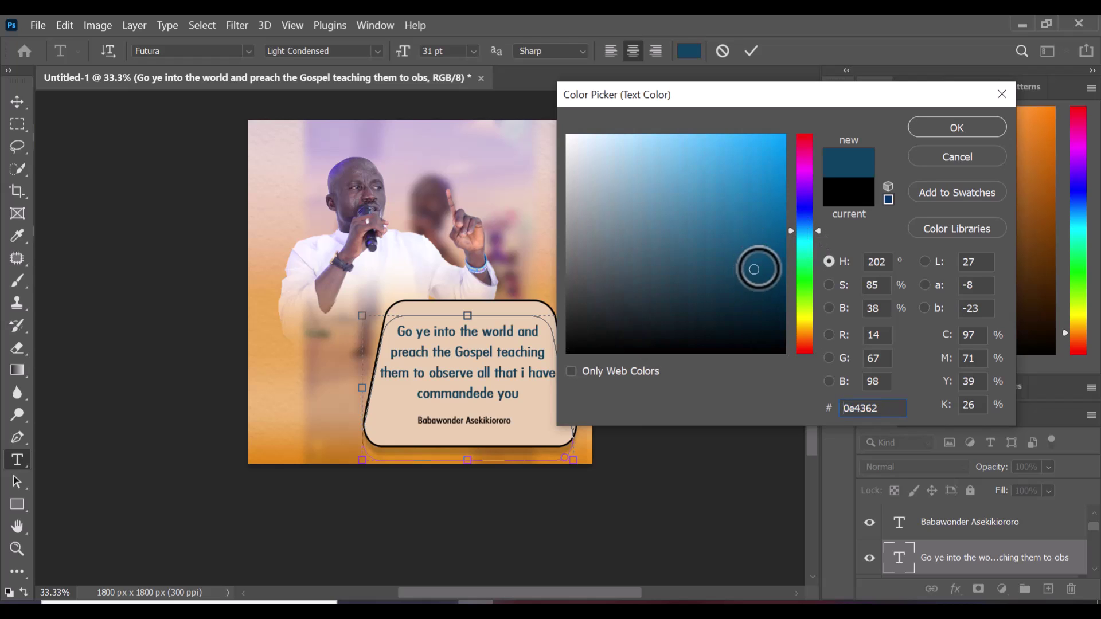
click(777, 236)
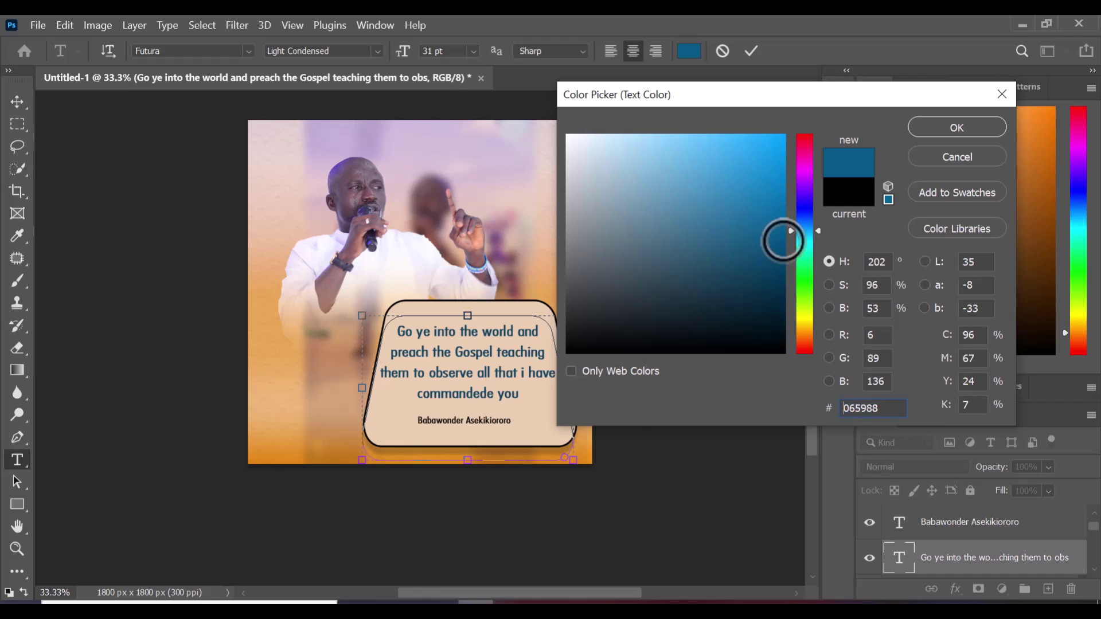
click(957, 127)
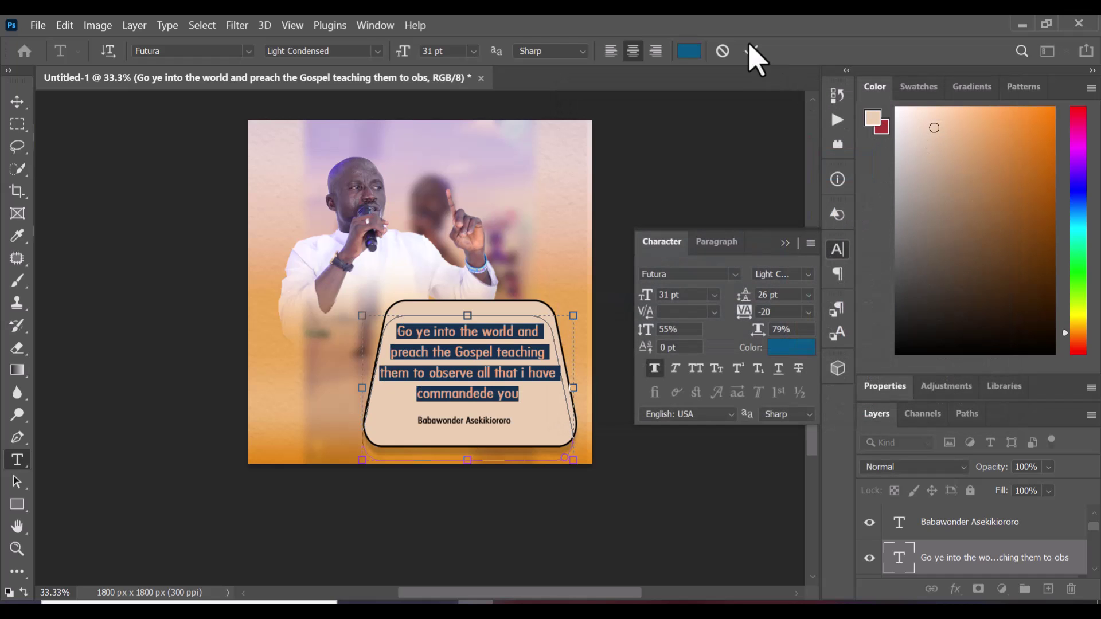
click(752, 51)
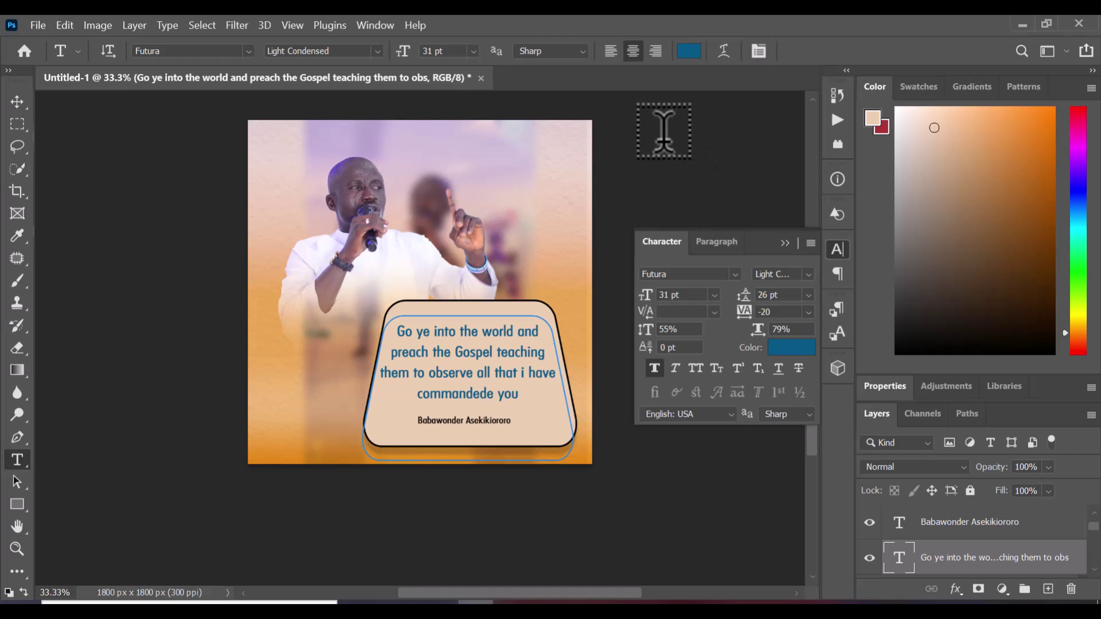
Switch to the Move tool and bring the quote1 folder window to the front
click(17, 101)
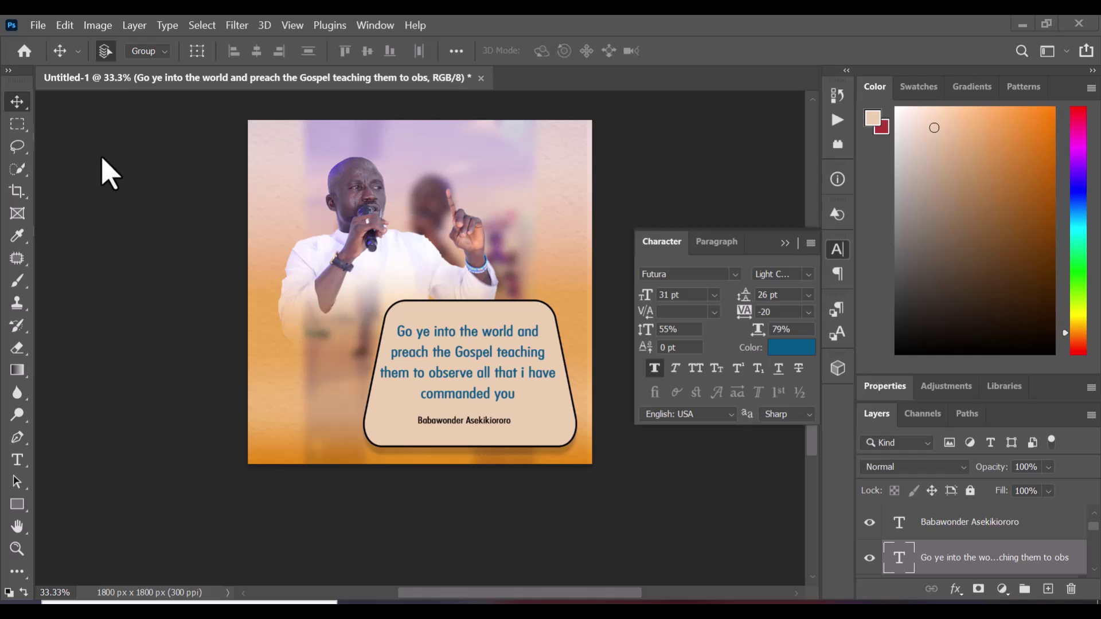
click(38, 25)
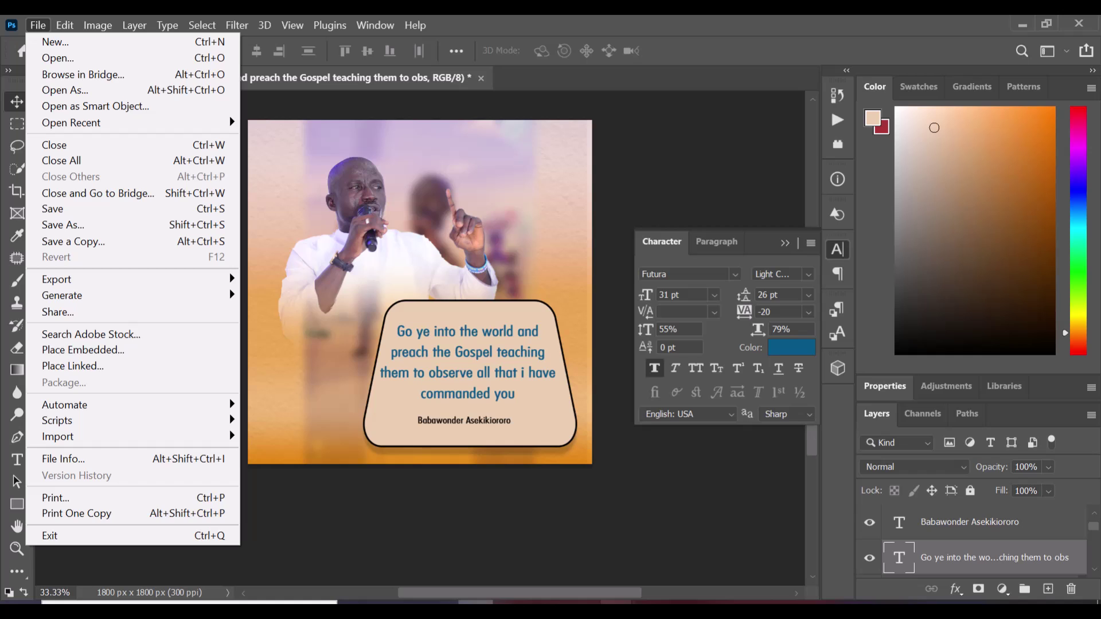
click(618, 614)
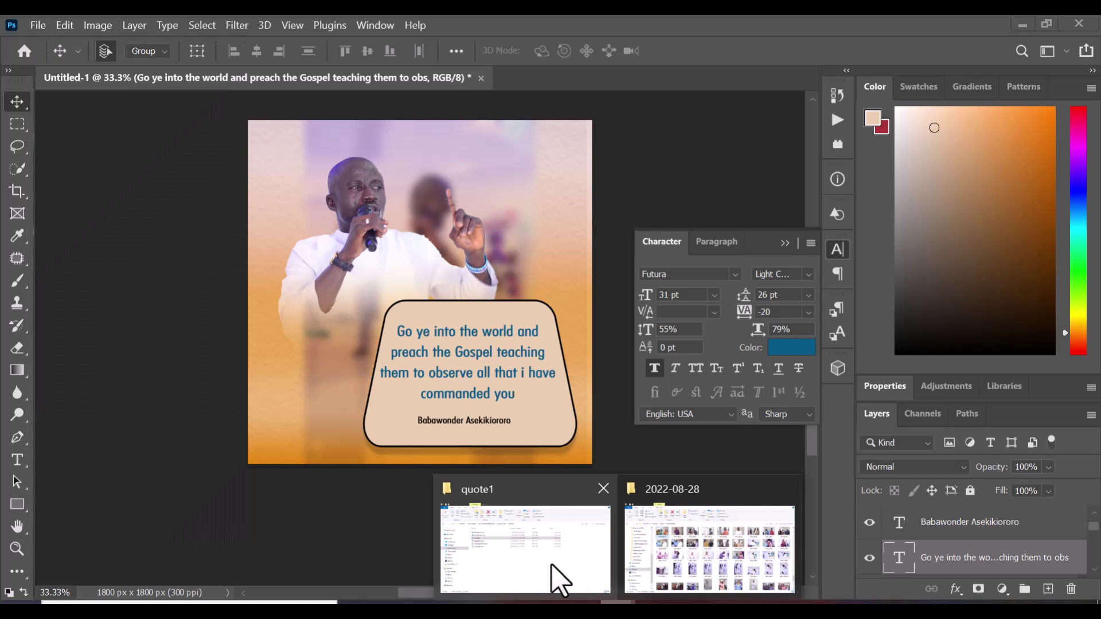
click(560, 580)
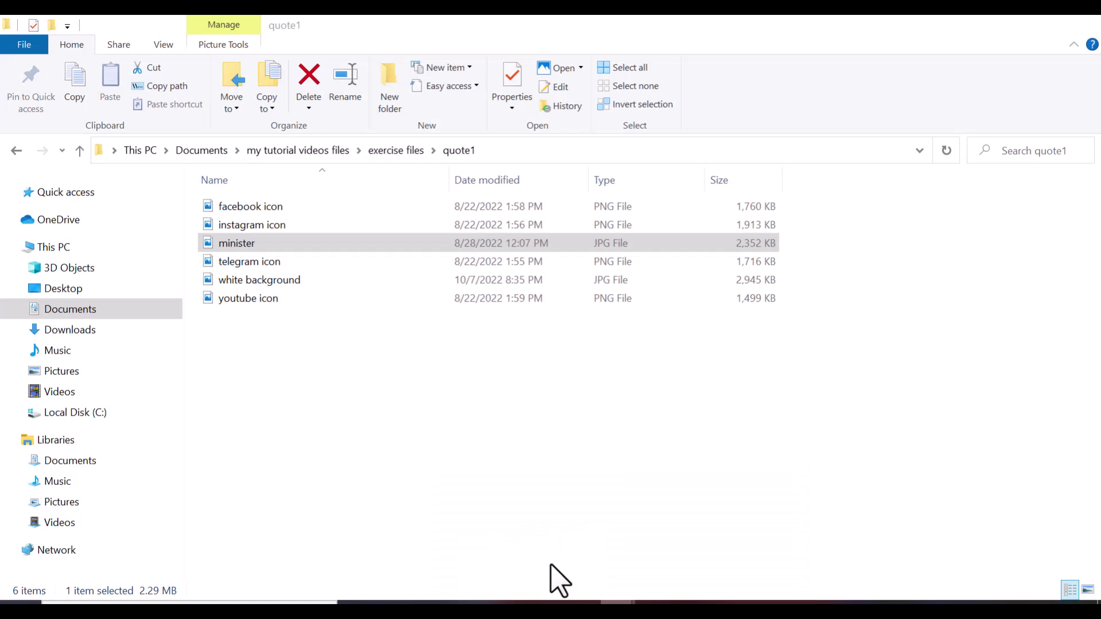
Select the facebook, instagram, telegram and youtube icon files and drag them into the document
click(263, 207)
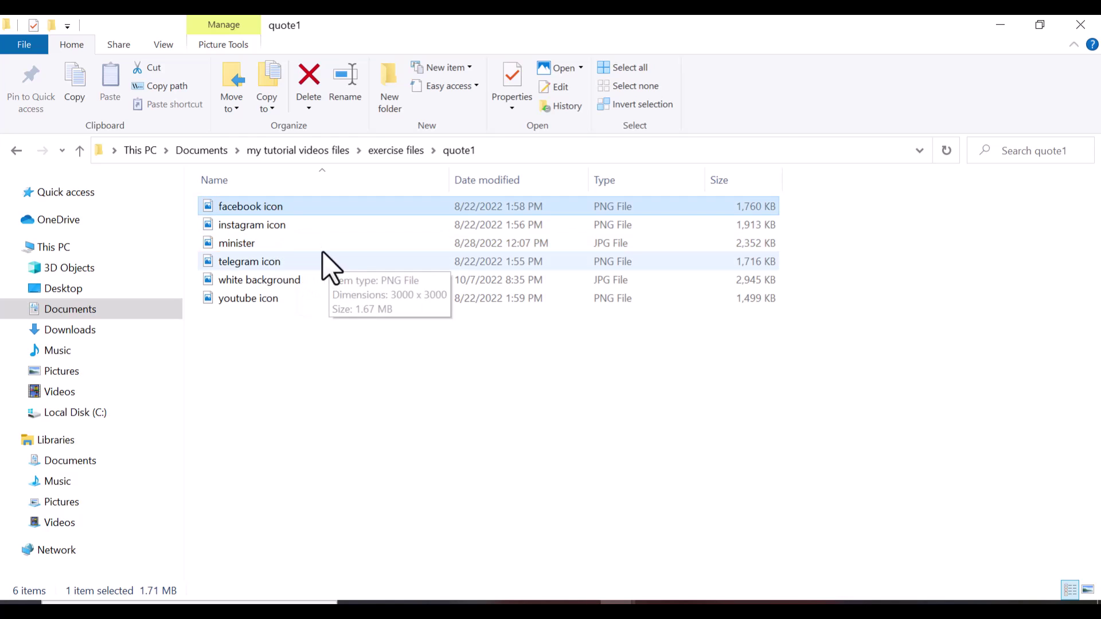
ctrl+click(277, 229)
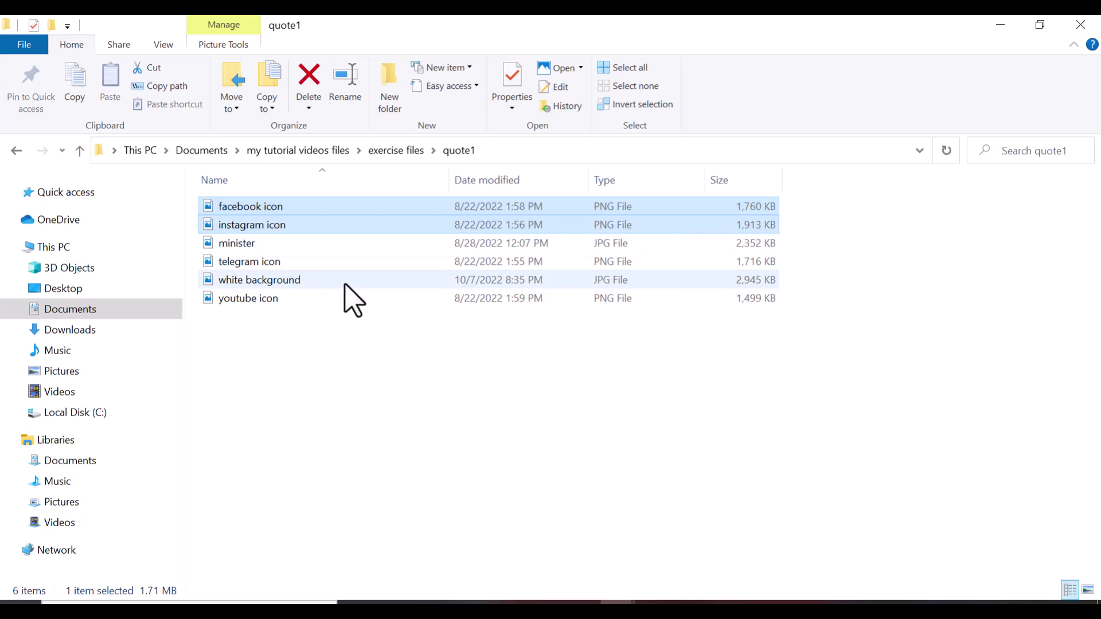
ctrl+click(278, 263)
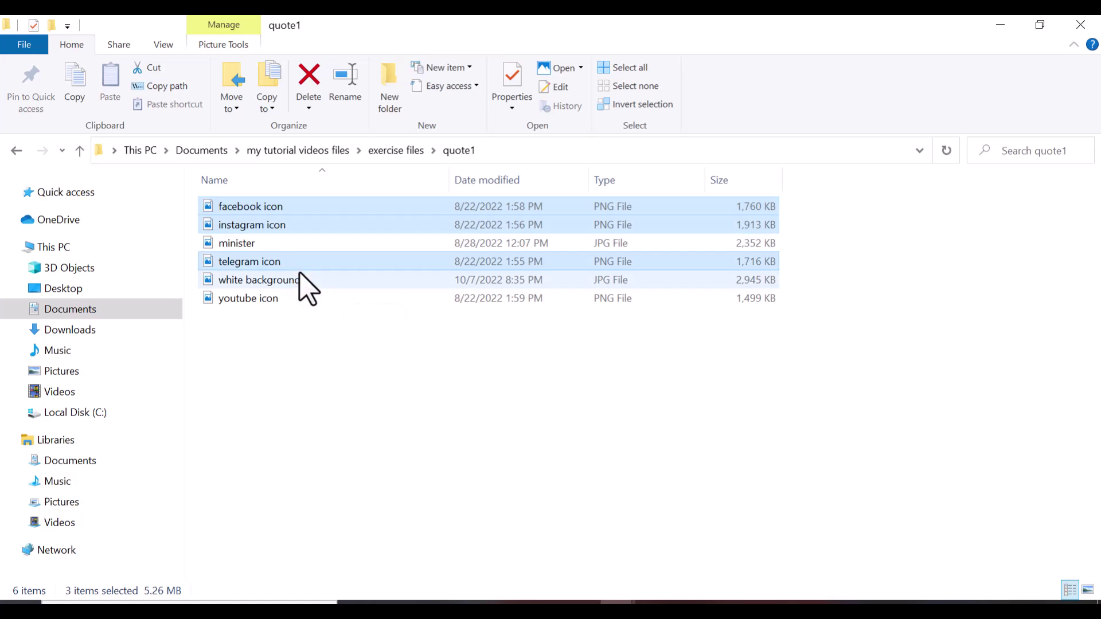
ctrl+click(277, 300)
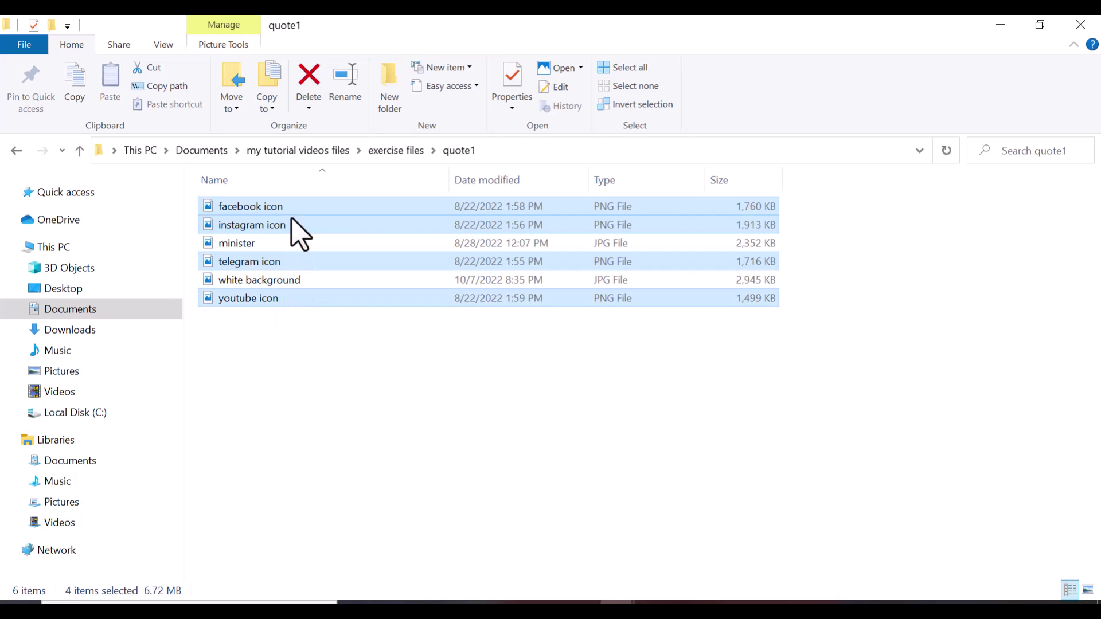
drag(292, 220, 388, 322)
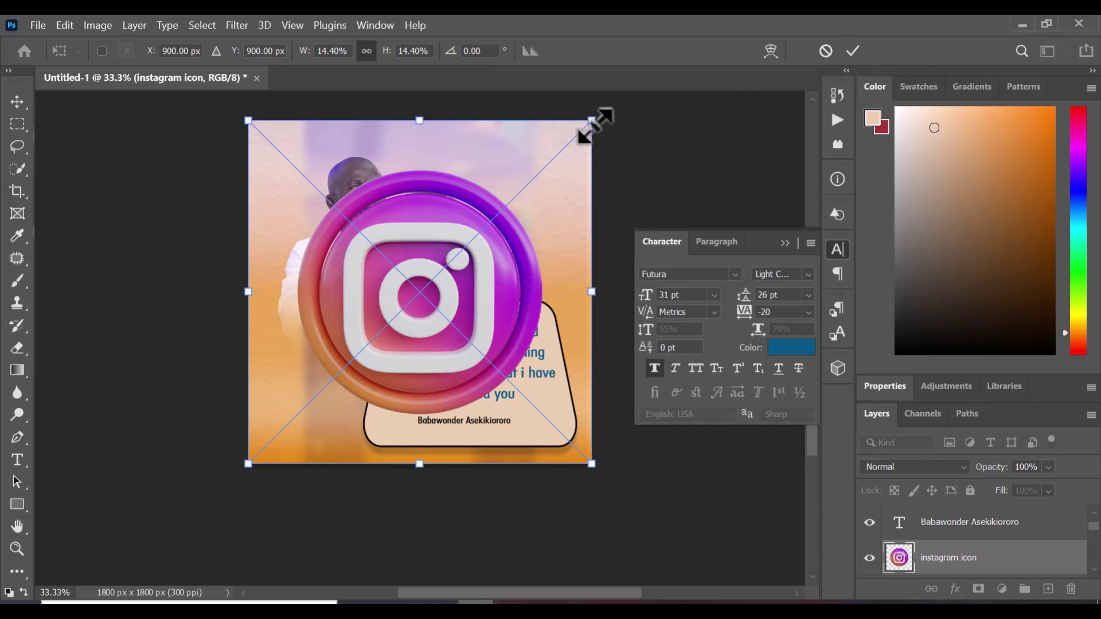
Shrink the placed instagram, telegram, youtube and facebook icons to about 4% in the bottom-left corner
drag(593, 119, 238, 416)
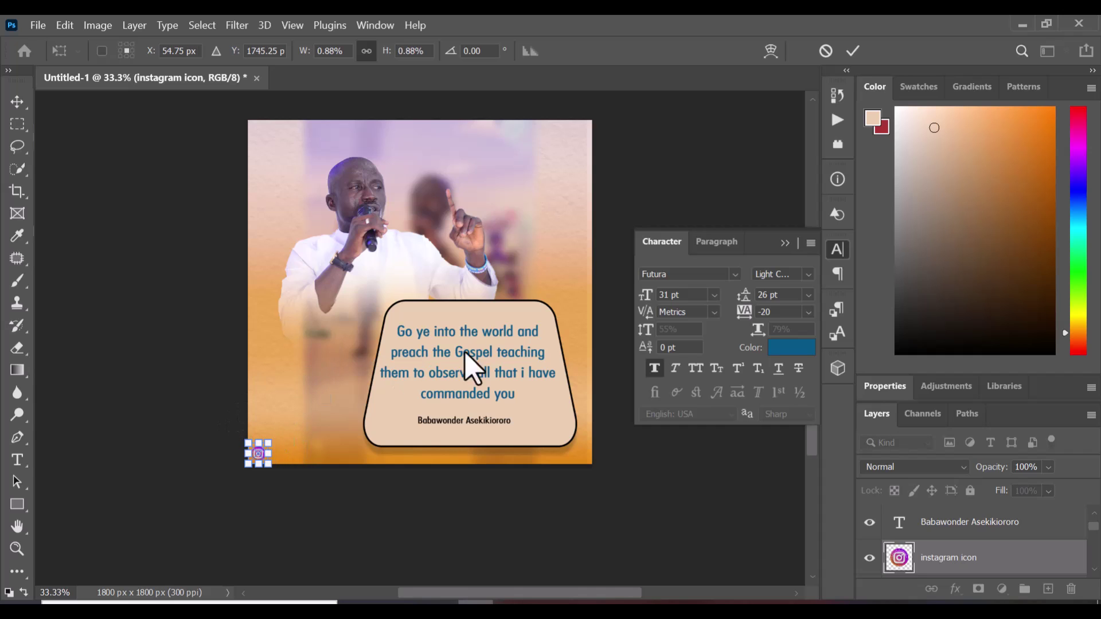
click(848, 52)
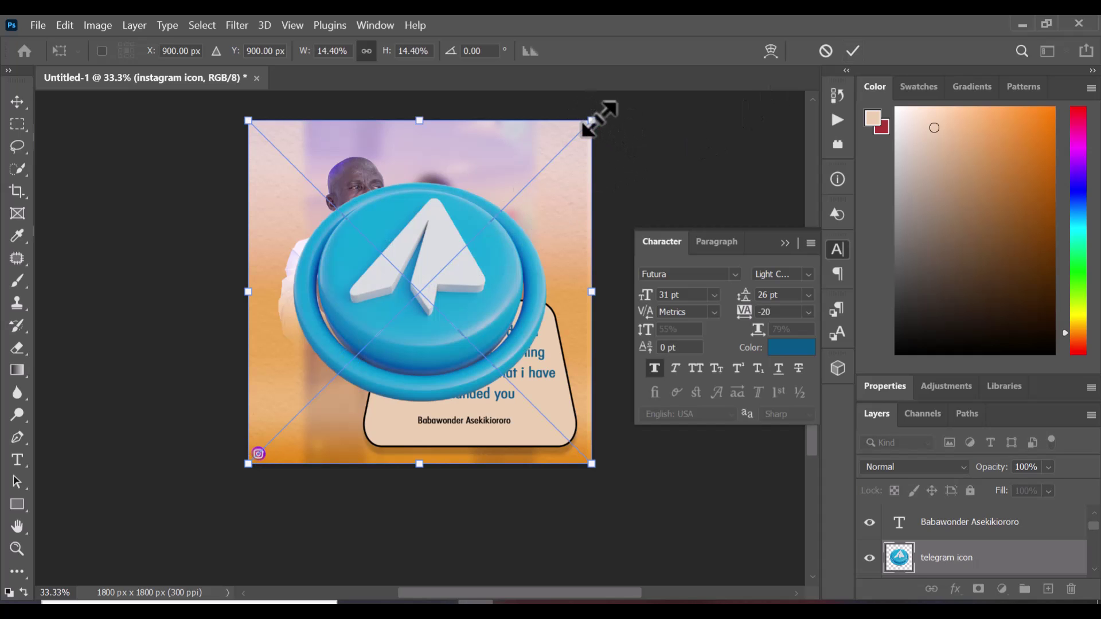
drag(598, 121, 220, 389)
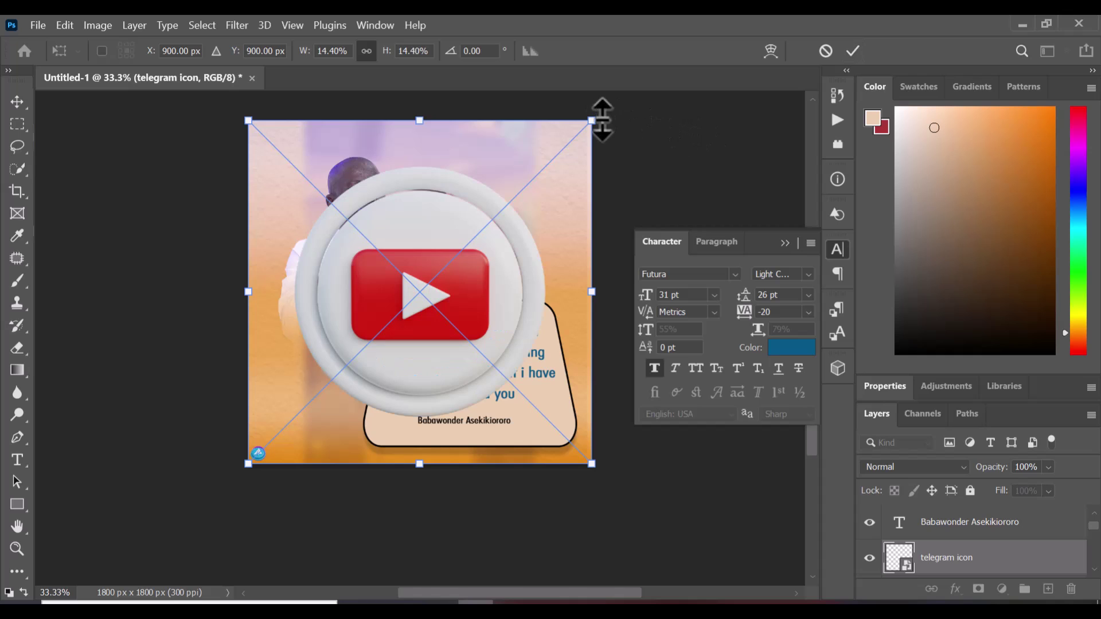
drag(578, 136, 220, 391)
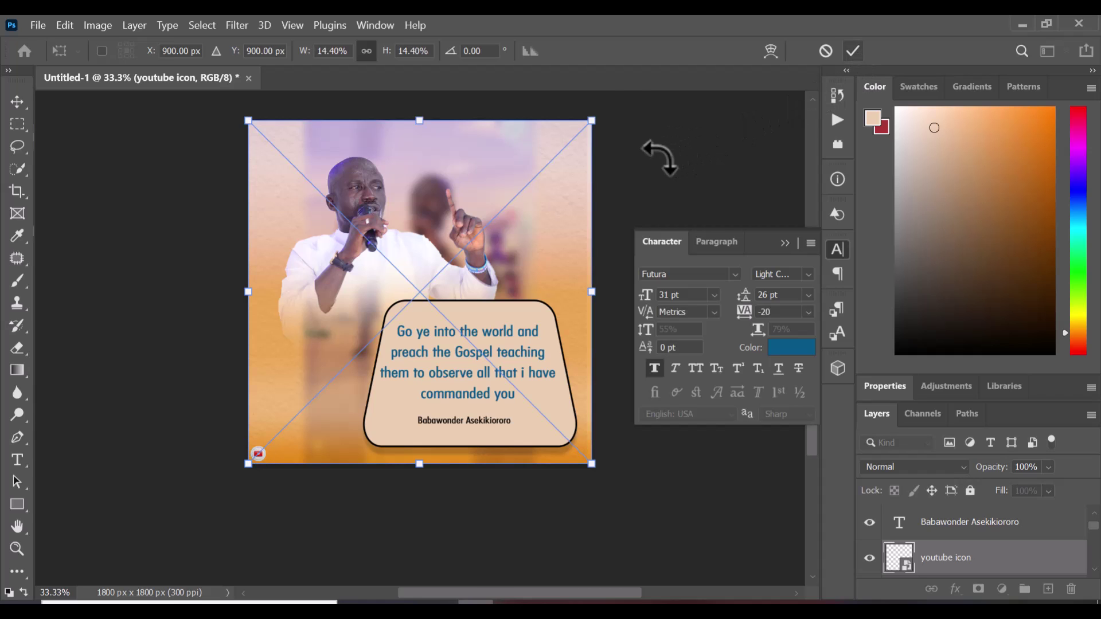
drag(599, 118, 243, 414)
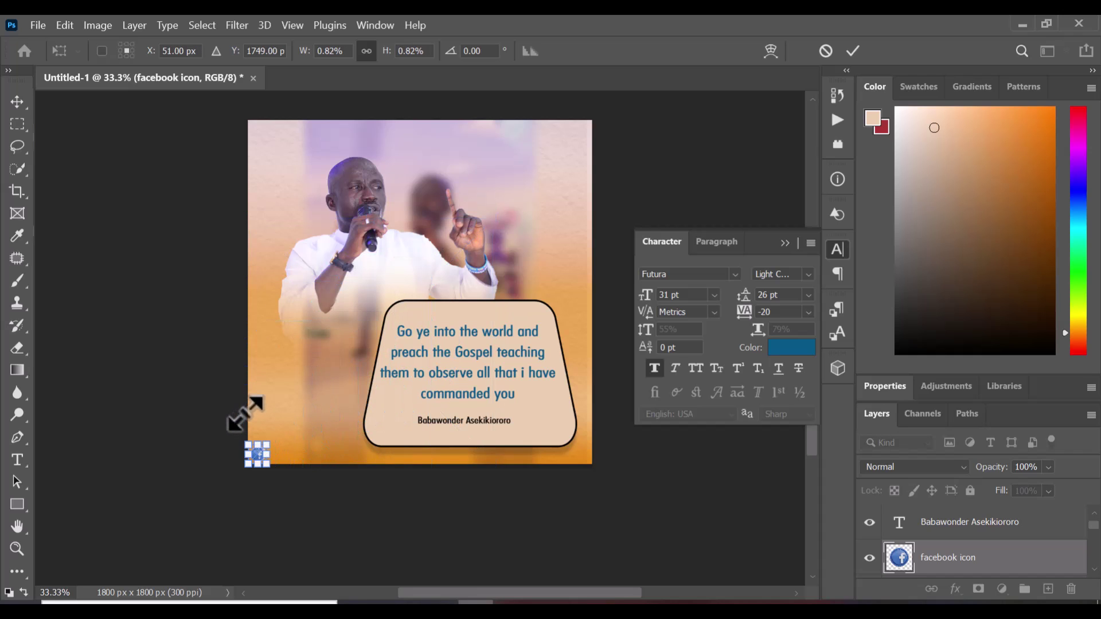
click(854, 51)
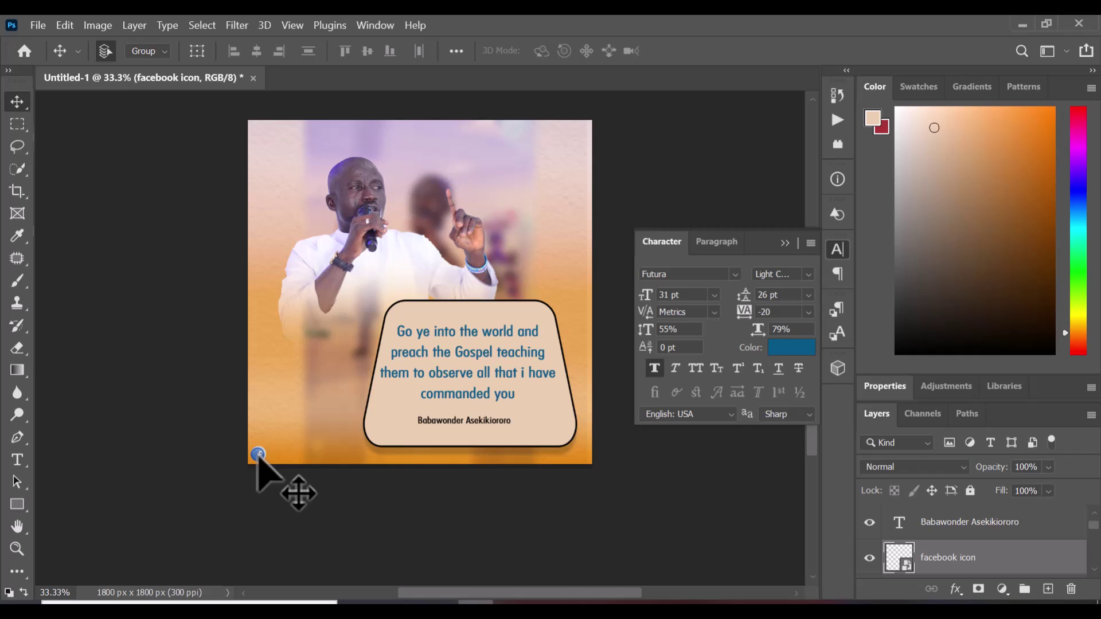
Move the facebook icon to bottom centre and nudge the Rectangle 1 speech box up slightly
right_click(258, 455)
click(281, 463)
drag(256, 459, 450, 461)
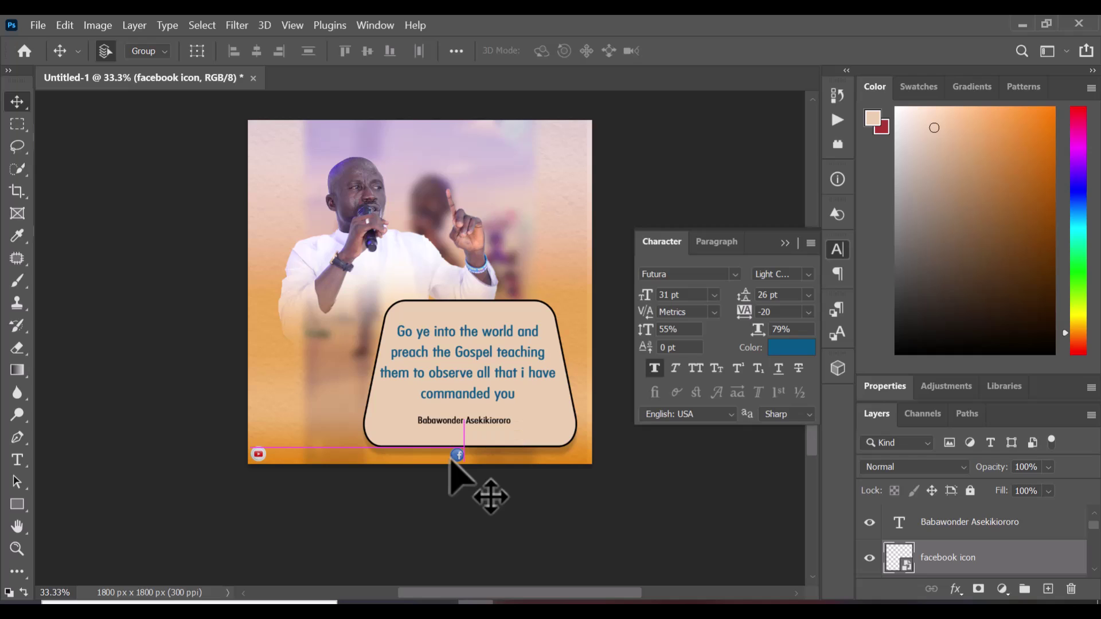
right_click(537, 428)
click(577, 433)
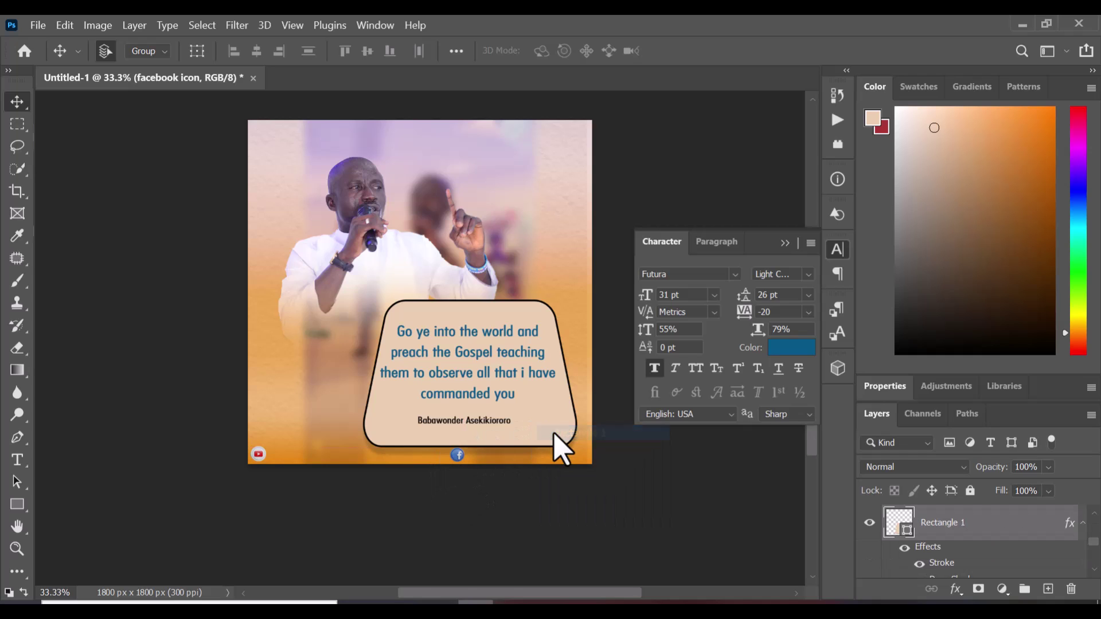
key(Up)
key(Up)
key(Up)
key(Up)
key(Up)
key(Up)
key(Up)
key(Up)
key(Up)
key(Up)
key(Up)
key(Up)
key(Up)
key(Up)
key(Up)
key(Up)
key(Up)
key(Up)
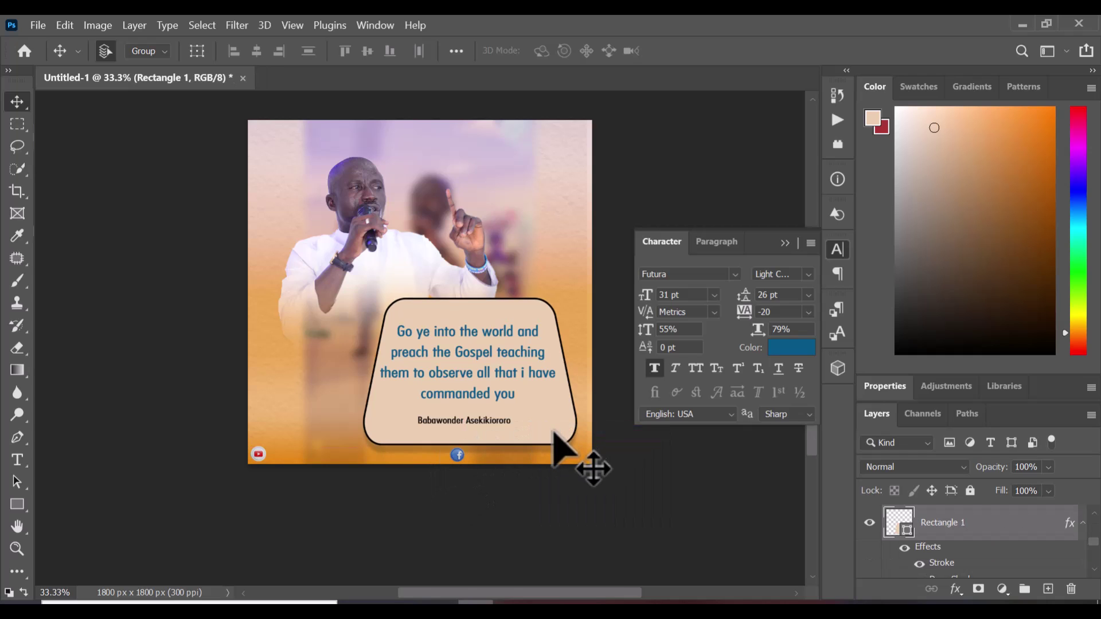
key(Up)
key(Up)
key(Up)
key(Up)
key(Up)
key(Up)
key(Up)
key(Up)
key(Up)
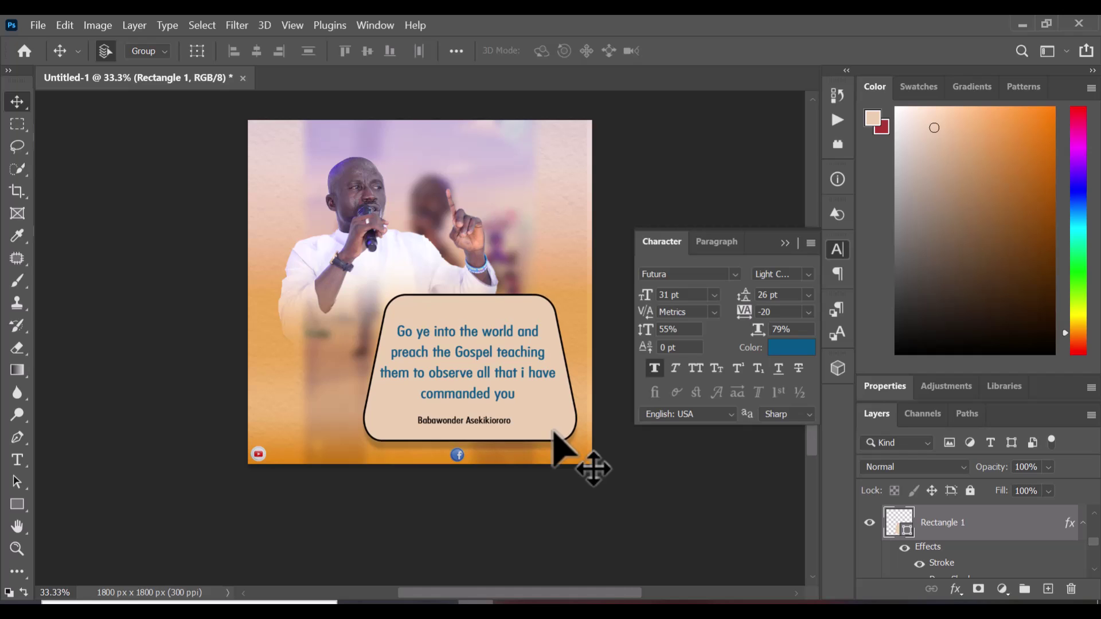
Move the YouTube icon to bottom centre and the Facebook icon back left
right_click(259, 454)
click(288, 477)
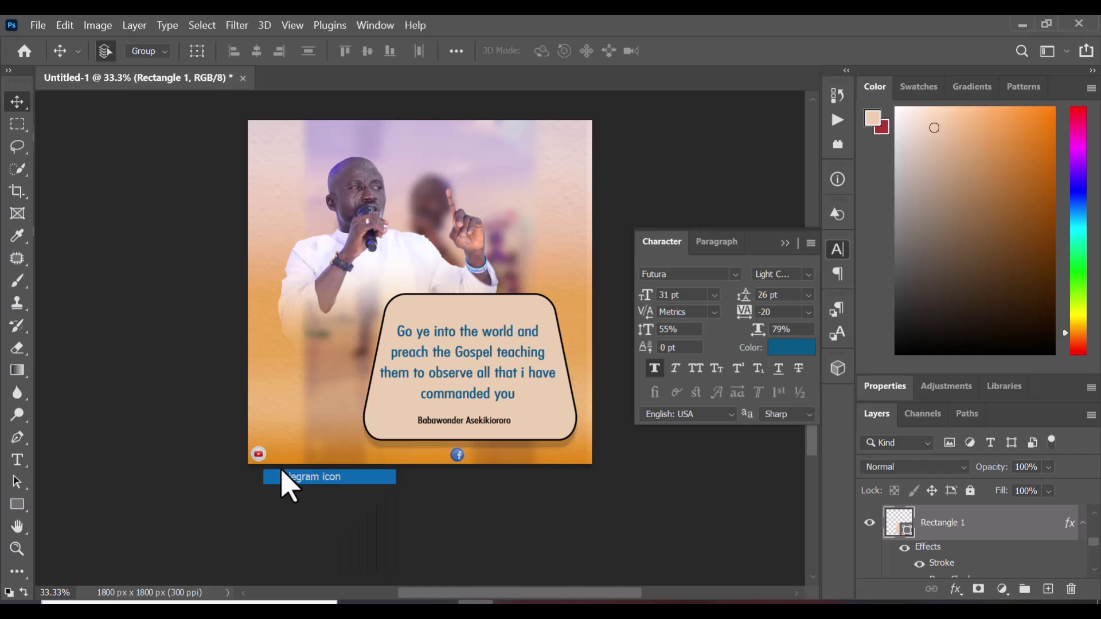
drag(253, 450, 402, 458)
click(505, 468)
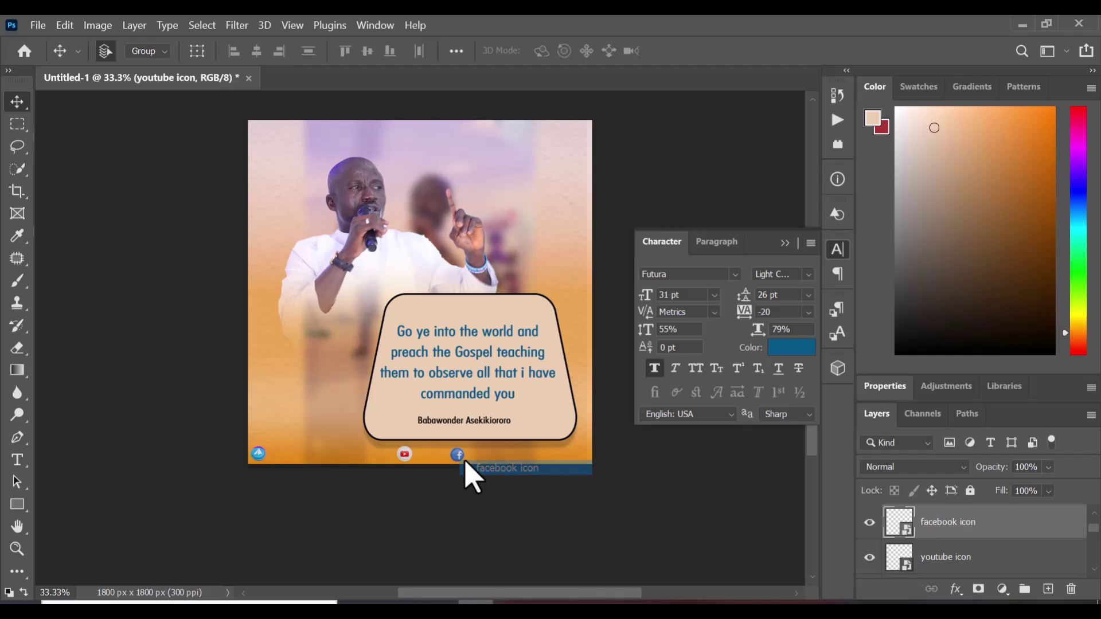
drag(411, 456, 285, 463)
Nudge Telegram right beside Instagram and Facebook left next to Telegram
right_click(259, 453)
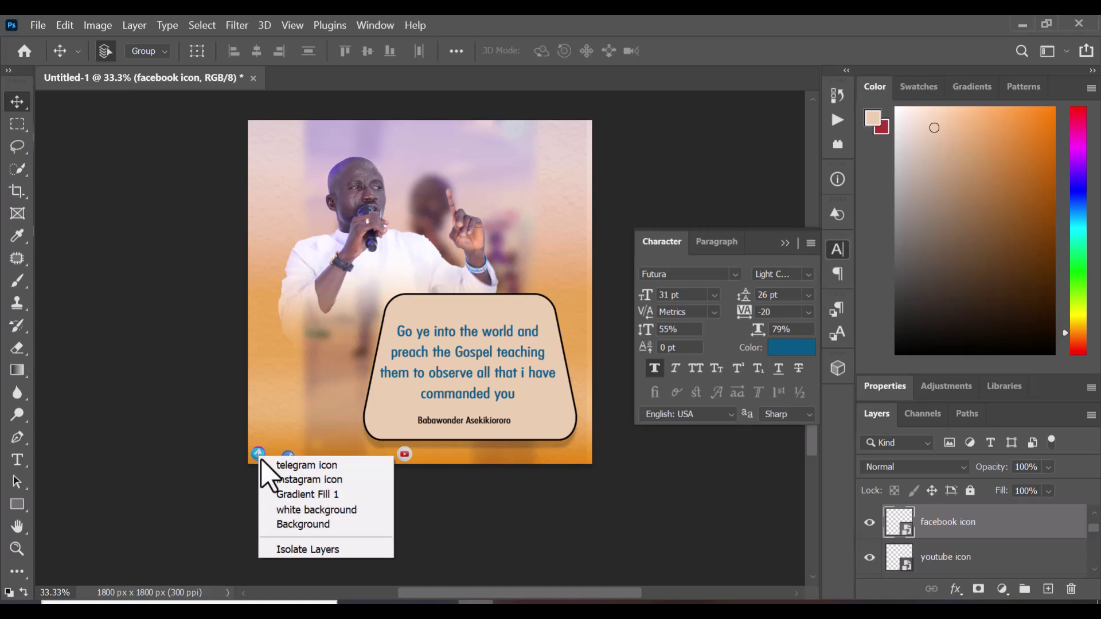
click(276, 465)
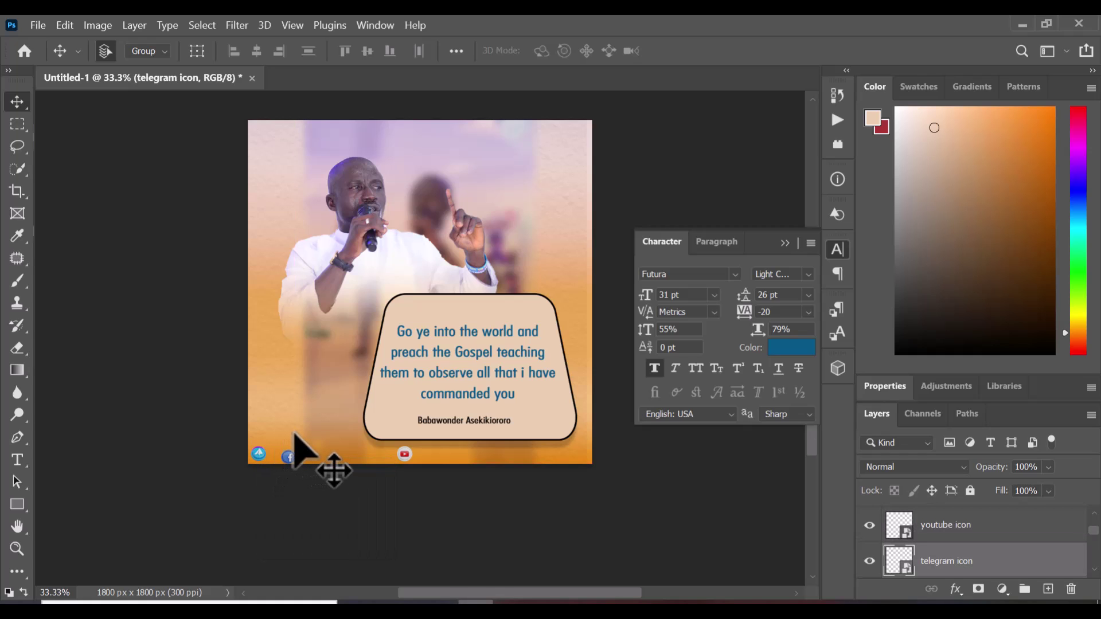
key(shift+Right)
key(shift+Right)
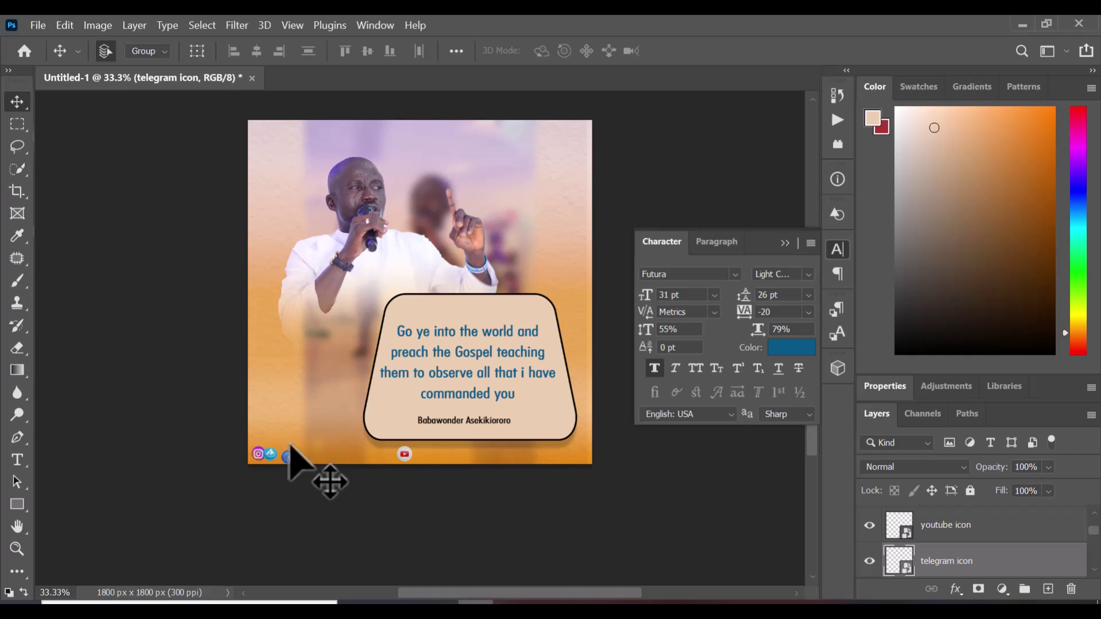
right_click(291, 462)
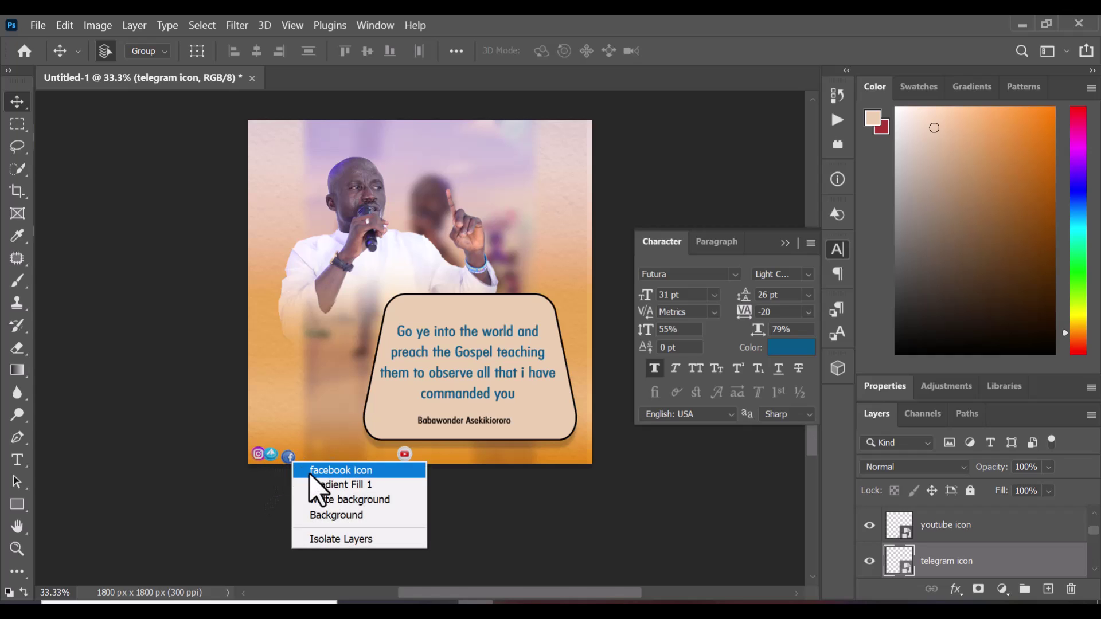
click(314, 470)
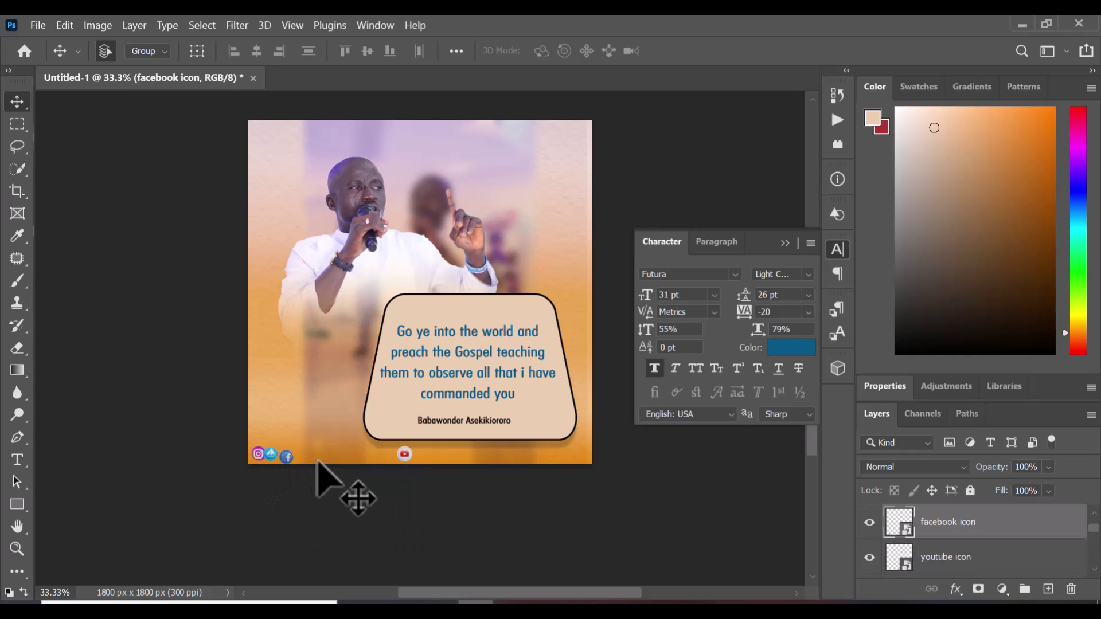
key(shift+Left)
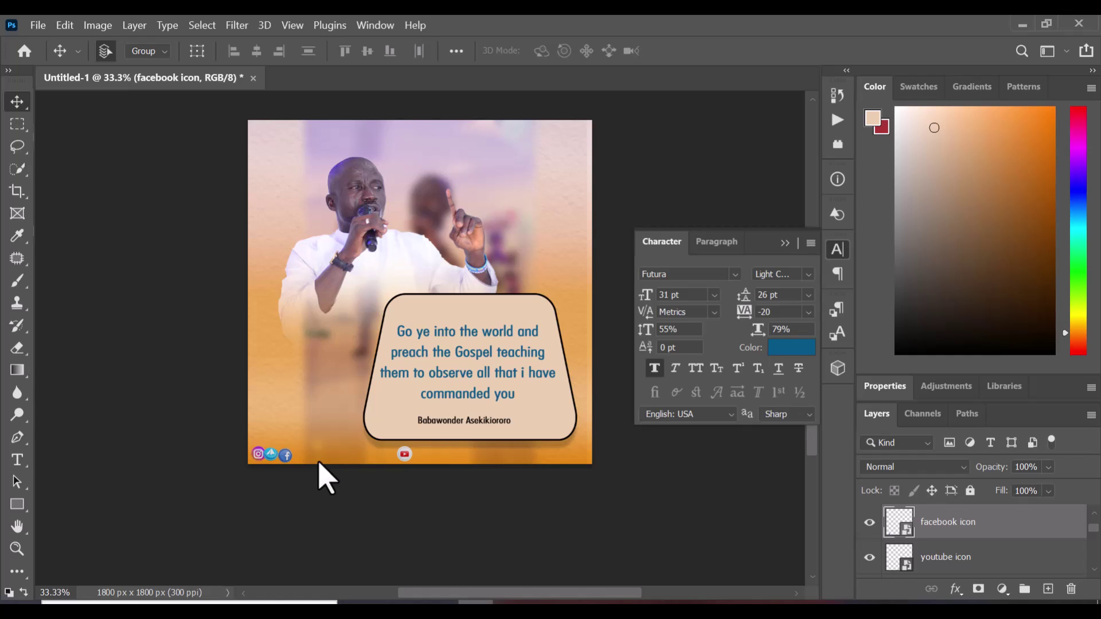
right_click(17, 462)
click(144, 474)
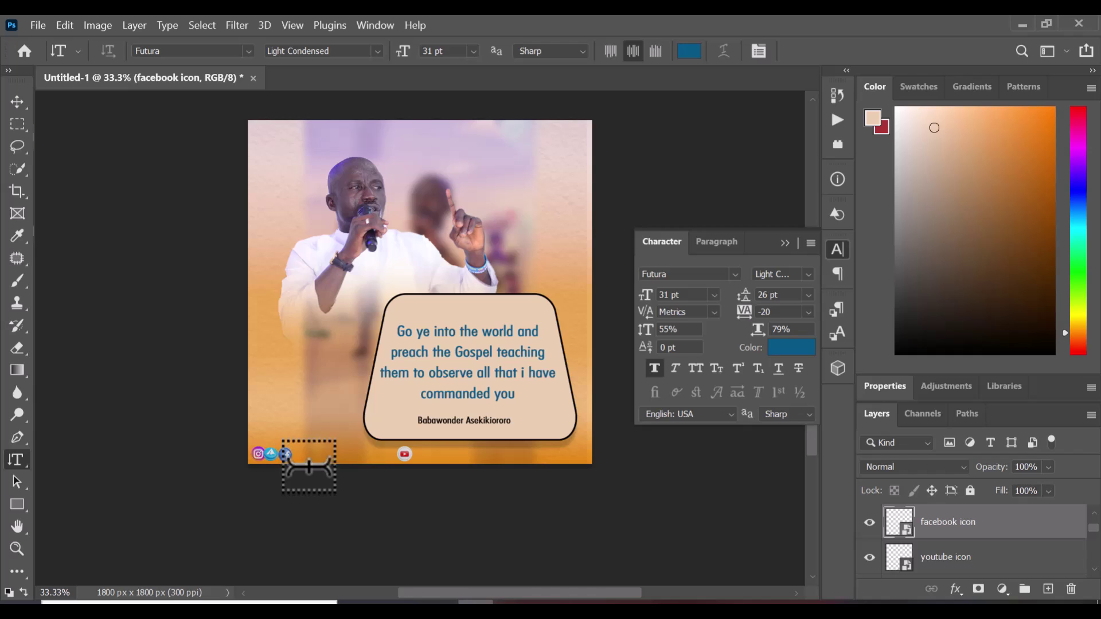
right_click(23, 463)
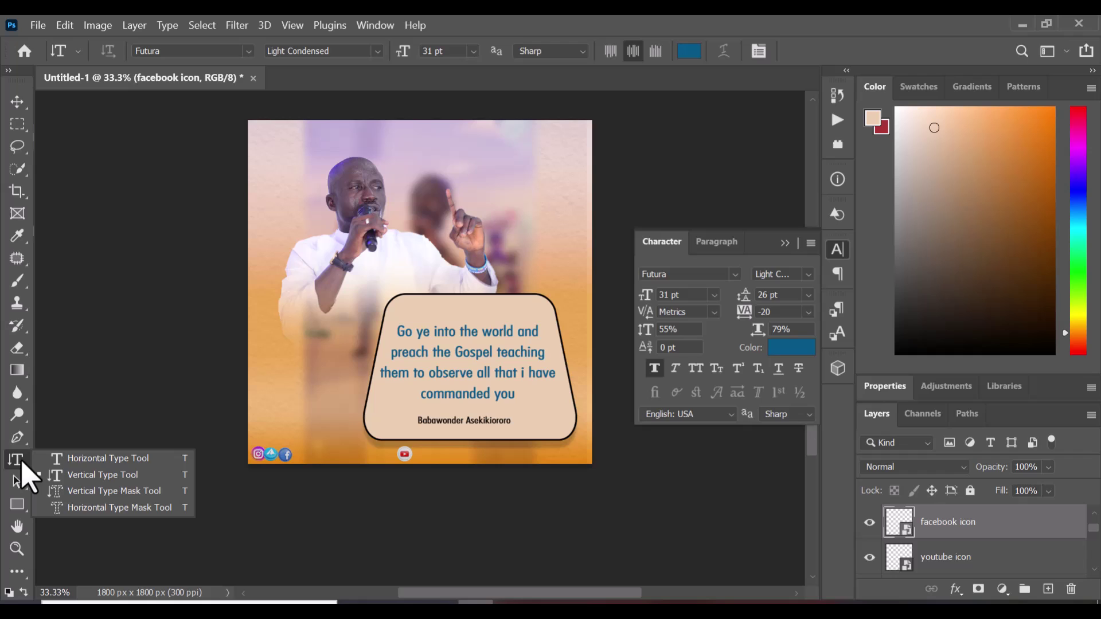
click(78, 460)
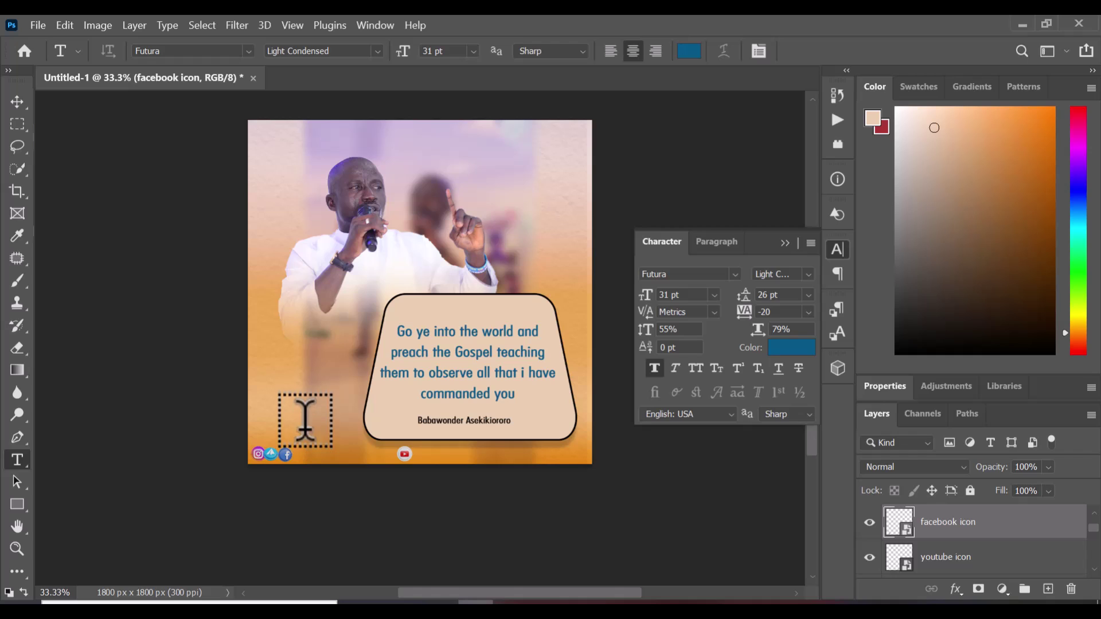
click(381, 424)
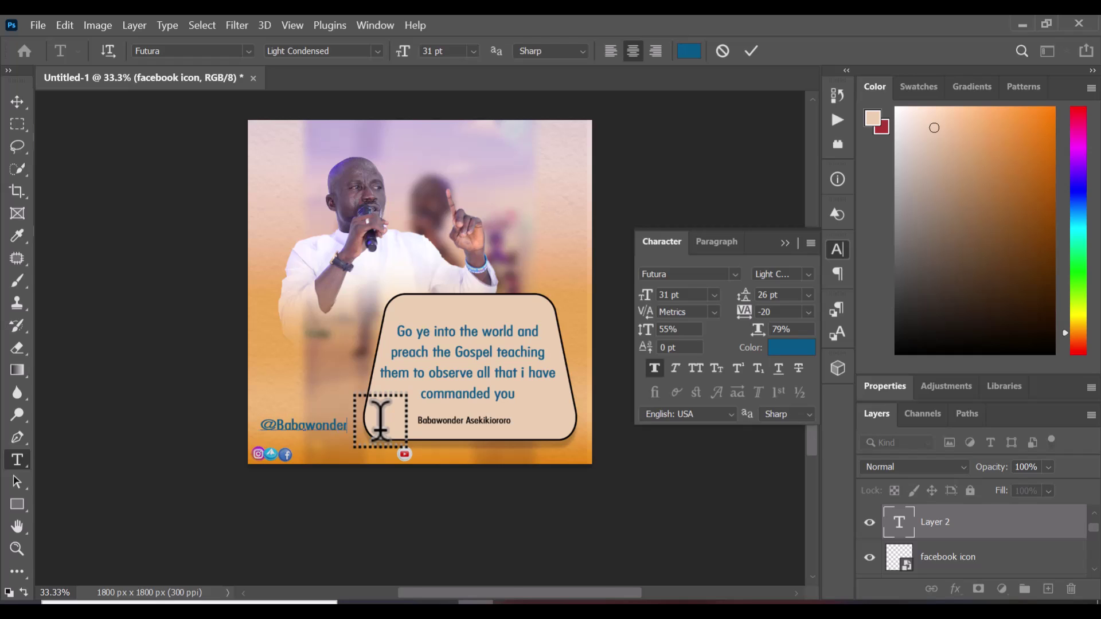
text(ek)
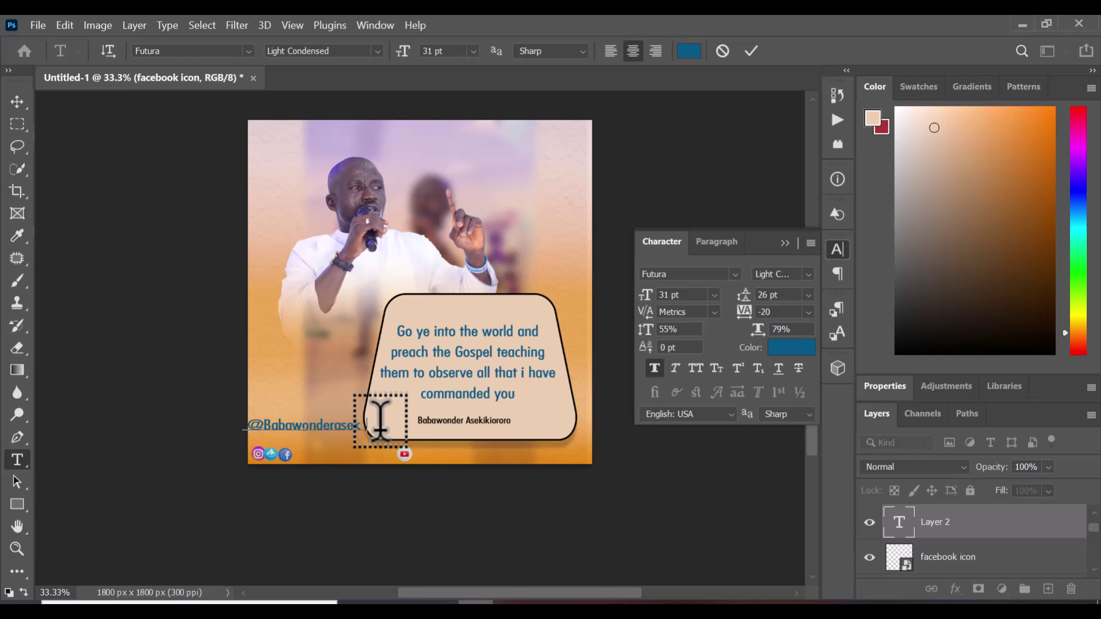
text(ikioro)
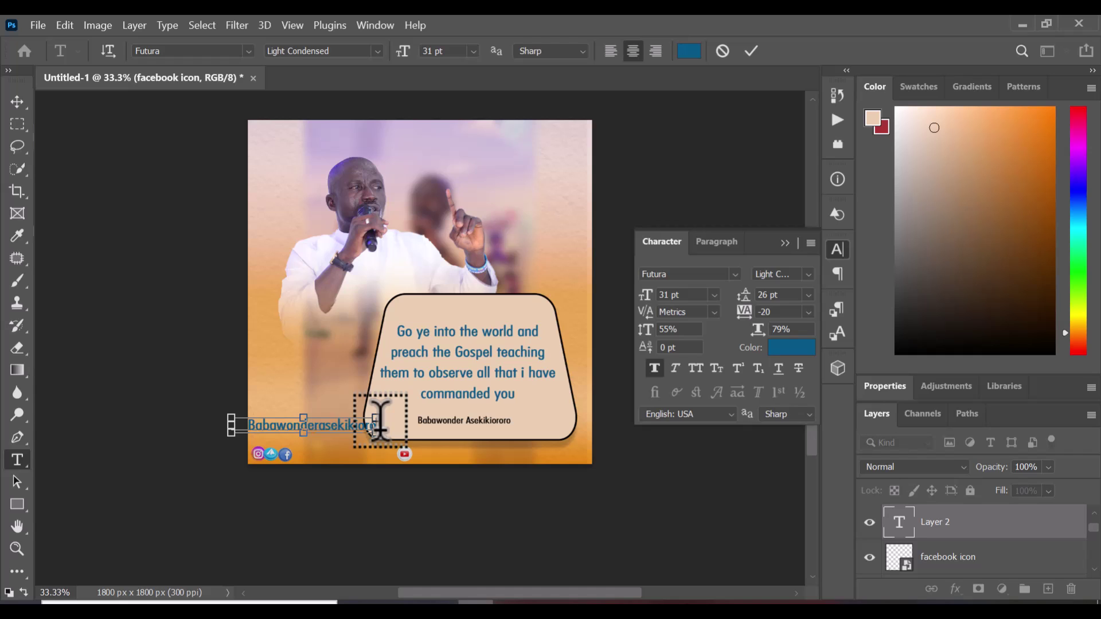
Set the handle text size to 20 pt and commit it
key(ctrl+a)
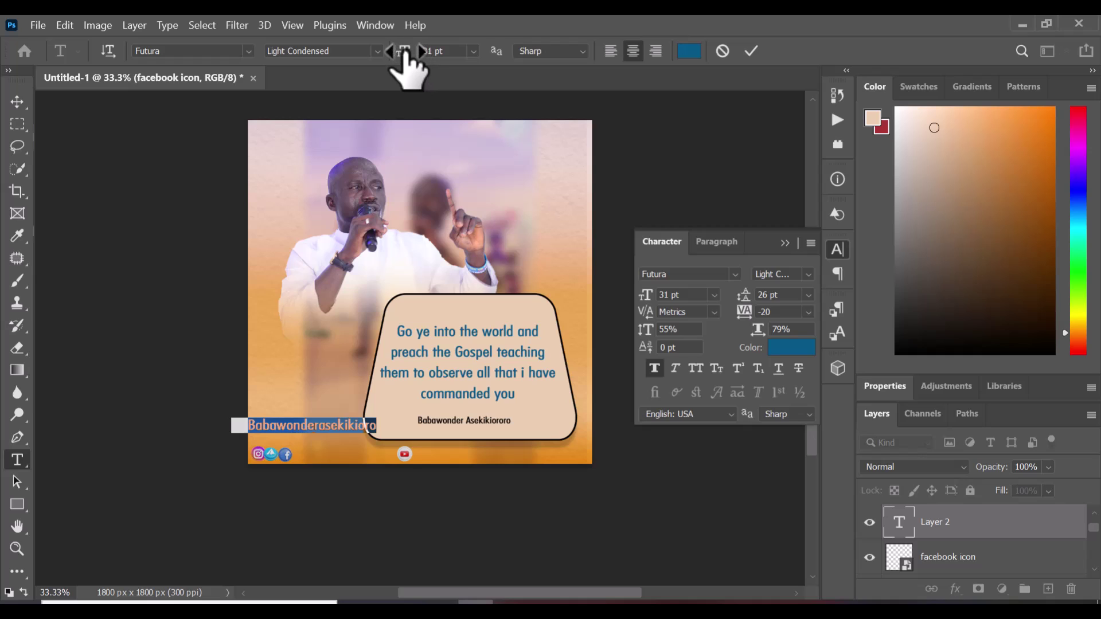
drag(406, 68, 400, 68)
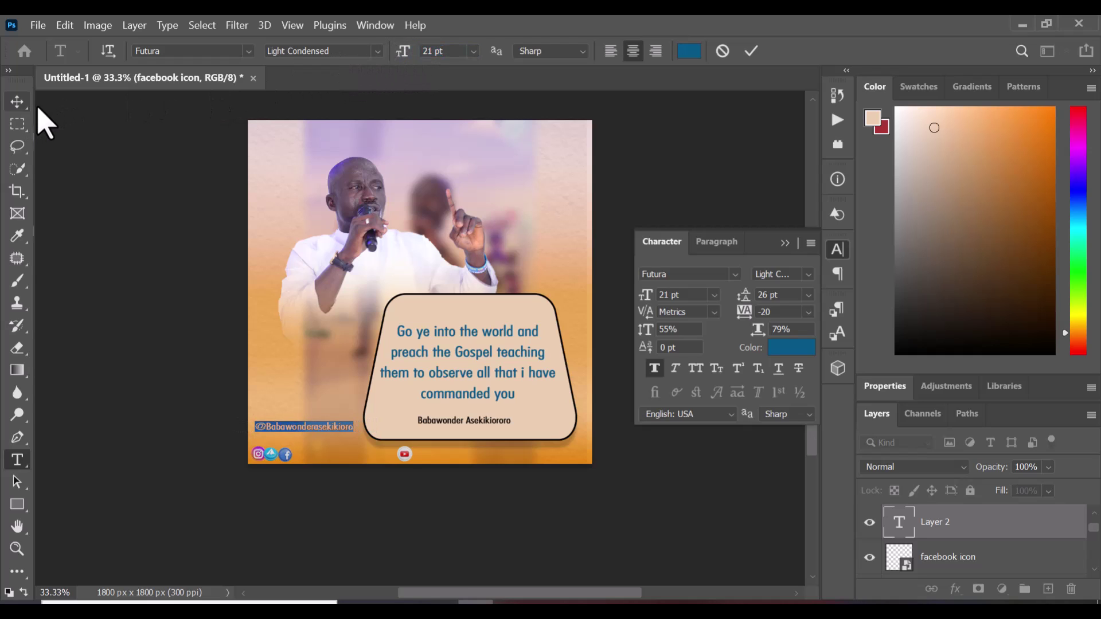
click(452, 54)
double_click(413, 50)
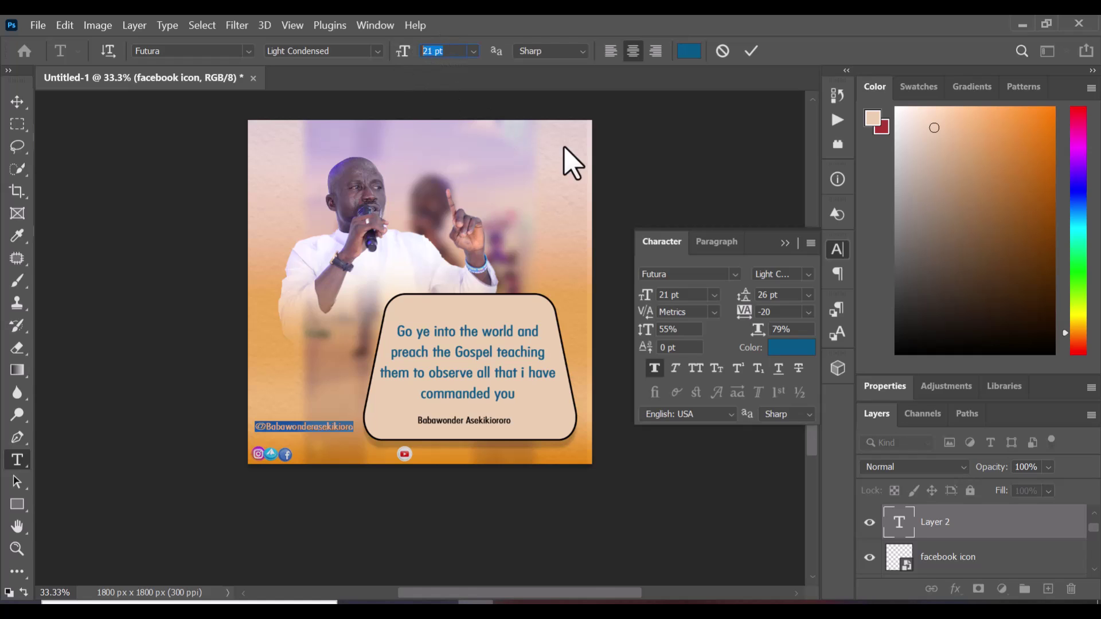
text(20)
click(751, 55)
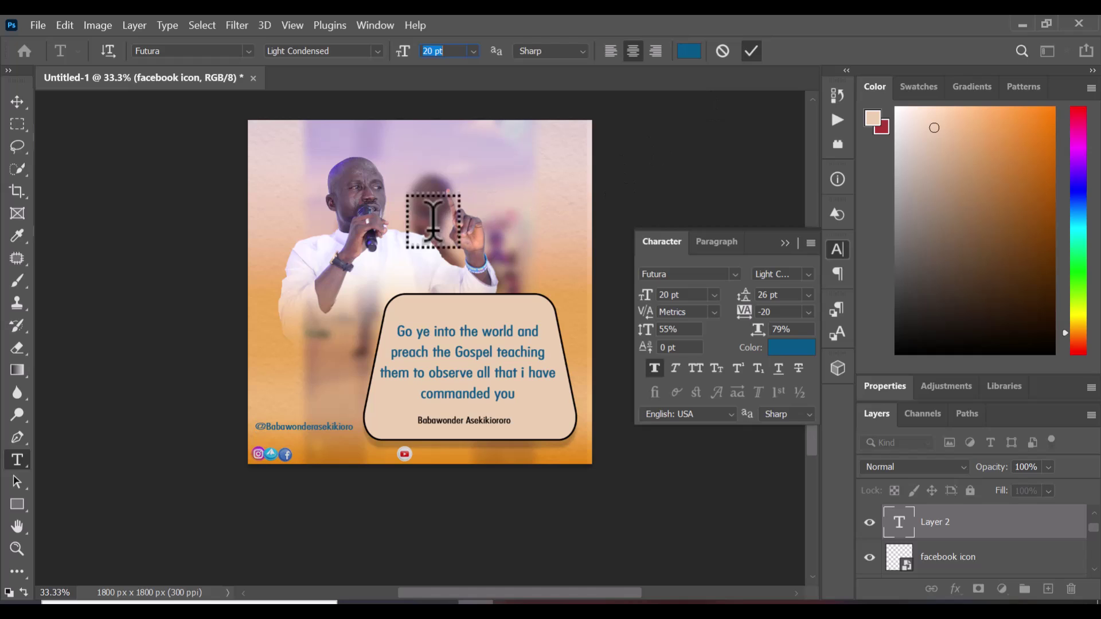
Move the handle text down into the bottom row beside the icons
click(17, 102)
drag(315, 431, 350, 458)
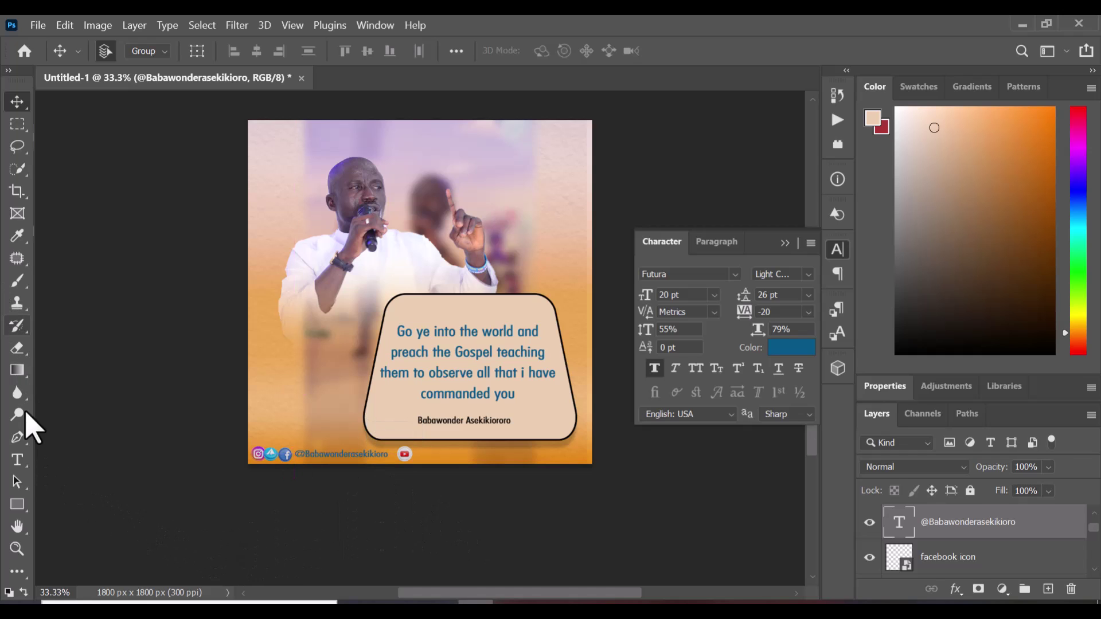
click(18, 459)
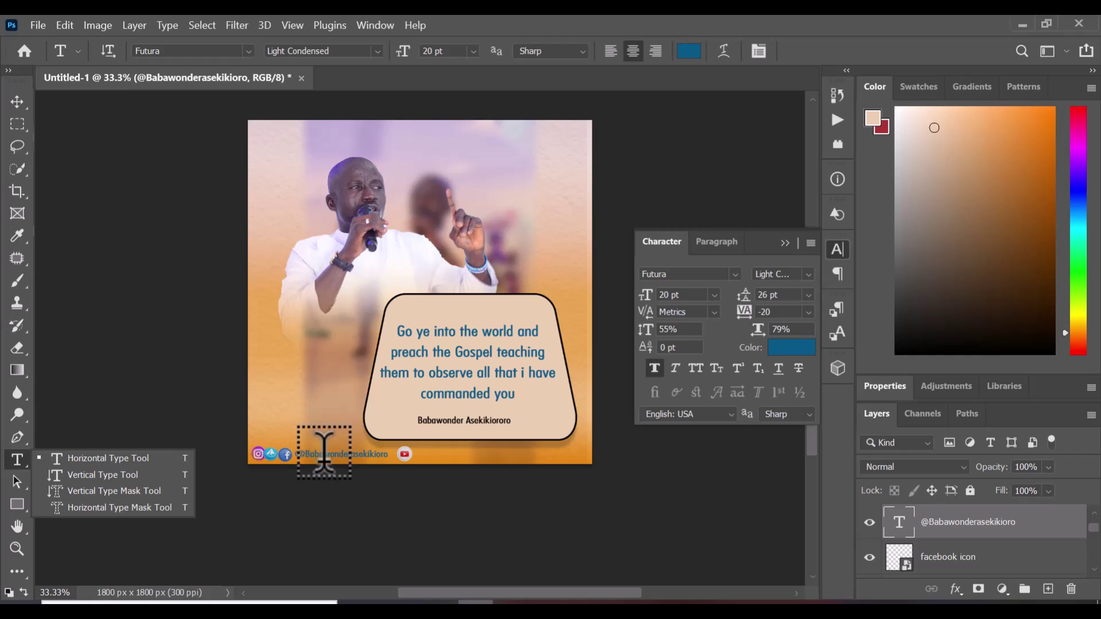
click(375, 456)
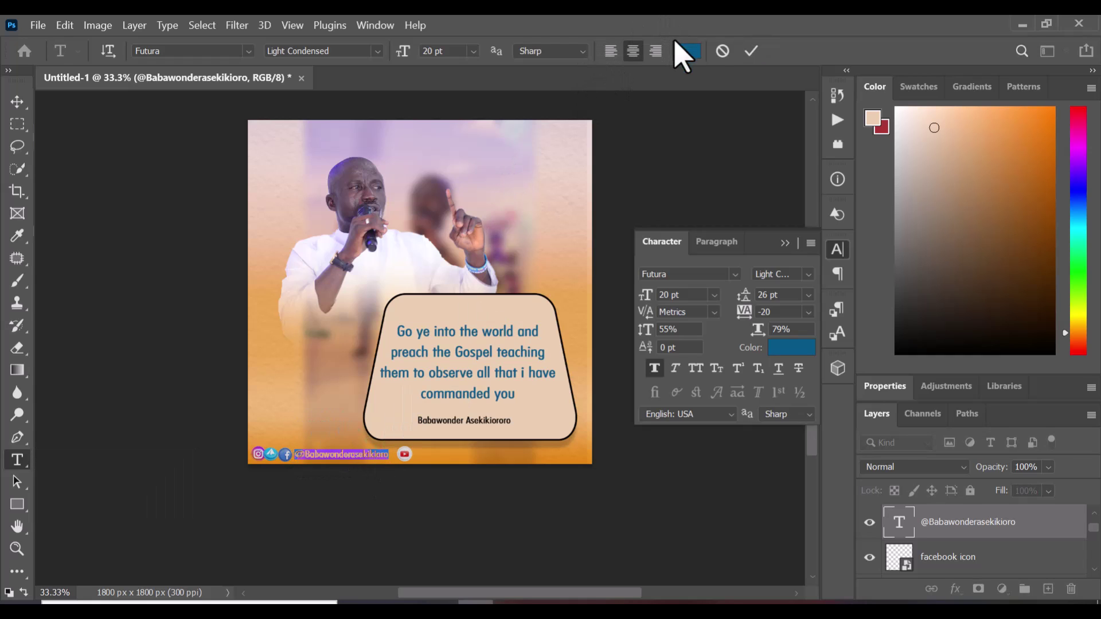
Set the handle text colour to black #000000
click(688, 51)
click(574, 143)
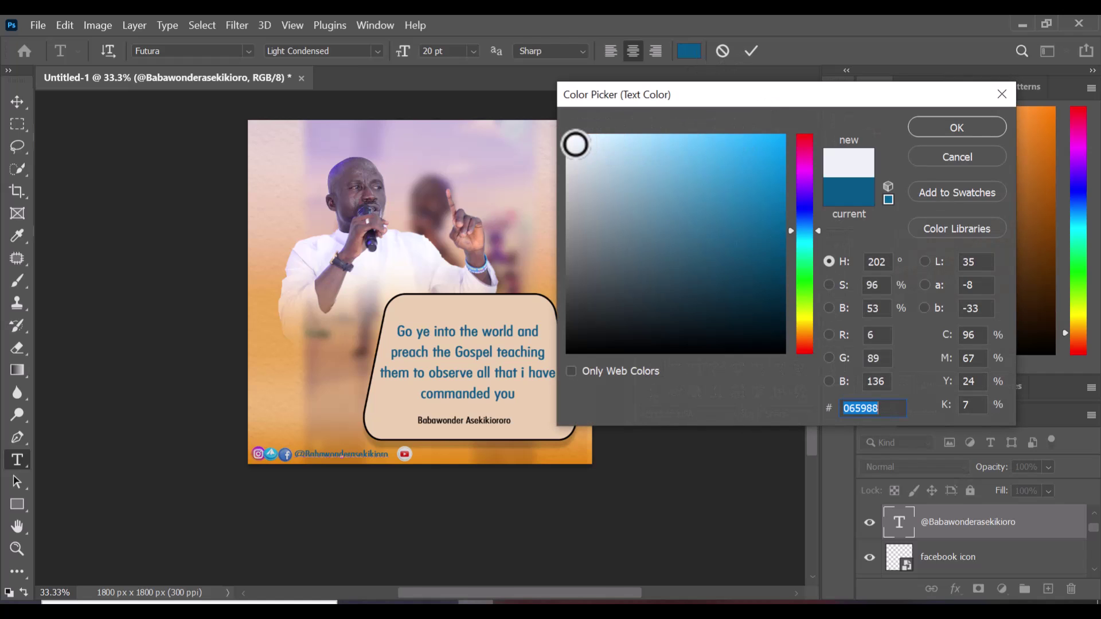
drag(555, 118, 555, 119)
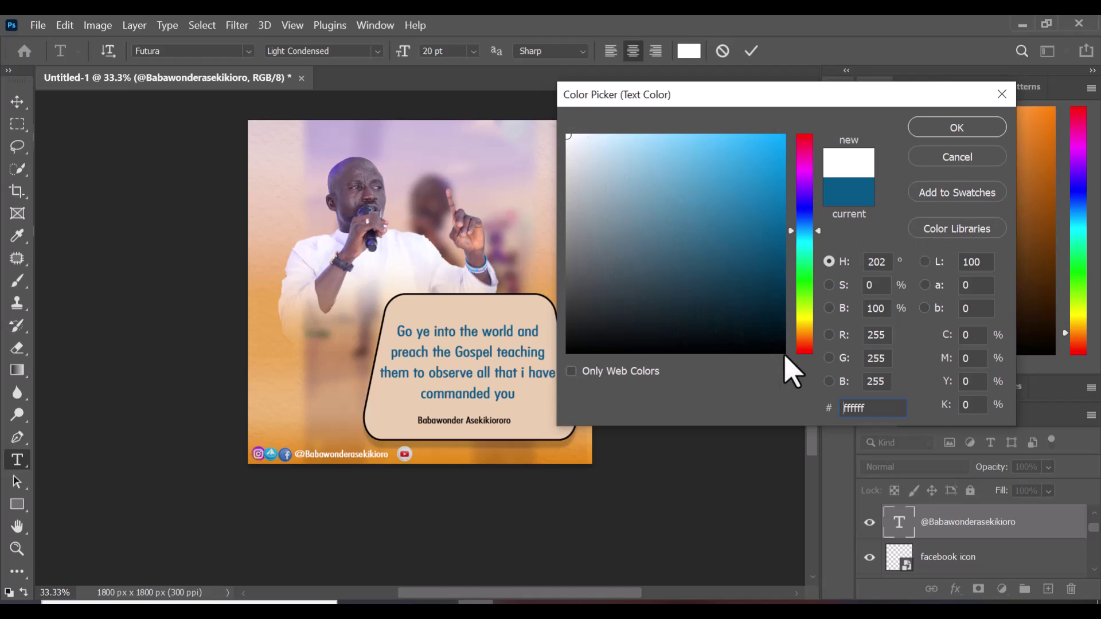
drag(776, 345, 803, 372)
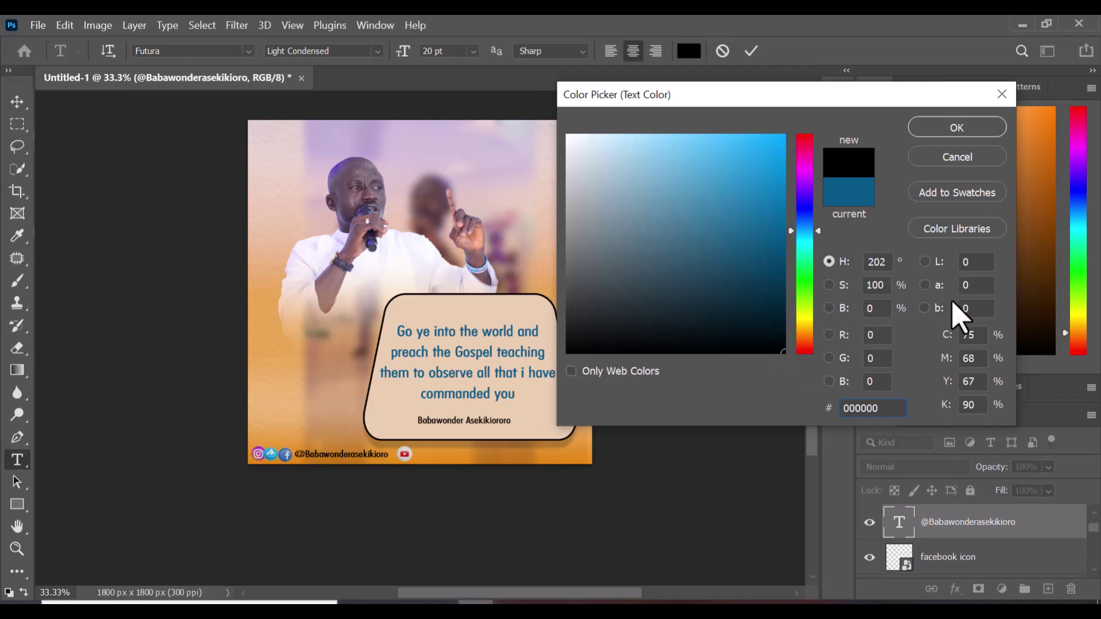
click(973, 132)
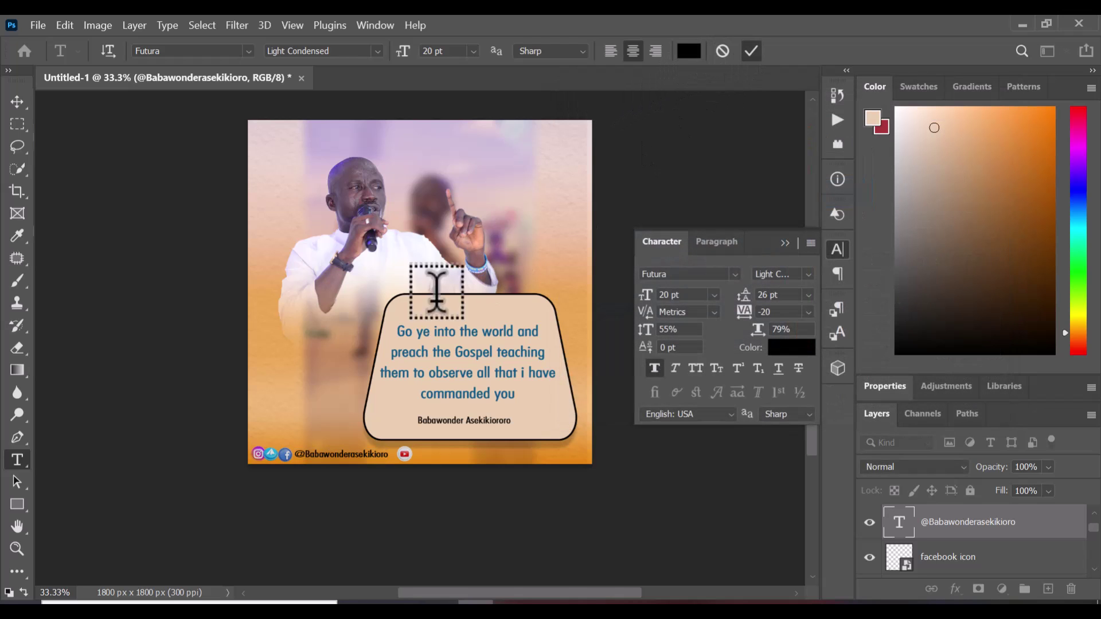
click(18, 459)
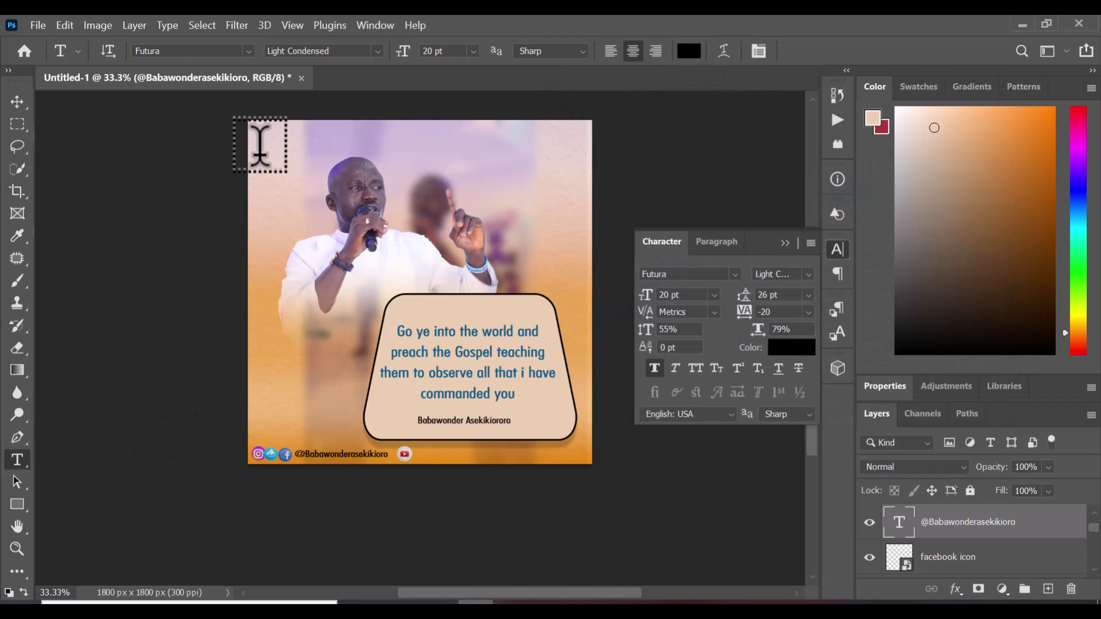
click(278, 151)
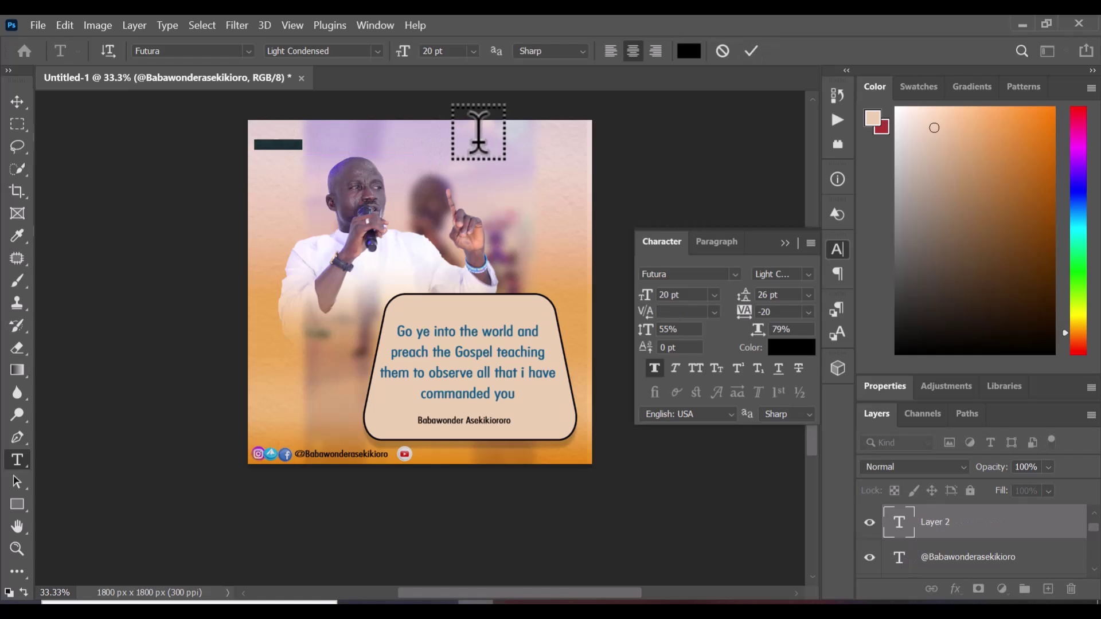
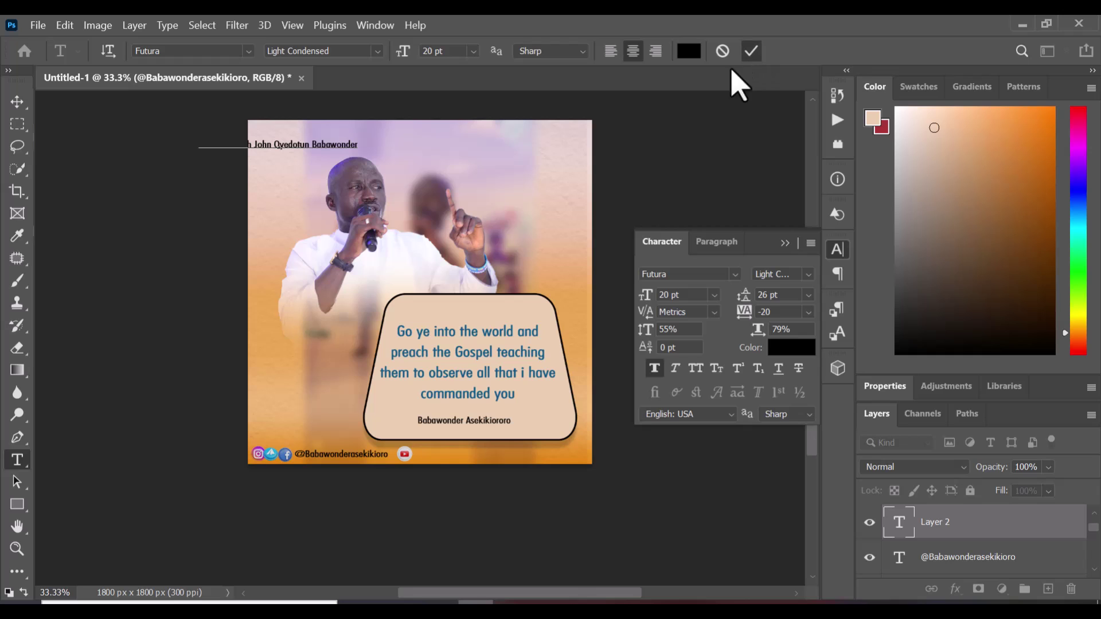
Commit the full-name text and move it into the footer beside the YouTube icon
click(752, 50)
click(17, 101)
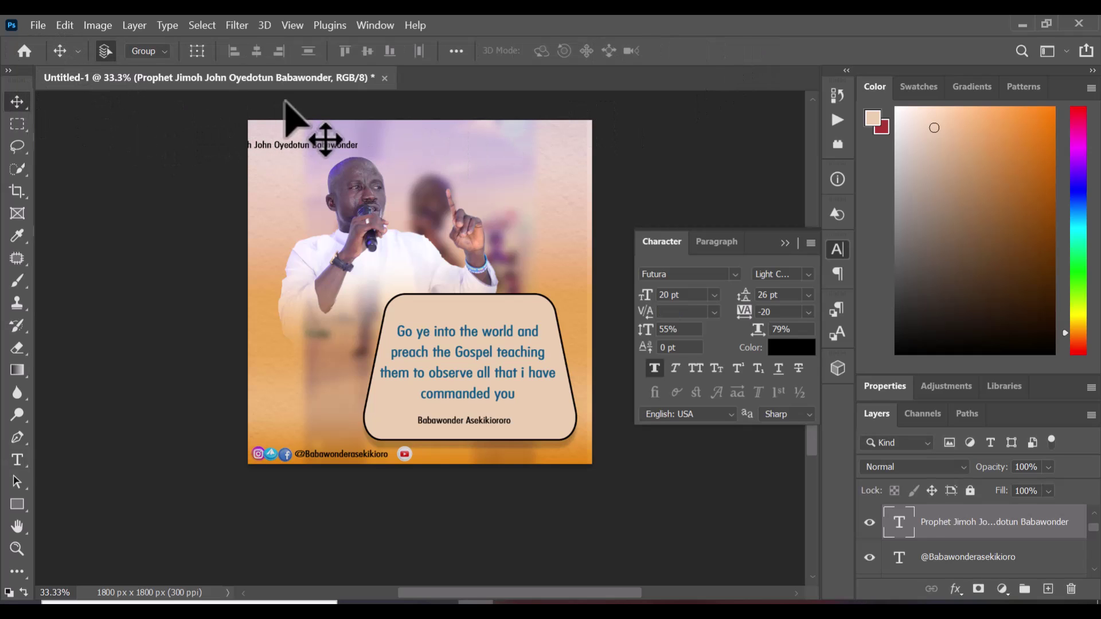
drag(298, 154, 524, 459)
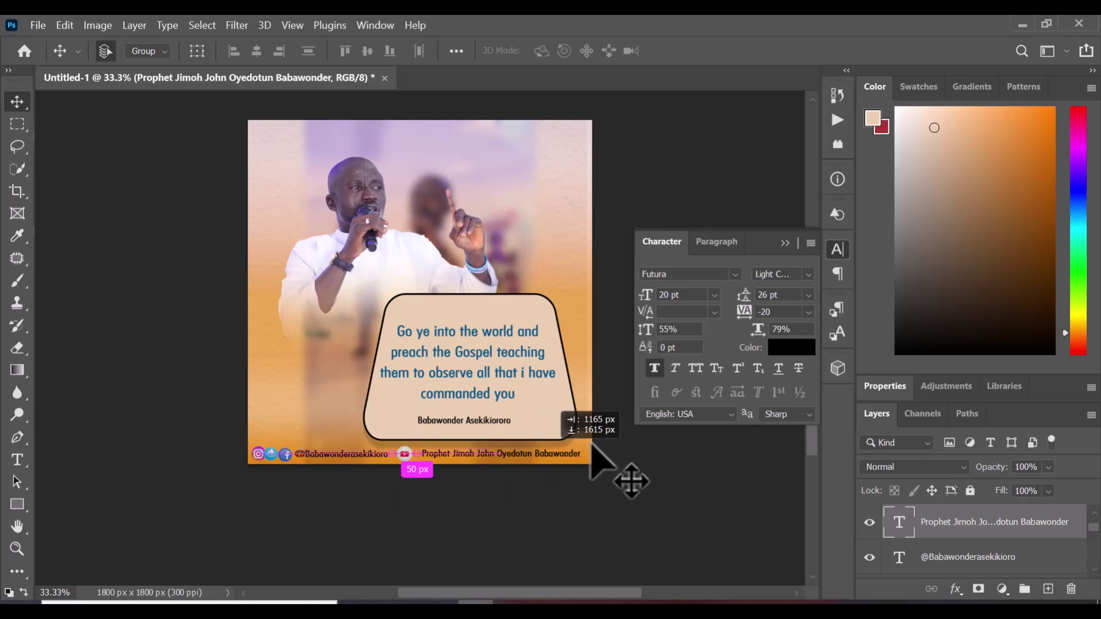
Select the YouTube icon, social handle and Instagram icon layers to even out footer spacing
right_click(401, 457)
click(436, 466)
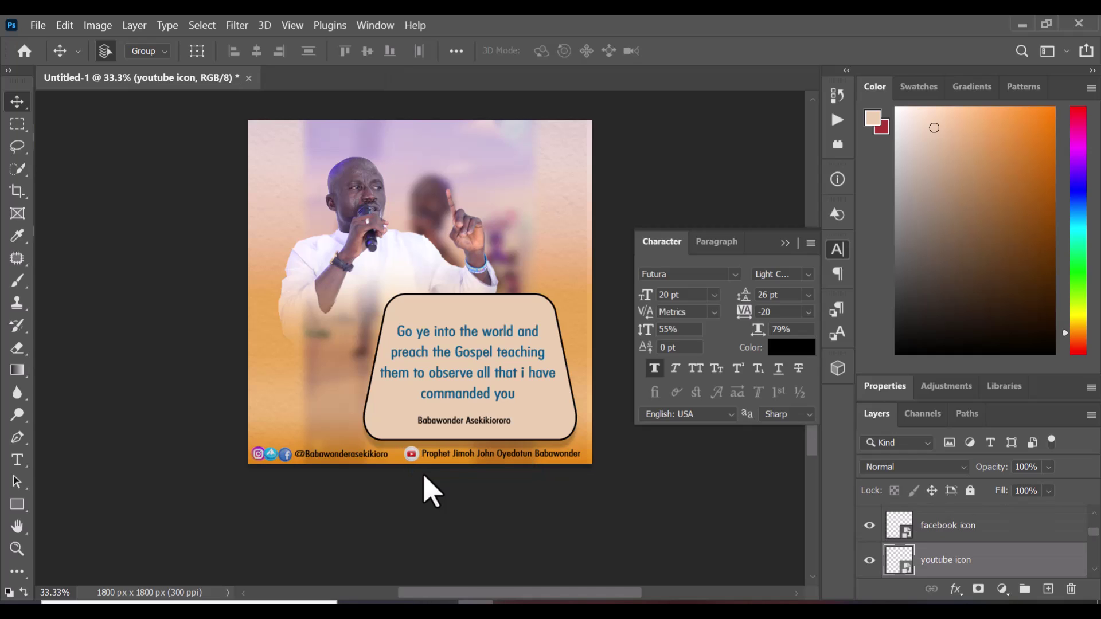
right_click(357, 453)
click(370, 462)
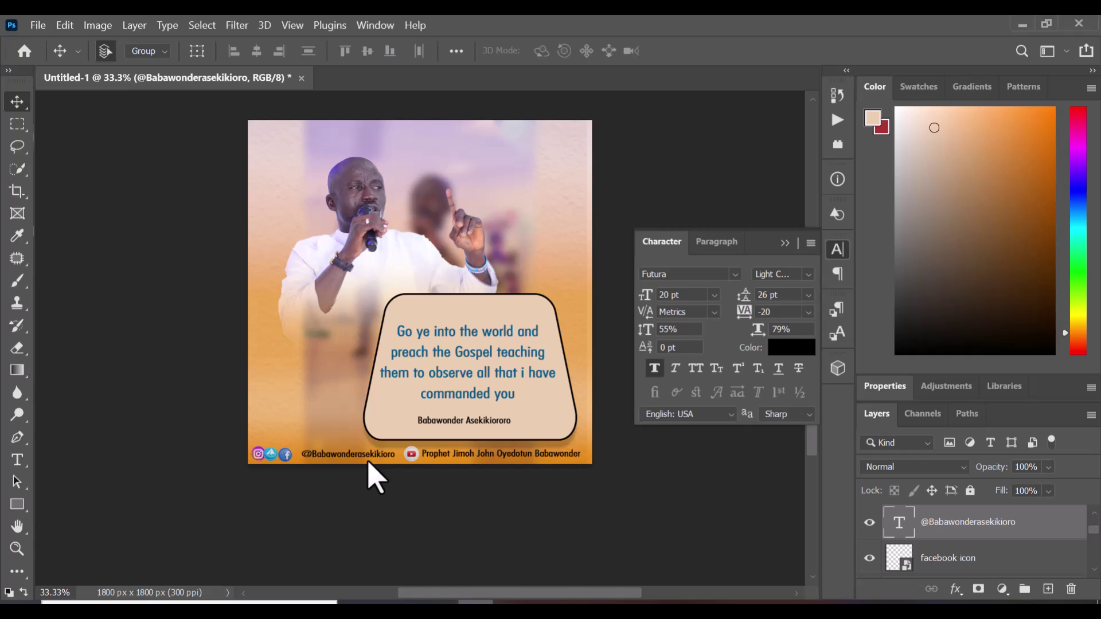
right_click(262, 462)
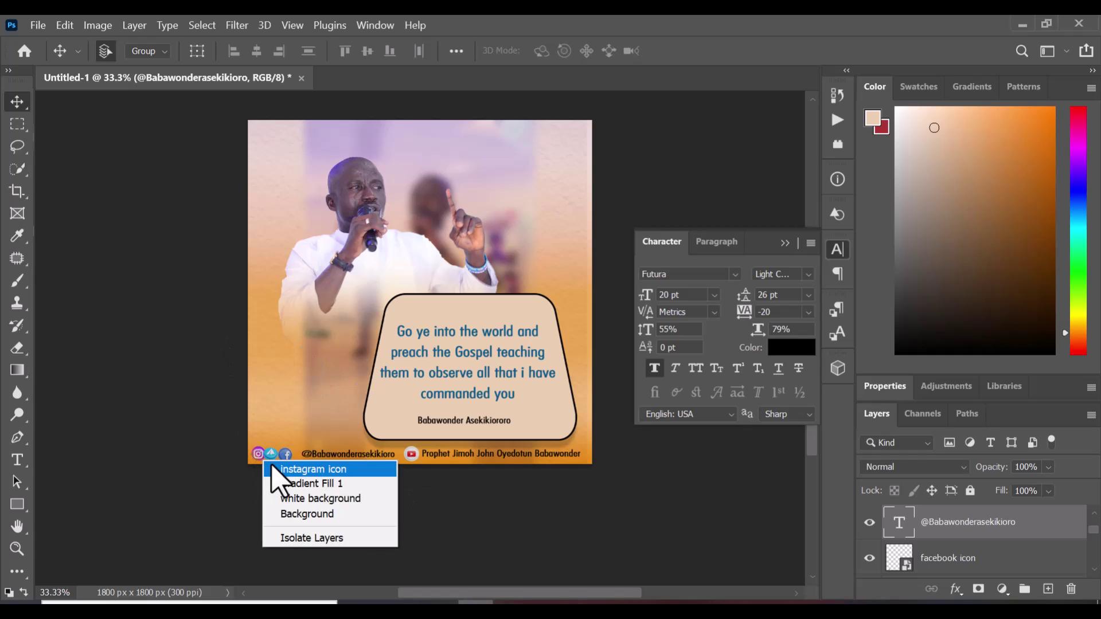
click(281, 469)
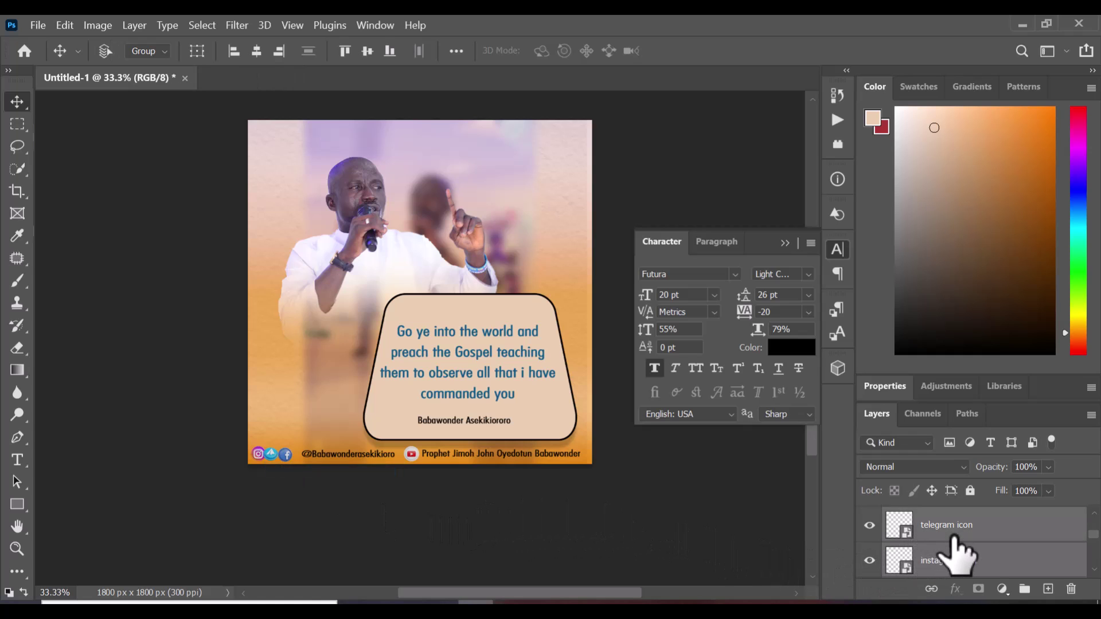
Collapse the Character panel and select the Gradient Fill 1 layer in the Layers panel
scroll(957, 553, up, 2)
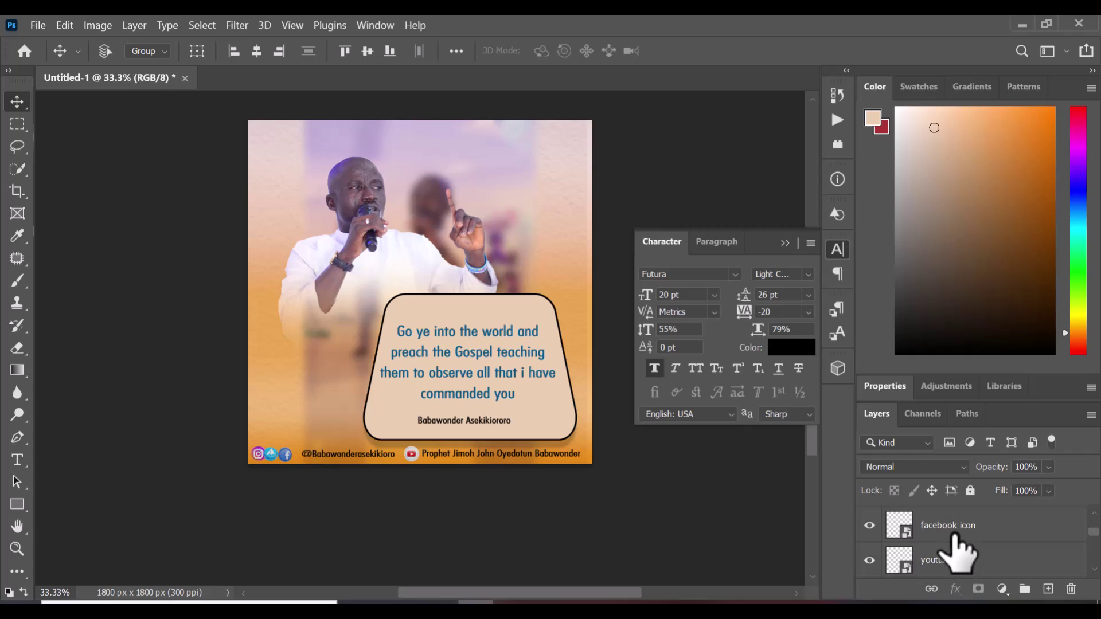
click(955, 533)
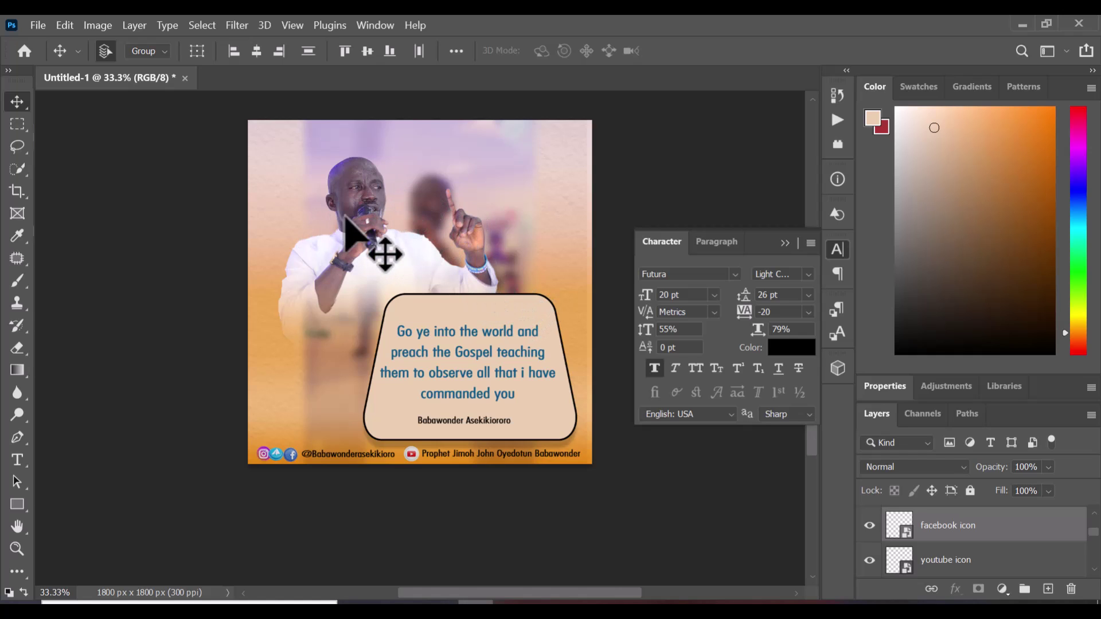
click(786, 244)
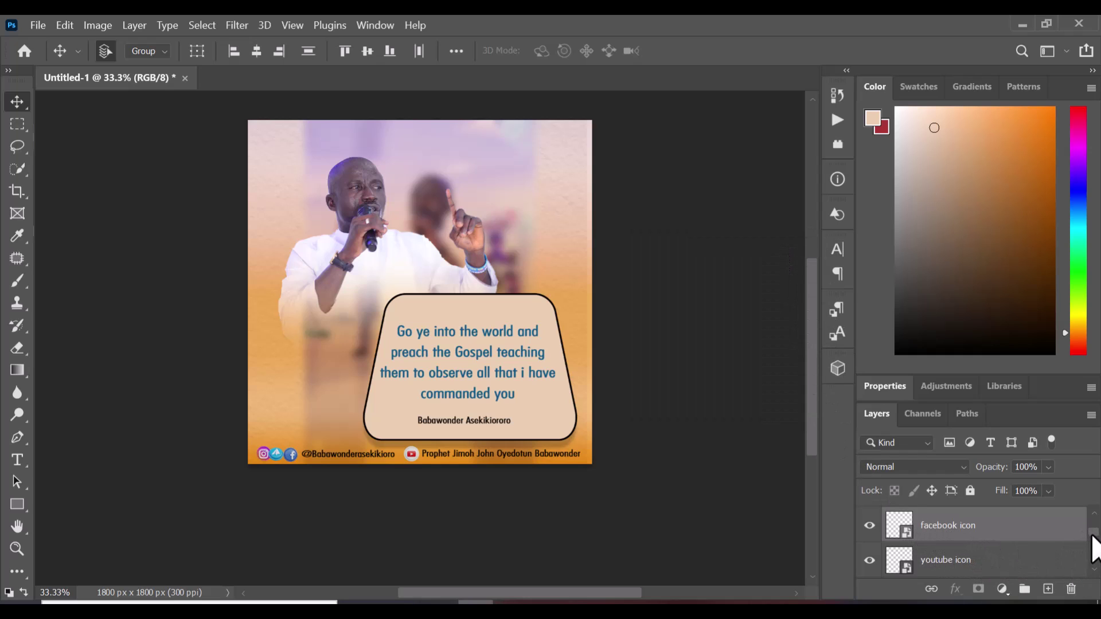
drag(1094, 549, 1094, 570)
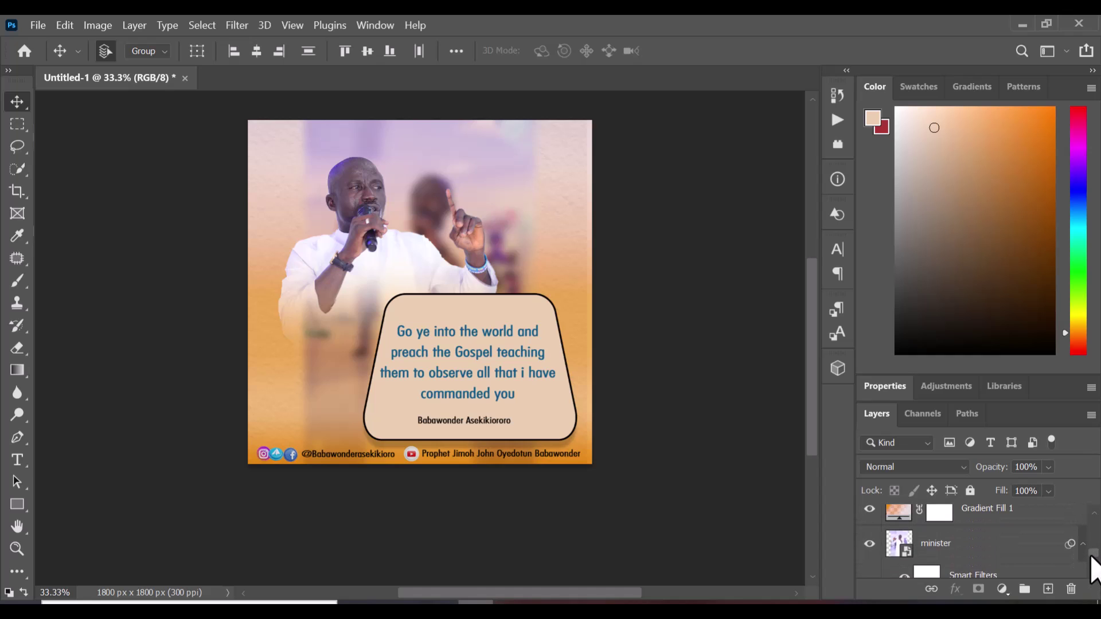
click(1095, 514)
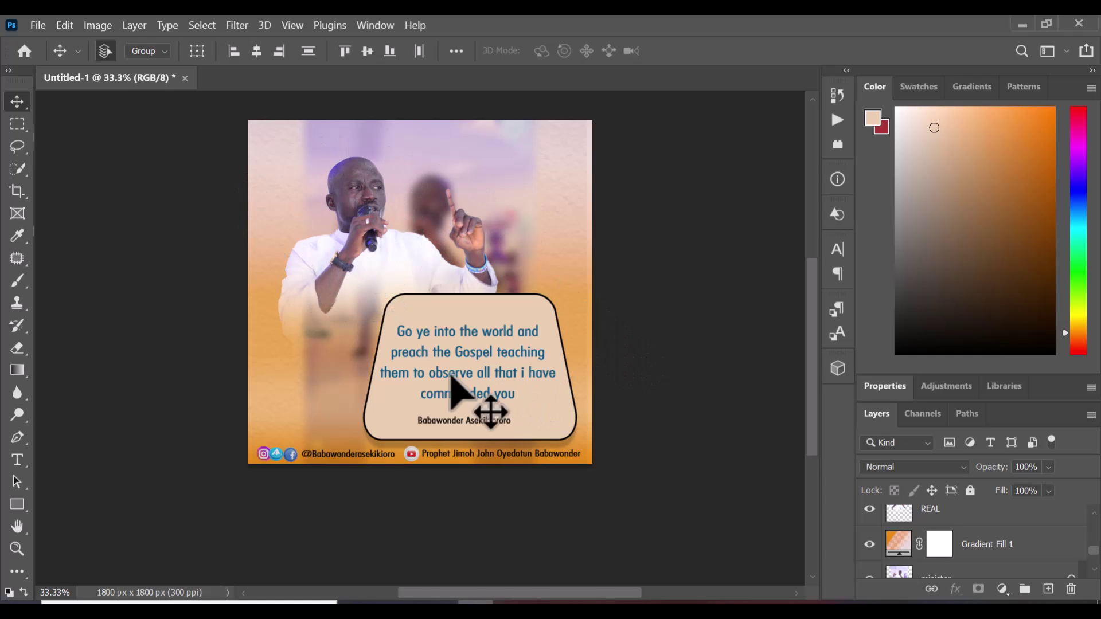
click(1005, 551)
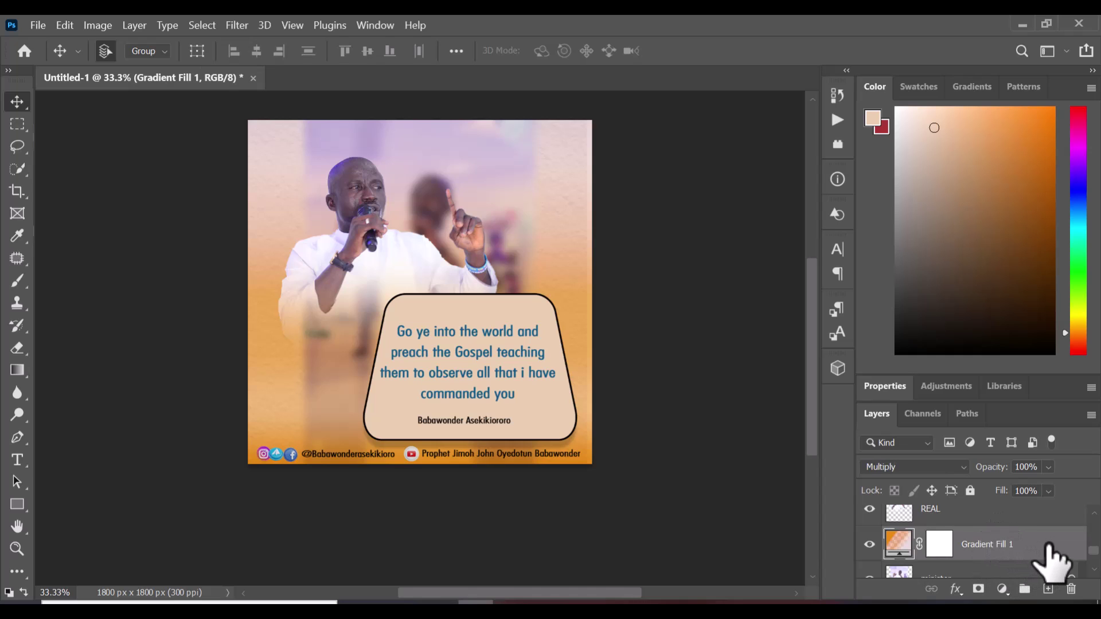
In the Gradient Editor, add a new near-black 0f0902 colour stop
double_click(899, 543)
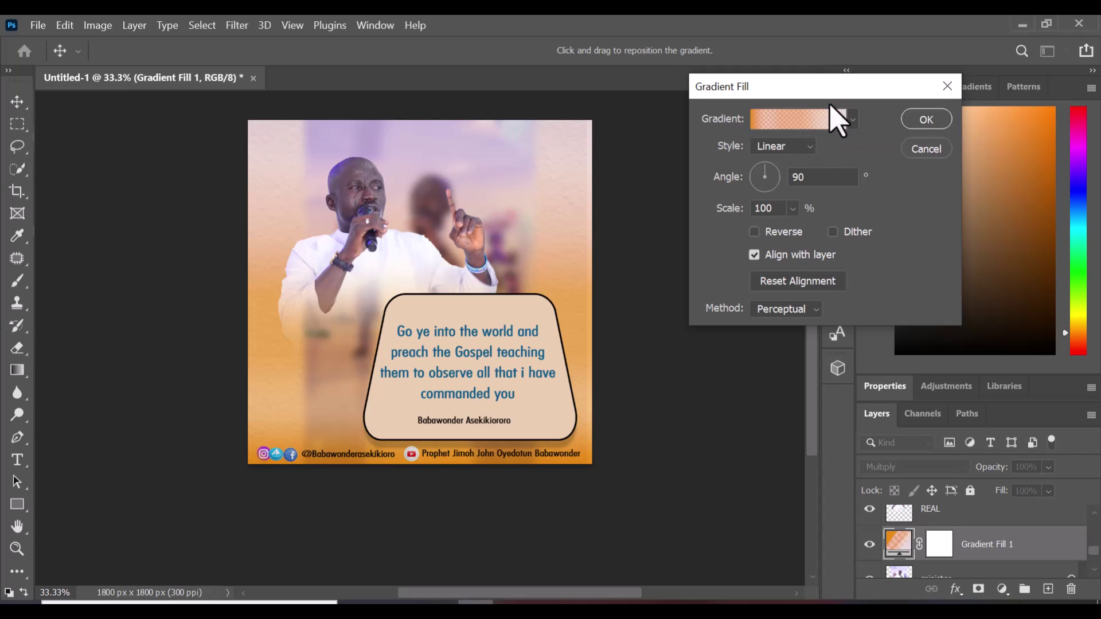
click(947, 86)
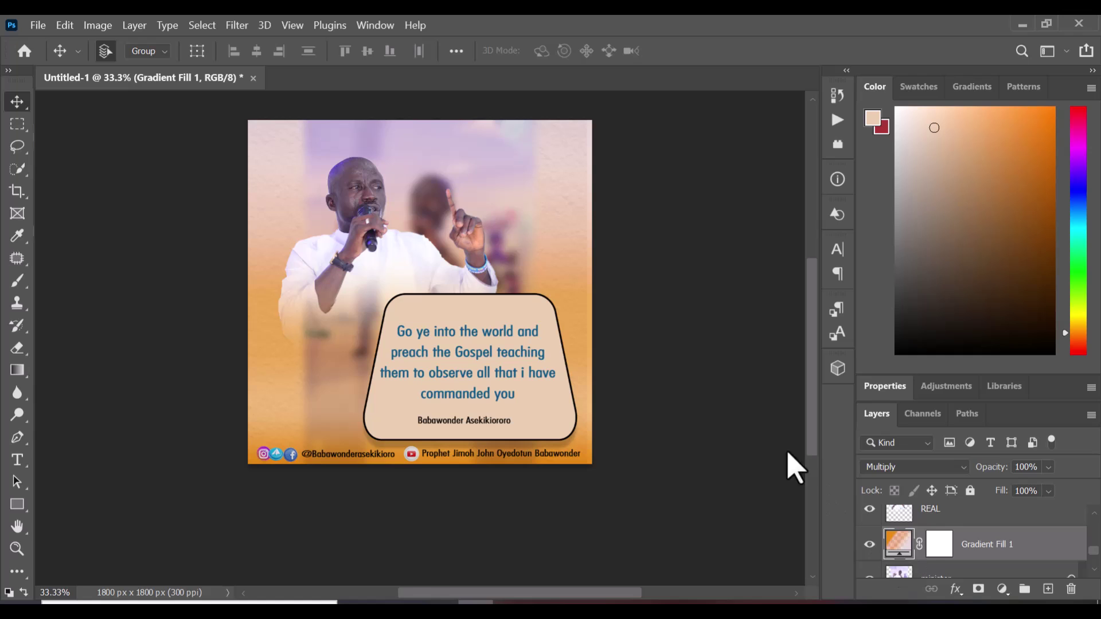
double_click(903, 548)
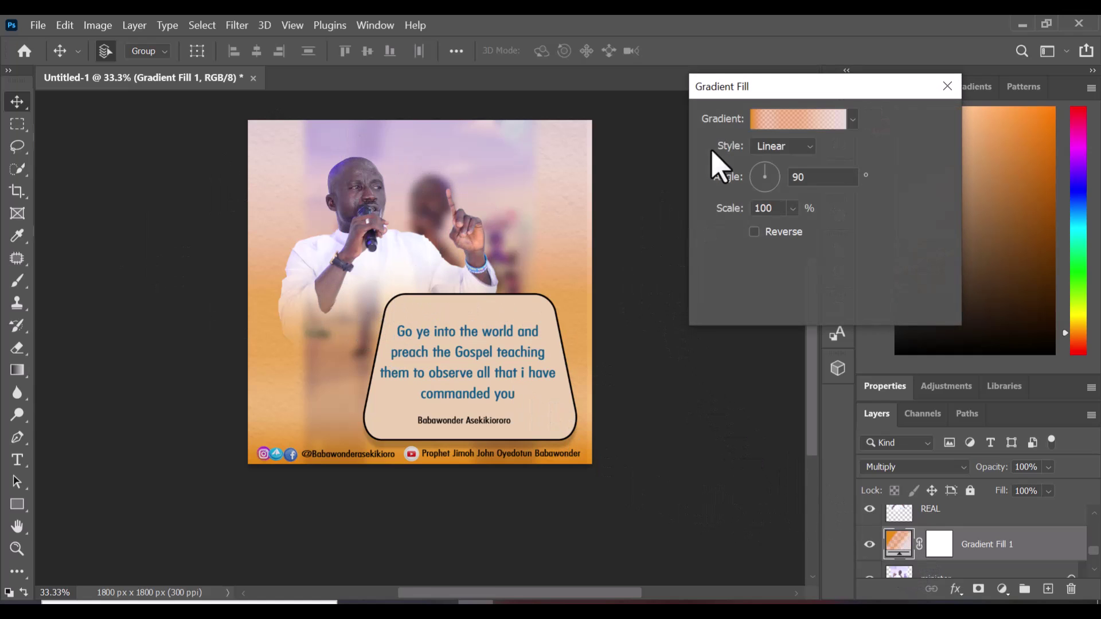
click(795, 121)
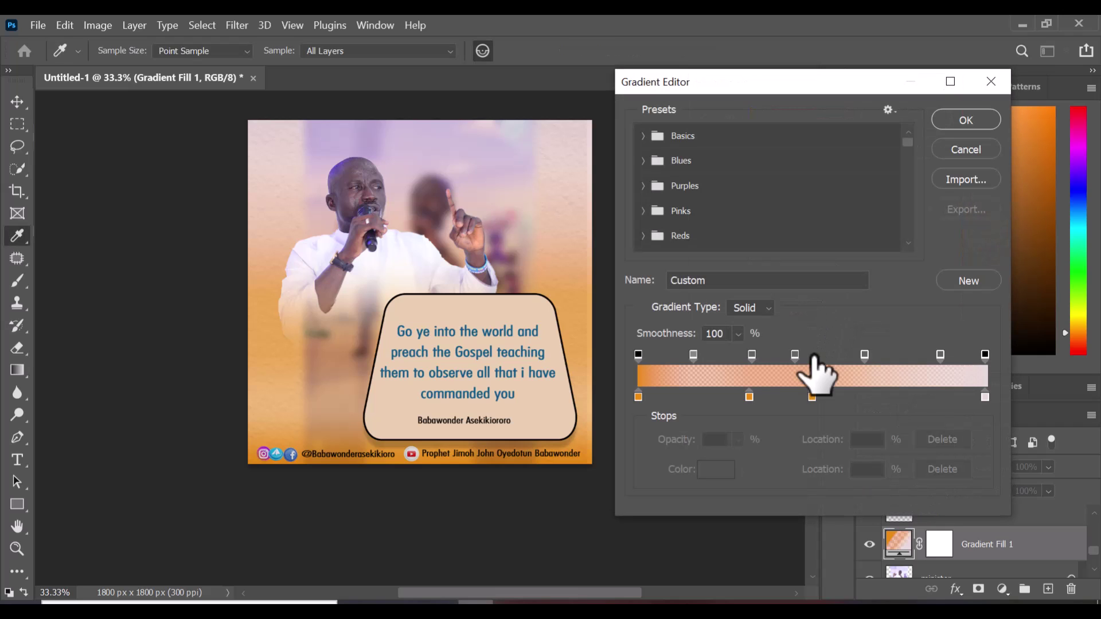
click(812, 397)
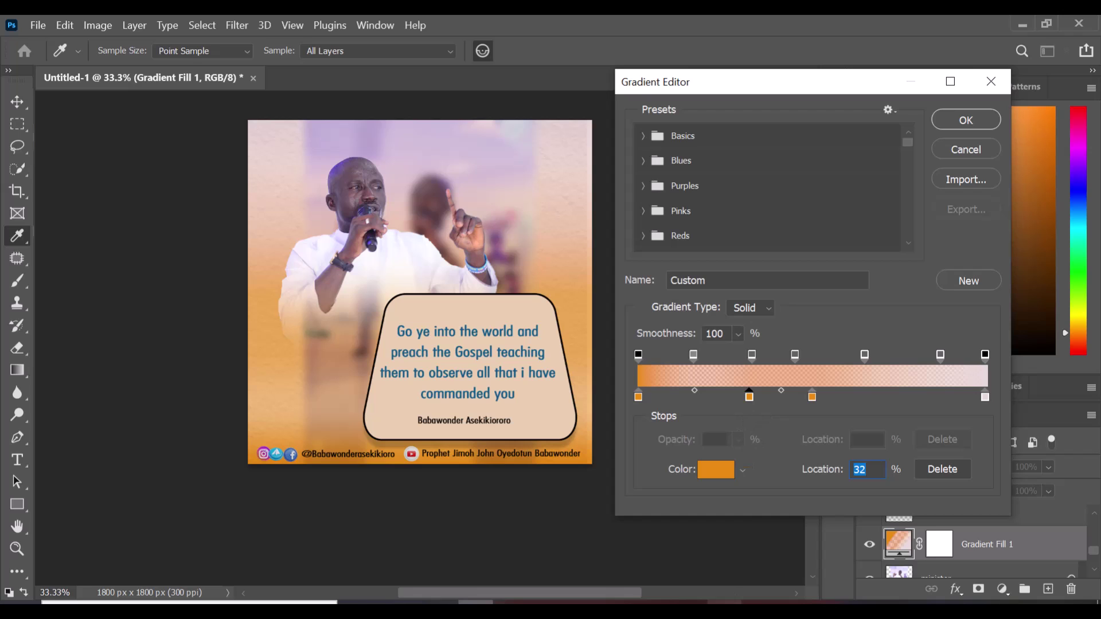
click(717, 471)
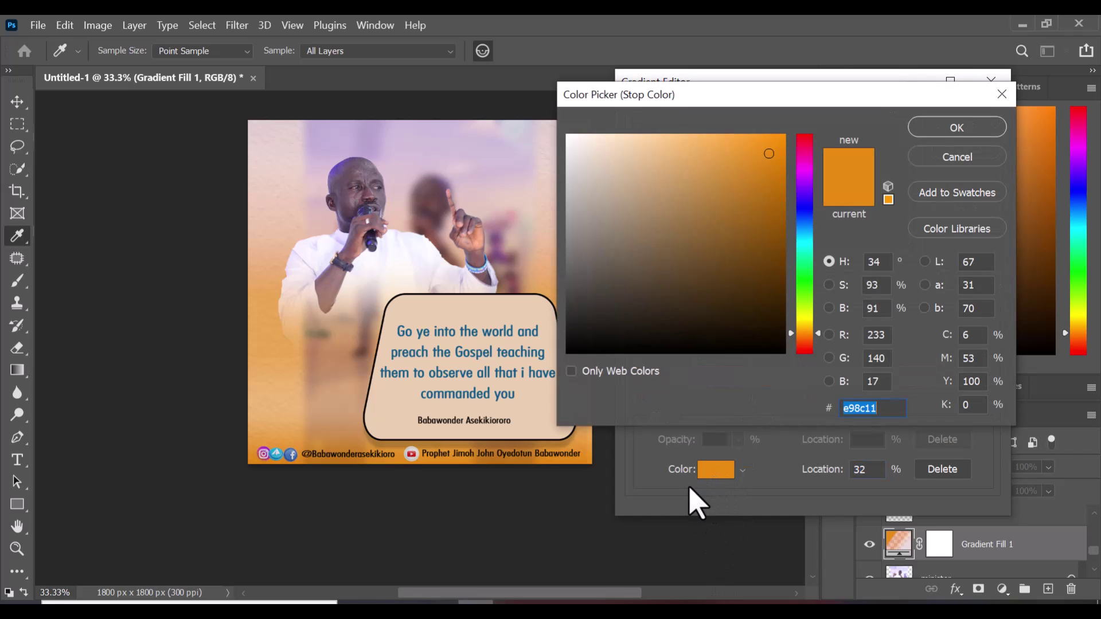
click(763, 342)
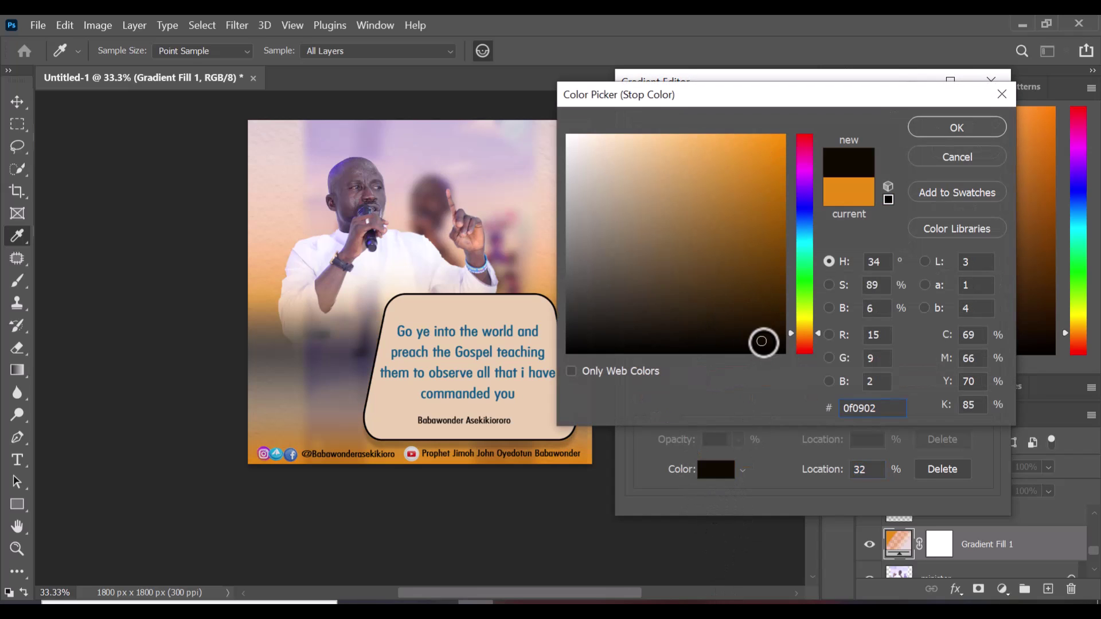
click(957, 127)
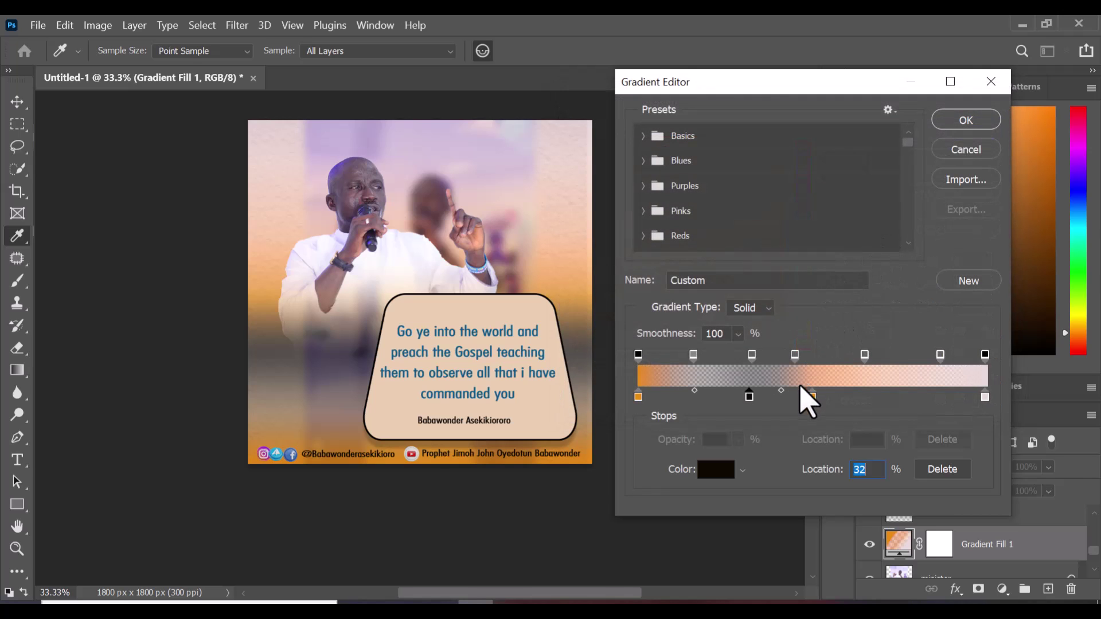
Change the orange stop to purple 351cb2, save it as a new preset, and apply
click(717, 470)
click(804, 201)
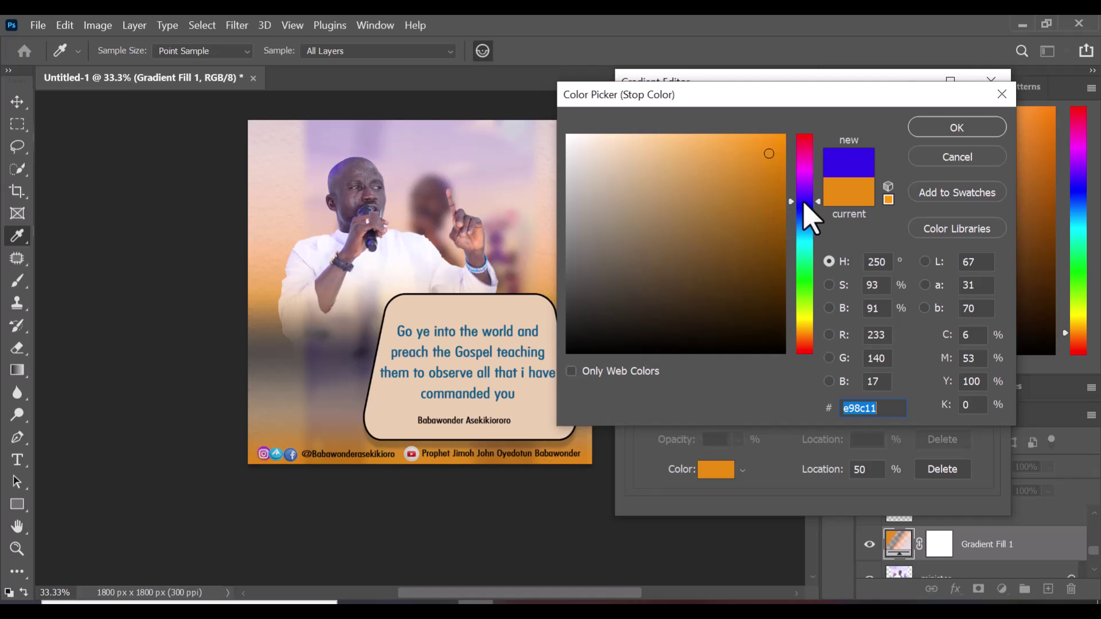
click(751, 200)
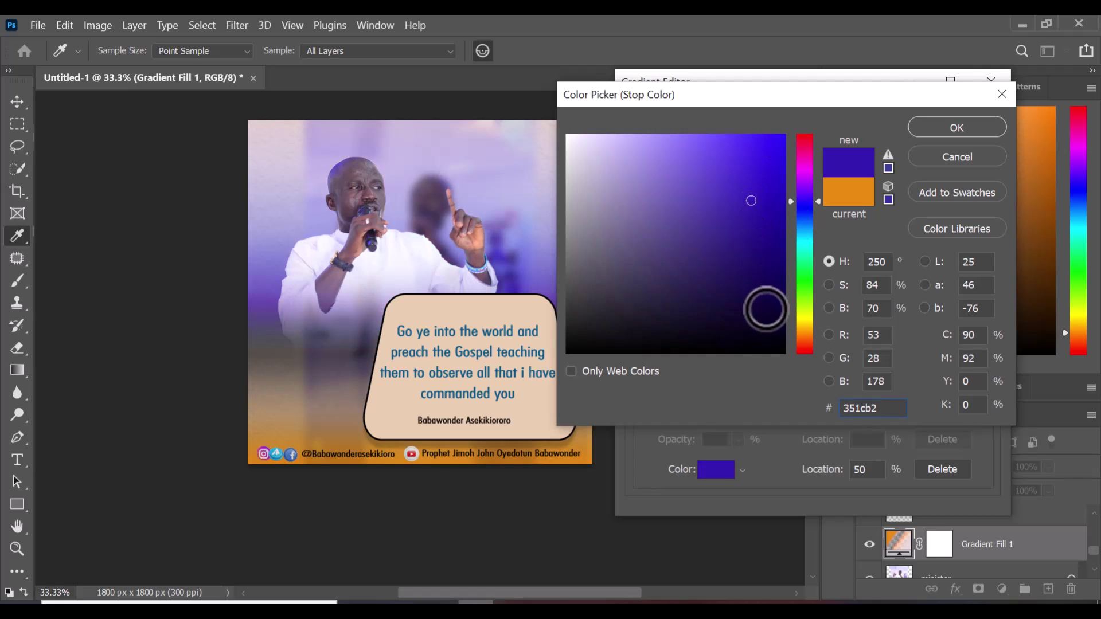
click(955, 128)
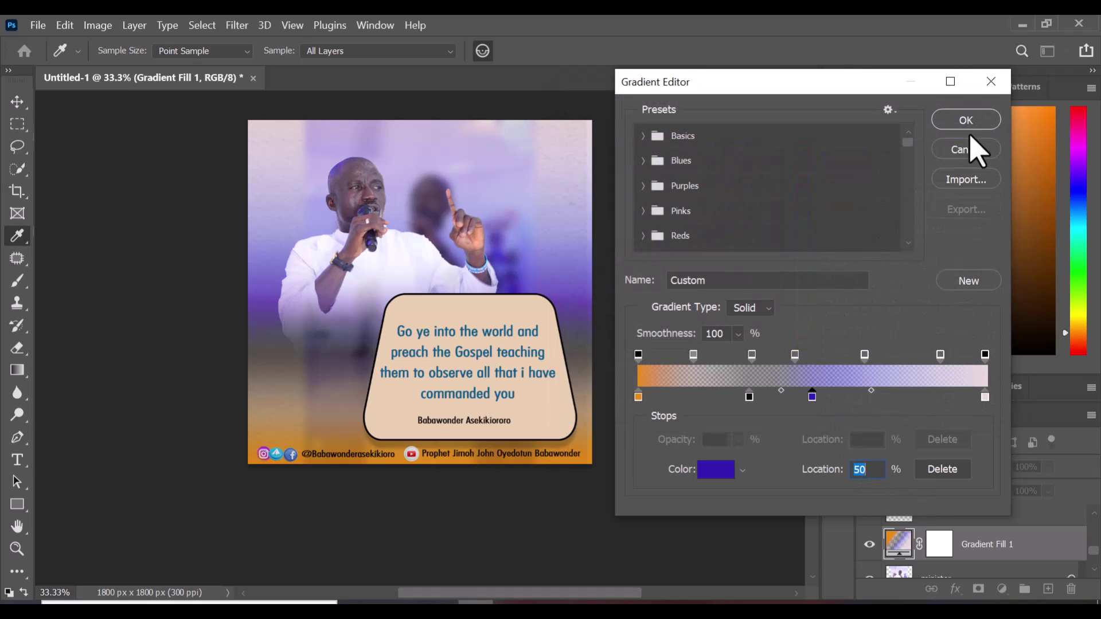
click(975, 281)
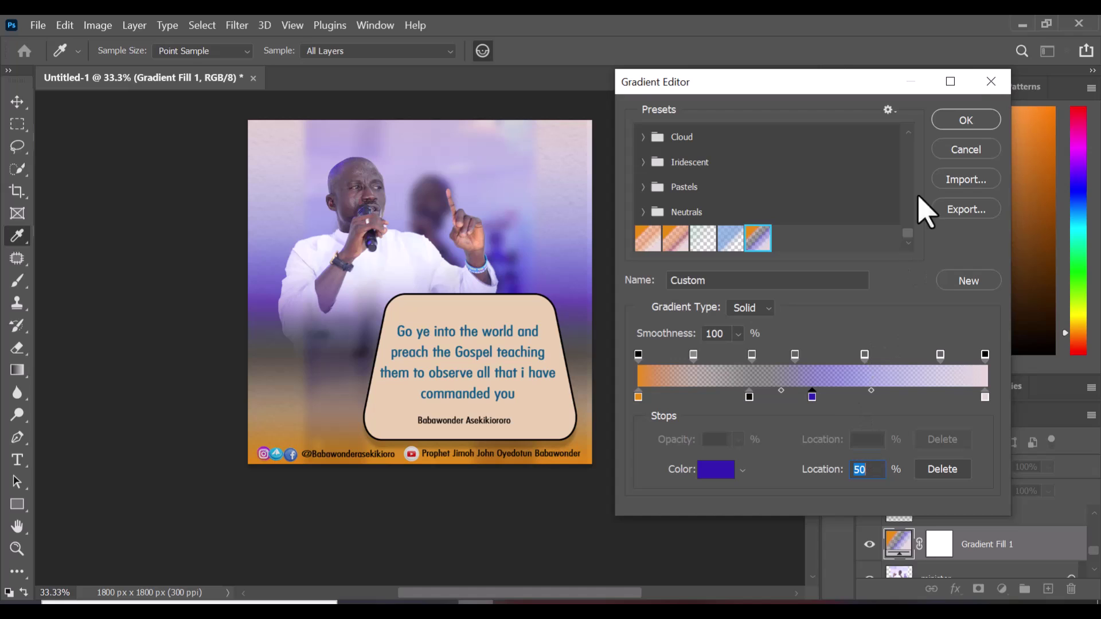
click(966, 123)
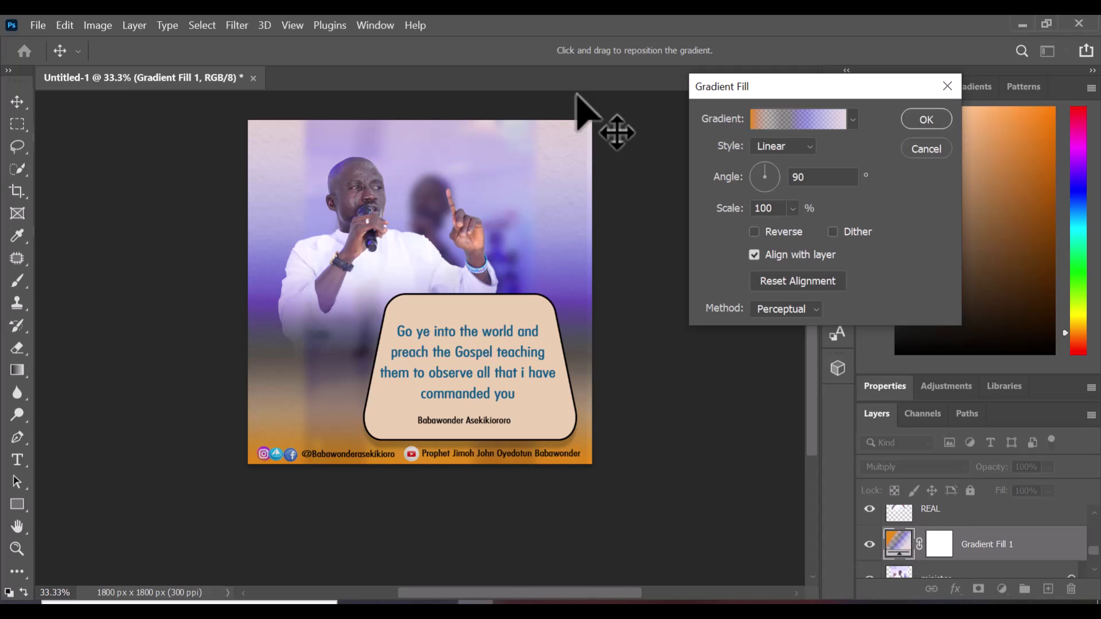
click(927, 120)
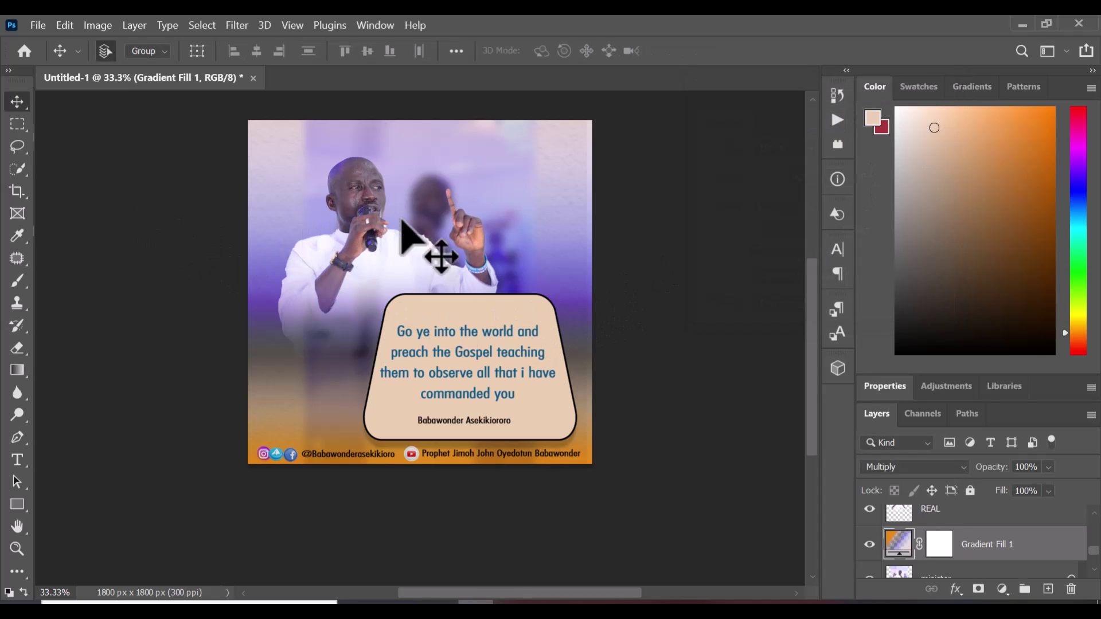
Select the minister photo layer and toggle its visibility to compare
scroll(918, 548, down, 2)
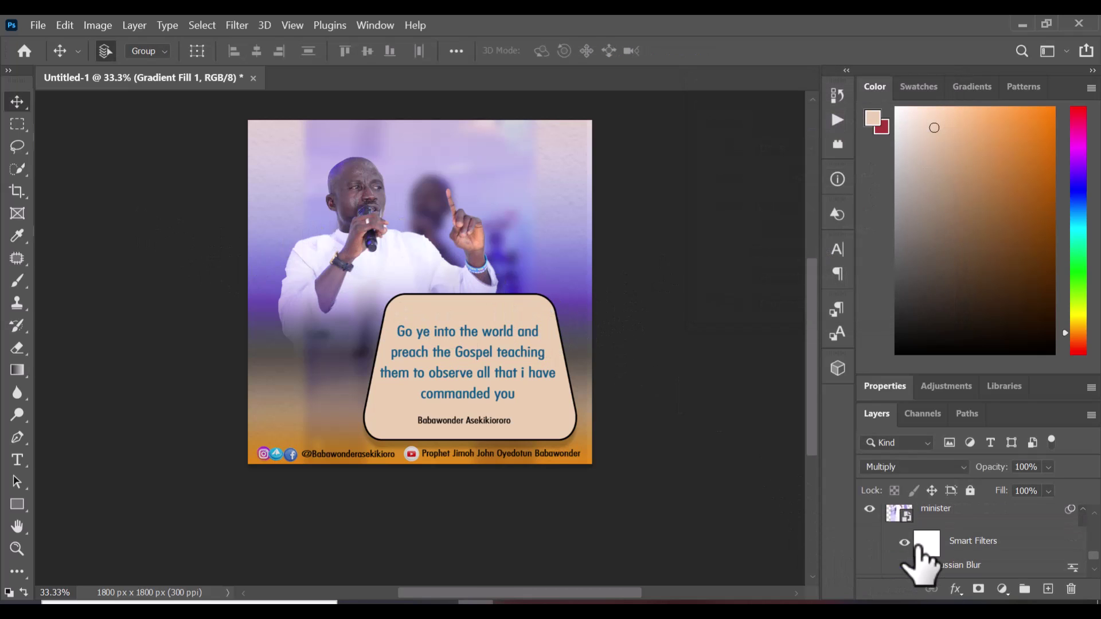
scroll(920, 565, up, 1)
click(932, 550)
scroll(932, 562, down, 1)
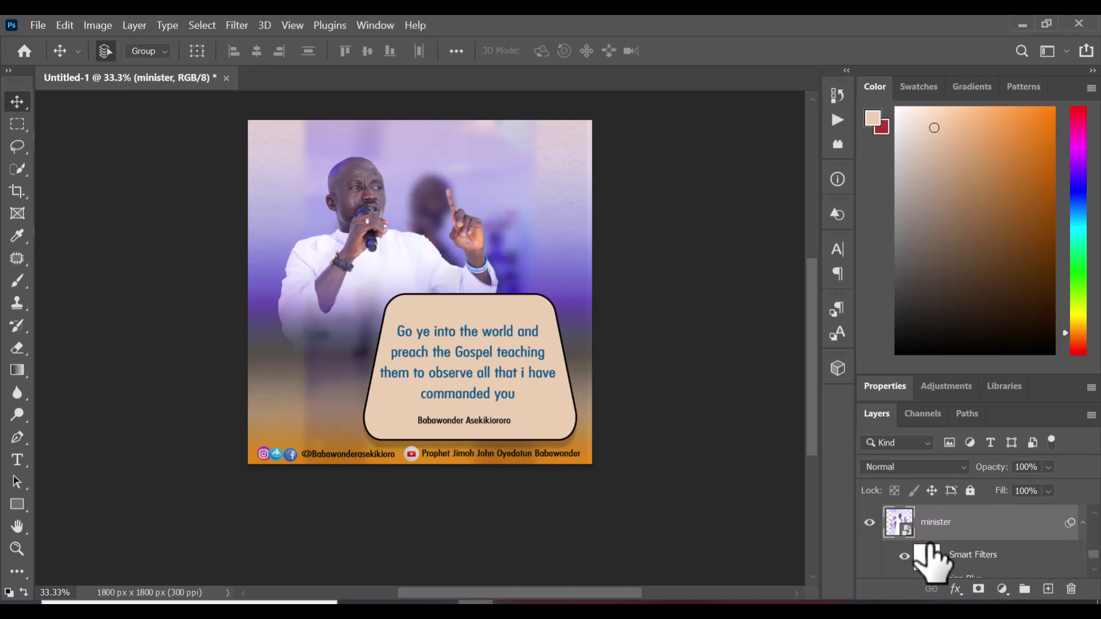
click(872, 523)
click(871, 523)
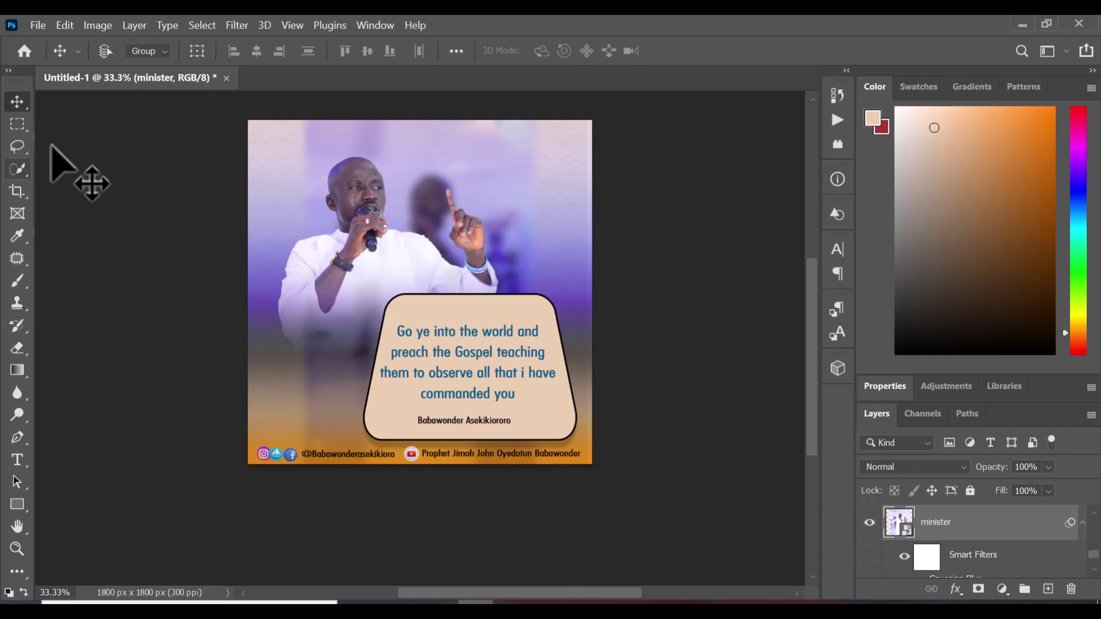
Enlarge the minister photo to about 94.46%, shift it lower, and commit
key(ctrl+t)
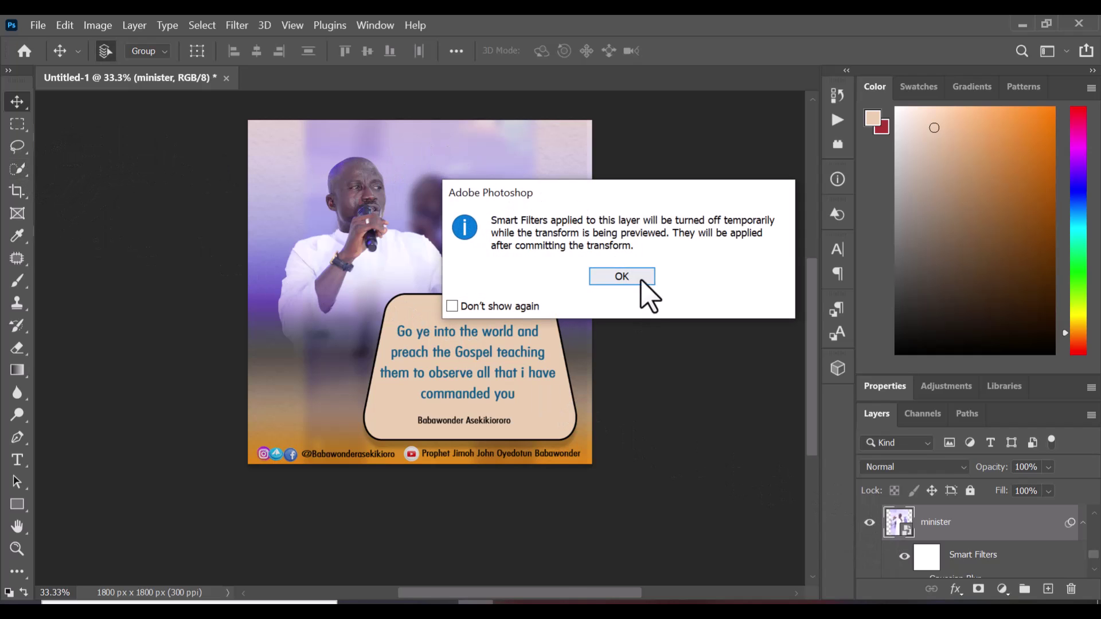
click(625, 277)
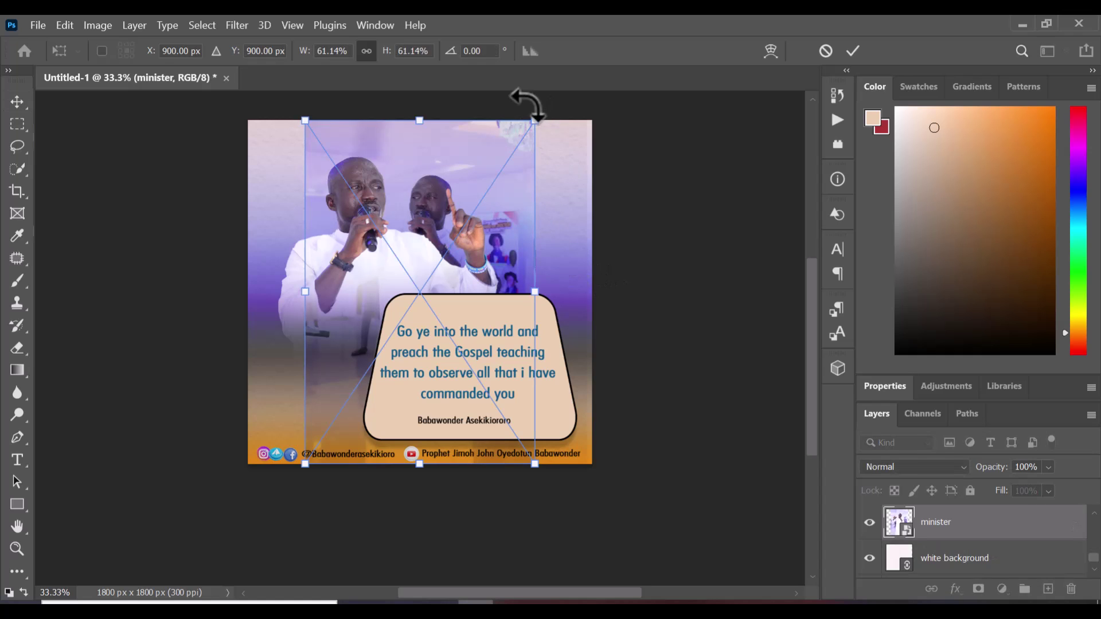
drag(537, 122, 577, 86)
drag(305, 475, 250, 552)
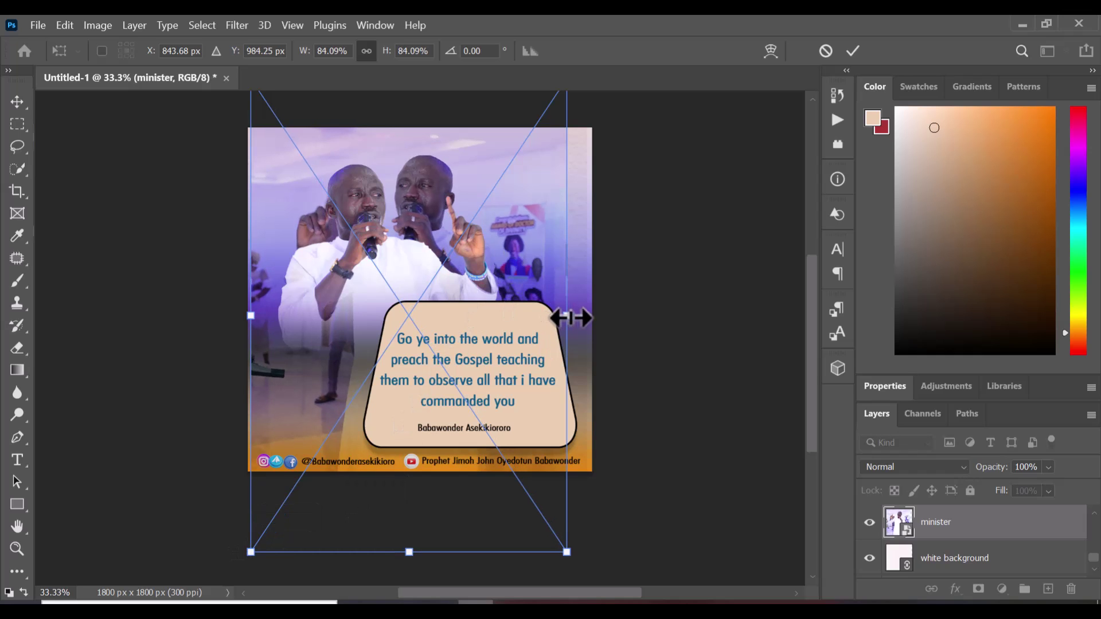
drag(571, 317, 606, 304)
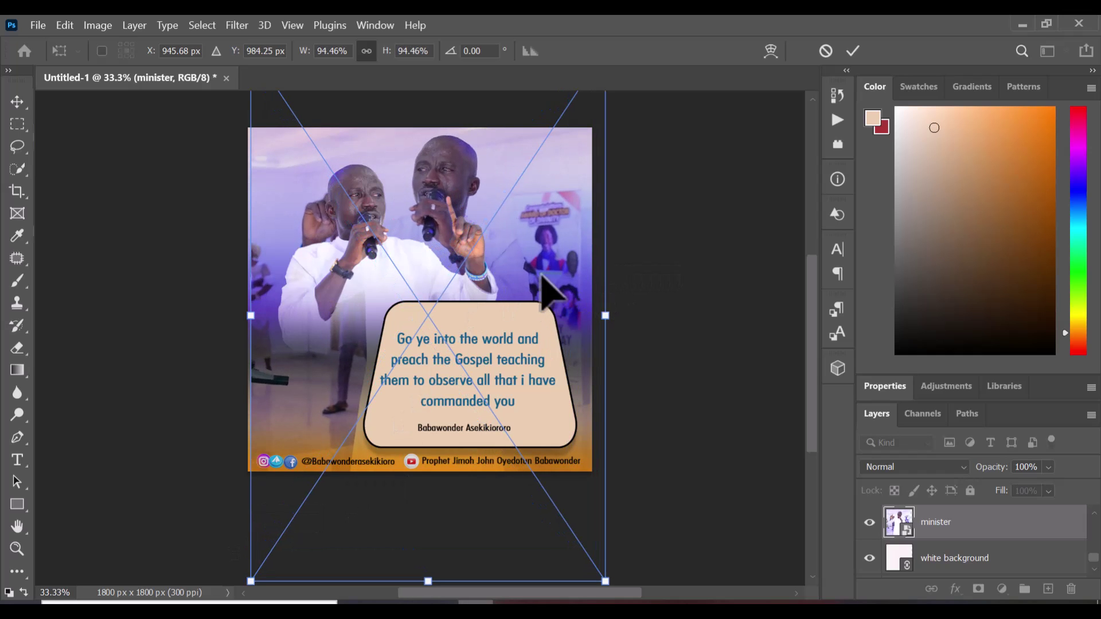
drag(537, 241, 531, 270)
click(853, 51)
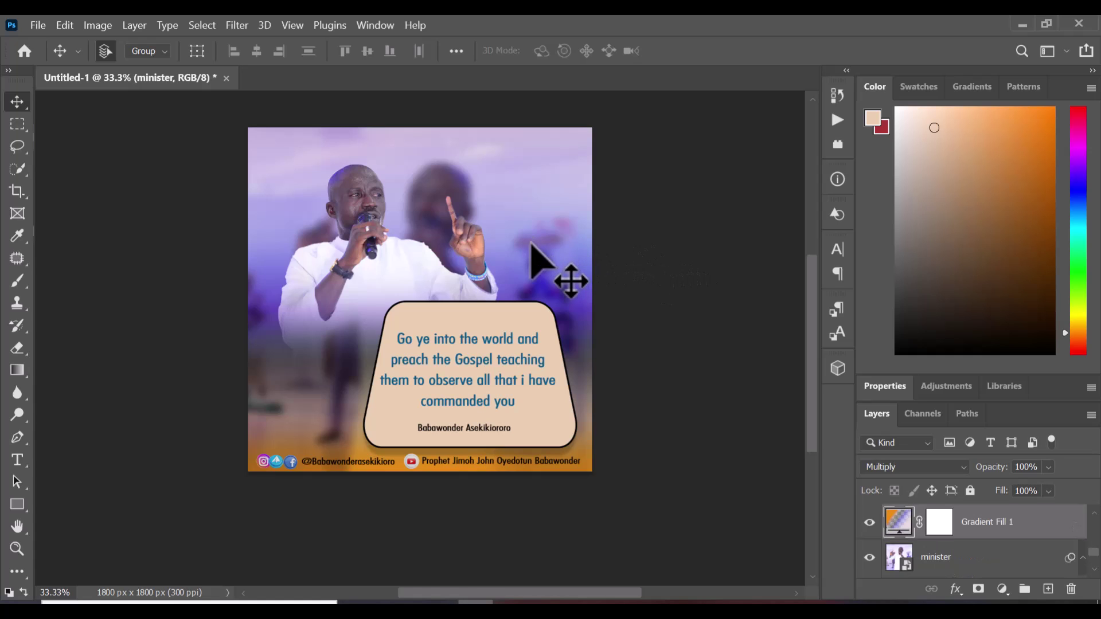
Make the minister layer active using the canvas layer picker
mouse_move(531, 244)
mouse_down()
mouse_move(527, 298)
mouse_move(515, 241)
mouse_up()
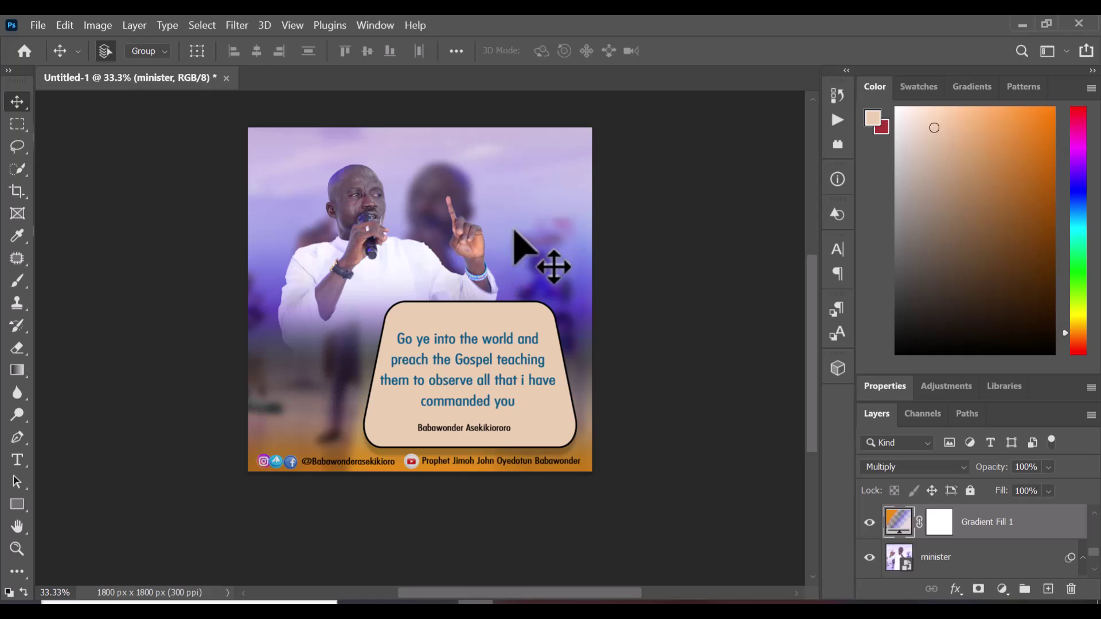
right_click(514, 232)
click(991, 565)
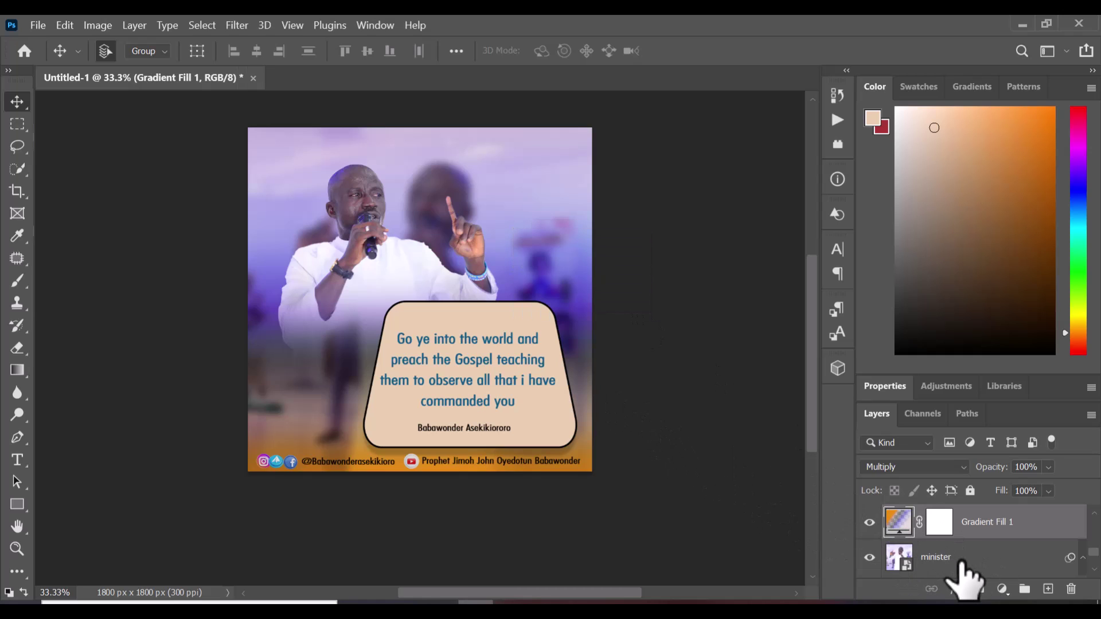
click(961, 562)
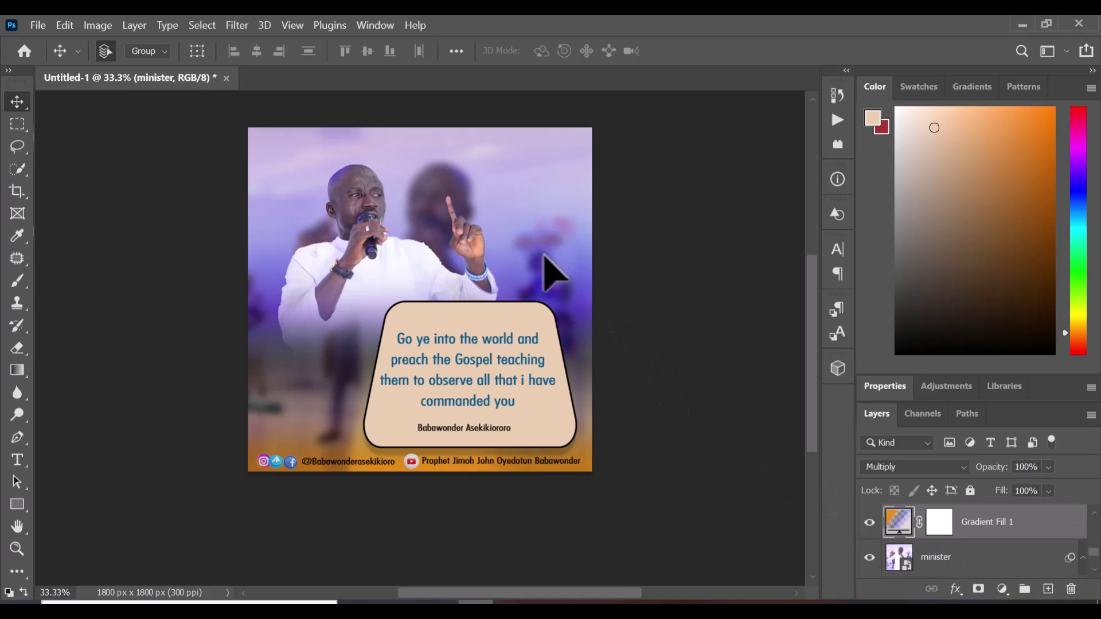
mouse_move(545, 256)
mouse_down()
mouse_move(541, 274)
mouse_move(541, 264)
mouse_up()
right_click(542, 263)
click(563, 286)
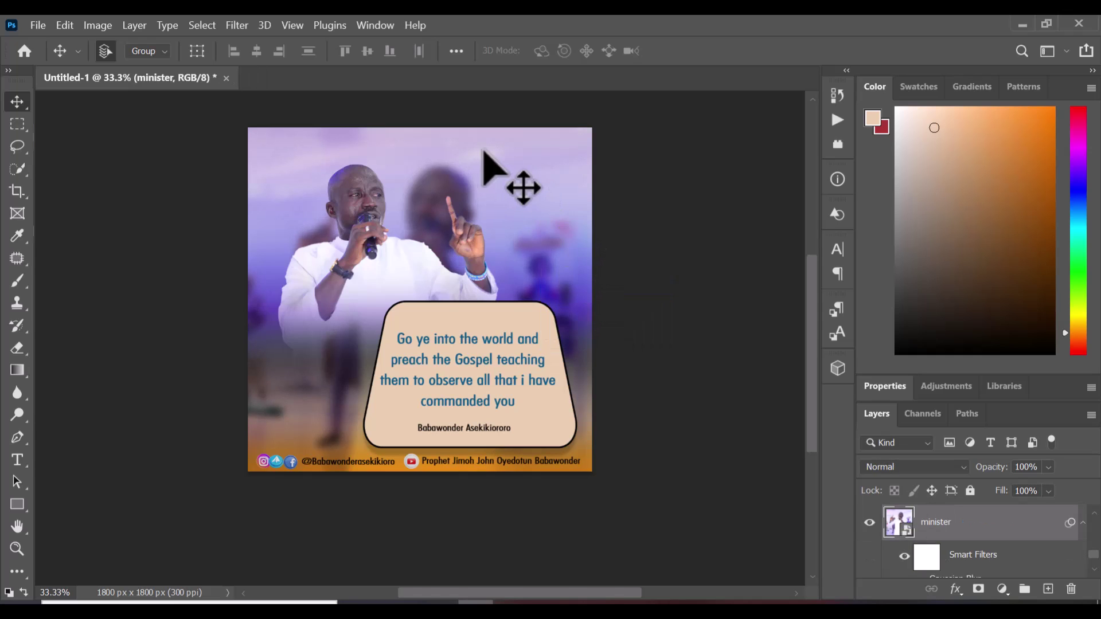
Move the minister photo left and down to about X 913 px, Y 1066 px
key(ctrl+t)
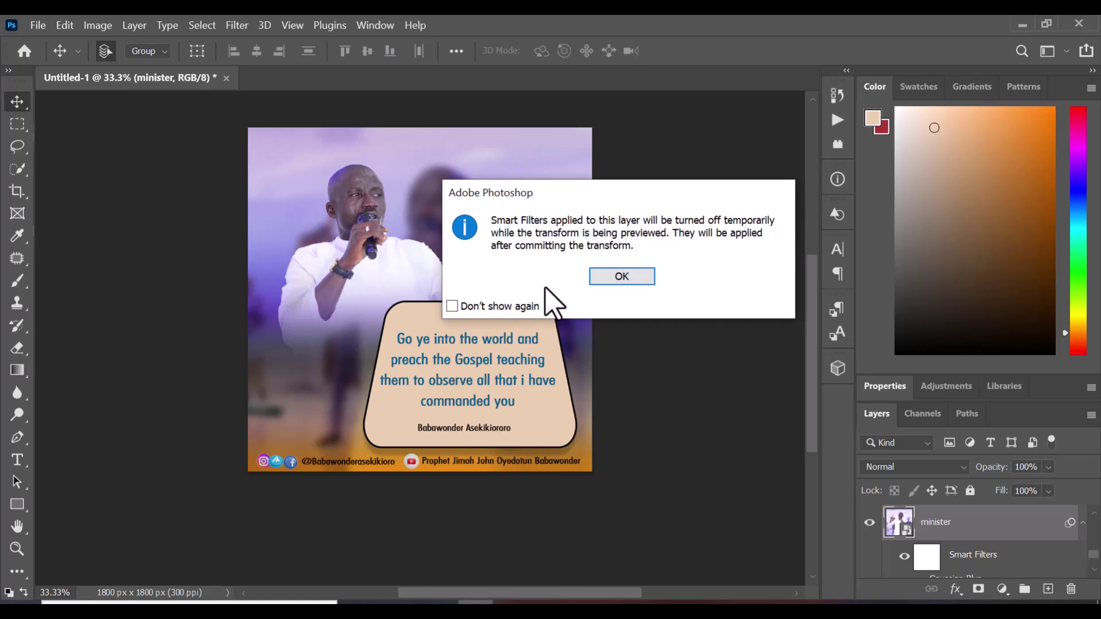
click(643, 280)
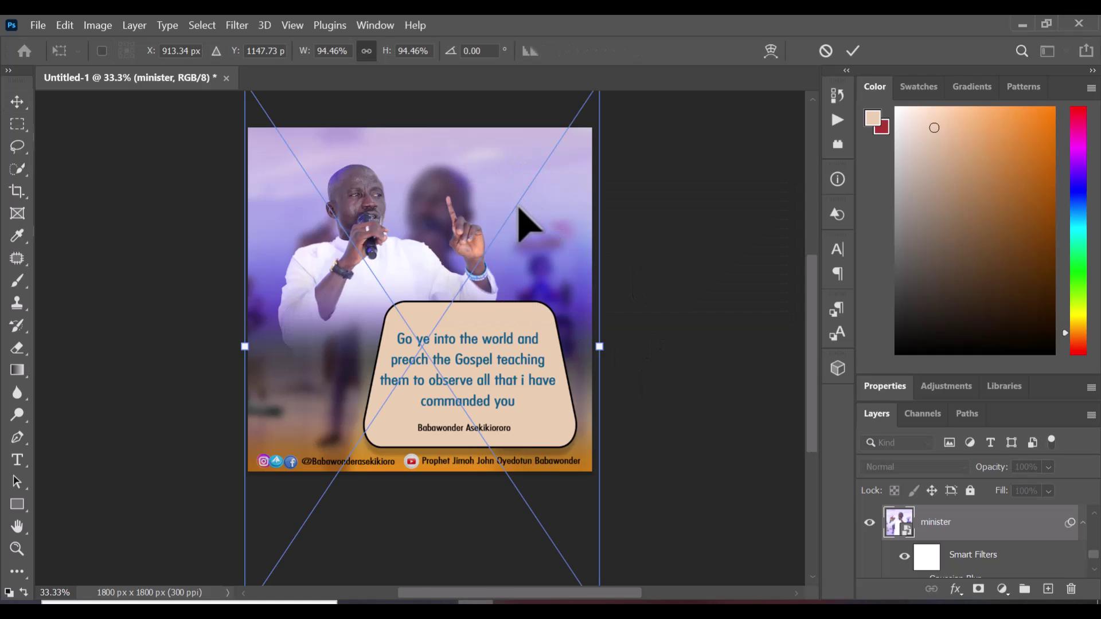
drag(523, 208, 516, 253)
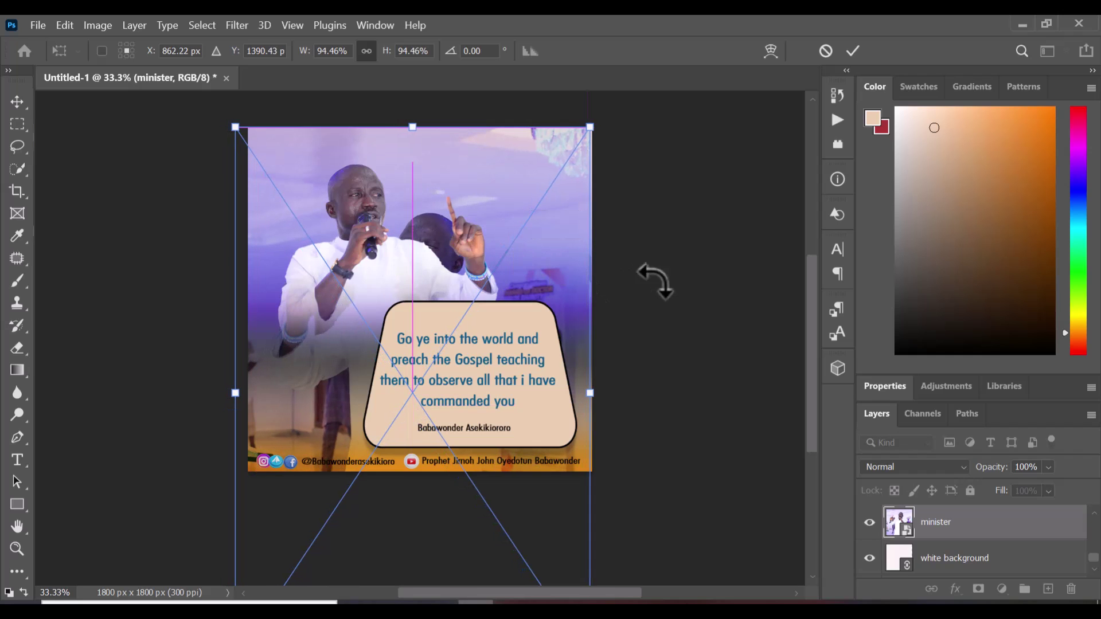
click(851, 51)
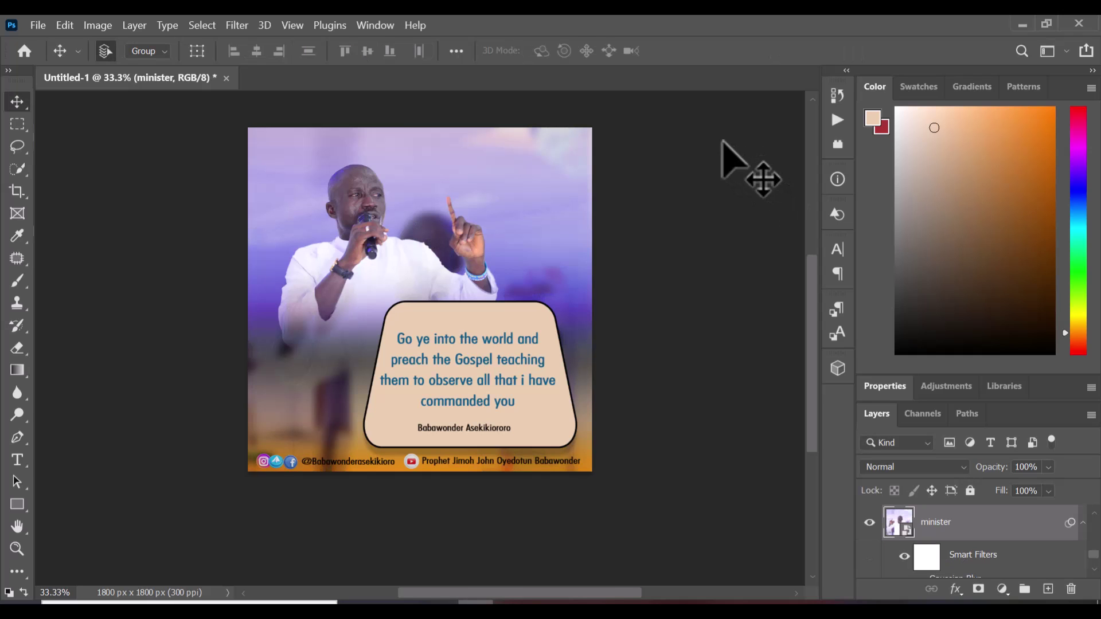
ctrl+click(502, 207)
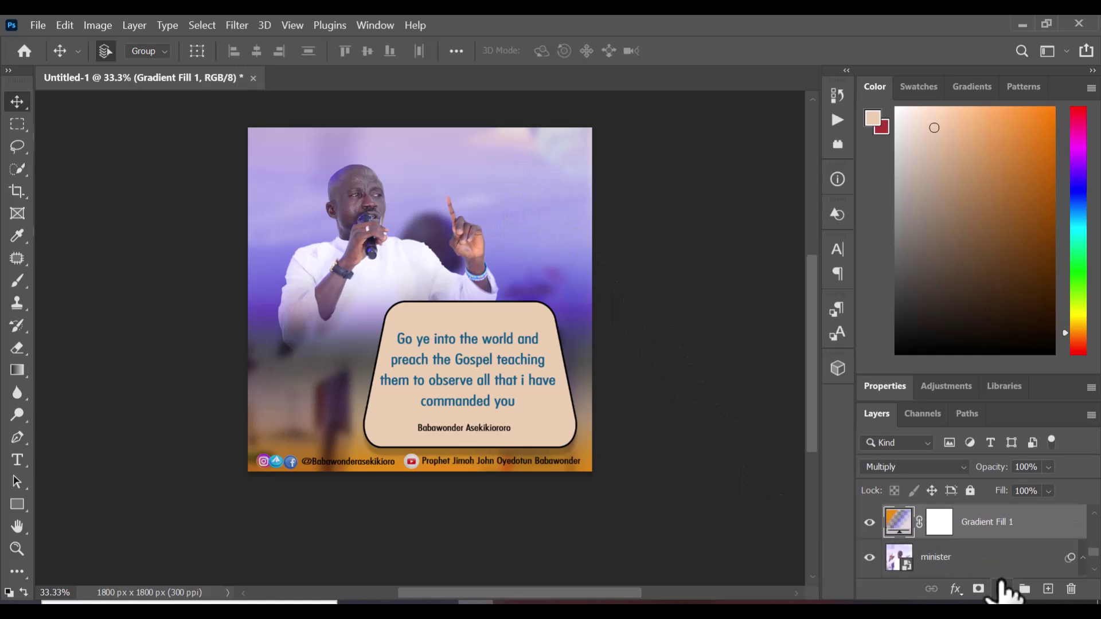
key(Delete)
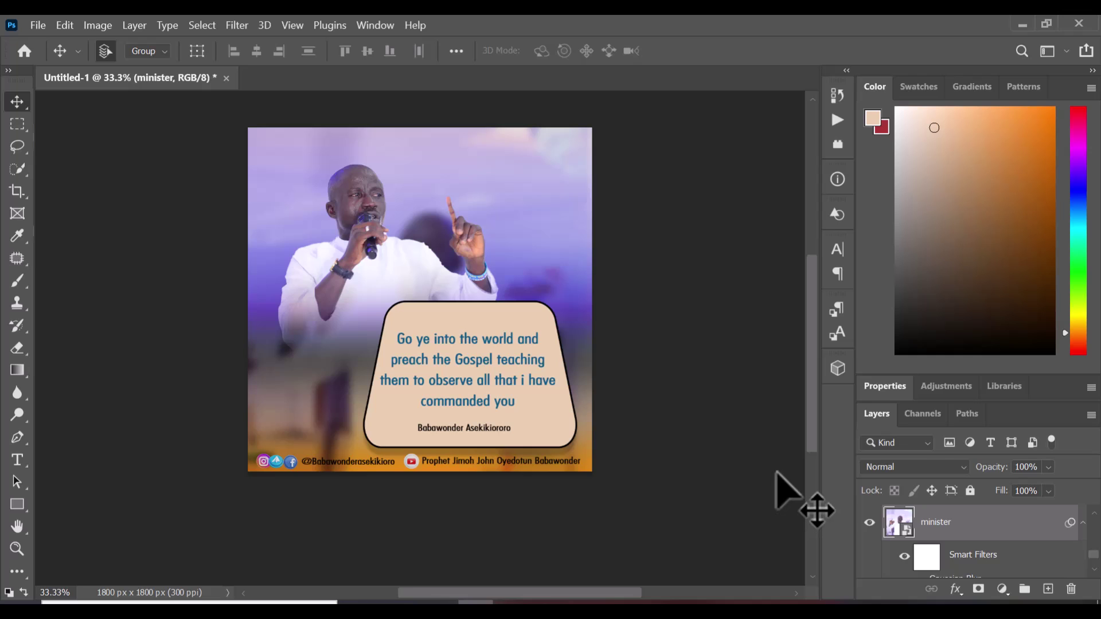
key(ctrl+t)
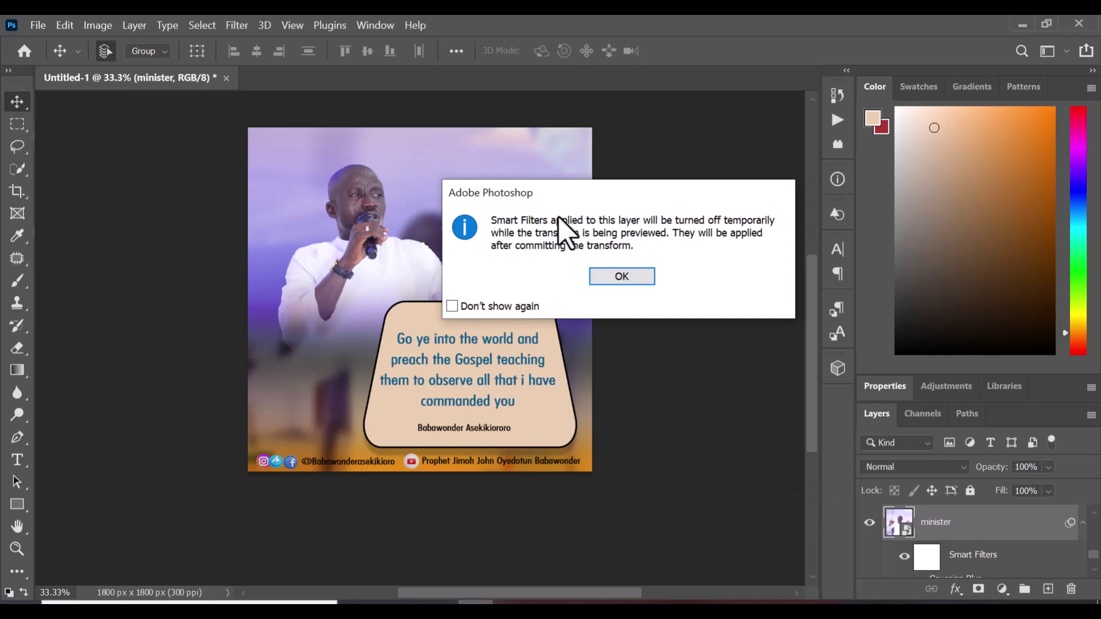
click(591, 270)
drag(519, 217, 523, 162)
click(855, 52)
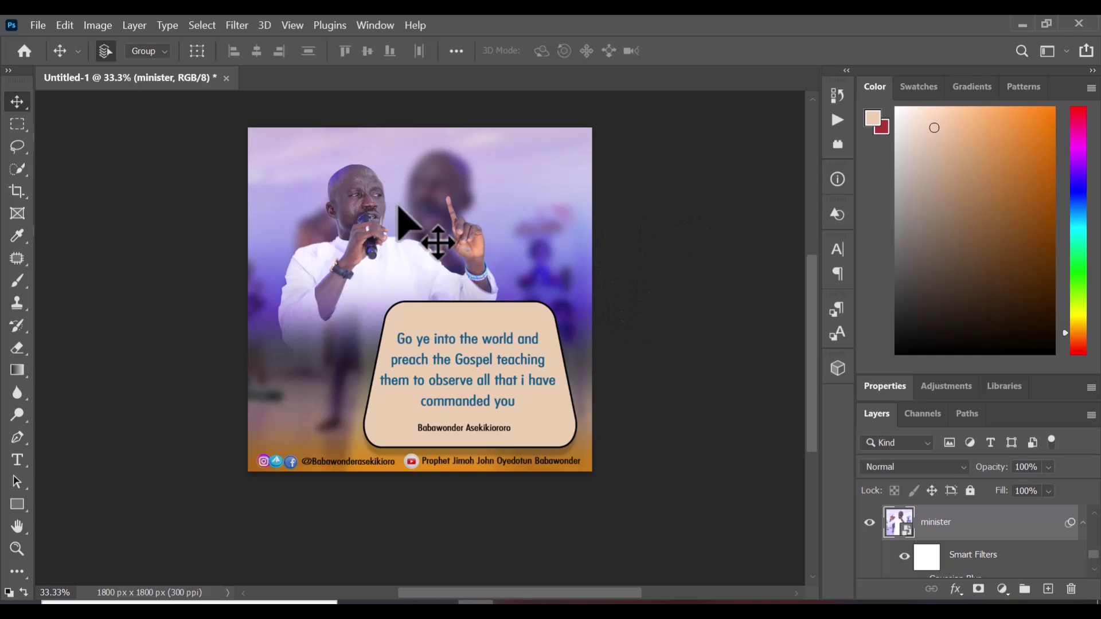
click(237, 26)
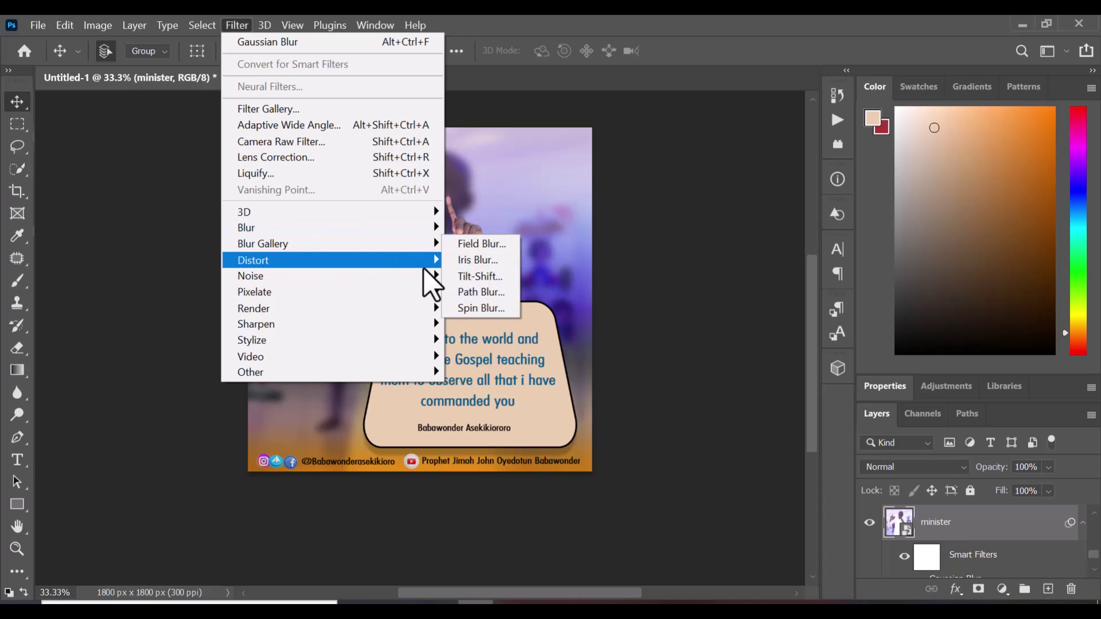
Apply a Gaussian Blur of about 34.6 pixels radius to the minister photo
mouse_move(424, 229)
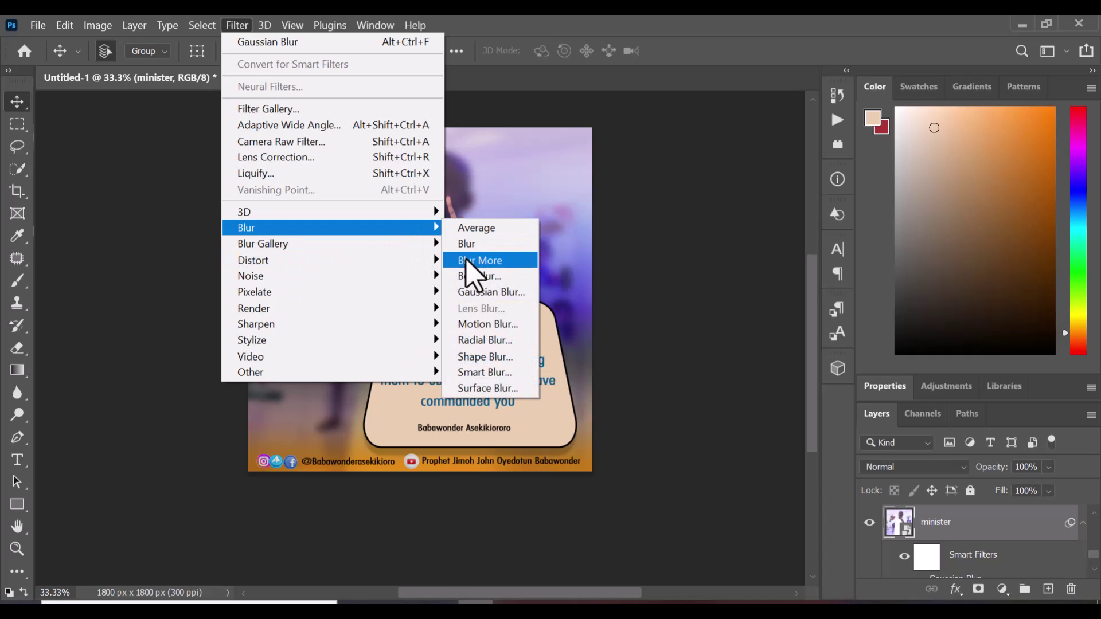
click(474, 292)
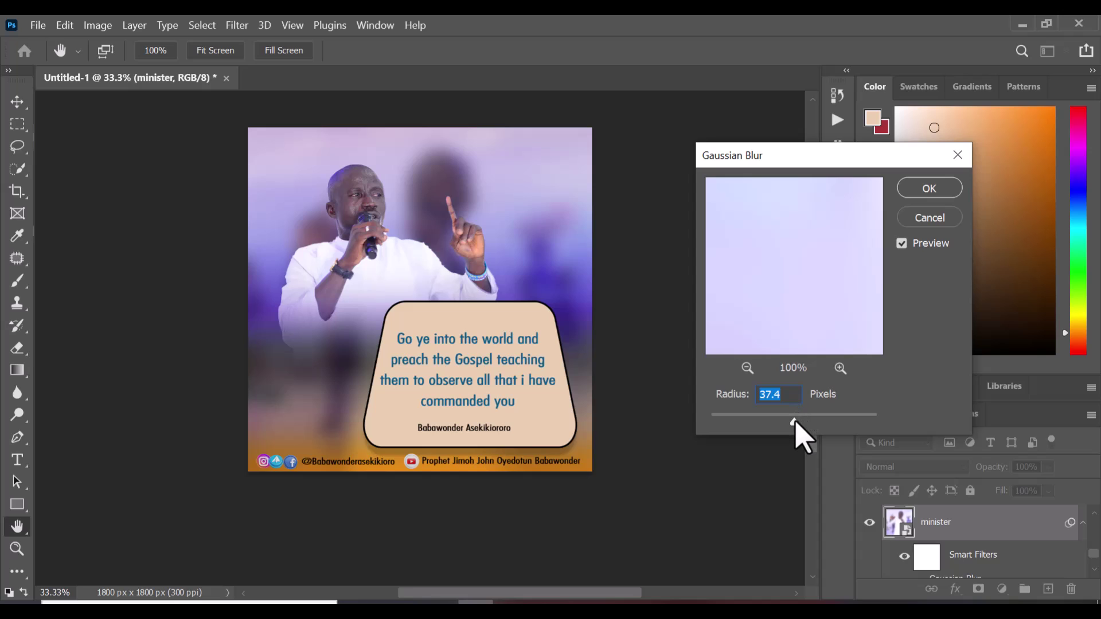
click(793, 422)
click(939, 186)
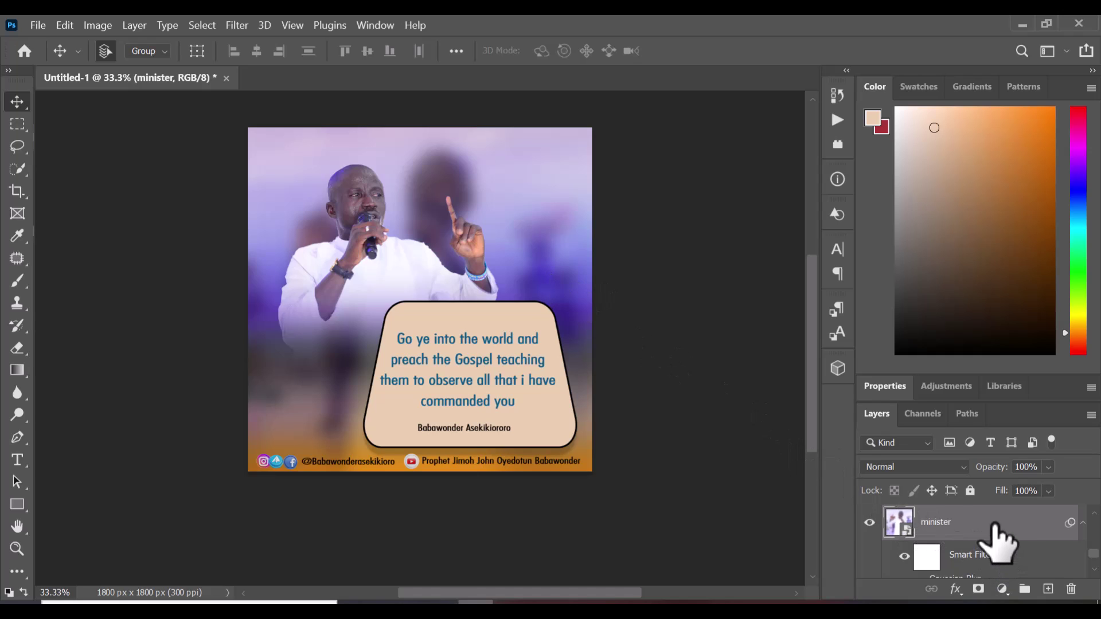
scroll(996, 536, down, 3)
Add a new gradient fill layer and try a pale blue-white preset
click(912, 564)
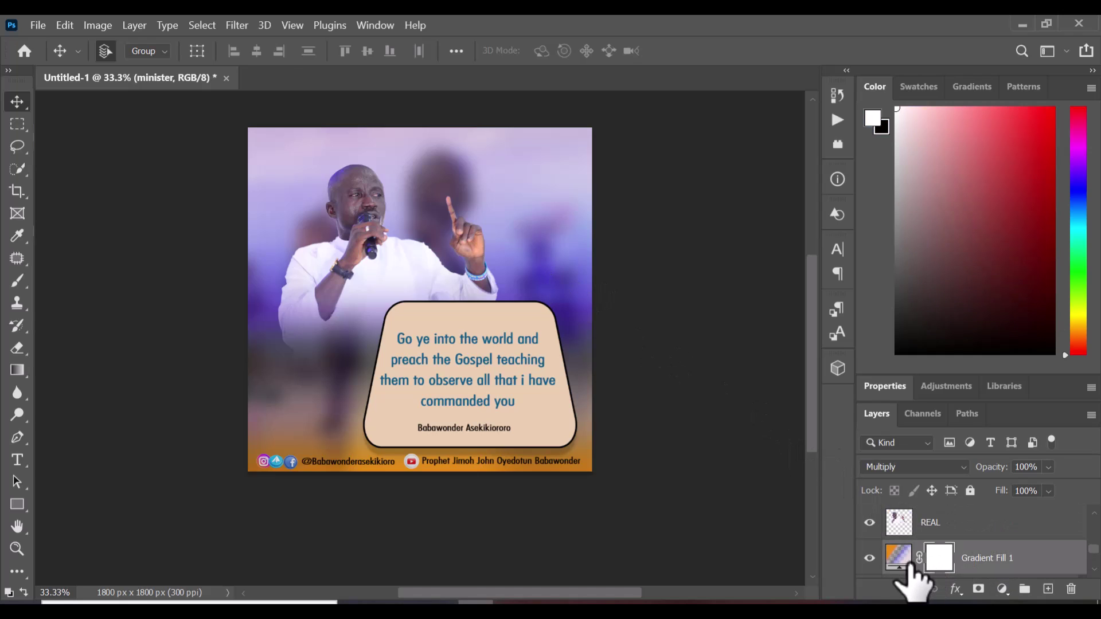
click(1002, 589)
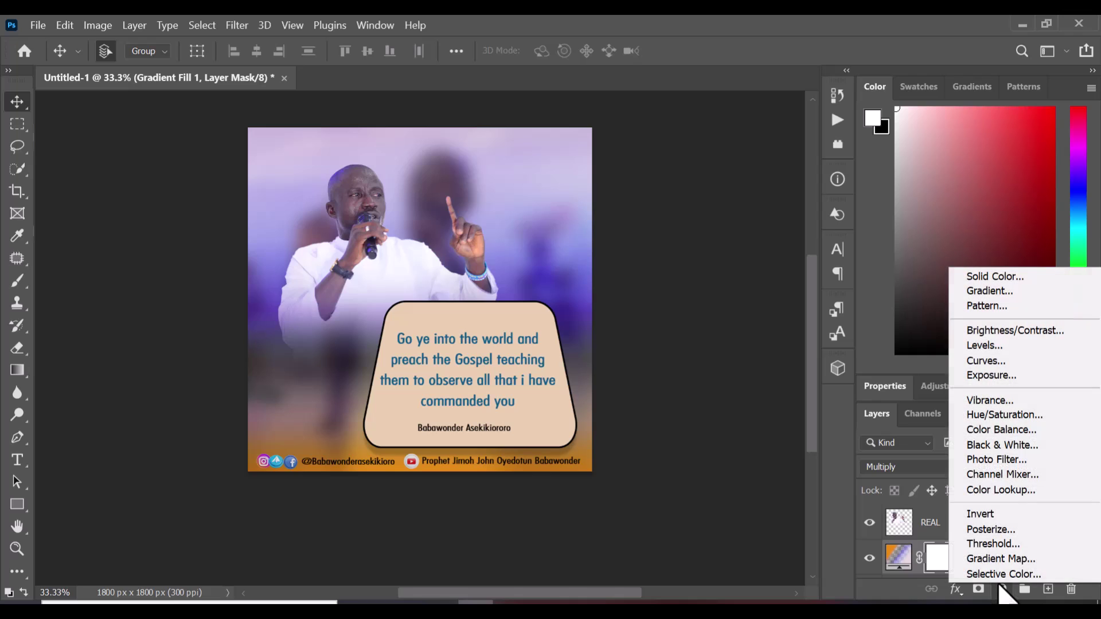
click(1012, 295)
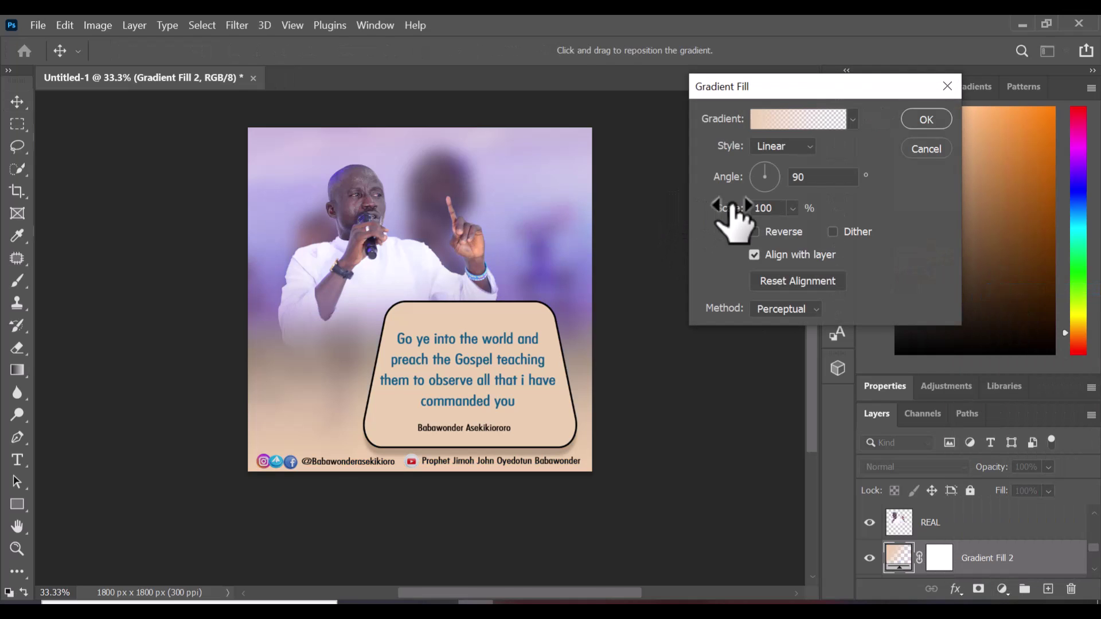
click(854, 118)
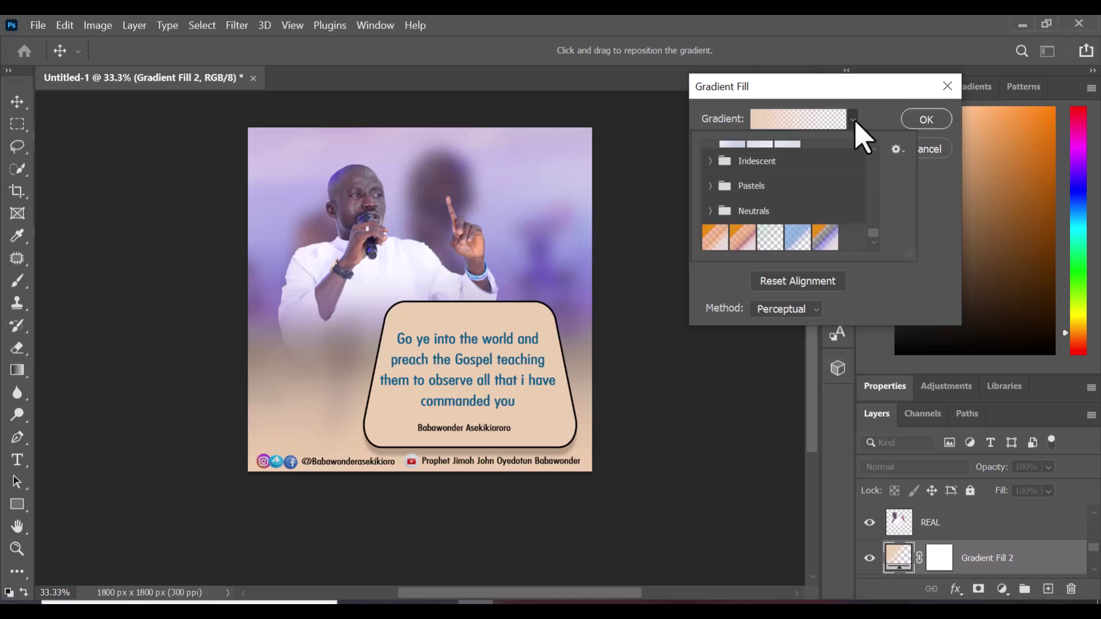
double_click(849, 166)
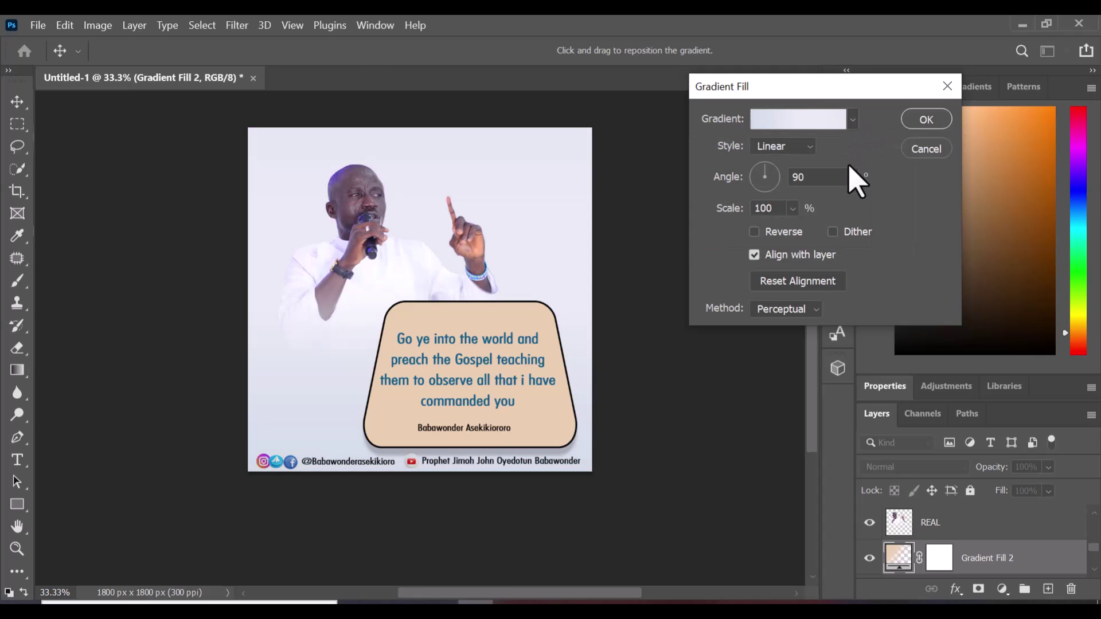
Browse the gradient presets and try the first Pastels gradient
click(854, 121)
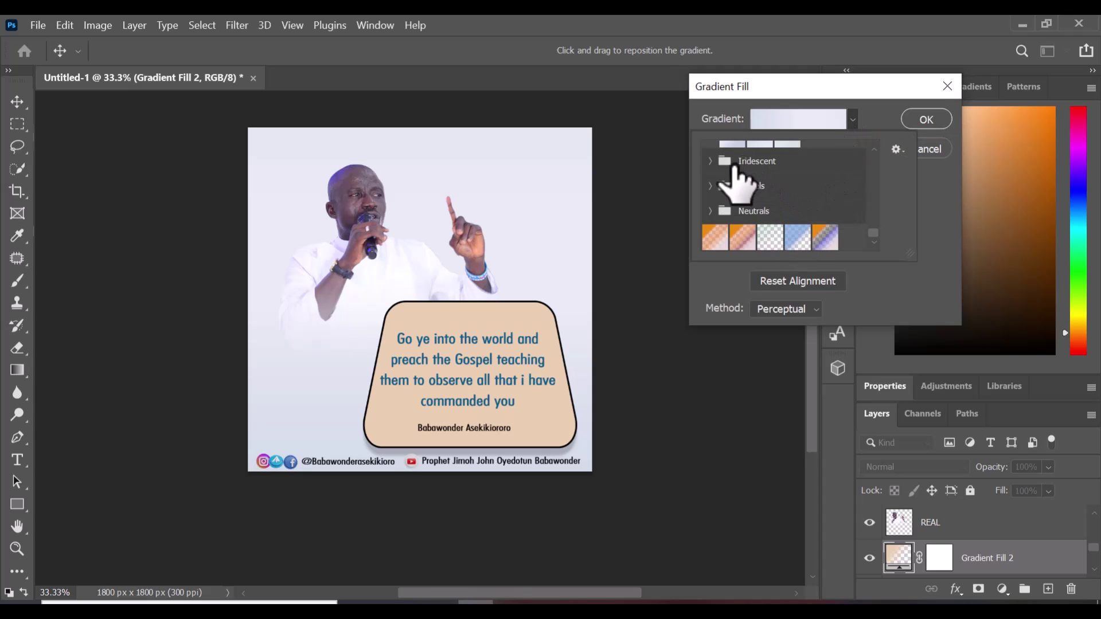
scroll(830, 216, up, 2)
scroll(831, 213, up, 4)
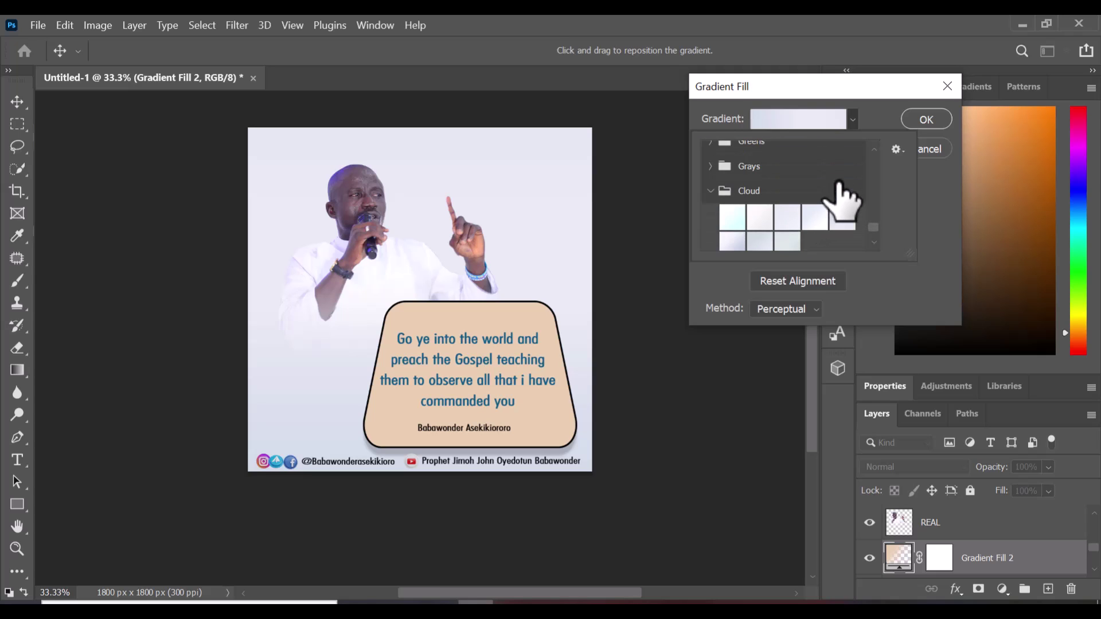
scroll(794, 179, down, 5)
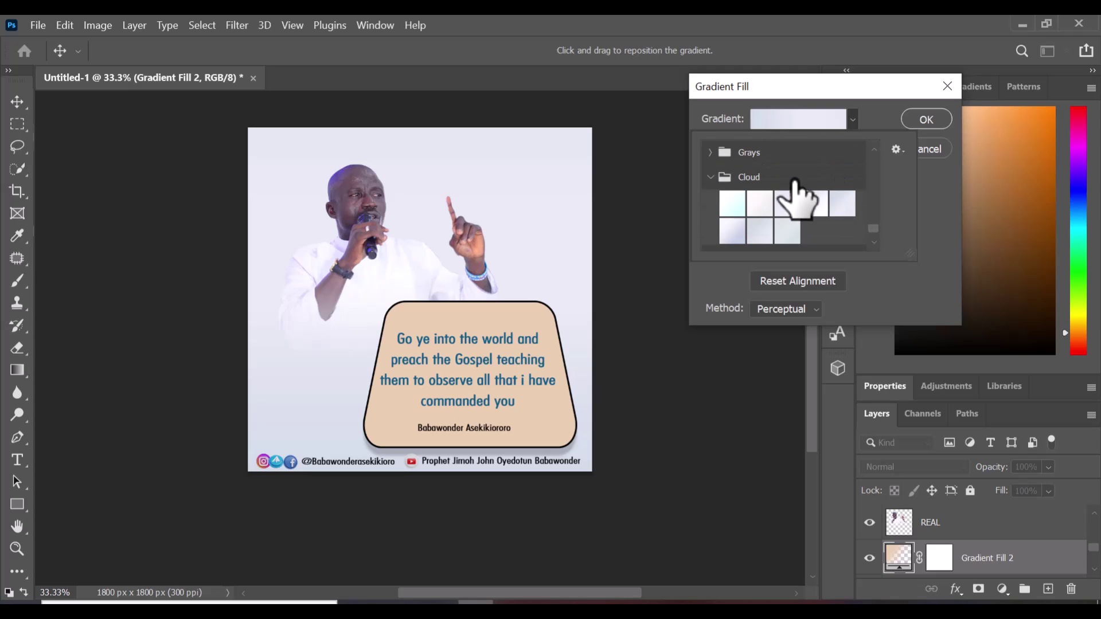
scroll(780, 189, up, 1)
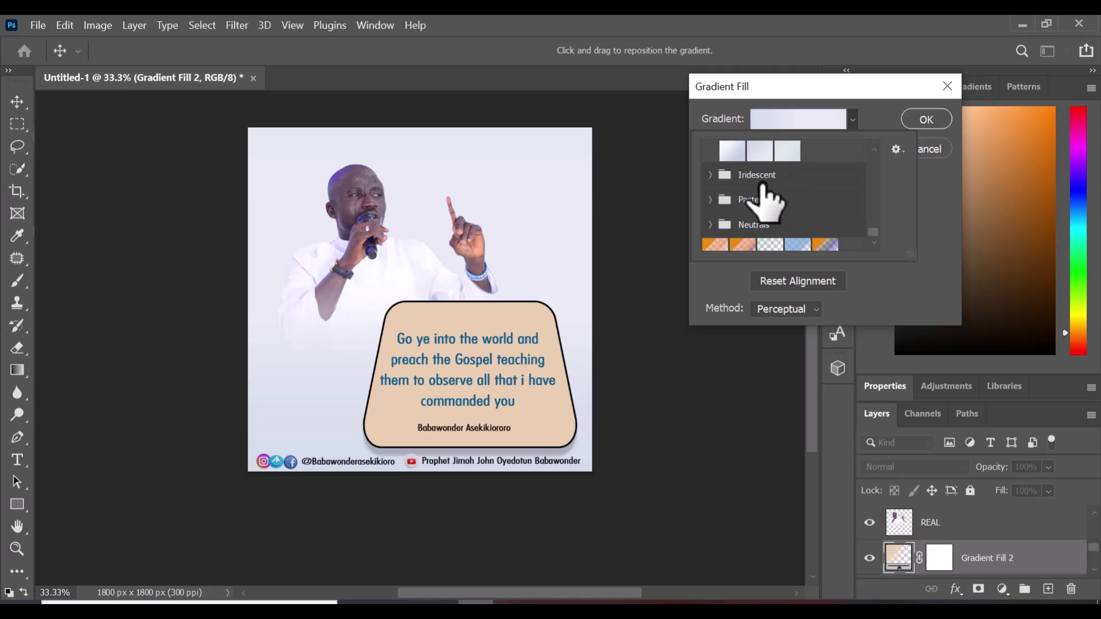
click(746, 202)
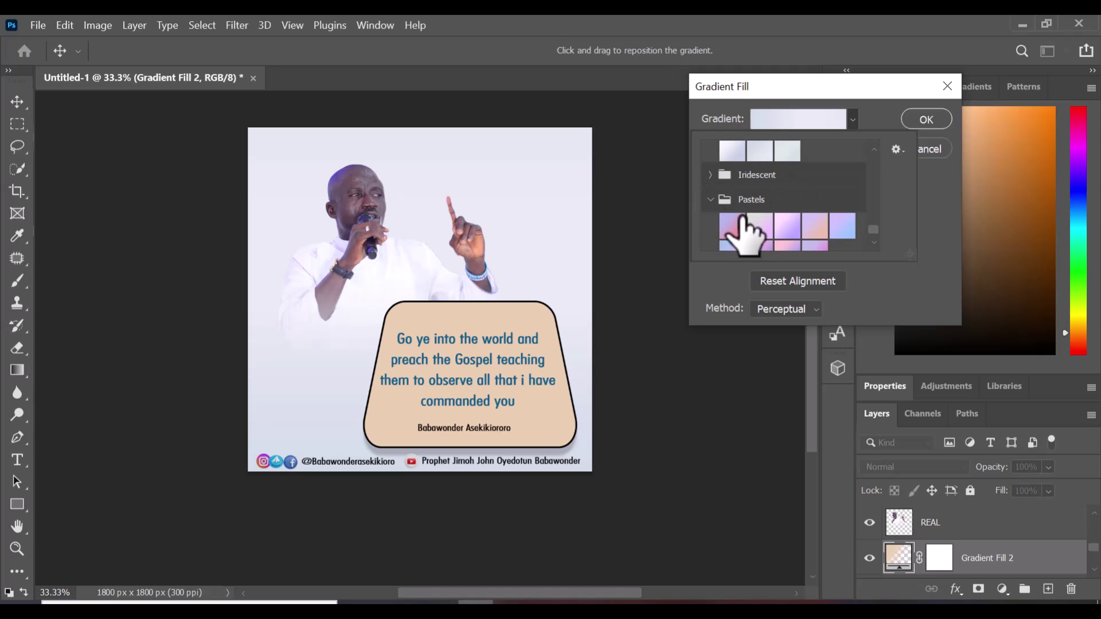
click(732, 226)
scroll(776, 234, down, 3)
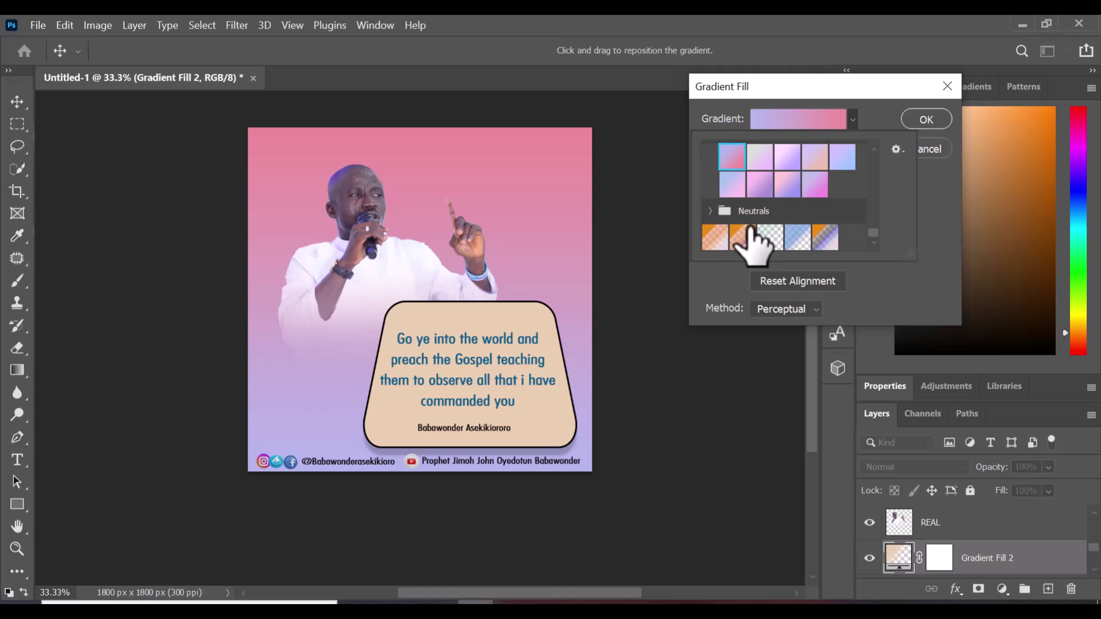
scroll(751, 229, down, 5)
scroll(763, 220, up, 3)
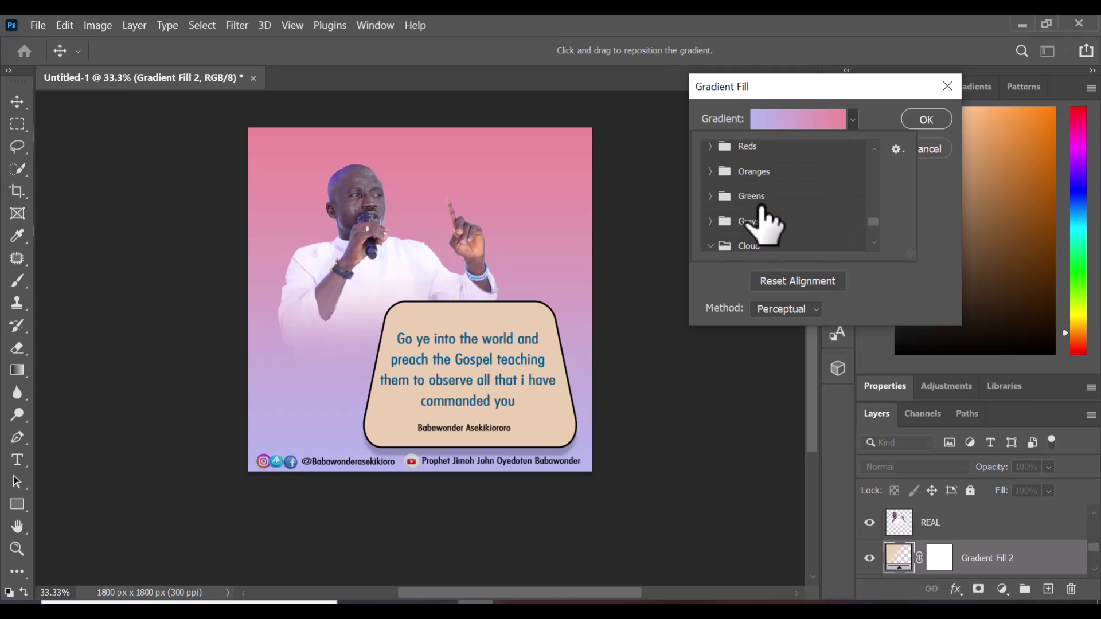
scroll(714, 166, up, 4)
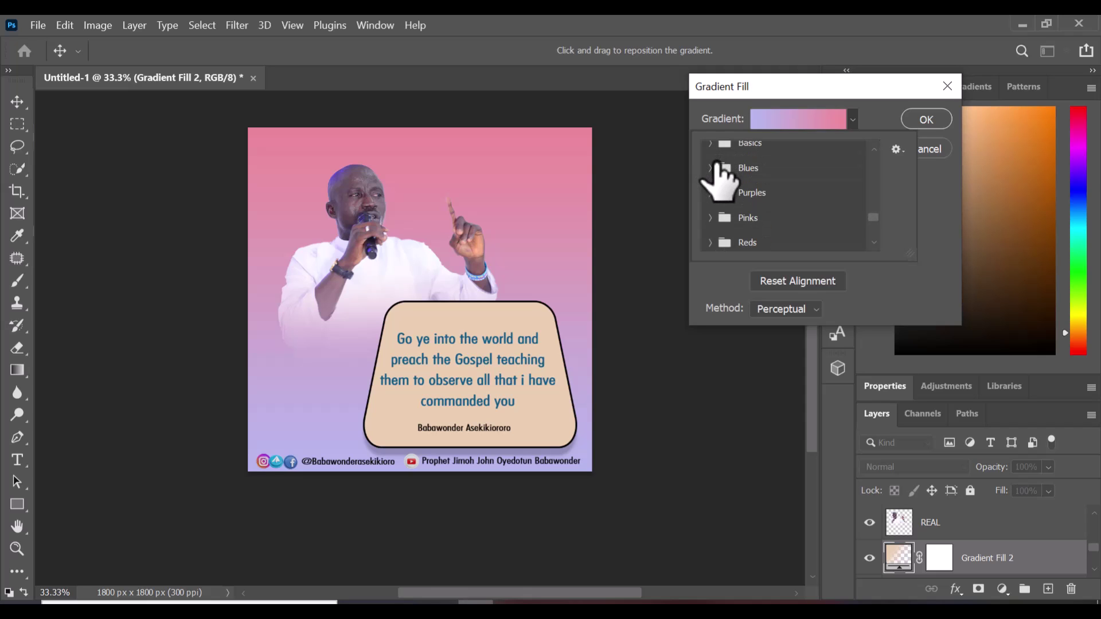
Choose the deep blue-to-cyan preset from Blues and confirm the gradient fill
click(715, 167)
click(787, 194)
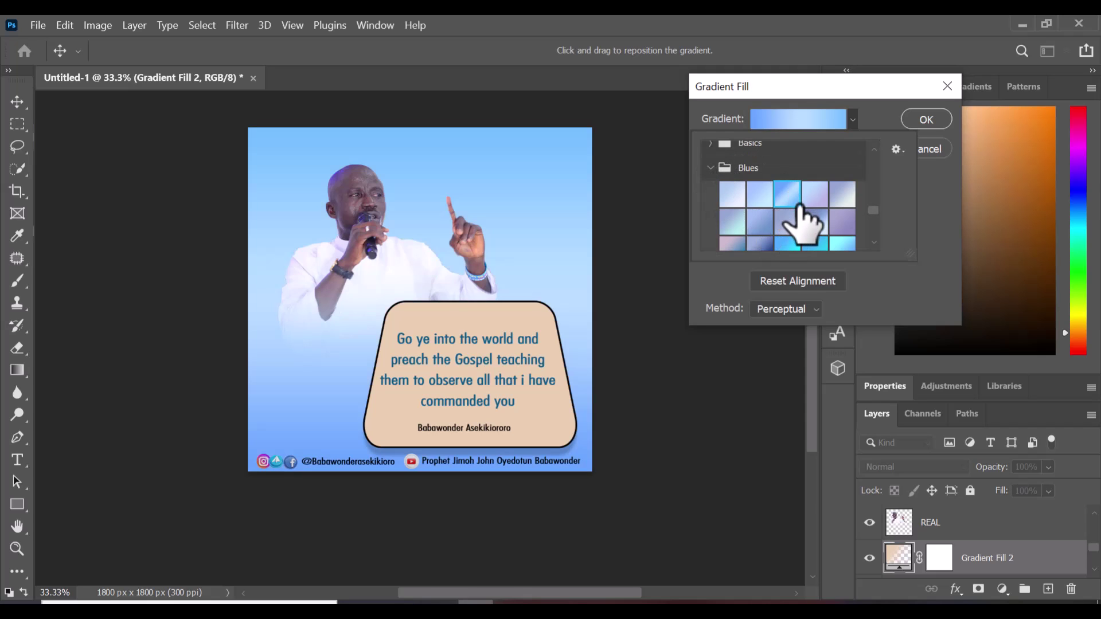
scroll(802, 206, down, 1)
click(806, 224)
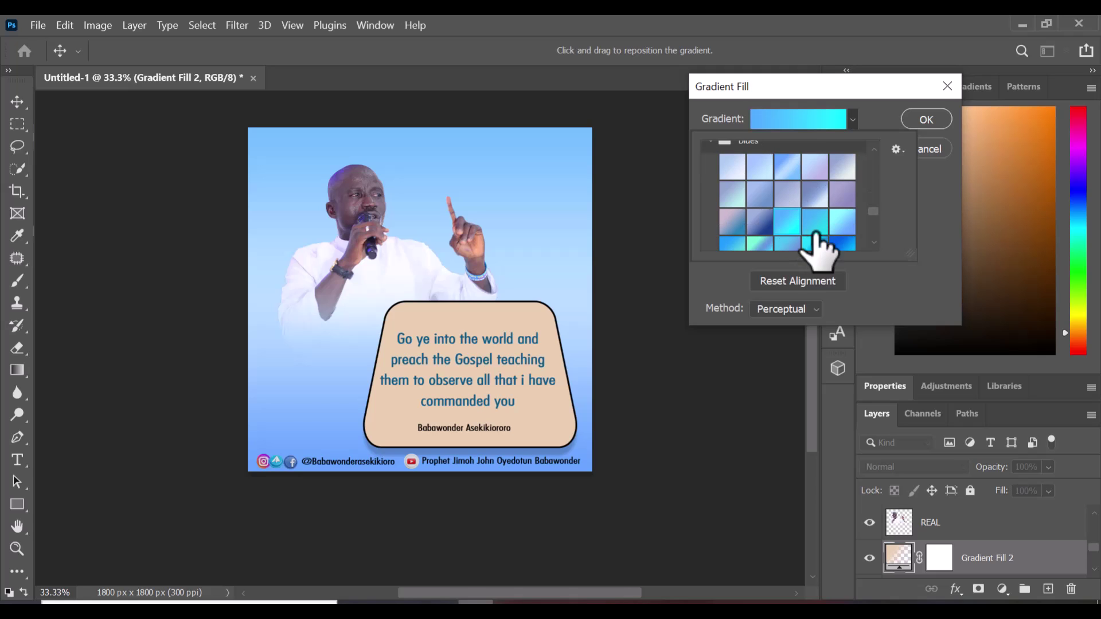
scroll(840, 247, down, 1)
click(843, 236)
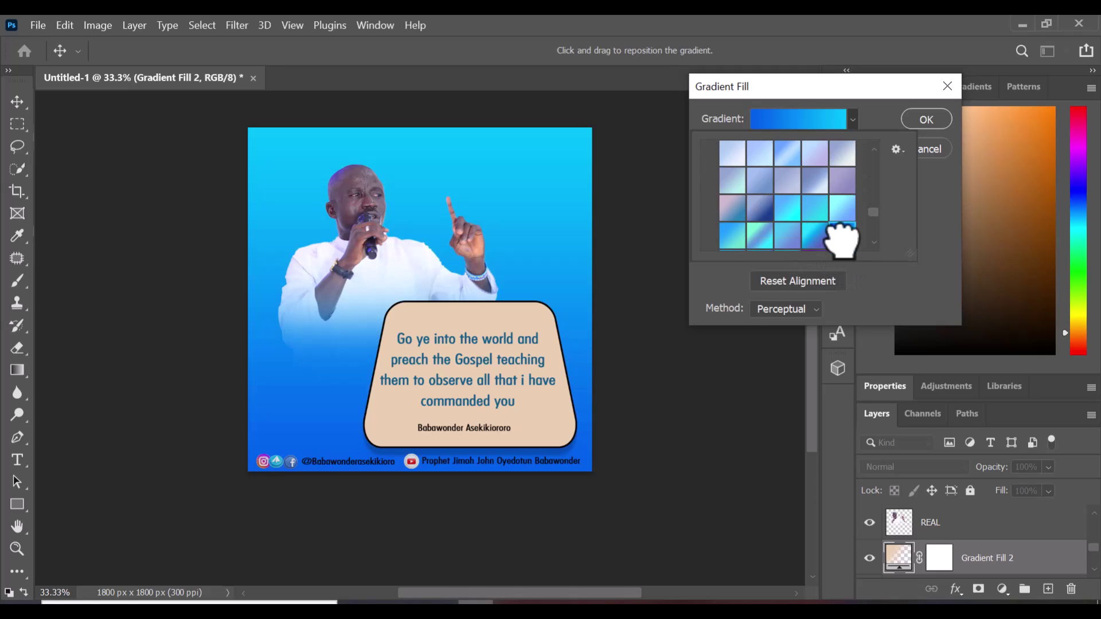
click(918, 122)
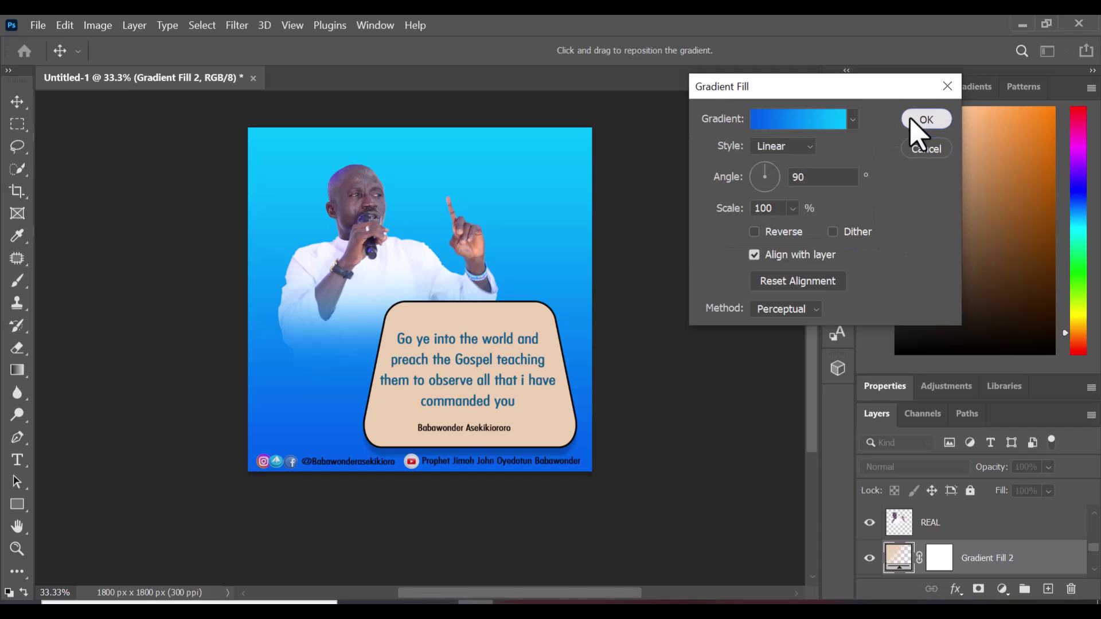
click(919, 122)
Set the Gradient Fill 2 layer's blend mode to Multiply
click(959, 466)
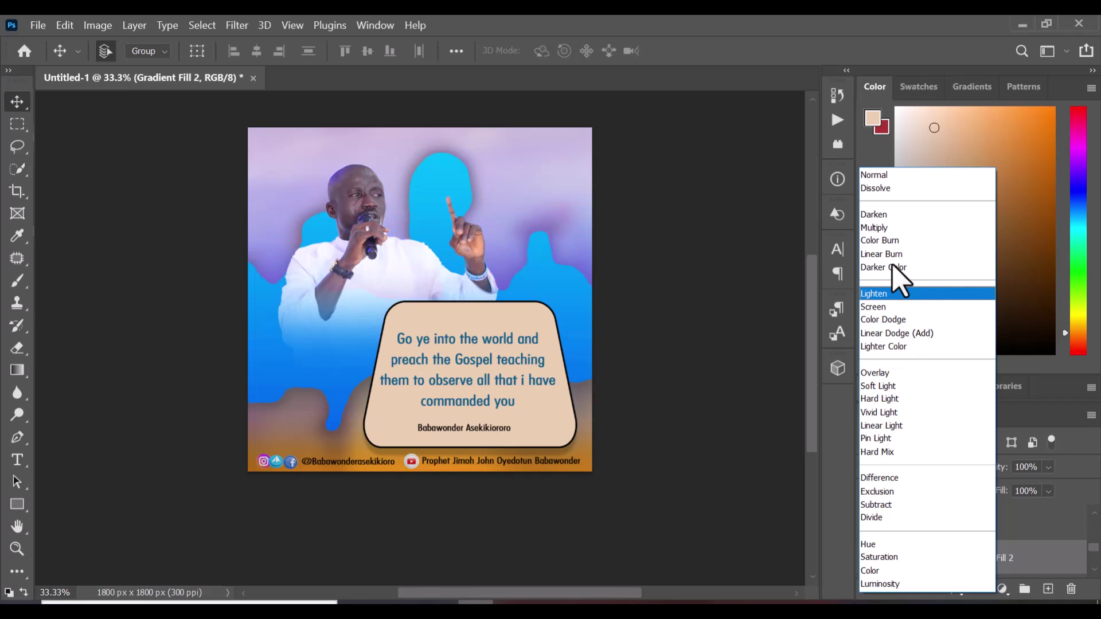
click(876, 228)
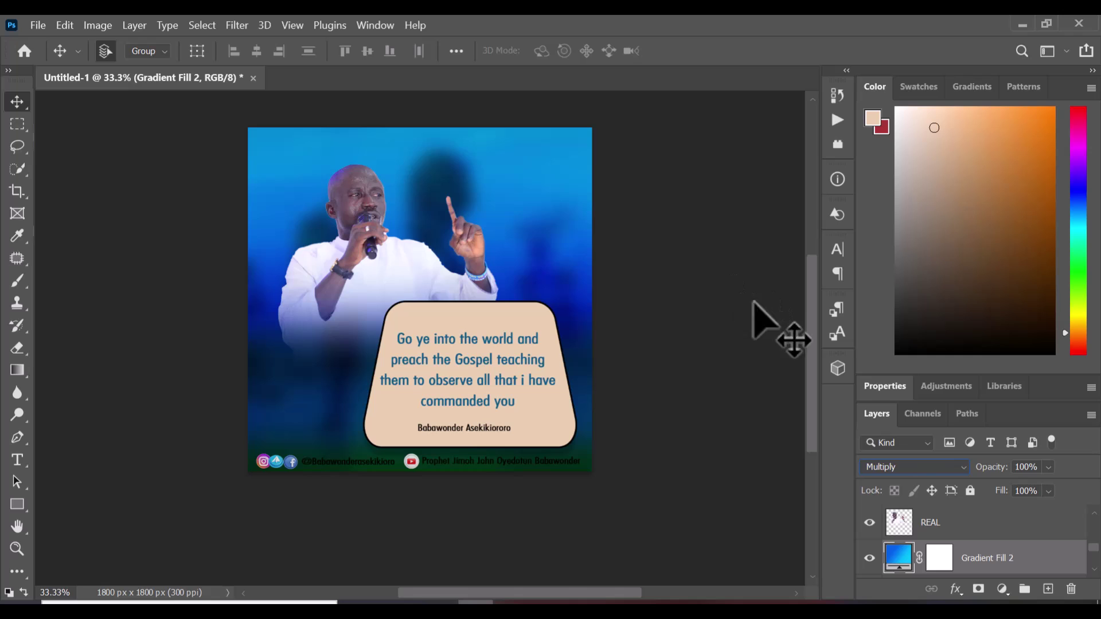
In the Gradient Editor's Pinks presets, try Pink_06, Pink_15 and Pink_14
double_click(899, 559)
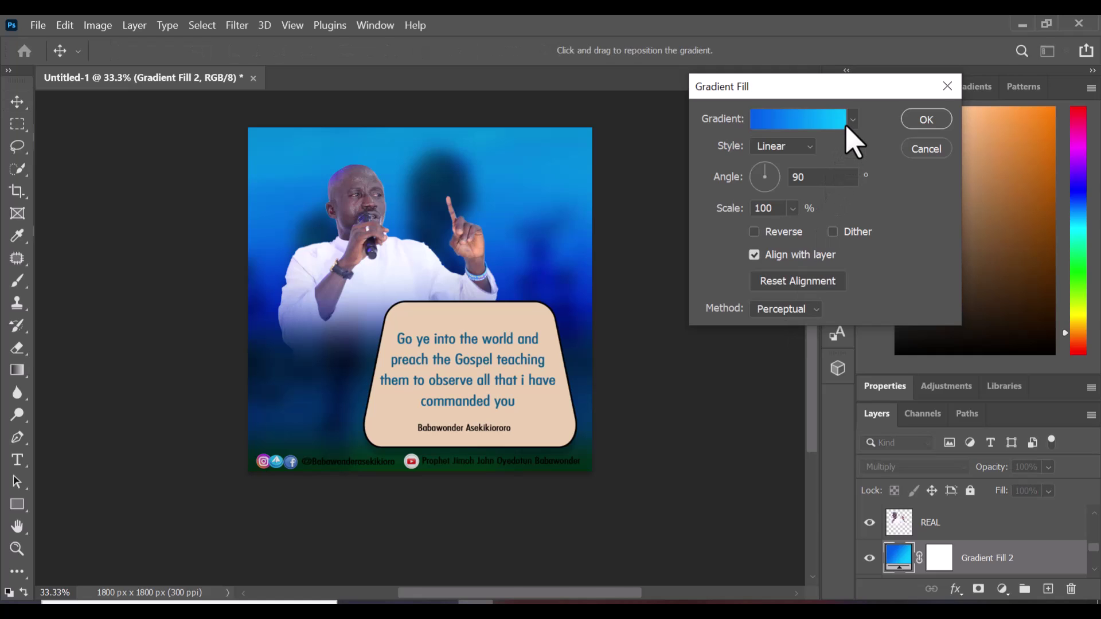
click(843, 123)
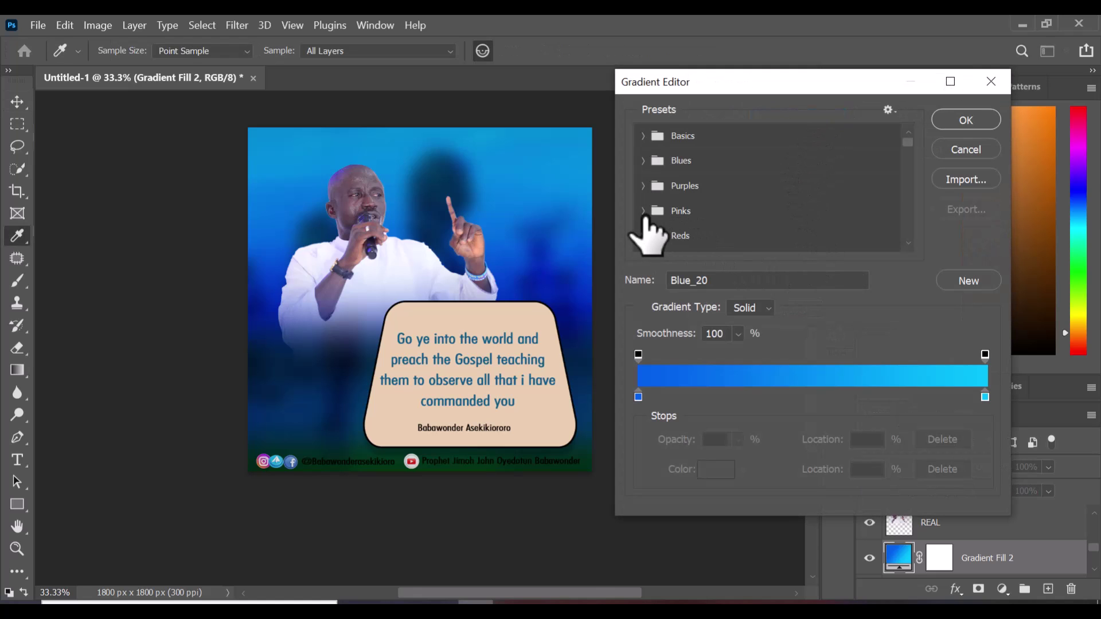
click(644, 211)
click(813, 241)
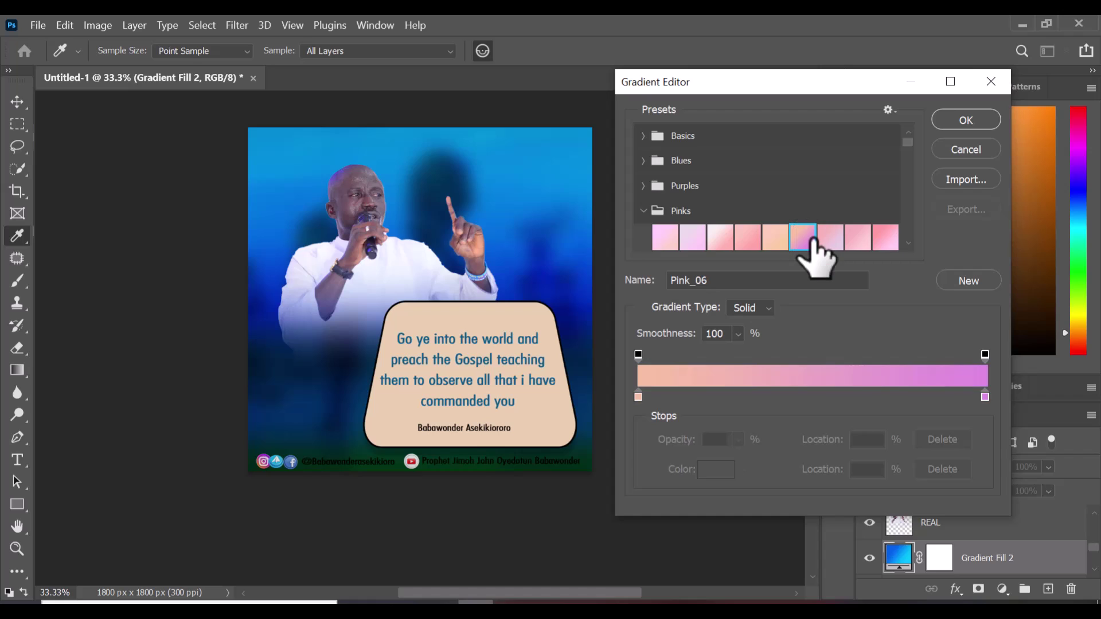
scroll(813, 241, down, 1)
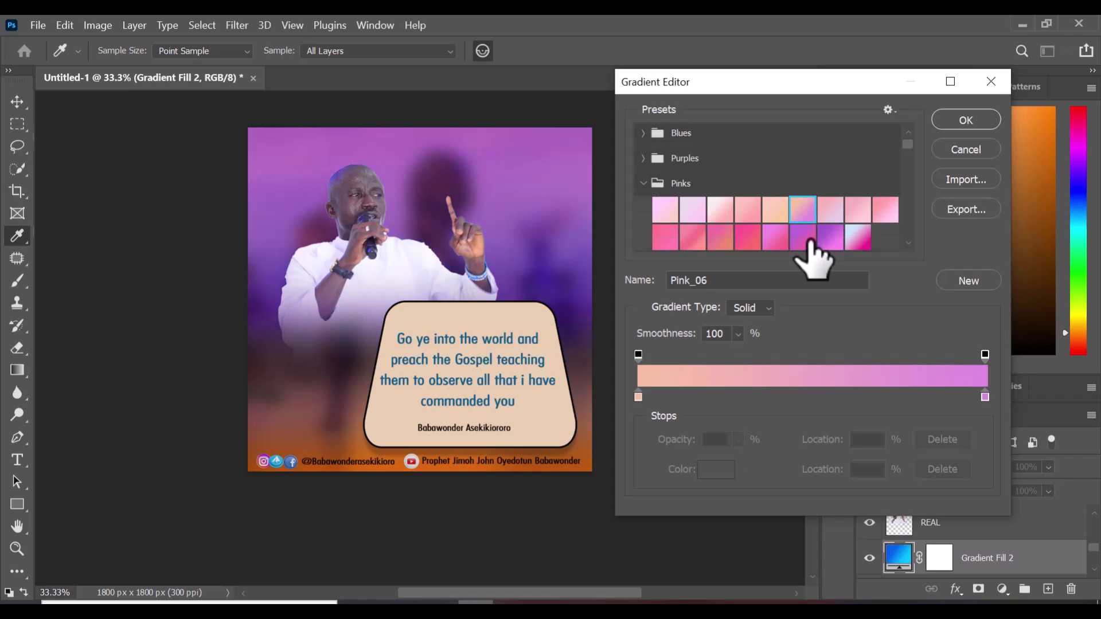
click(803, 233)
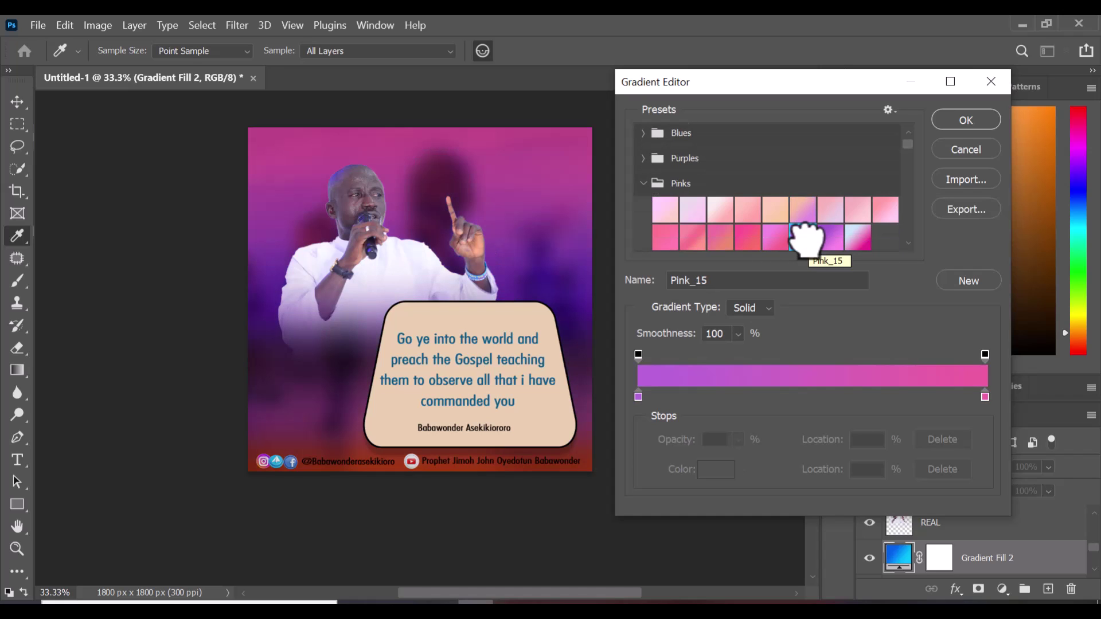
scroll(809, 243, down, 1)
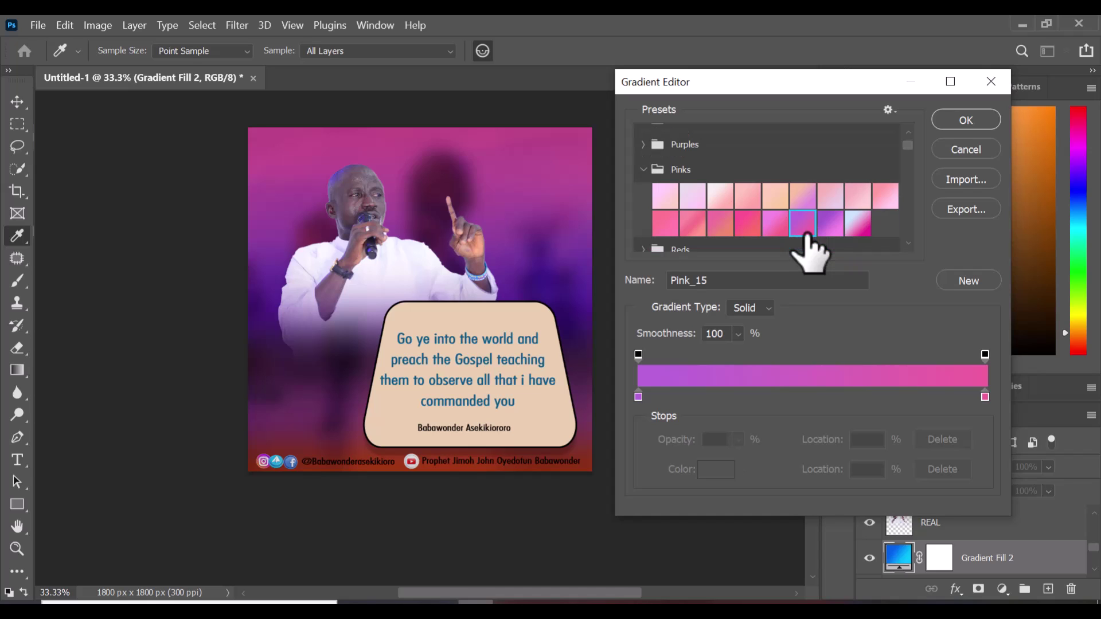
click(772, 221)
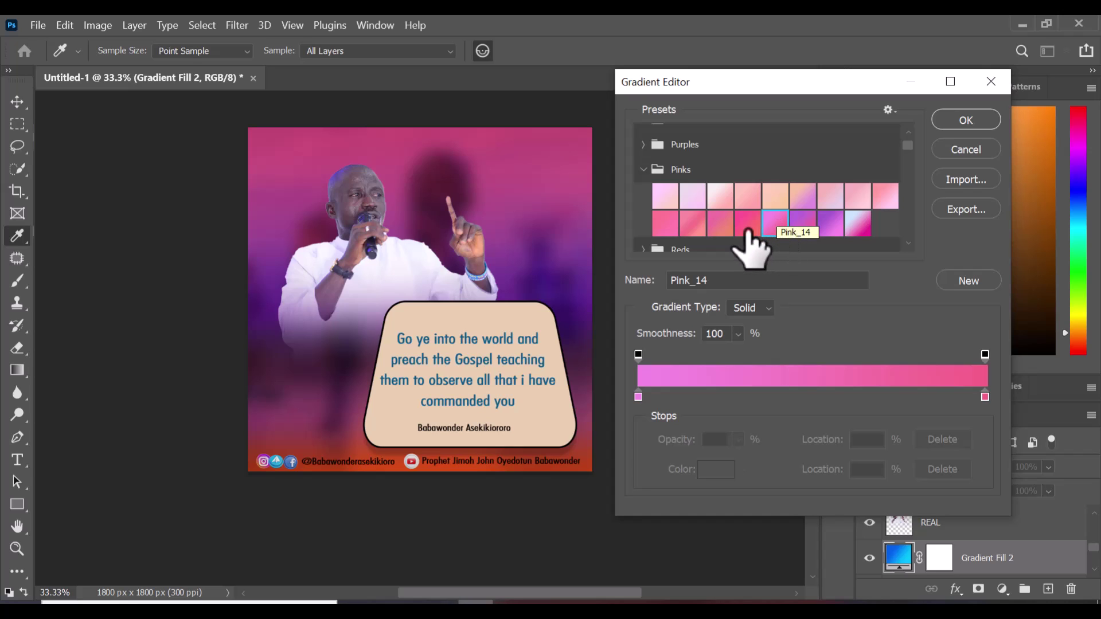
Compare Pink_10 through Pink_17, settle on Pink_17, and apply the gradient fill
click(722, 221)
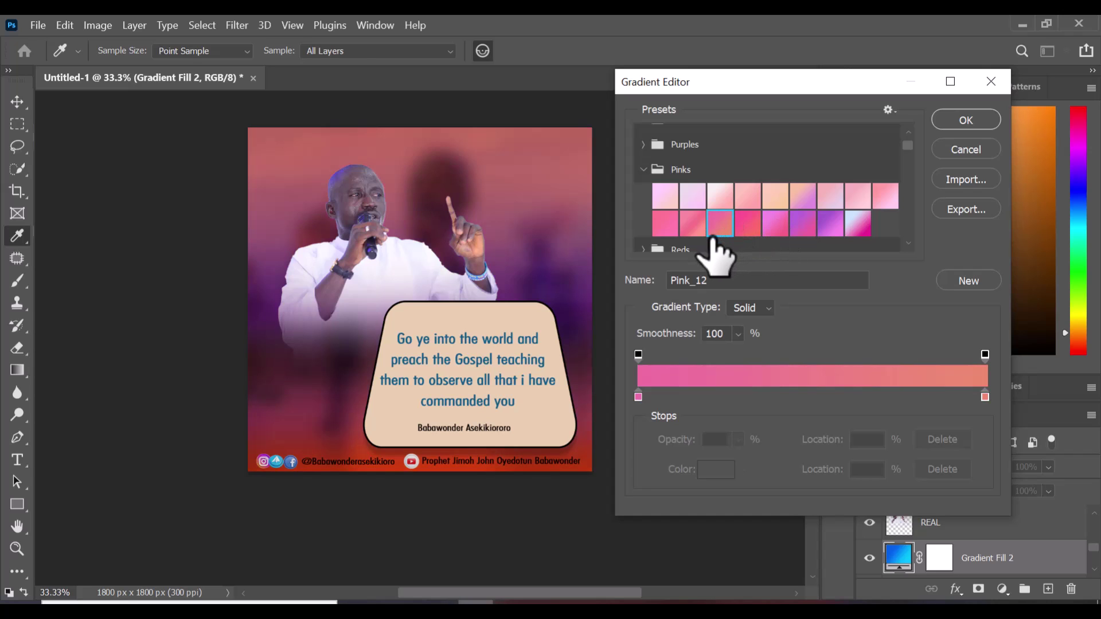
click(679, 228)
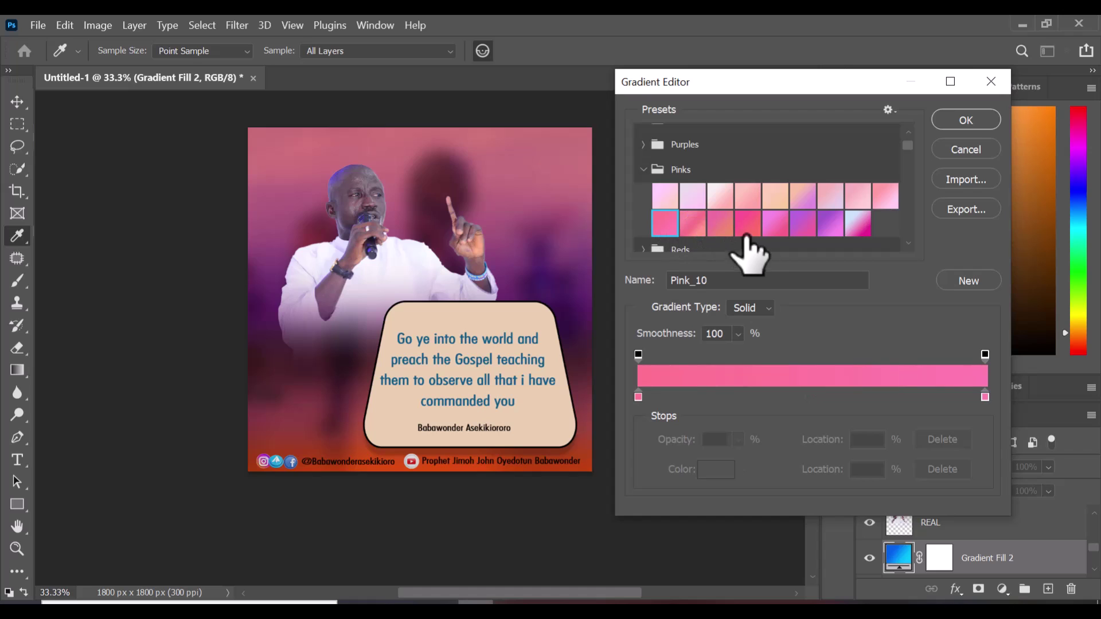
click(806, 223)
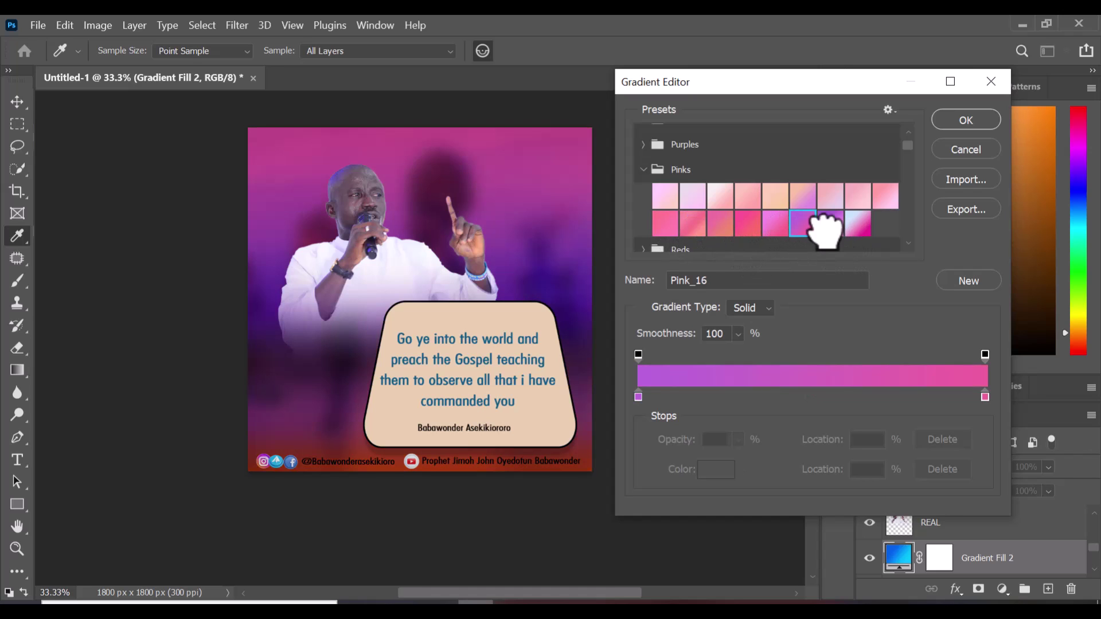
click(830, 225)
click(858, 223)
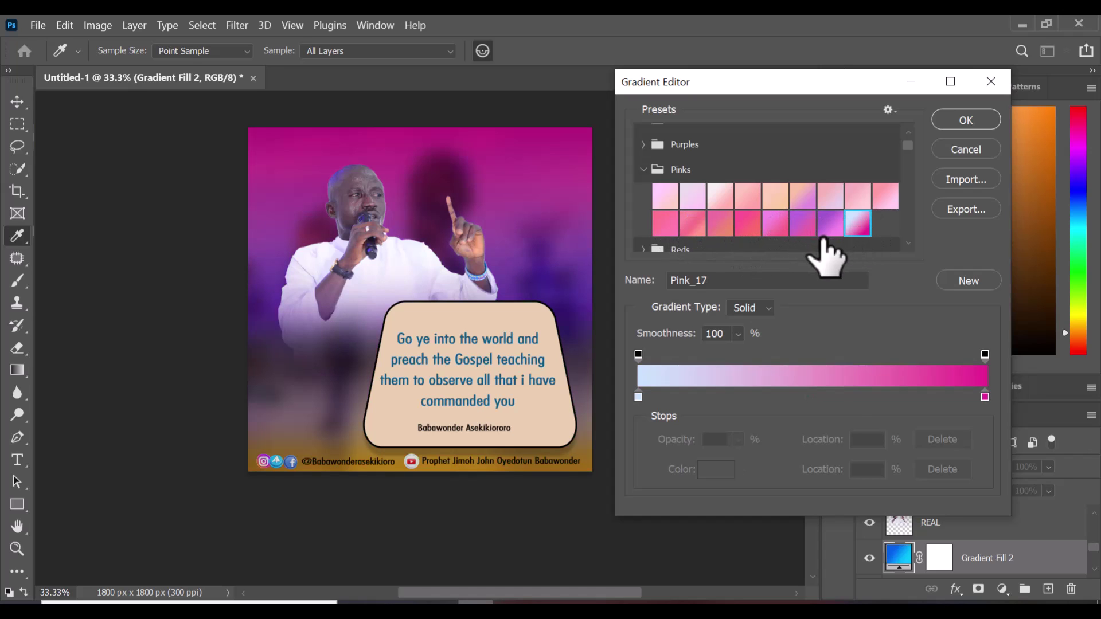
click(829, 224)
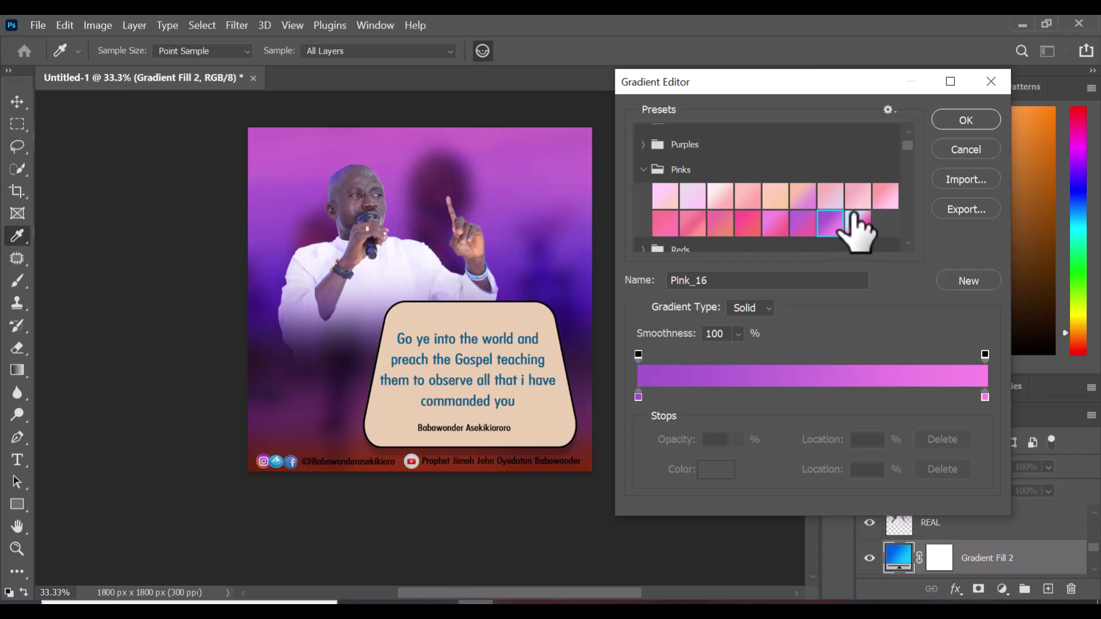
click(851, 225)
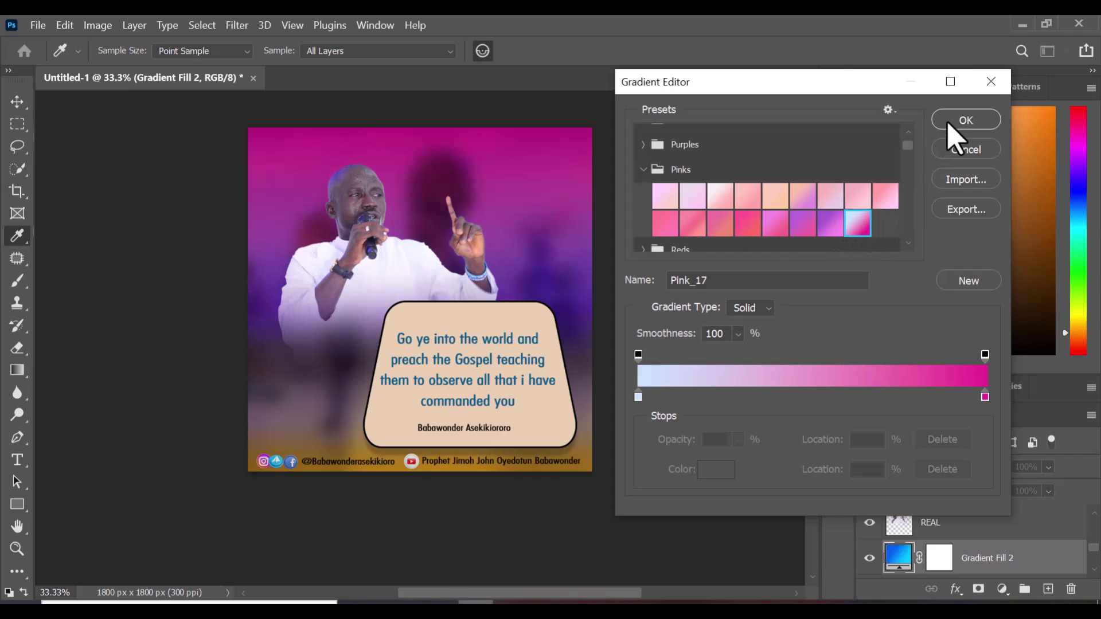
click(949, 125)
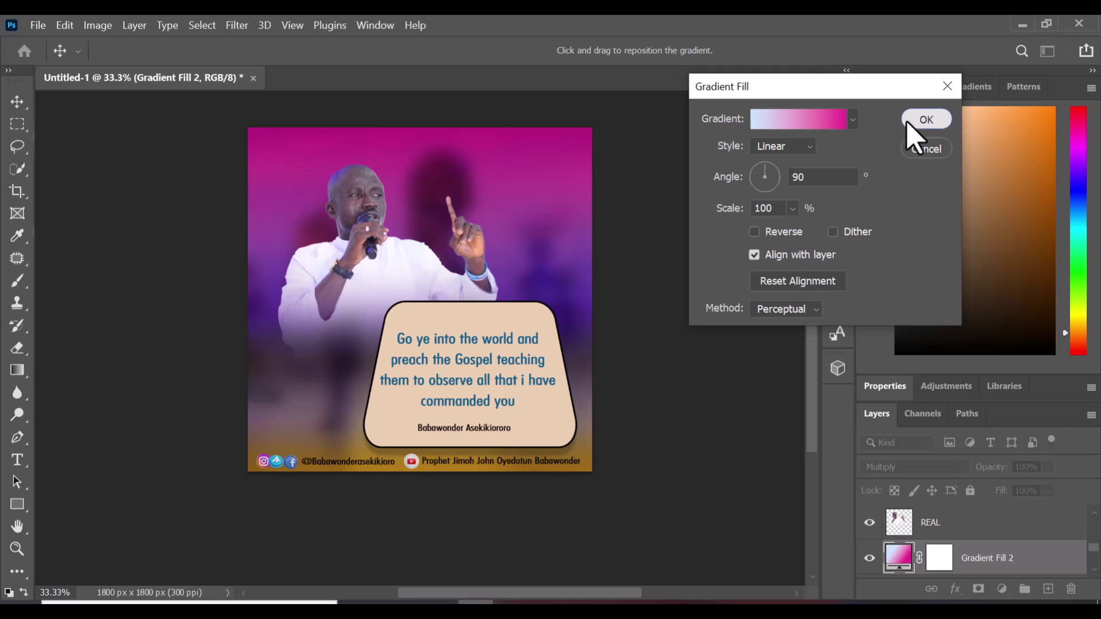
click(925, 120)
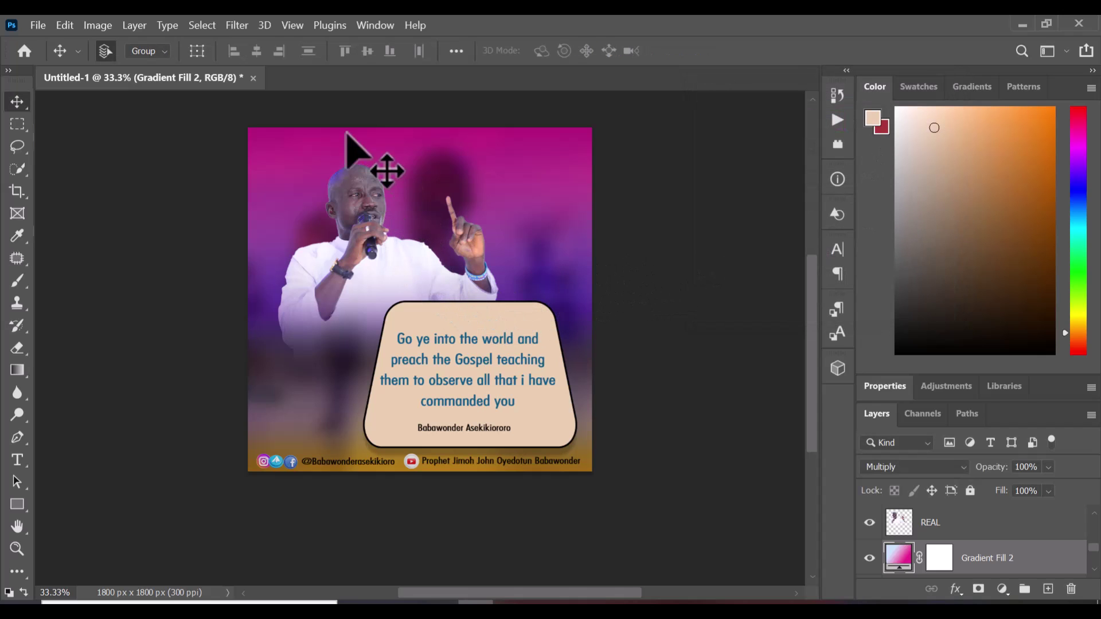